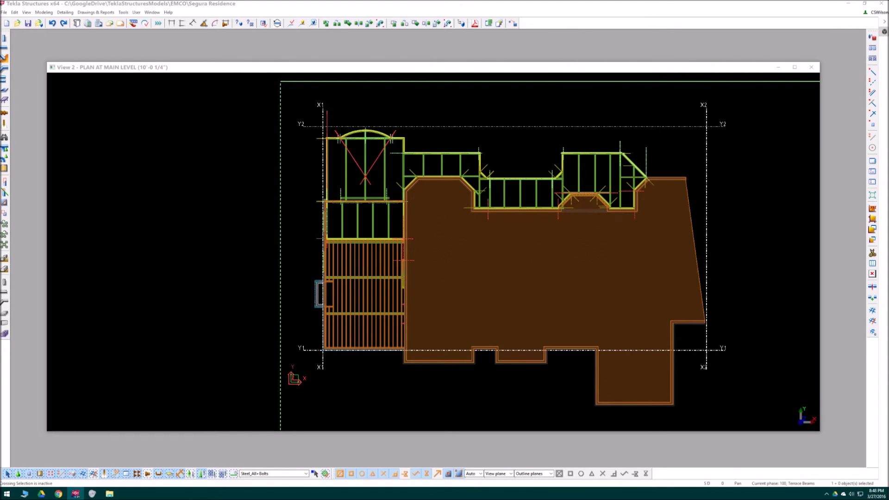
Examine the terrace steel framing in the main level plan and in the 3D view, including its columns and bolted beam connections.
scroll(638, 232, "up", 3)
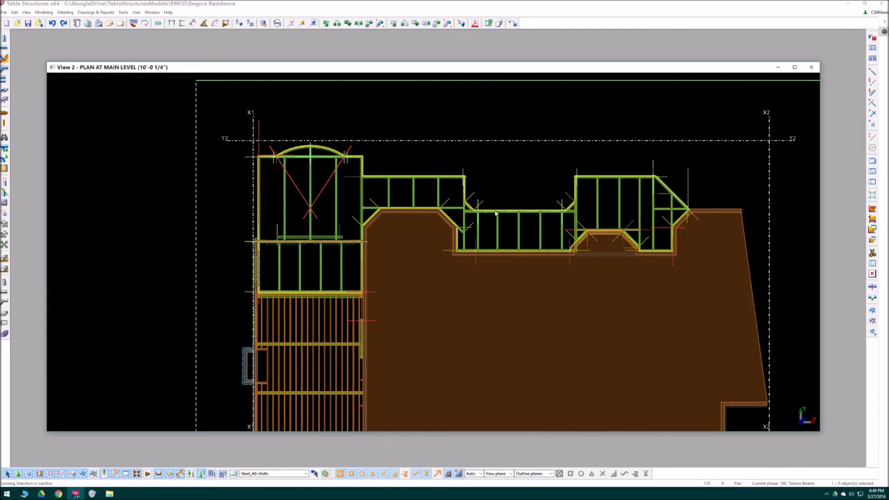
scroll(593, 179, "down", 3)
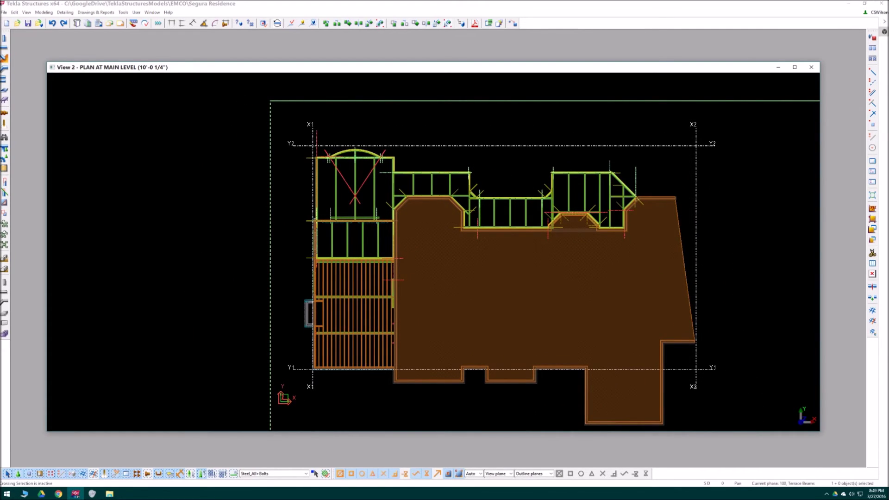
left_click_drag(888, 76, 295, 39)
middle_click_drag(506, 228, 462, 217)
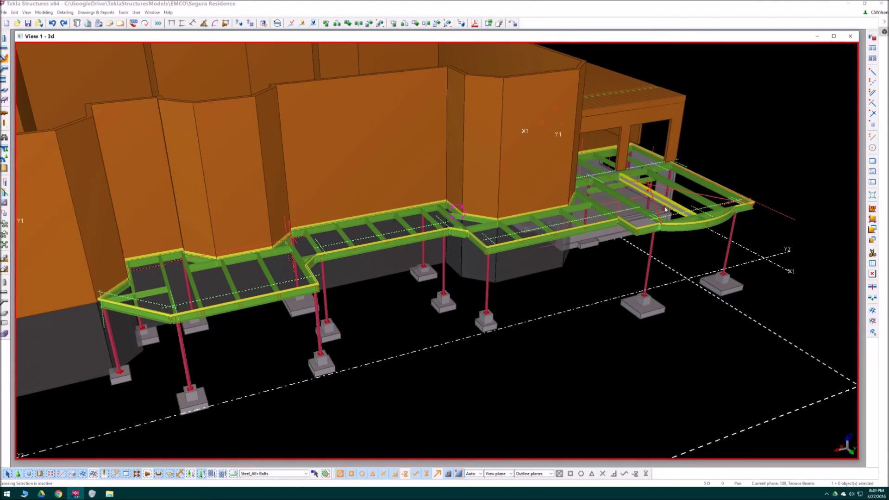
scroll(602, 197, "up", 2)
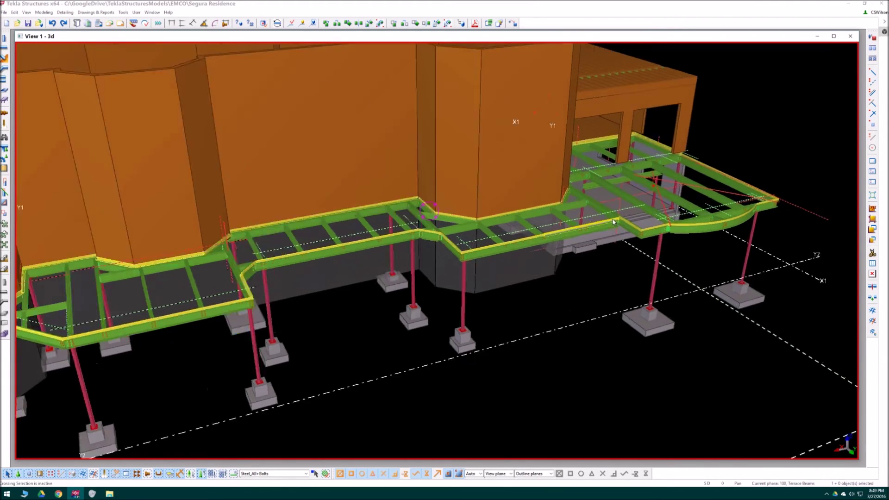
scroll(637, 228, "up", 3)
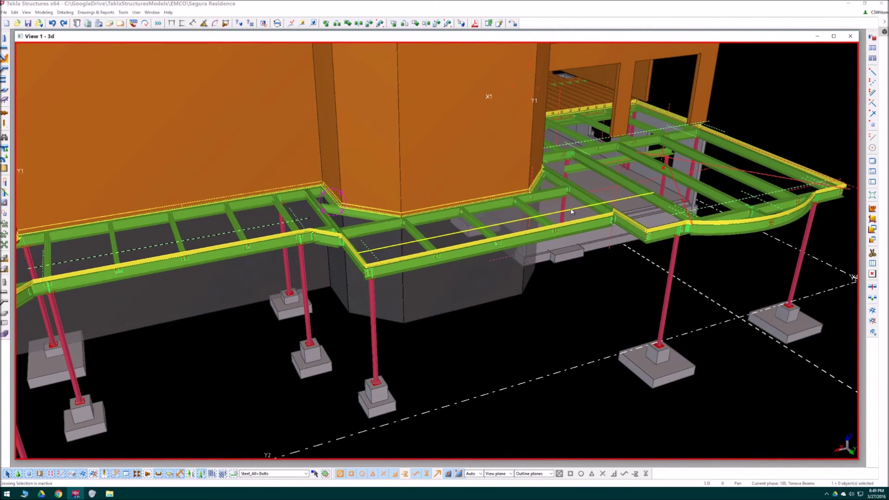
scroll(614, 226, "up", 5)
middle_click_drag(718, 265, 697, 240, "ctrl")
scroll(703, 243, "up", 2)
scroll(704, 245, "up", 2)
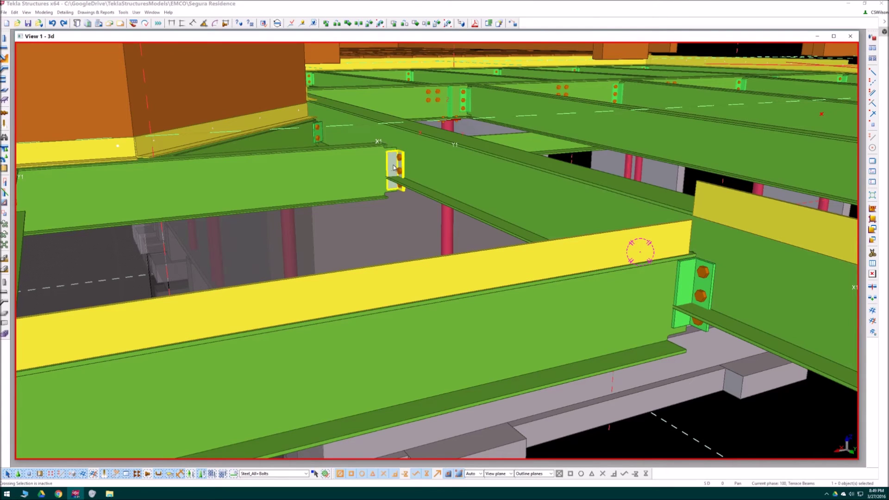
scroll(512, 169, "down", 5)
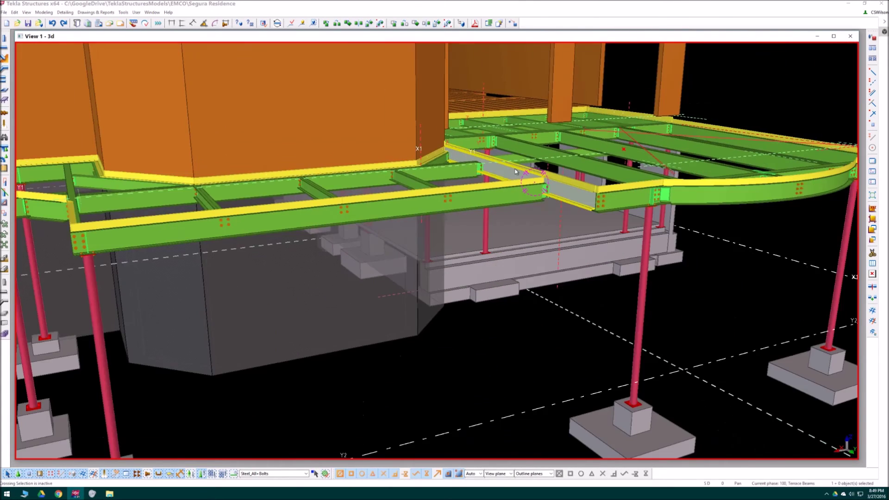
middle_click_drag(487, 195, 627, 171, "ctrl")
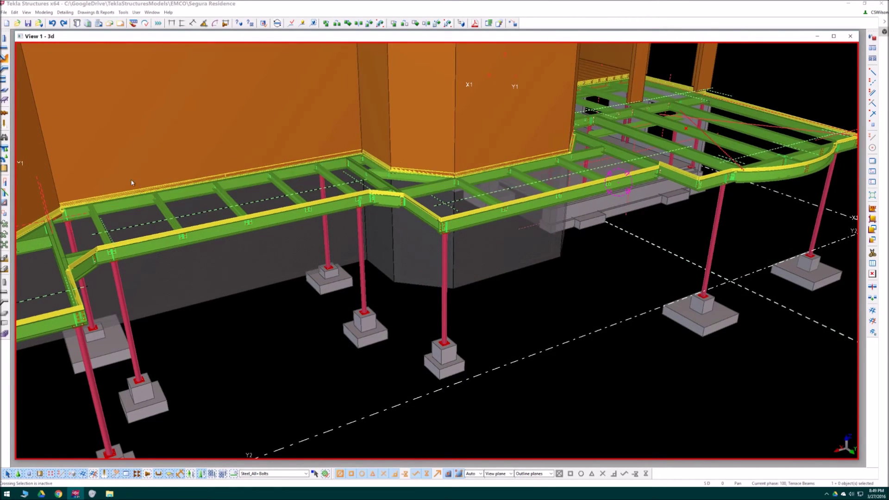
middle_click_drag(730, 147, 525, 208, "ctrl")
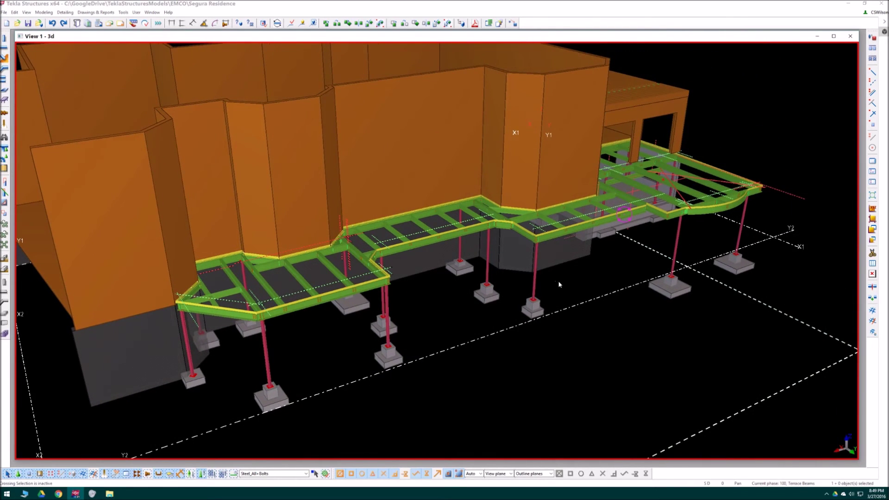
Set the 3D view's visible object group to Steel_All+Bolts and apply it to the view.
double_click(620, 337)
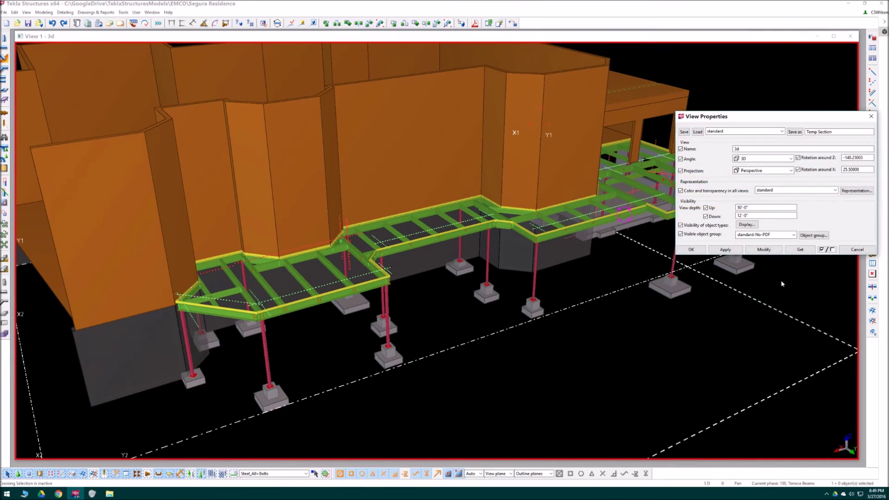
left_click(794, 235)
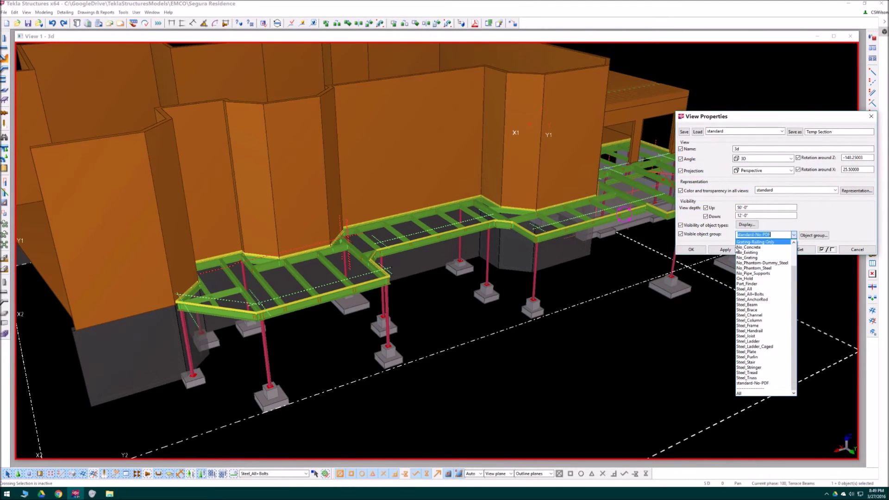
left_click(759, 294)
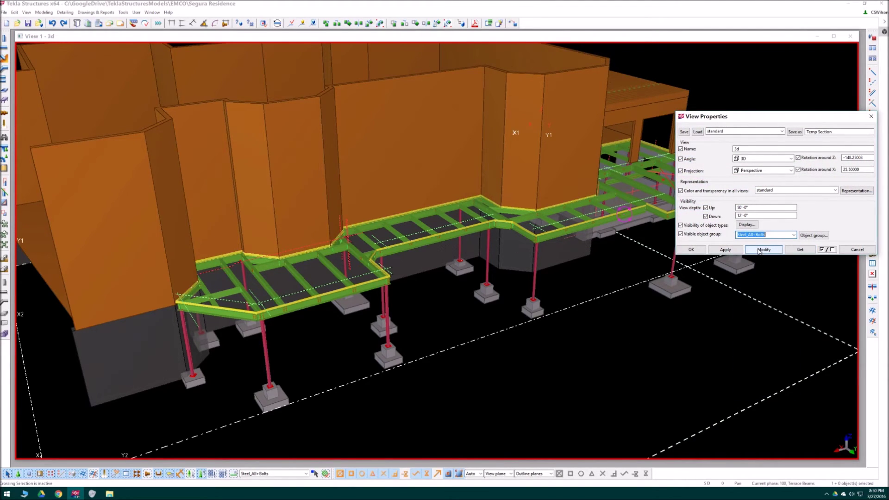
left_click(760, 250)
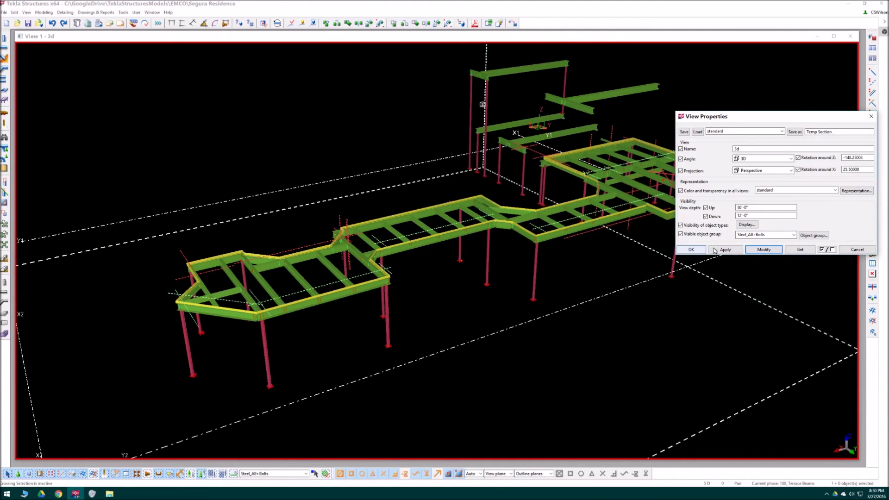
left_click(692, 250)
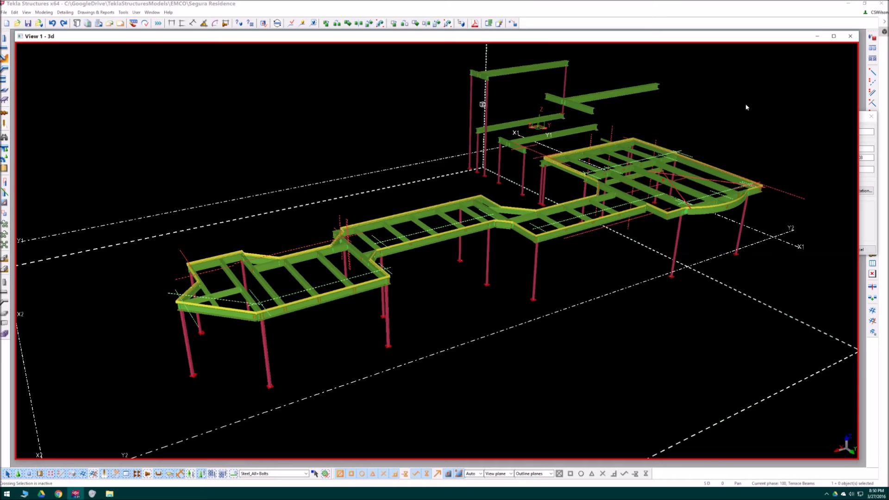
Uncover the main level plan view and set its visible object group to Steel_All+Bolts.
left_click_drag(701, 43, 702, 77)
left_click(702, 72)
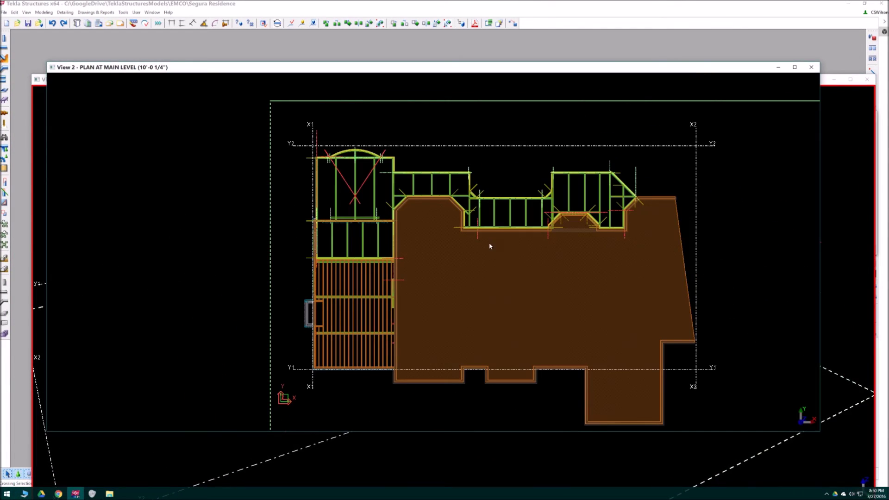
double_click(783, 259)
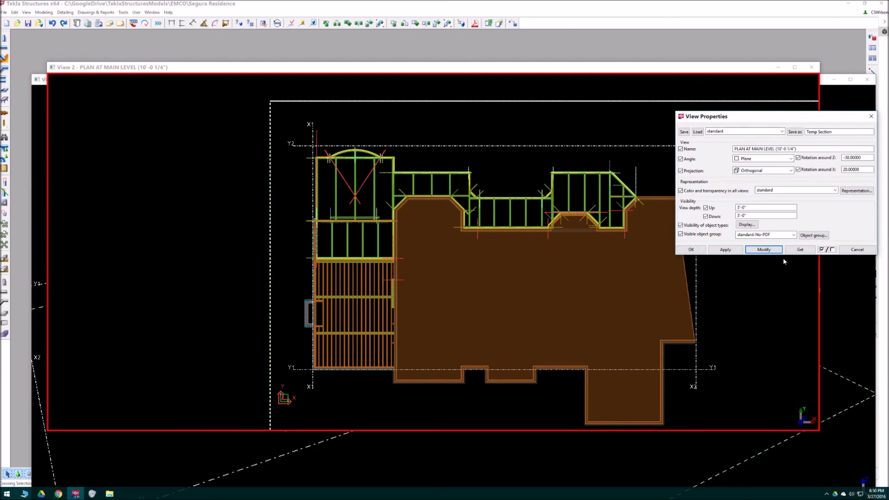
left_click(779, 237)
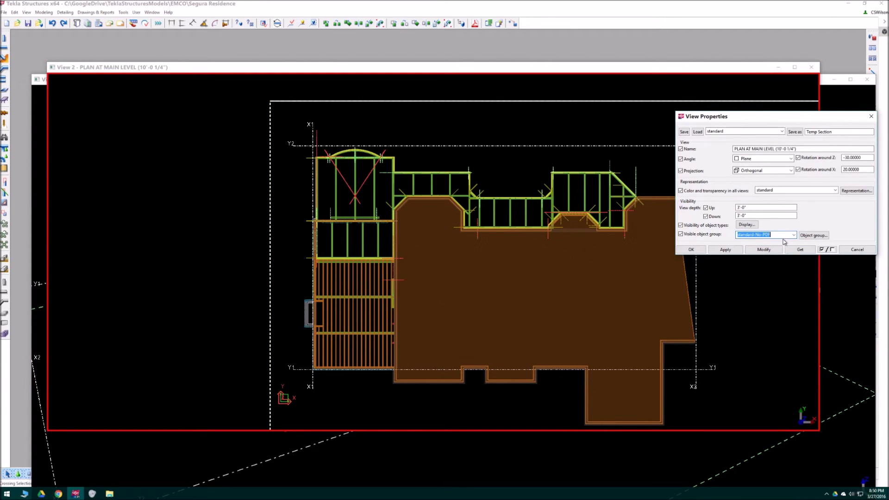
left_click(795, 235)
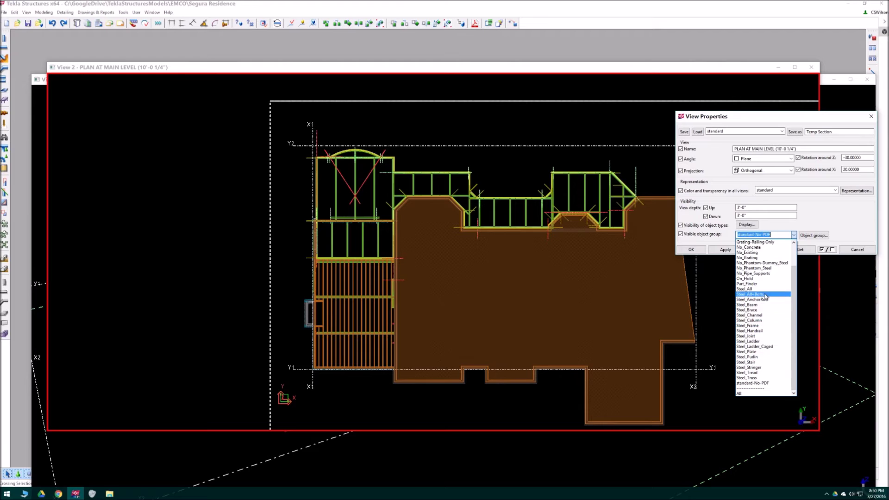
left_click(750, 294)
left_click(761, 249)
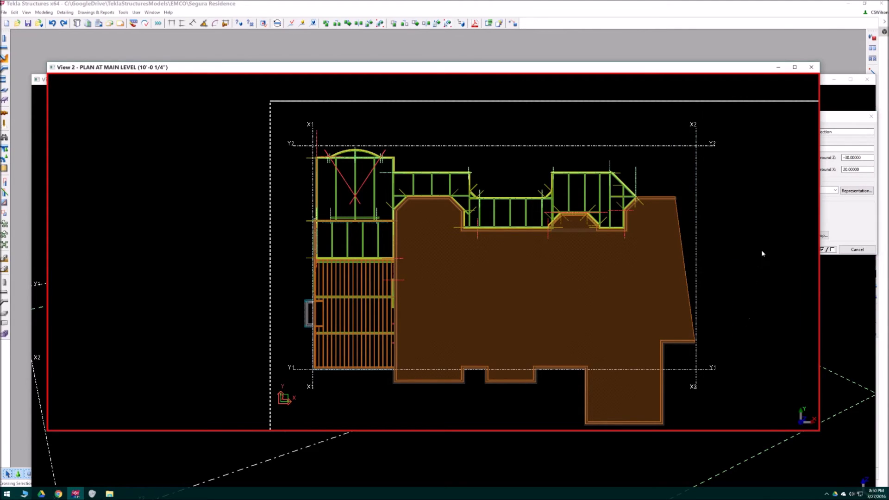
left_click(838, 226)
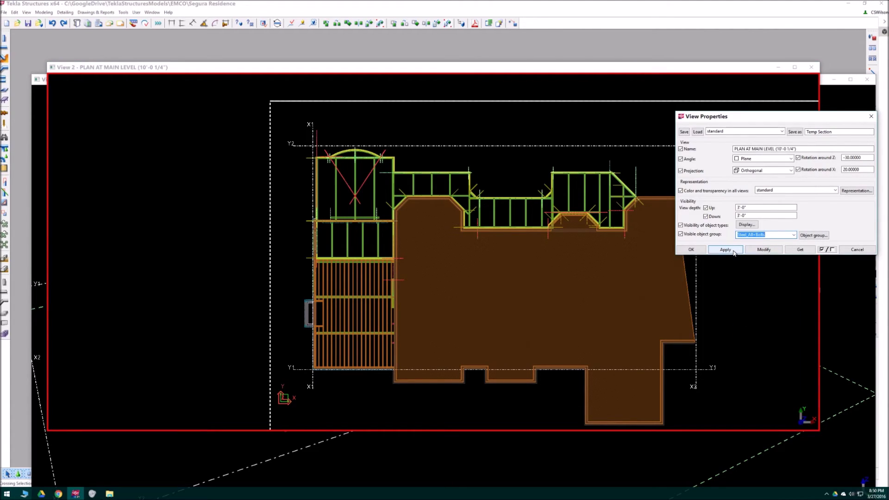
left_click(764, 250)
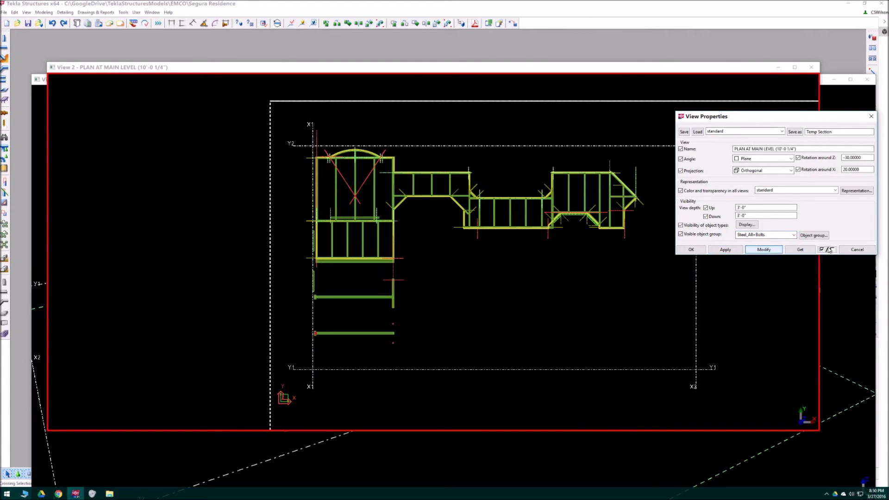
left_click(857, 249)
Examine the steel-only terrace framing in the main level plan and in the 3D view.
scroll(567, 265, "up", 5)
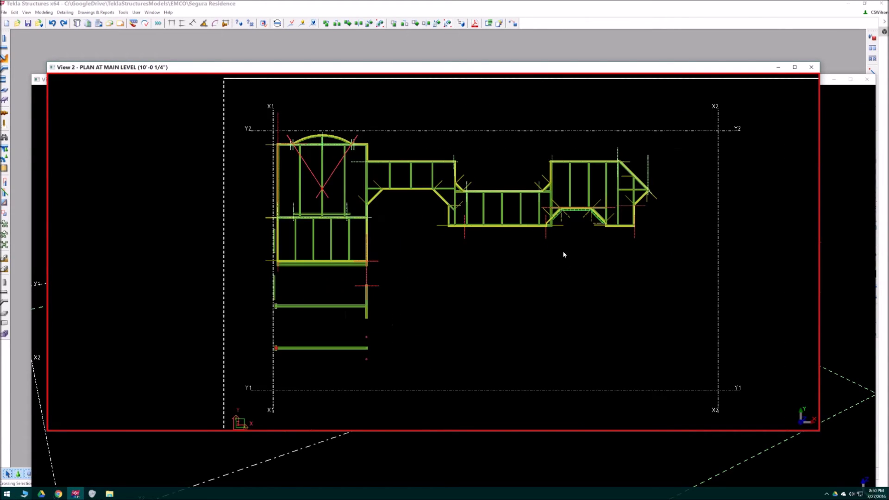
scroll(575, 323, "up", 1)
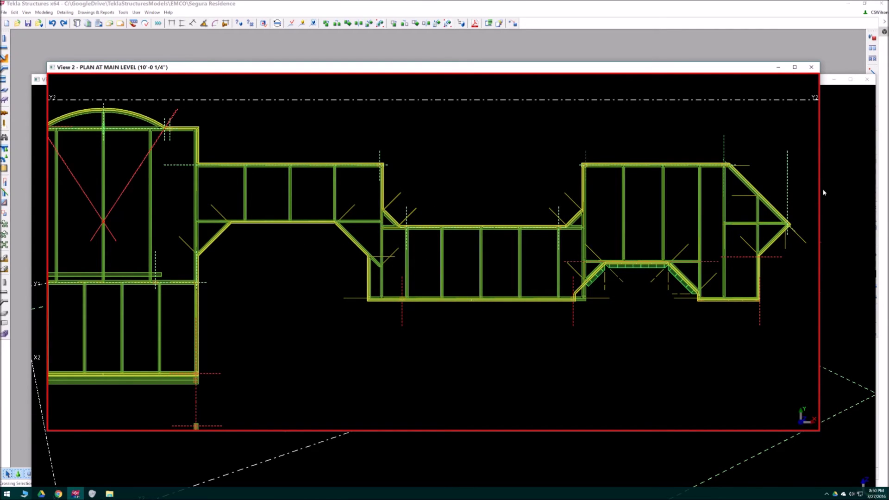
left_click(836, 184)
scroll(668, 232, "down", 1)
middle_click_drag(663, 241, 661, 214)
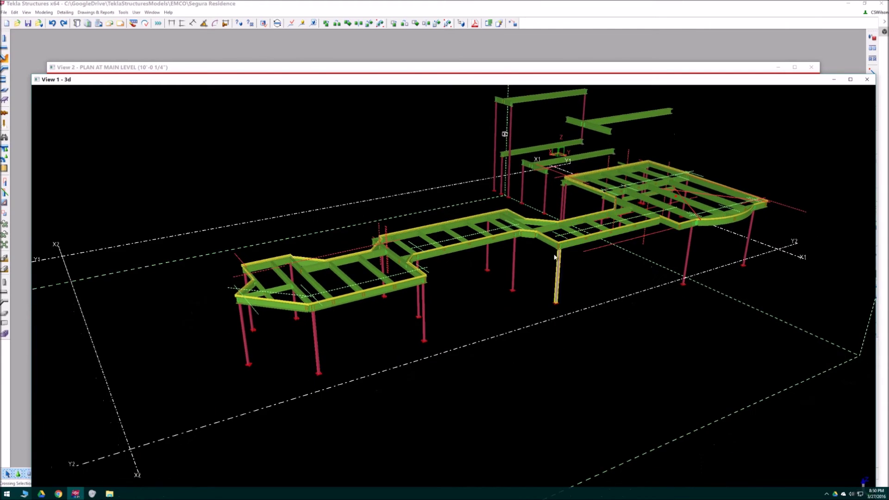
scroll(557, 262, "up", 3)
scroll(527, 301, "up", 3)
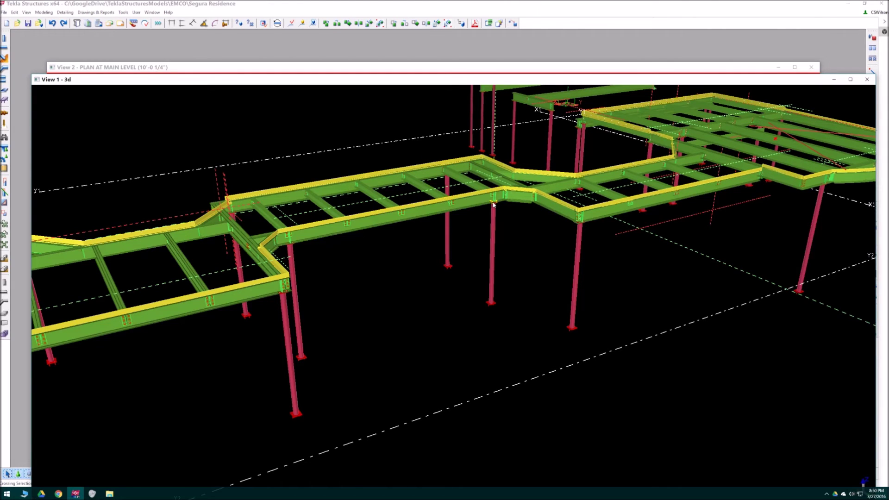
Select the terrace framing east of the arched bay in the main level plan with one area selection.
left_click(564, 68)
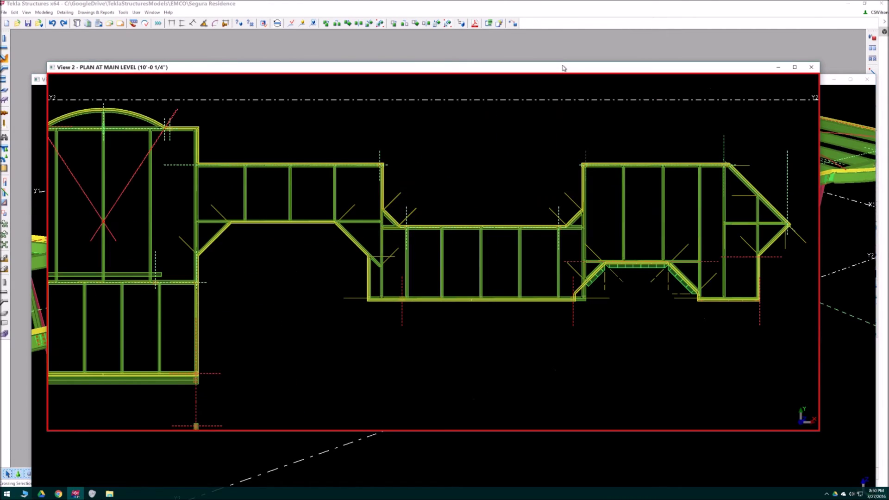
scroll(504, 223, "down", 2)
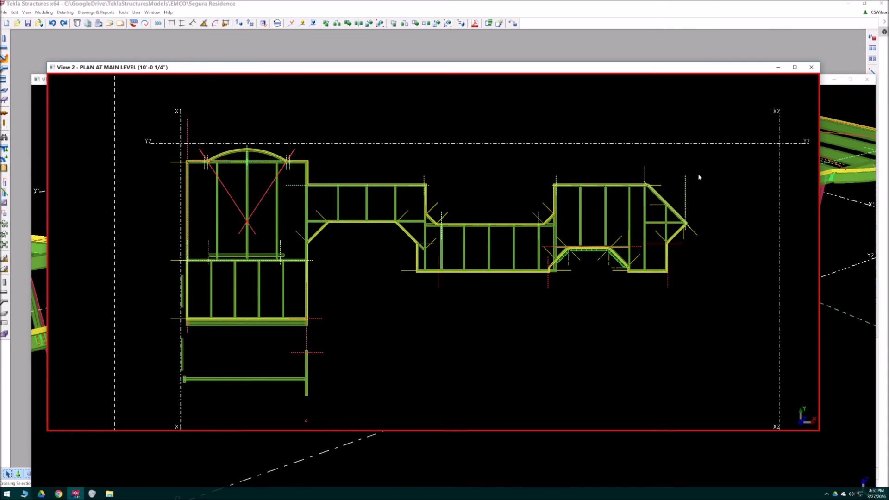
left_click_drag(716, 157, 315, 290)
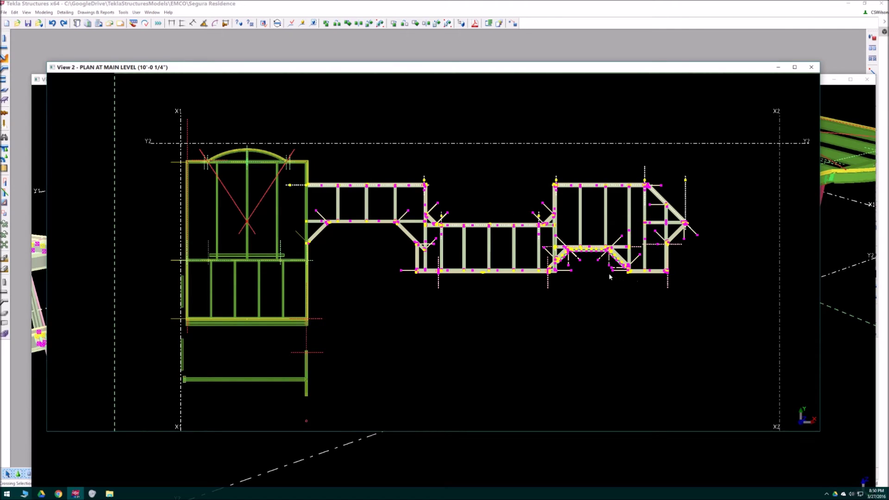
Add the angled line and the connection objects where the westernmost diagonal beam meets the arched bay's east beam to the selection.
middle_click_drag(610, 275, 648, 276)
scroll(496, 243, "up", 1)
middle_click_drag(303, 212, 380, 226)
scroll(392, 285, "up", 10)
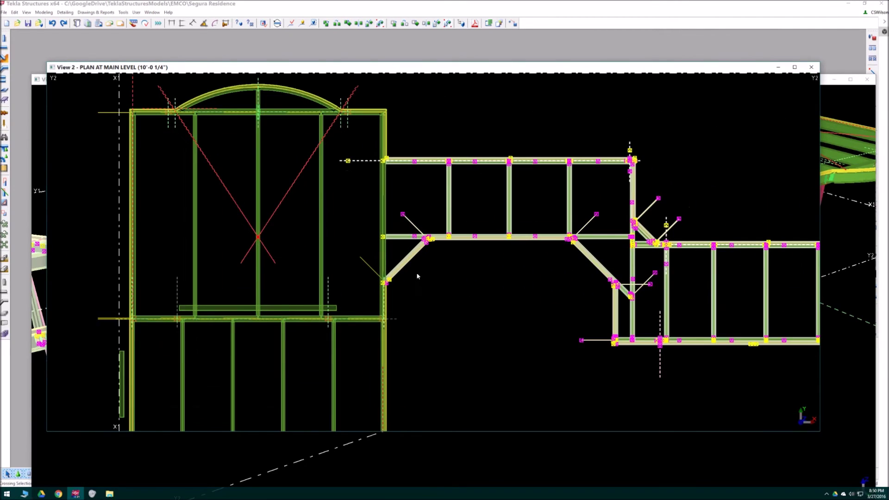
middle_click_drag(392, 287, 406, 279)
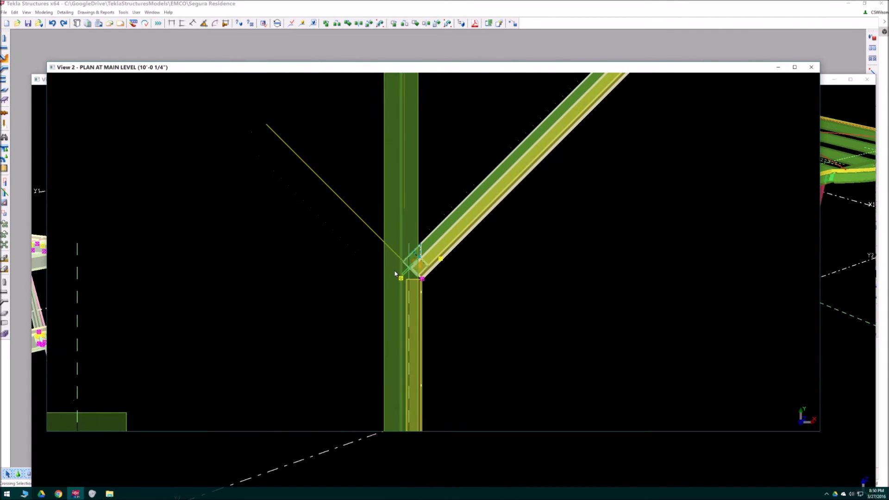
left_click(366, 223)
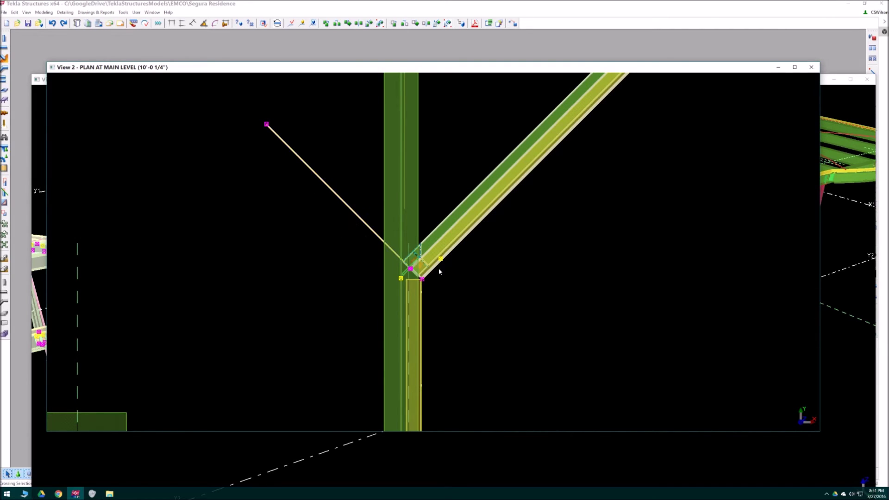
left_click_drag(370, 207, 444, 294)
scroll(468, 306, "down", 4)
scroll(454, 254, "up", 4)
left_click_drag(377, 209, 507, 330)
left_click(433, 295, "ctrl")
Add the bolted connection where the terrace's outer edge beam meets the arched bay's east beam to the selection.
scroll(501, 300, "down", 3)
middle_click_drag(492, 262, 483, 368)
middle_click_drag(477, 202, 477, 296)
scroll(443, 201, "up", 4)
scroll(443, 202, "up", 1)
left_click_drag(417, 199, 564, 353)
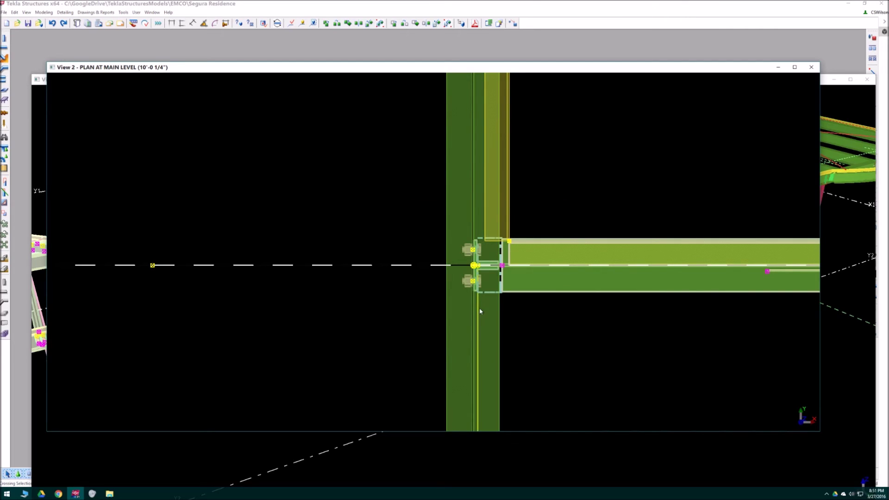
Review the extent of the selected terrace framing in the main level plan and in the 3D view.
scroll(429, 268, "down", 5)
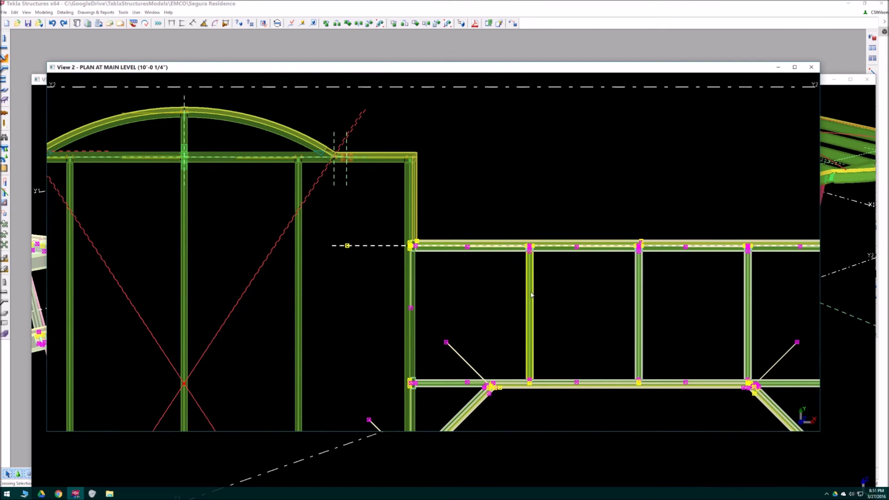
scroll(434, 242, "down", 1)
scroll(434, 242, "down", 1)
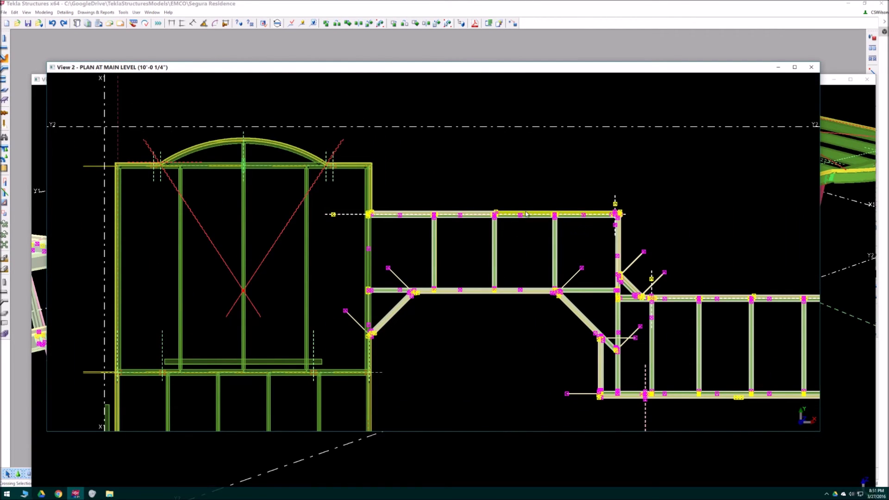
left_click_drag(493, 68, 490, 64)
middle_click_drag(533, 185, 451, 172)
scroll(451, 172, "down", 2)
middle_click_drag(594, 230, 491, 202)
scroll(491, 203, "down", 1)
left_click(830, 254)
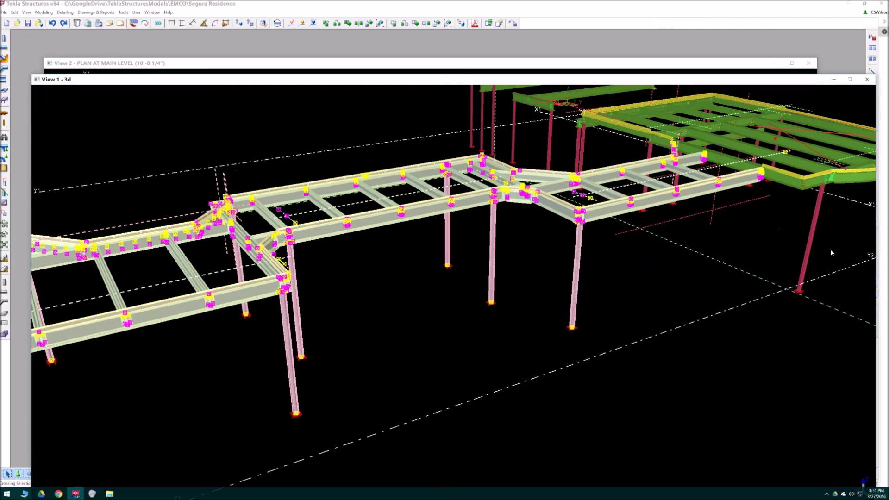
Examine the cap plates and top end handles of the columns where the terrace framing steps toward the main building.
scroll(640, 216, "down", 3)
middle_click_drag(391, 229, 238, 327, "ctrl")
middle_click_drag(575, 252, 553, 165, "ctrl")
scroll(560, 195, "up", 6)
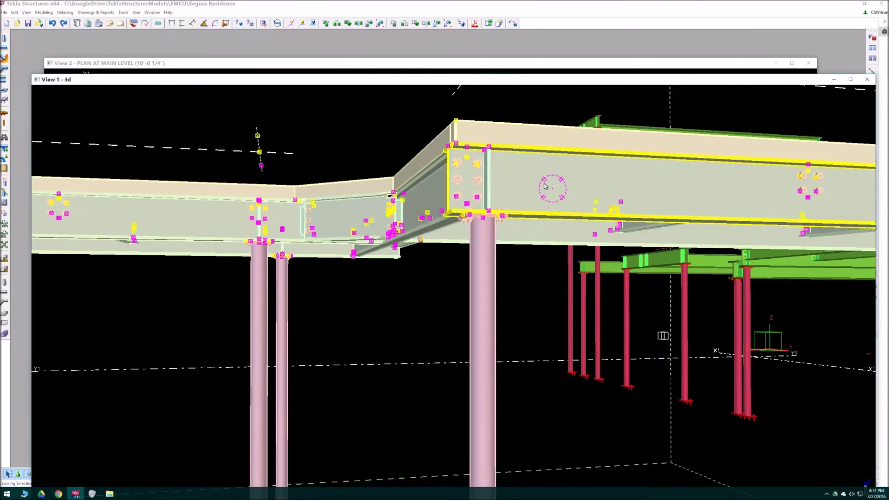
scroll(545, 187, "down", 4)
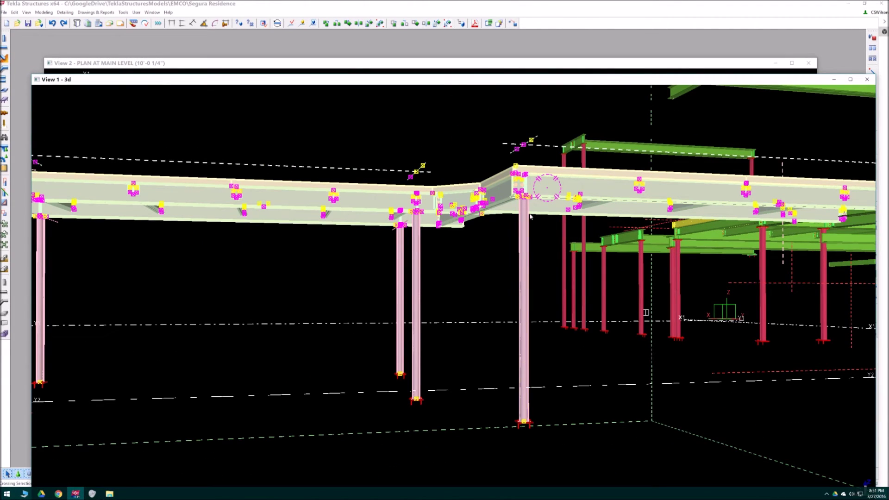
scroll(532, 221, "up", 5)
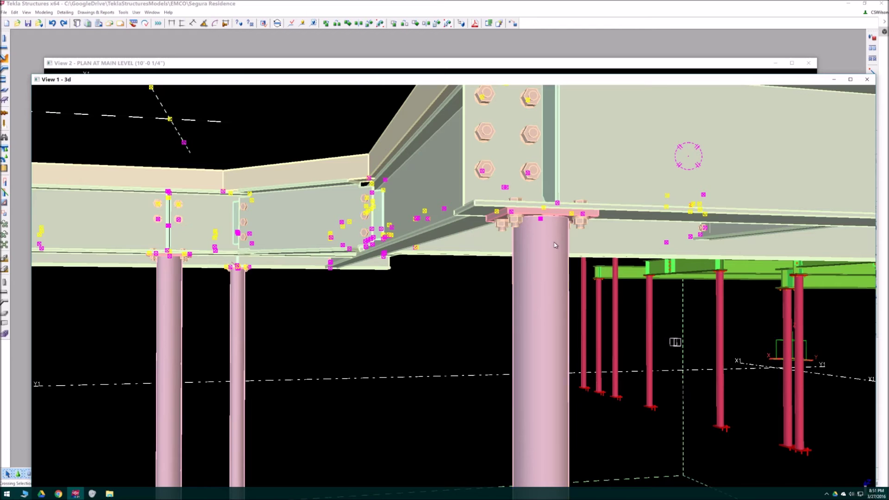
middle_click_drag(536, 248, 641, 187)
scroll(642, 186, "down", 1)
middle_click_drag(324, 245, 469, 215)
scroll(510, 180, "up", 4)
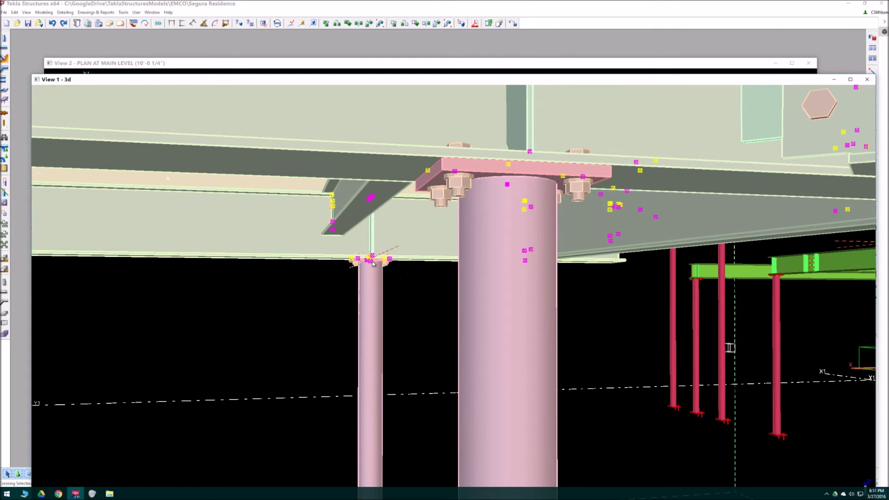
scroll(373, 277, "up", 6)
mouse_move(373, 280)
middle_mouse_down("ctrl")
mouse_move(361, 295)
mouse_move(363, 287)
mouse_move(352, 290)
mouse_move(366, 266)
middle_mouse_up("ctrl")
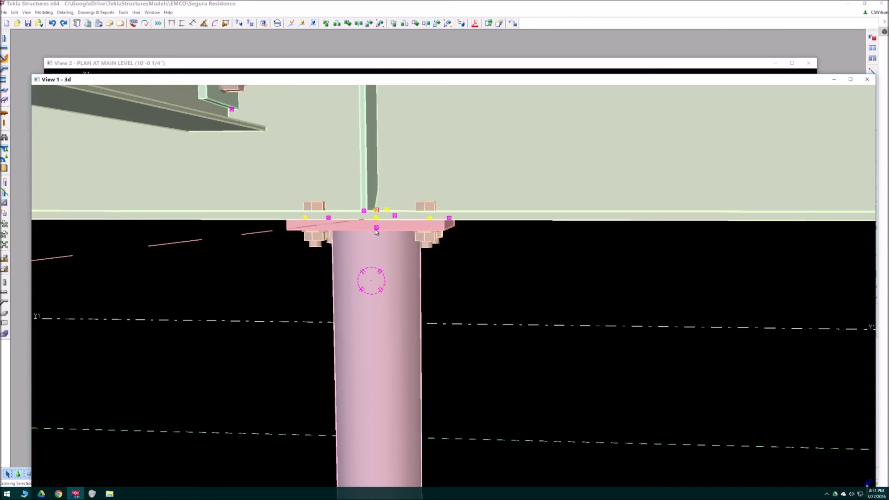
scroll(393, 238, "down", 5)
scroll(533, 234, "down", 5)
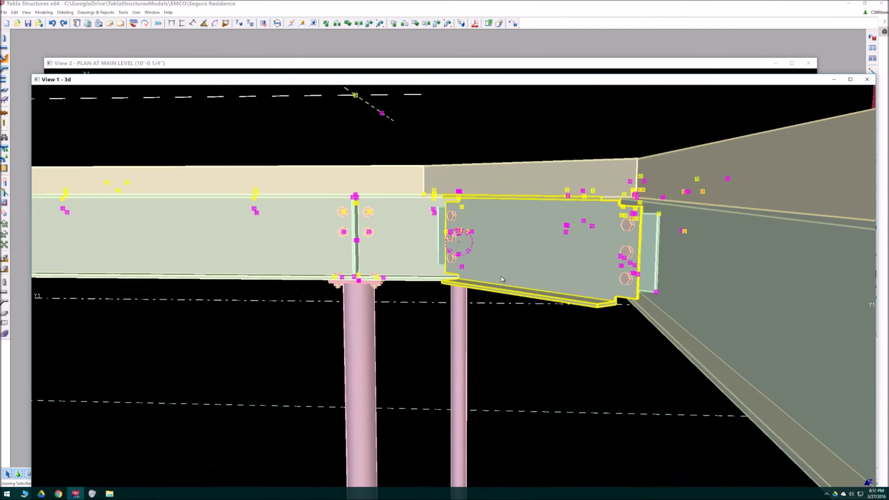
middle_click_drag(502, 280, 636, 142, "ctrl")
Inspect the column-to-beam connections at the step between the middle terrace bay and the arched bay.
scroll(602, 171, "down", 5)
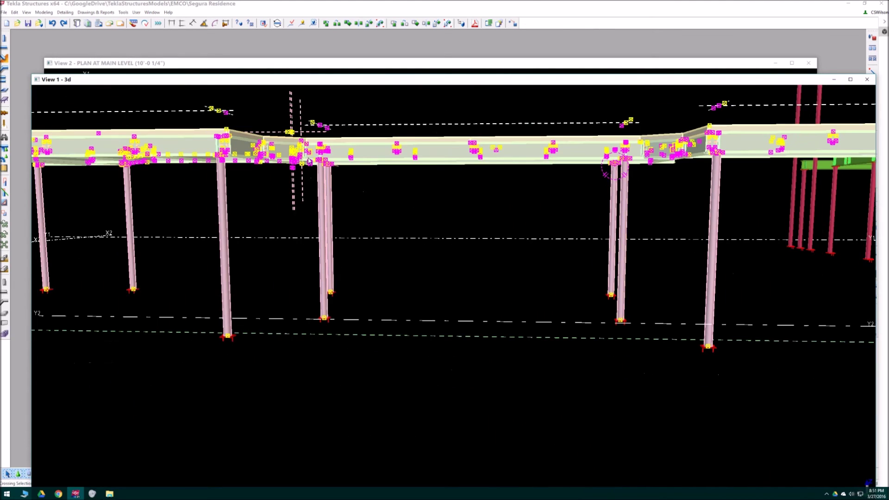
scroll(308, 162, "up", 10)
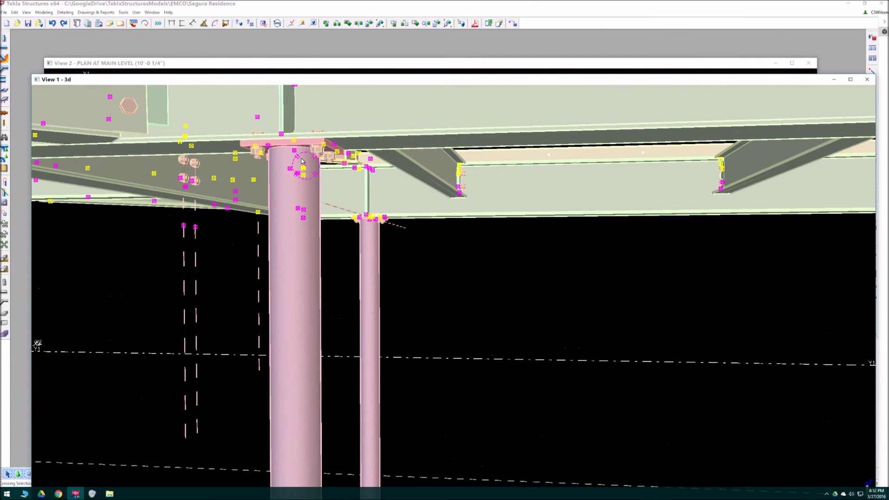
scroll(359, 238, "up", 6)
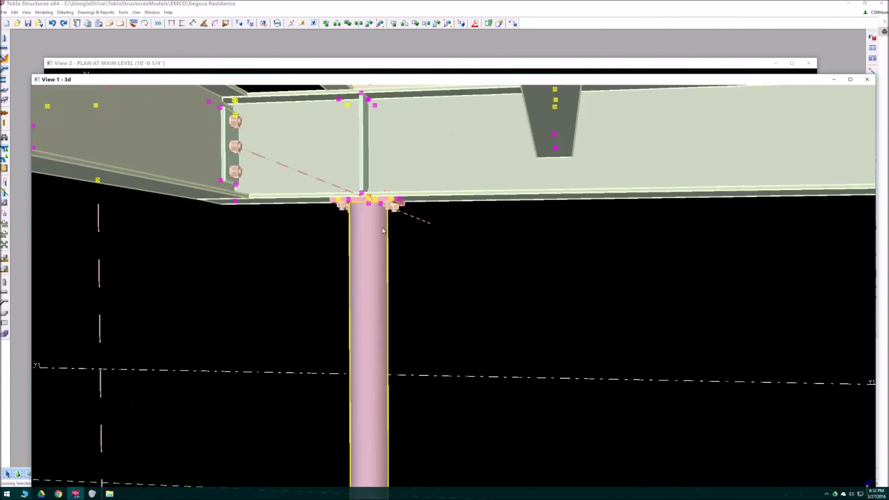
middle_click_drag(345, 179, 371, 178, "ctrl")
scroll(372, 185, "down", 5)
scroll(306, 192, "up", 8)
scroll(305, 192, "up", 2)
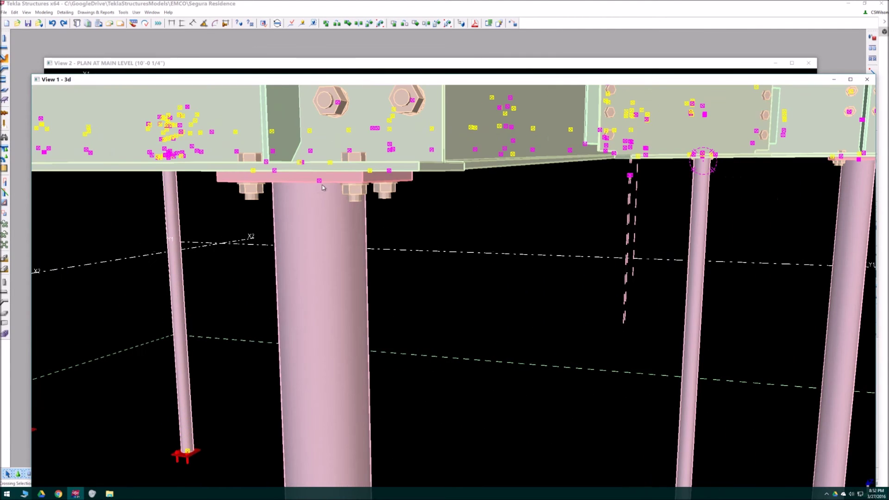
middle_click_drag(327, 208, 774, 153)
scroll(216, 148, "up", 4)
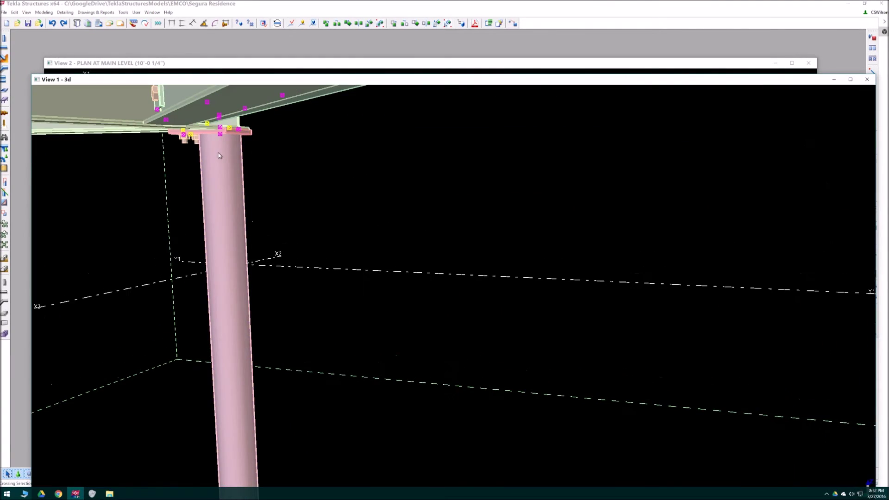
middle_click_drag(219, 156, 321, 186, "ctrl")
scroll(276, 190, "up", 1)
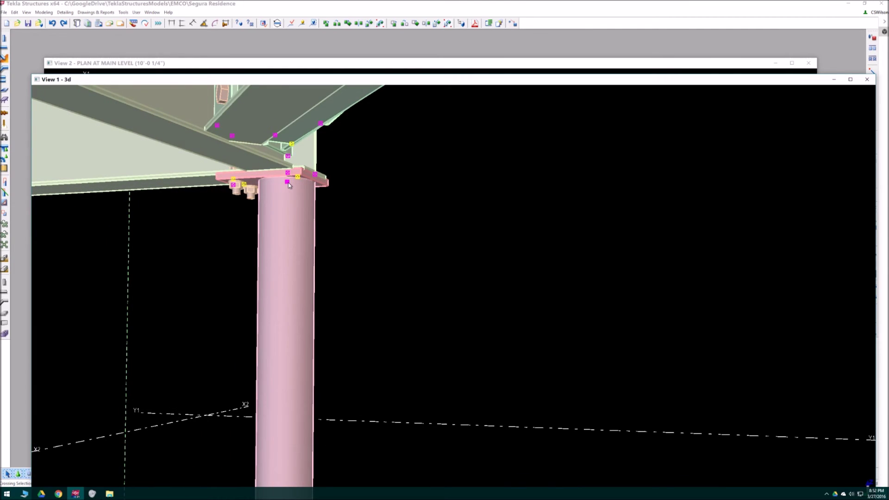
scroll(288, 183, "down", 6)
scroll(280, 201, "up", 6)
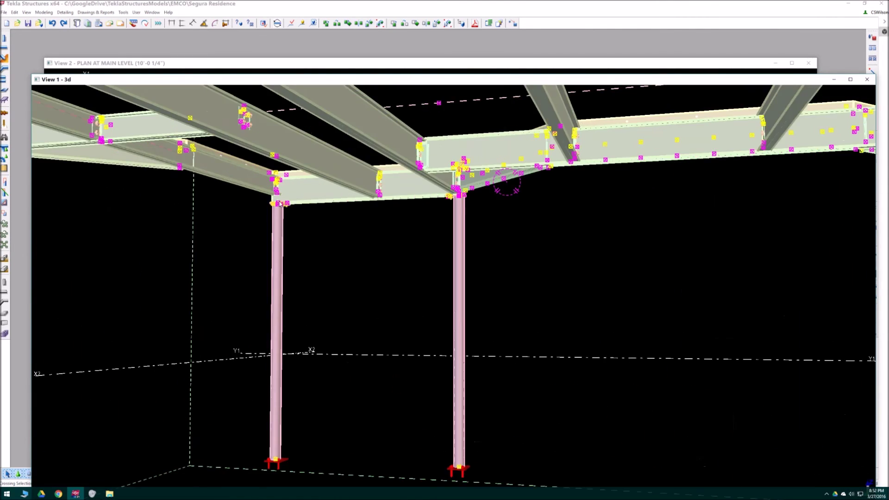
Examine the cap plates and column tops around the arched bay and the far end of the terrace.
scroll(286, 227, "down", 5)
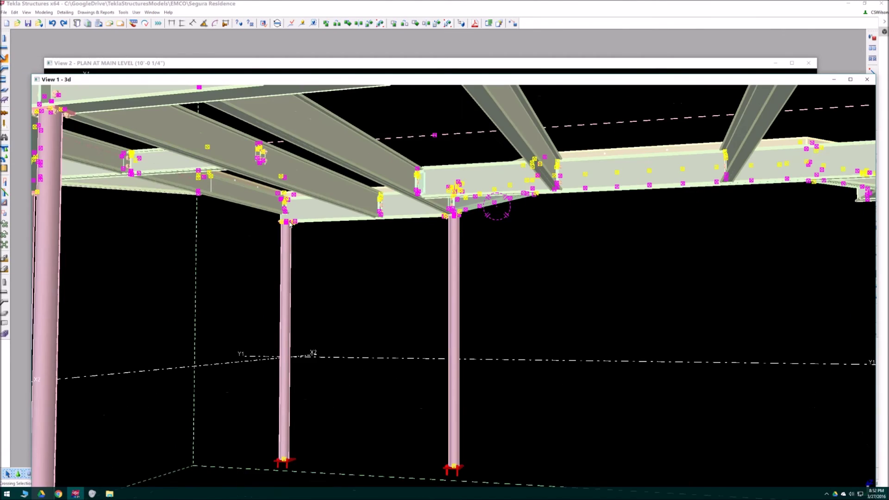
scroll(236, 182, "up", 5)
middle_click_drag(237, 182, 266, 213)
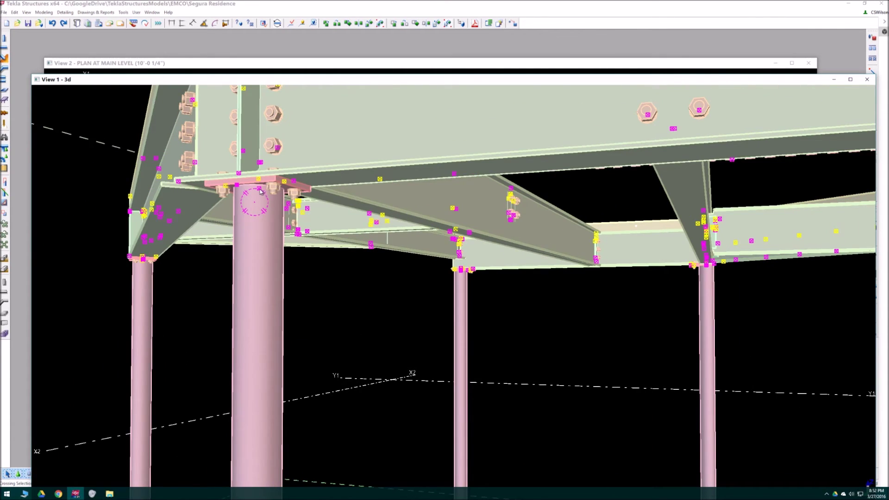
scroll(242, 195, "up", 2)
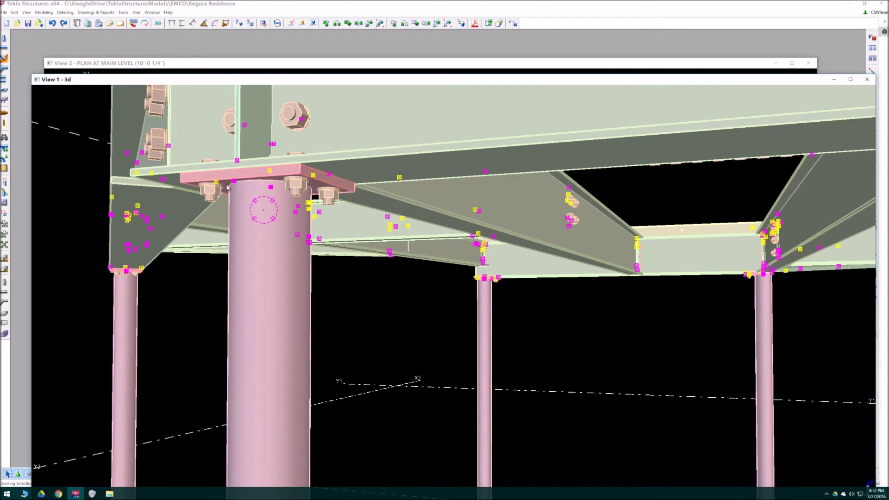
middle_click_drag(243, 183, 278, 204)
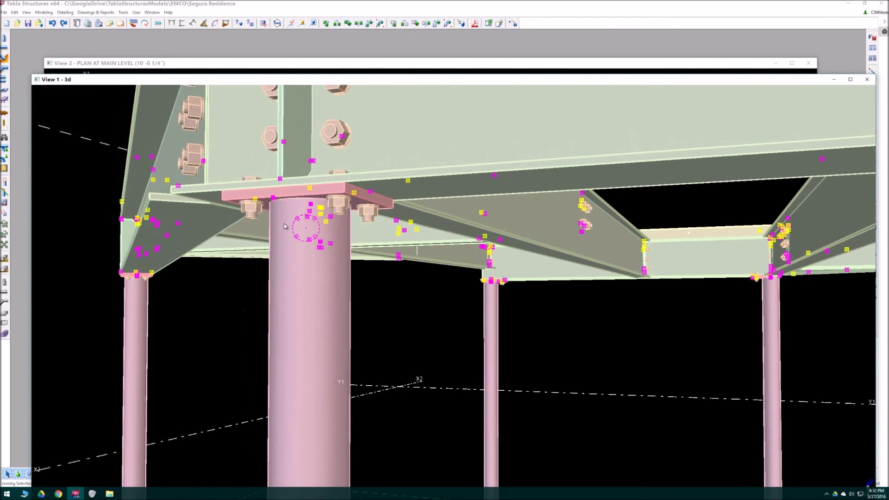
scroll(276, 216, "up", 1)
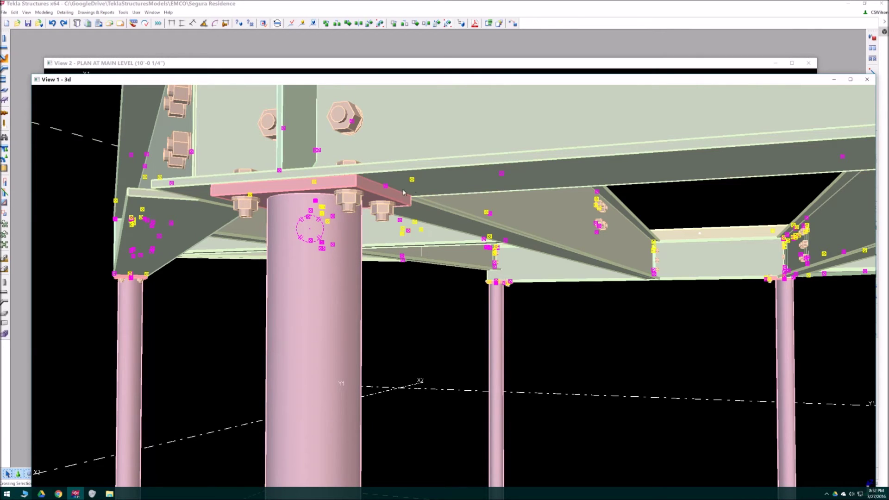
scroll(312, 211, "down", 4)
middle_click_drag(312, 211, 613, 106)
scroll(509, 165, "down", 1)
scroll(374, 138, "up", 4)
scroll(375, 139, "down", 5)
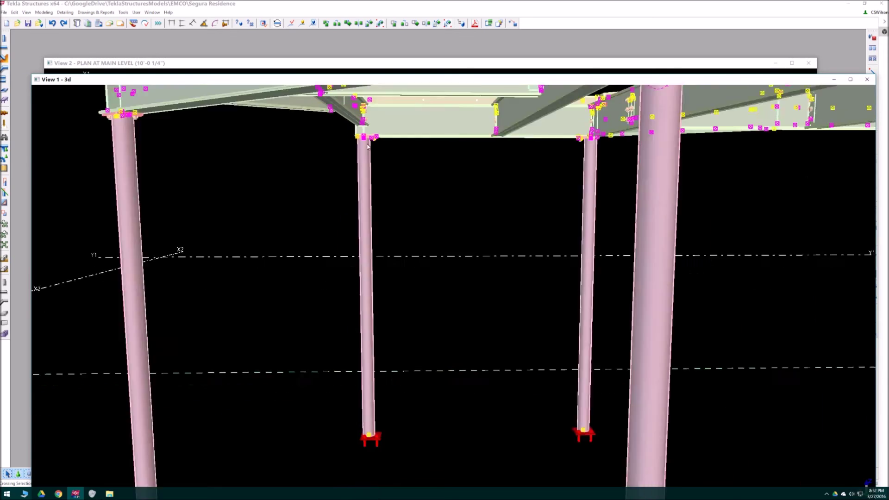
scroll(311, 151, "up", 5)
middle_click_drag(271, 137, 285, 137, "ctrl")
scroll(285, 136, "up", 3)
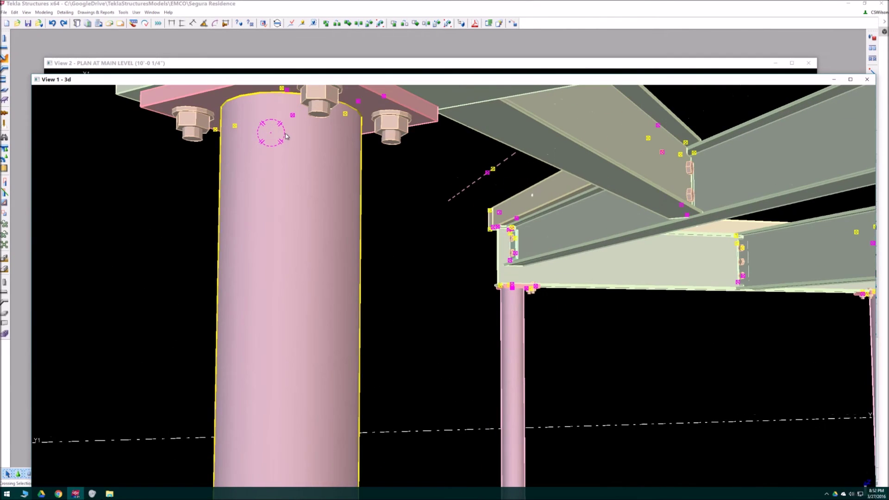
scroll(273, 153, "down", 6)
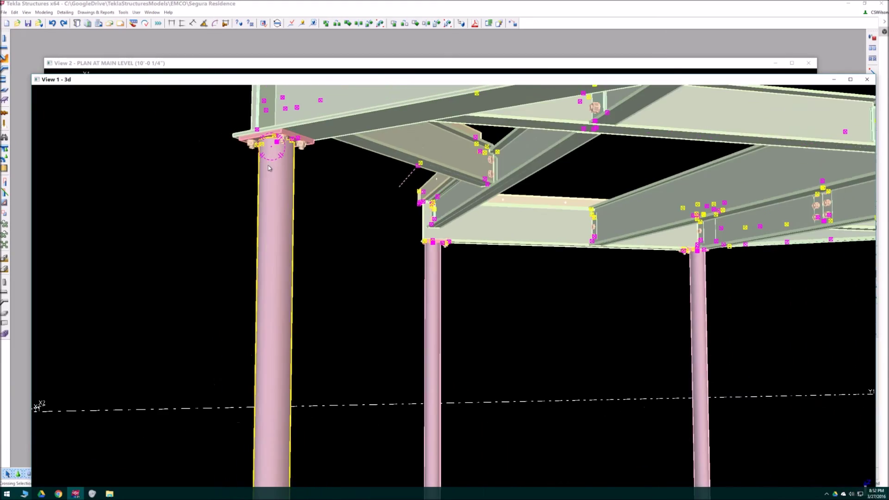
Review the whole selected terrace framing and its beam ends next to the main building in 3D.
middle_click_drag(512, 166, 368, 230, "ctrl")
scroll(369, 230, "down", 2)
middle_click_drag(501, 233, 362, 208)
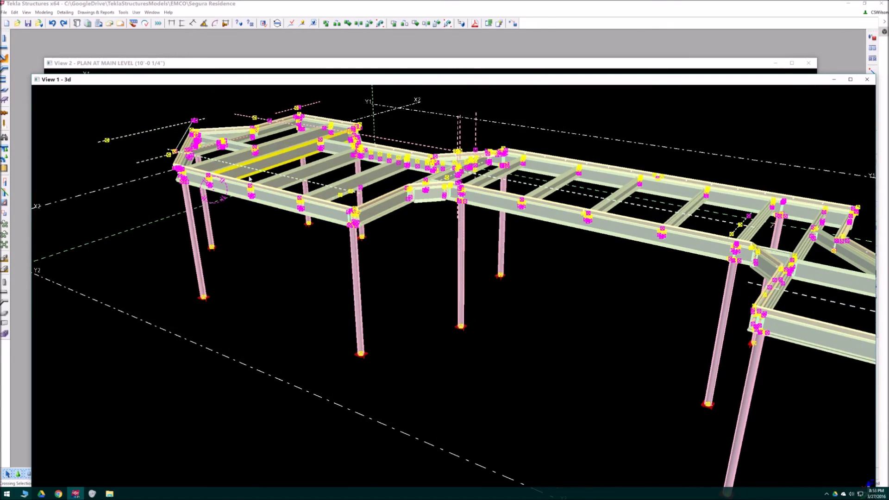
middle_click_drag(413, 196, 257, 236, "ctrl")
scroll(680, 178, "up", 6)
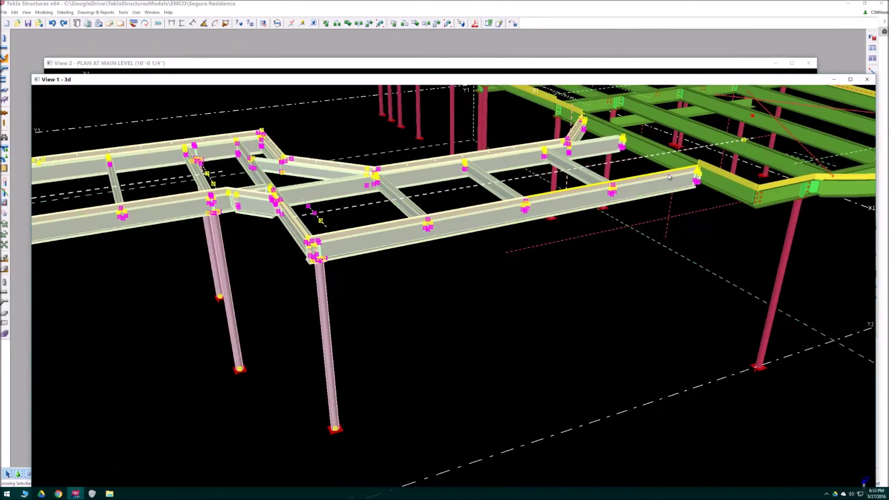
scroll(626, 168, "down", 3)
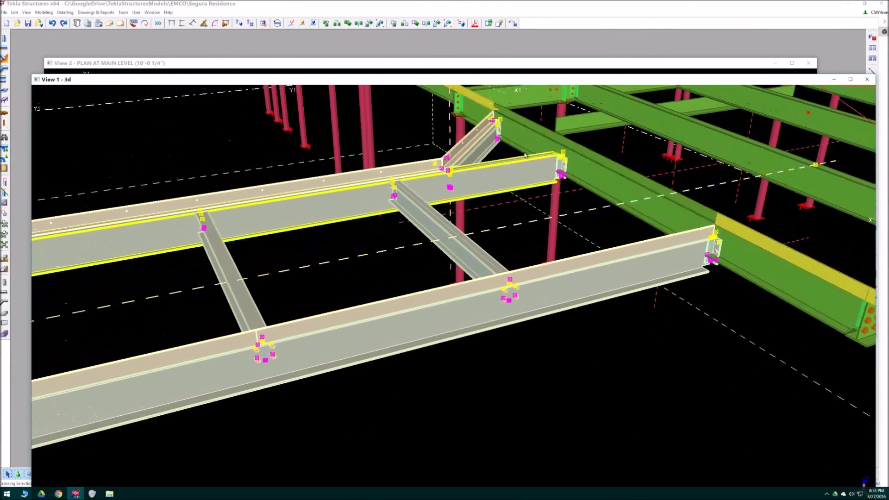
scroll(489, 125, "down", 5)
middle_click_drag(363, 165, 586, 168)
scroll(588, 183, "down", 2)
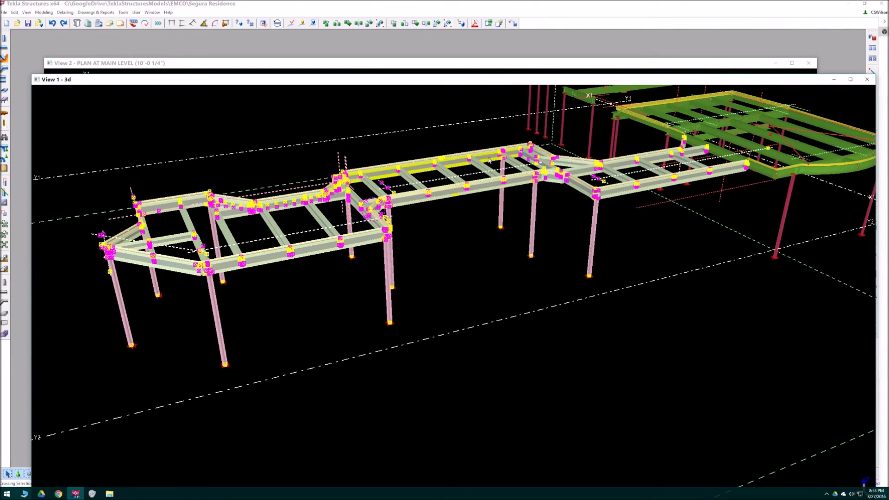
Move the selected terrace framing linearly with dZ set to 4"1/2, keeping dX and dY at 0".
left_click(412, 24)
left_click(405, 24)
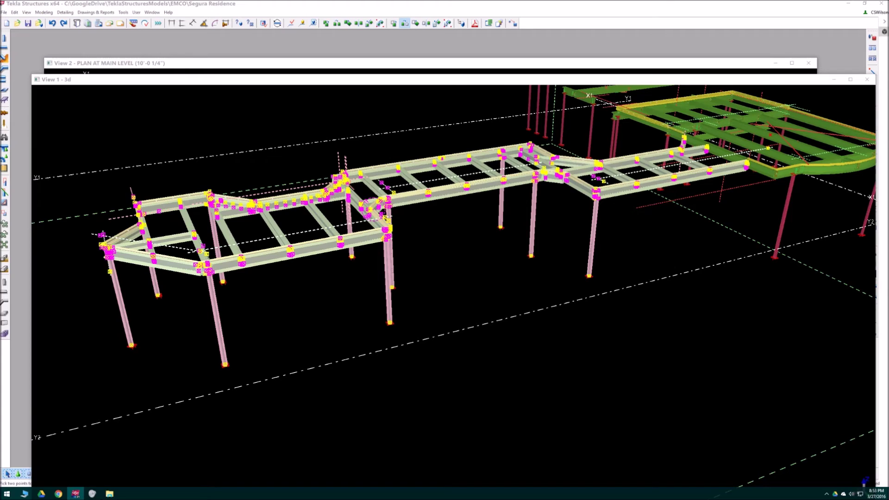
left_click_drag(819, 41, 775, 15)
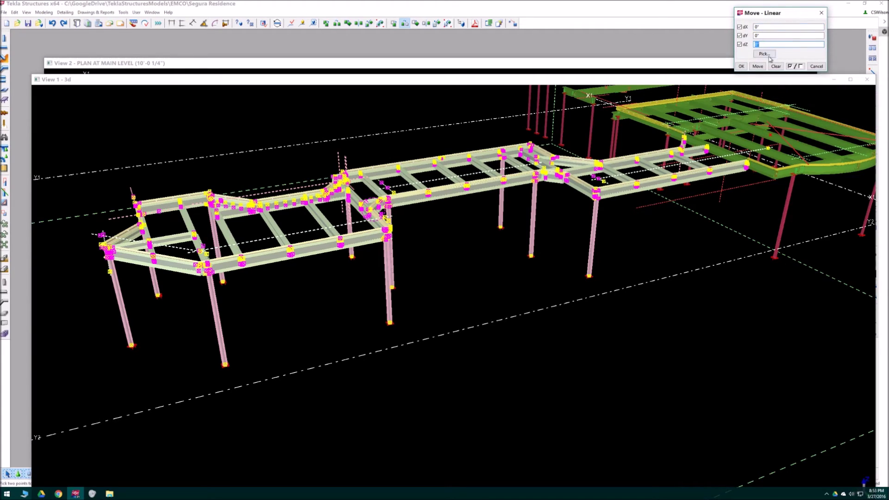
left_click(695, 165)
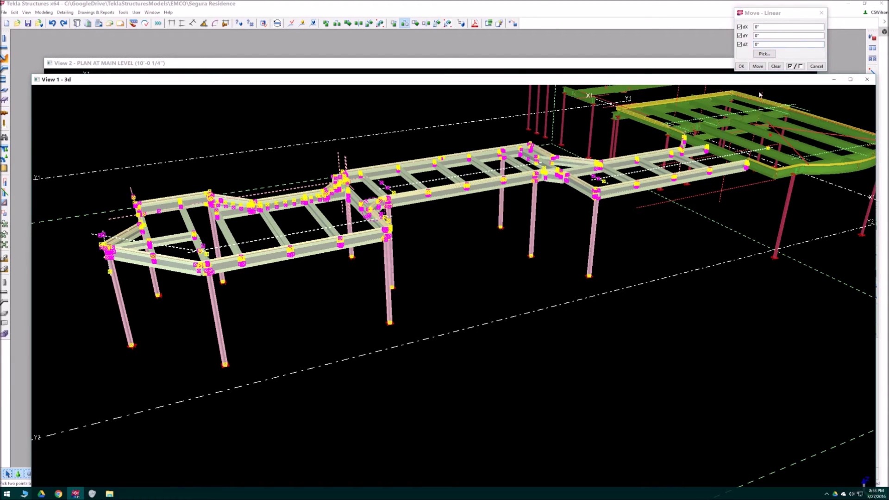
left_click(766, 45)
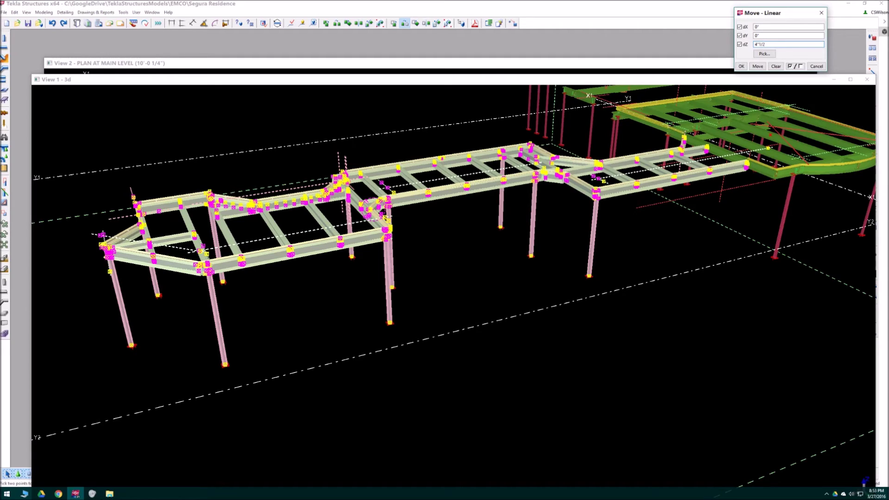
left_click(758, 67)
Check the cap plate and base plate of the column at the terrace's stepped corner after the move.
middle_click_drag(586, 191, 577, 135)
scroll(613, 174, "up", 5)
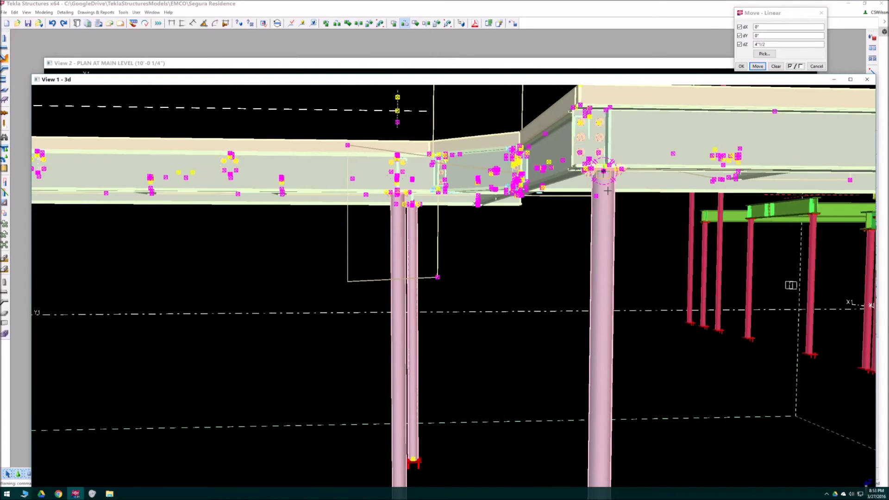
scroll(607, 191, "up", 4)
scroll(572, 165, "down", 10)
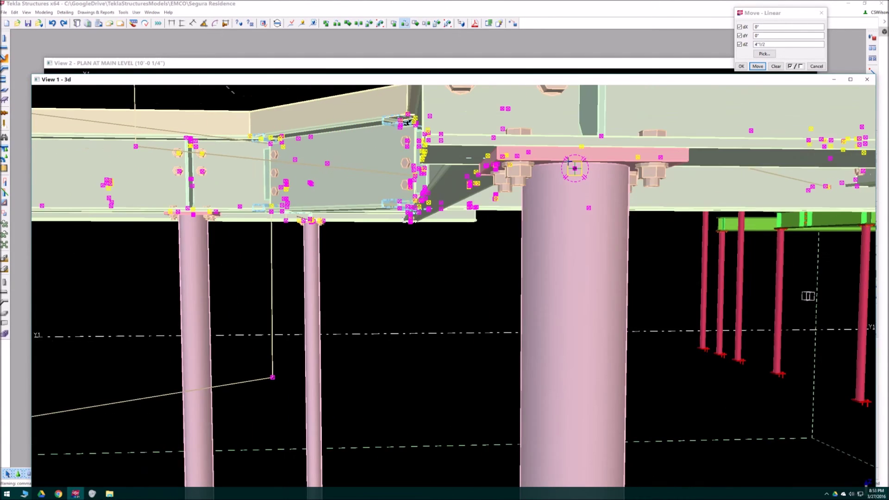
middle_click_drag(565, 461, 605, 283)
scroll(605, 294, "up", 6)
scroll(579, 273, "down", 2)
scroll(554, 250, "up", 3)
middle_click_drag(559, 264, 538, 269, "ctrl")
scroll(538, 269, "down", 8)
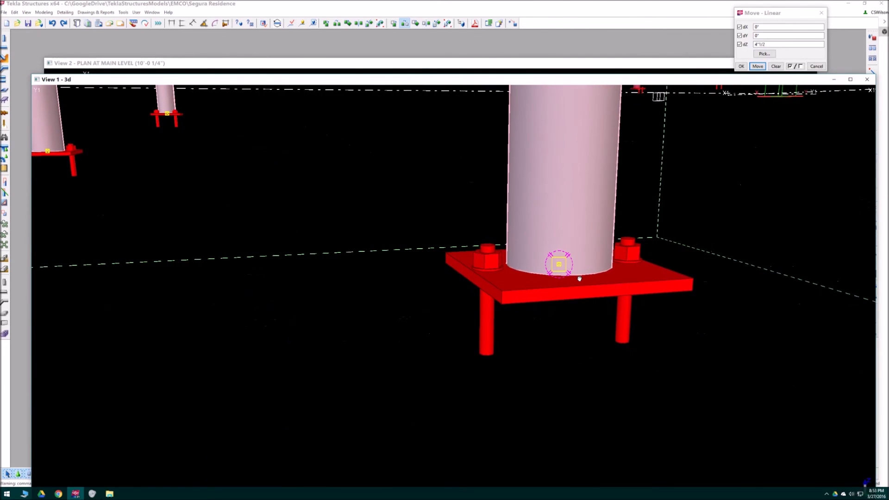
Inspect the beam and cap plate connection at the outer corner column of the terrace's far end bay.
mouse_move(418, 241)
middle_mouse_down()
mouse_move(659, 280)
mouse_move(676, 274)
middle_mouse_up()
middle_click_drag(412, 293, 615, 270)
scroll(615, 270, "down", 1)
middle_click_drag(254, 304, 644, 296)
scroll(554, 301, "down", 2)
middle_click_drag(604, 235, 591, 319)
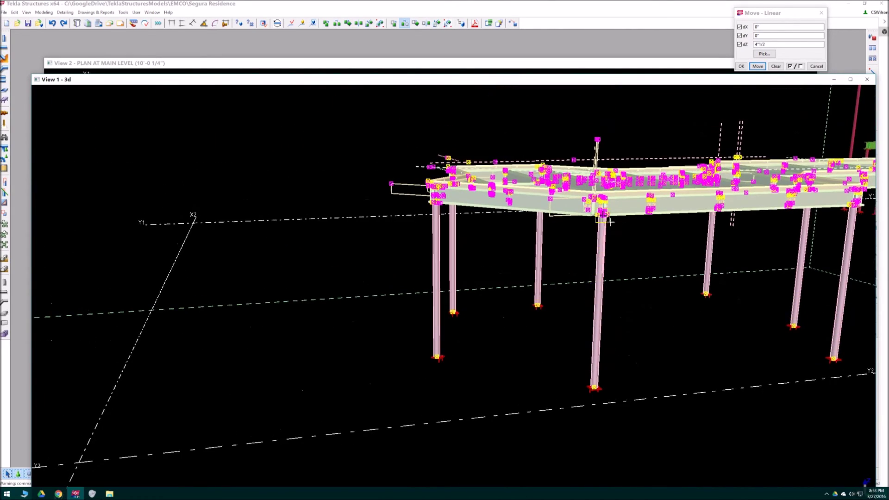
scroll(608, 225, "up", 10)
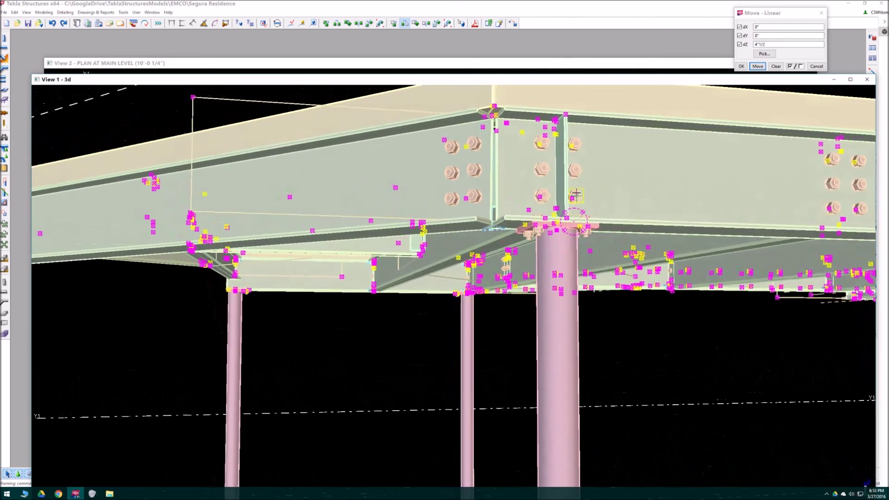
scroll(546, 210, "up", 4)
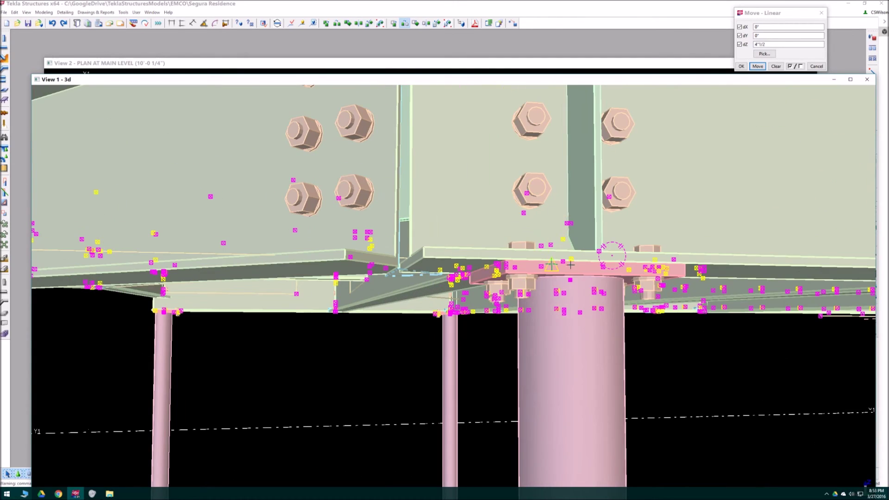
Inspect the raised terrace framing from the outer columns to its bolted beam ends at the main building's edge beam in 3D.
scroll(535, 253, "down", 3)
middle_click_drag(553, 256, 438, 243)
left_click(514, 216)
scroll(463, 227, "down", 8)
scroll(444, 244, "down", 5)
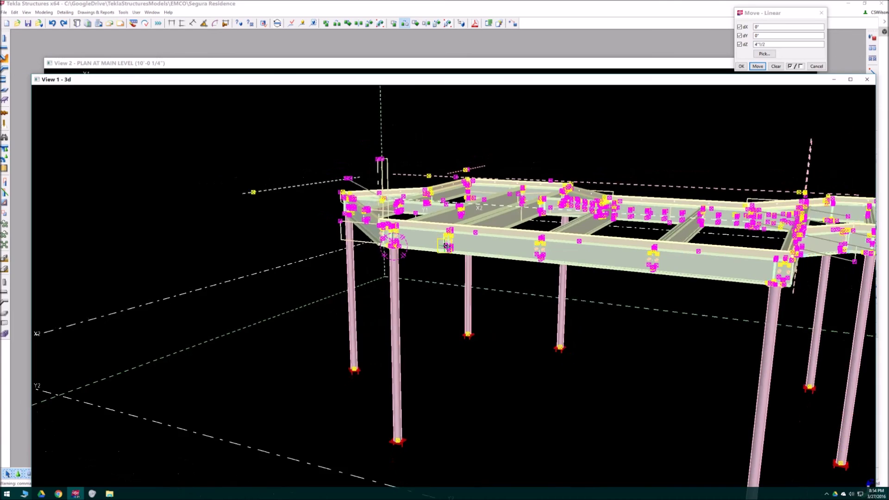
middle_click_drag(731, 249, 536, 234)
middle_click_drag(680, 256, 402, 236)
scroll(650, 249, "up", 6)
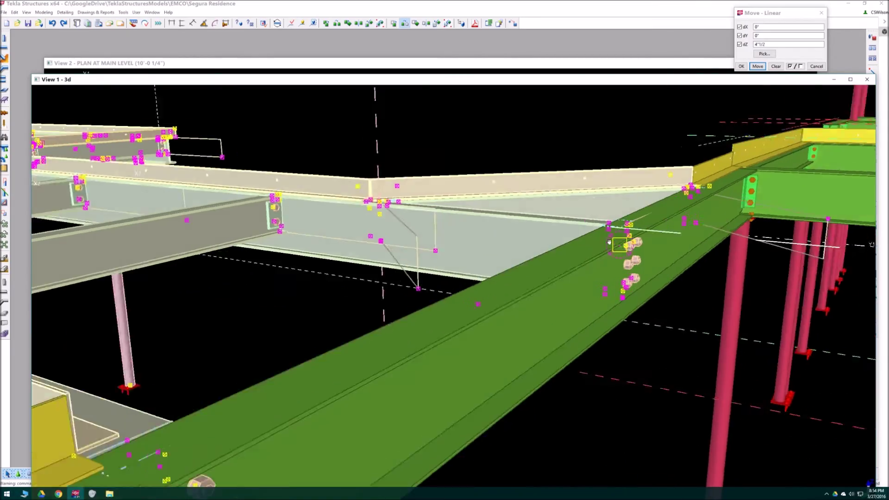
middle_click_drag(609, 242, 575, 260, "ctrl")
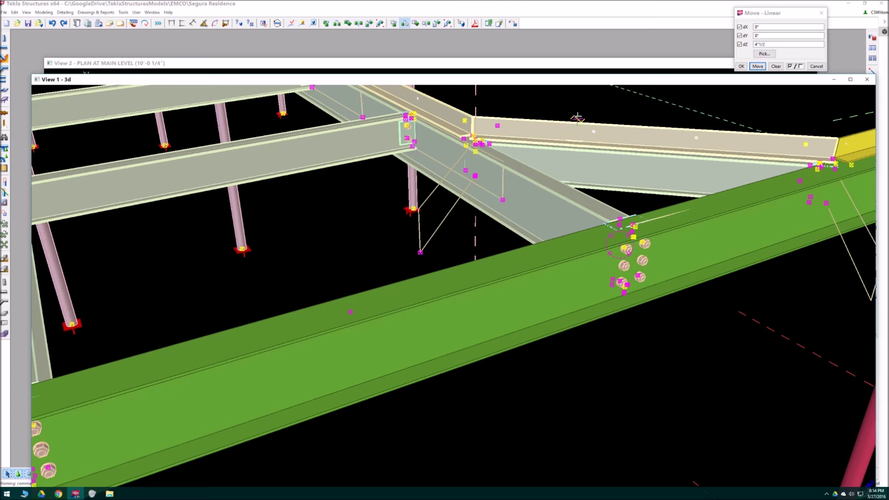
Close the linear move settings and interrupt the active move command in the main-level plan view.
left_click(817, 66)
left_click(685, 63)
right_click(662, 88)
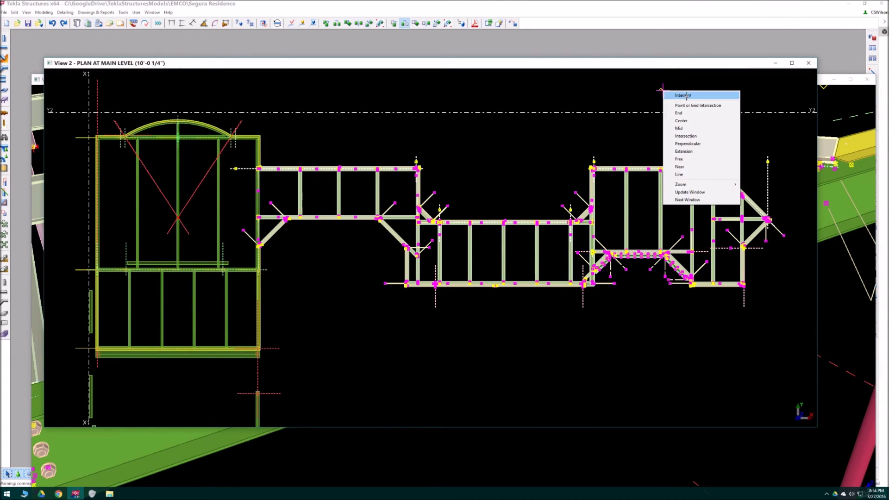
left_click(679, 95)
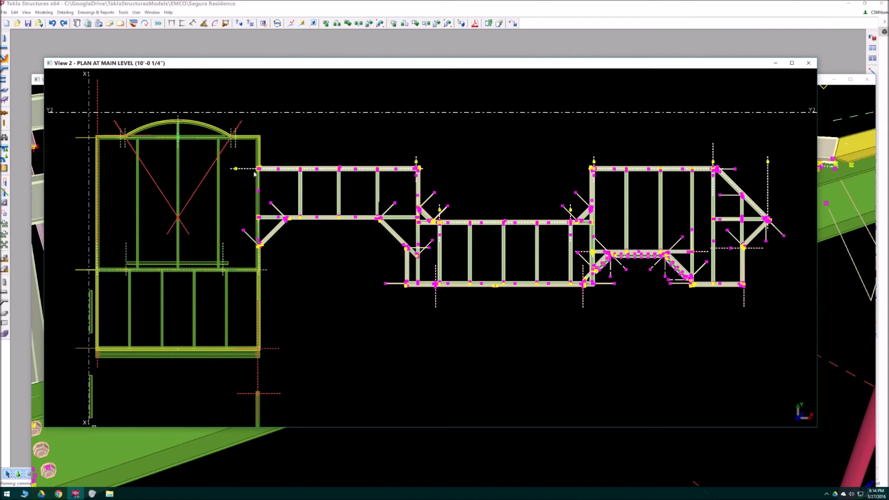
Create a two-point section view along the building edge beam's web, starting at the bolt of the terrace beam's end connection.
scroll(252, 171, "up", 12)
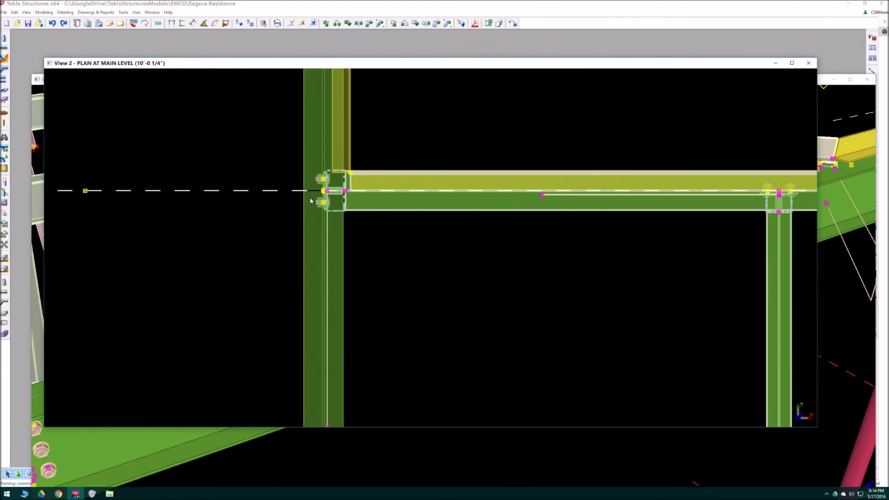
left_click(853, 80)
left_click_drag(806, 80, 782, 74)
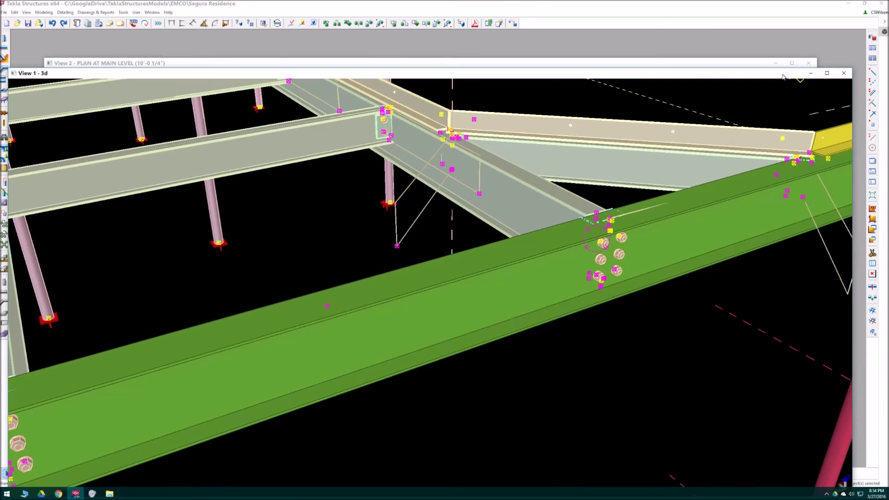
left_click(760, 67)
left_click(874, 184)
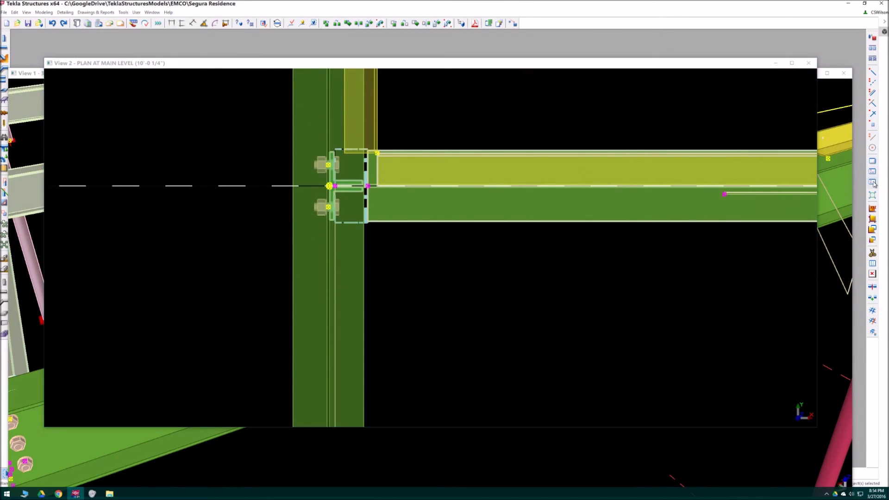
scroll(313, 175, "up", 5)
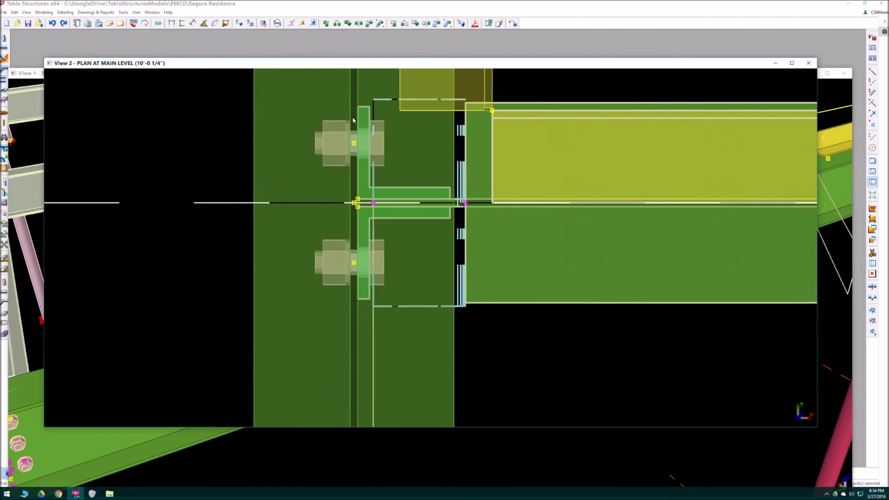
left_click(354, 143)
left_click(354, 359)
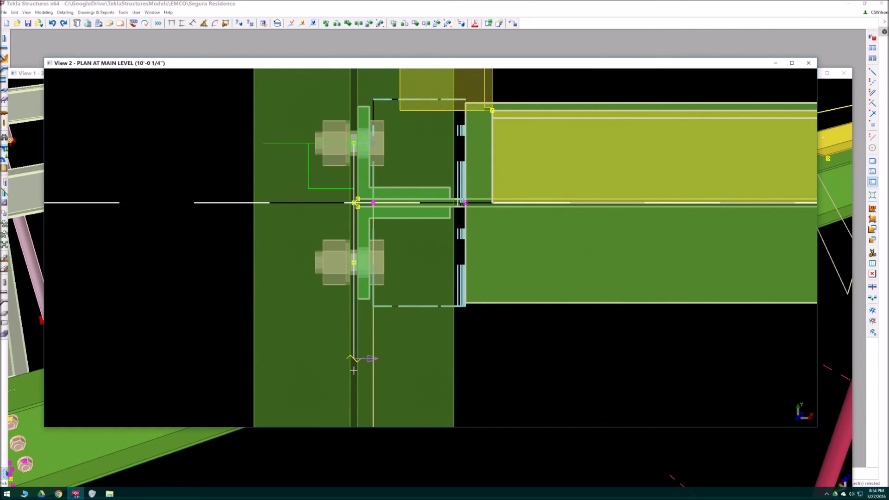
left_click(353, 376)
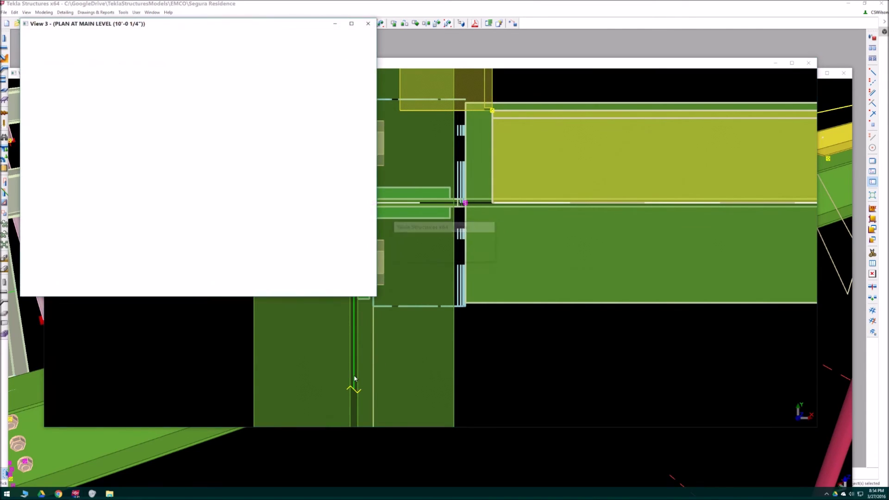
Examine the terrace beams' bolted end connections against the sloping building beam and main floor level in the new section view.
left_click_drag(251, 25, 453, 76)
scroll(296, 244, "up", 3)
scroll(296, 244, "down", 2)
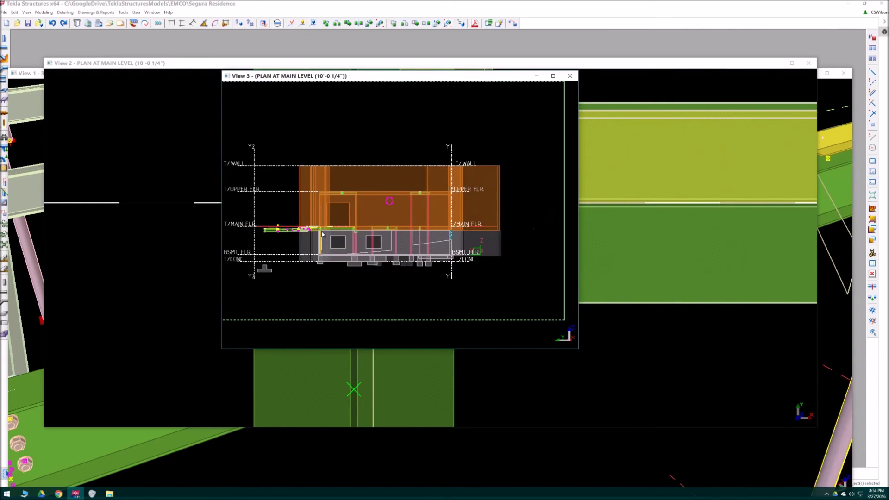
scroll(330, 237, "up", 6)
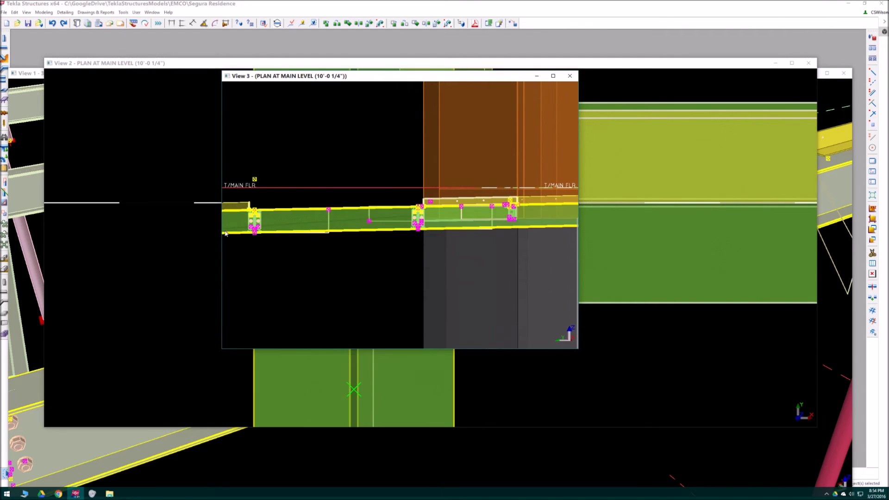
scroll(398, 210, "up", 3)
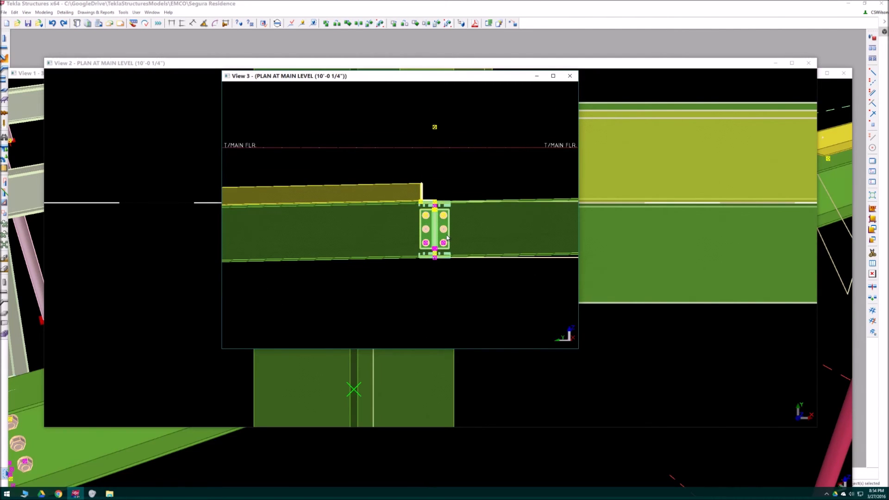
scroll(447, 238, "up", 2)
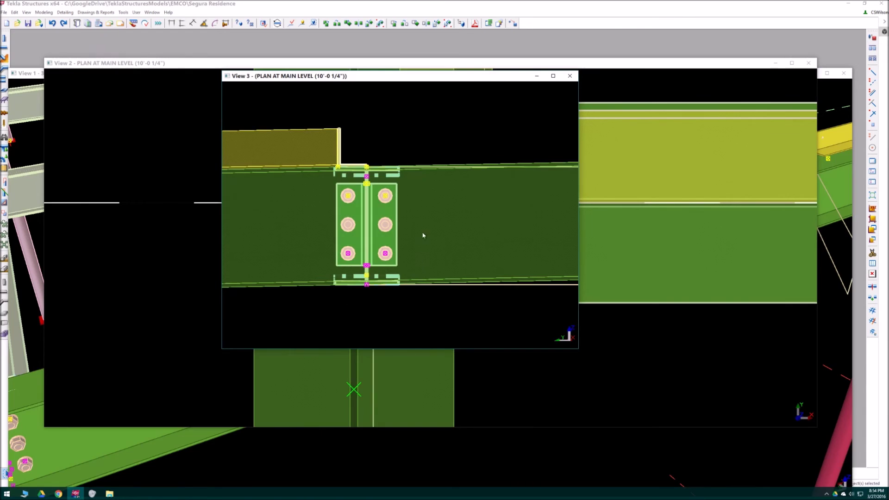
scroll(421, 244, "down", 5)
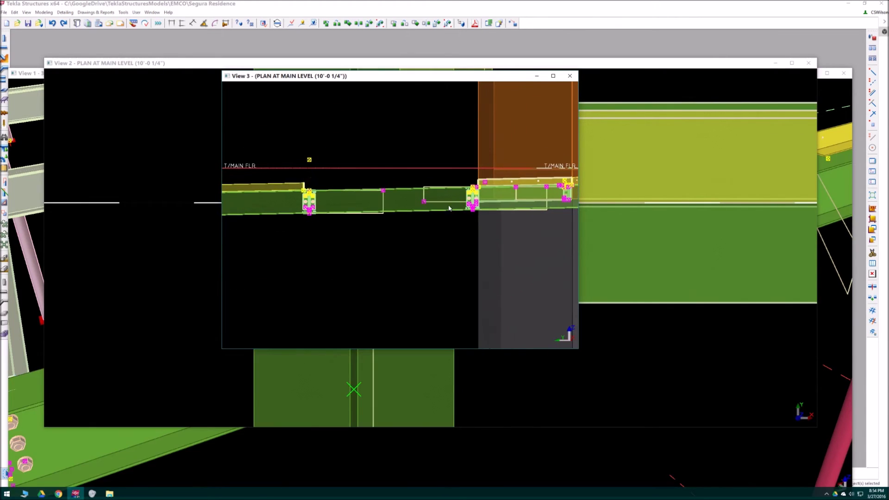
scroll(546, 195, "up", 3)
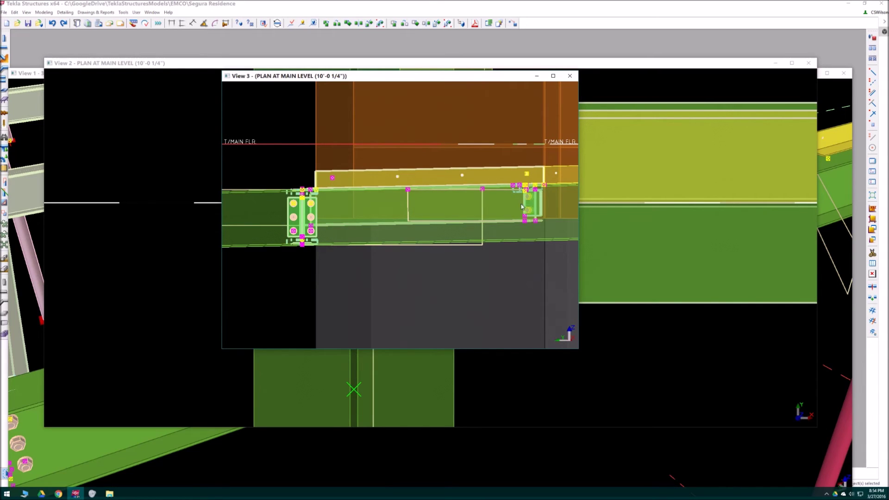
scroll(525, 204, "down", 3)
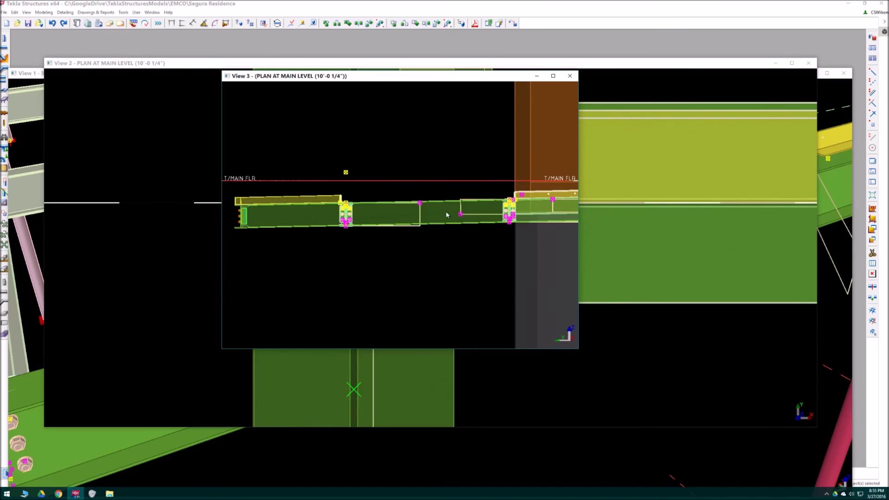
scroll(362, 204, "up", 5)
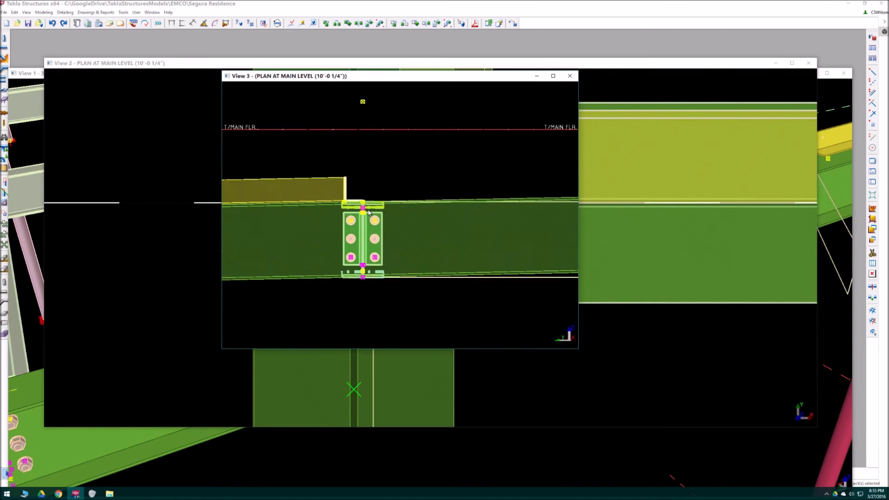
scroll(362, 204, "up", 5)
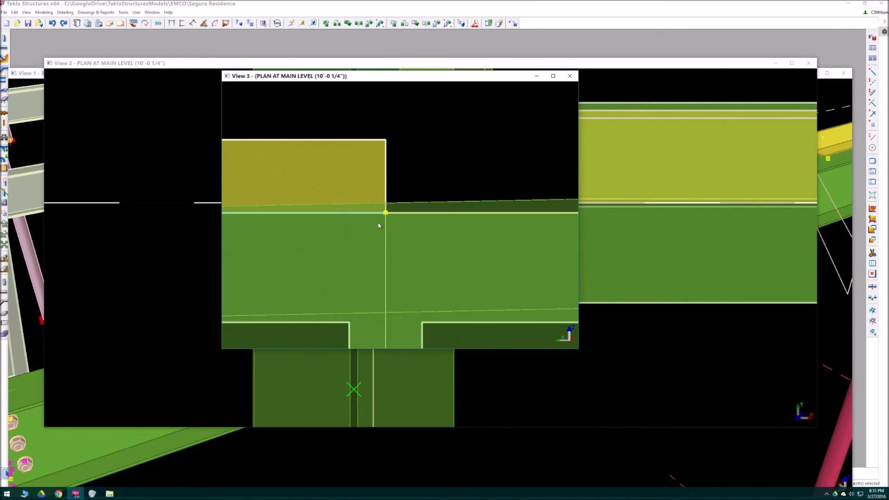
Enlarge the section view and examine the offset between the terrace beam's top and the sloping beam's top flange.
left_click(385, 214)
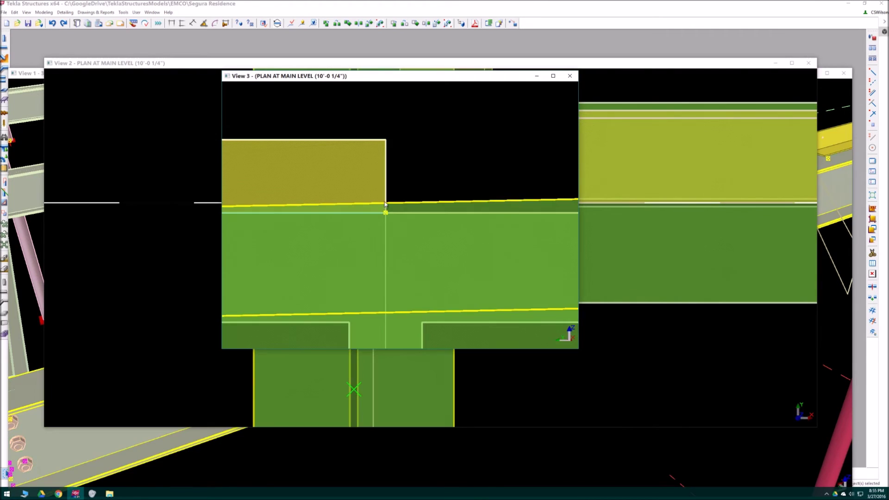
scroll(385, 206, "up", 1)
scroll(385, 206, "up", 2)
mouse_move(392, 208)
middle_mouse_down()
mouse_move(394, 216)
mouse_move(408, 209)
middle_mouse_up()
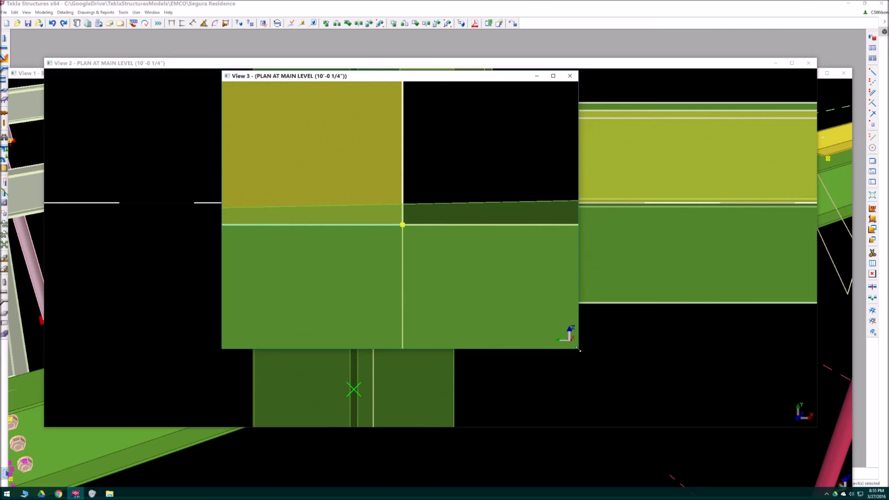
left_click_drag(579, 350, 765, 481)
left_click_drag(504, 71, 504, 42)
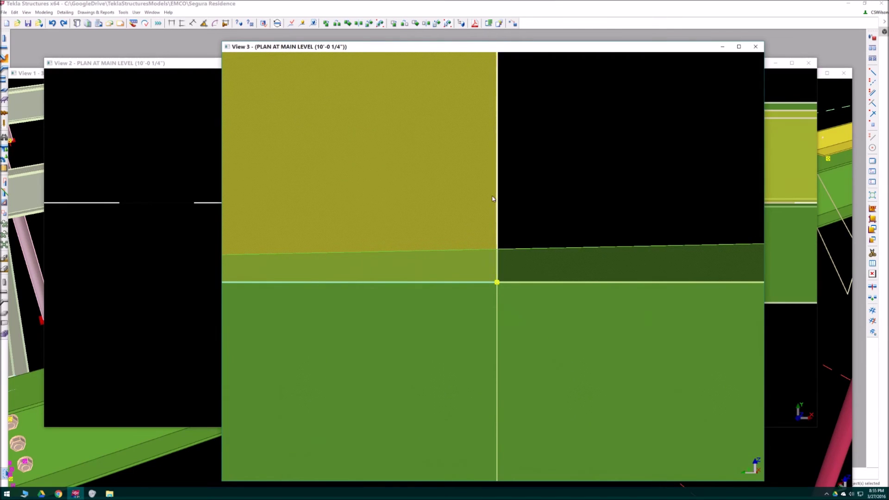
scroll(493, 198, "down", 5)
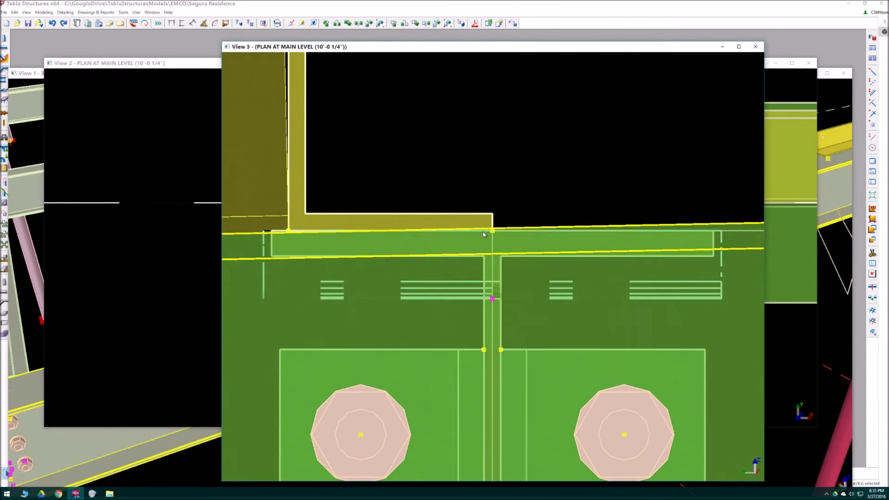
scroll(482, 234, "up", 4)
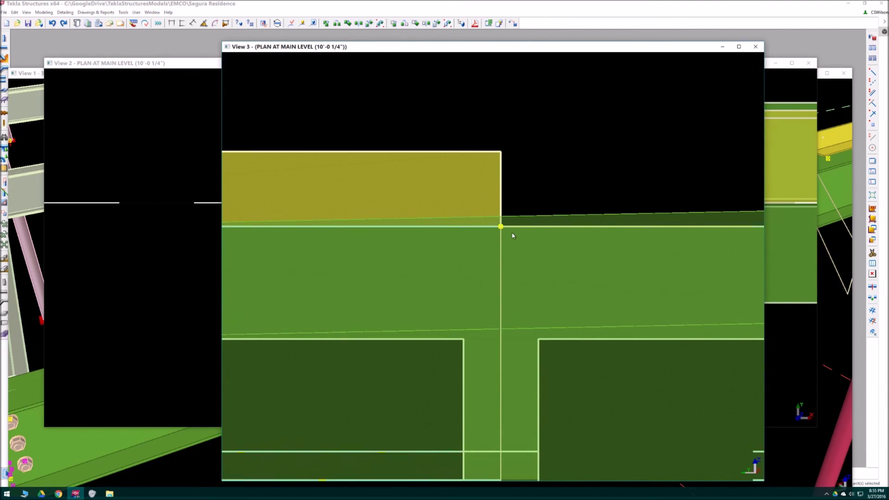
middle_click_drag(512, 236, 471, 220)
scroll(471, 220, "down", 1)
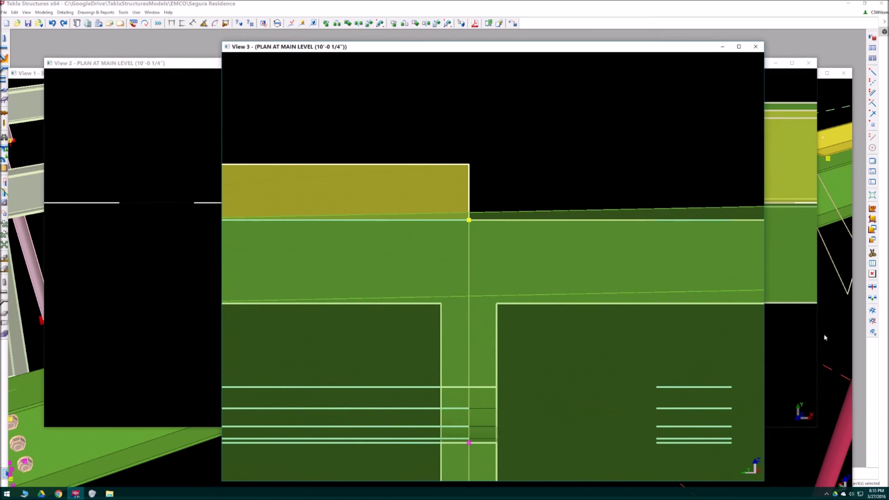
Check in 3D how the terrace beam and edge angle meet the building beam at the bolted corner connection.
left_click(843, 341)
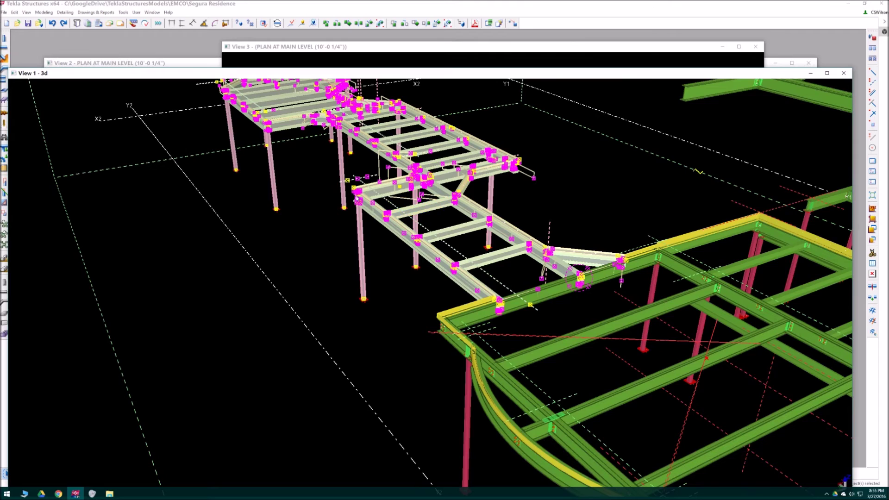
scroll(492, 269, "up", 5)
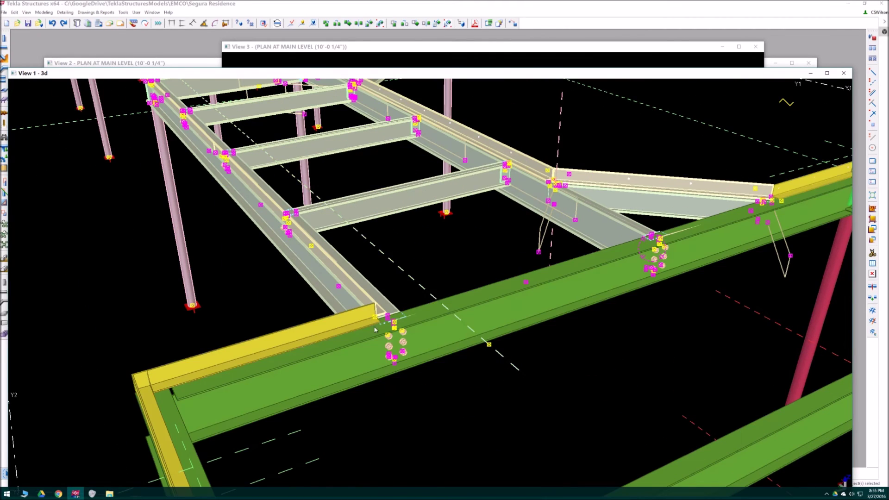
middle_click_drag(429, 327, 443, 331)
scroll(444, 331, "up", 4)
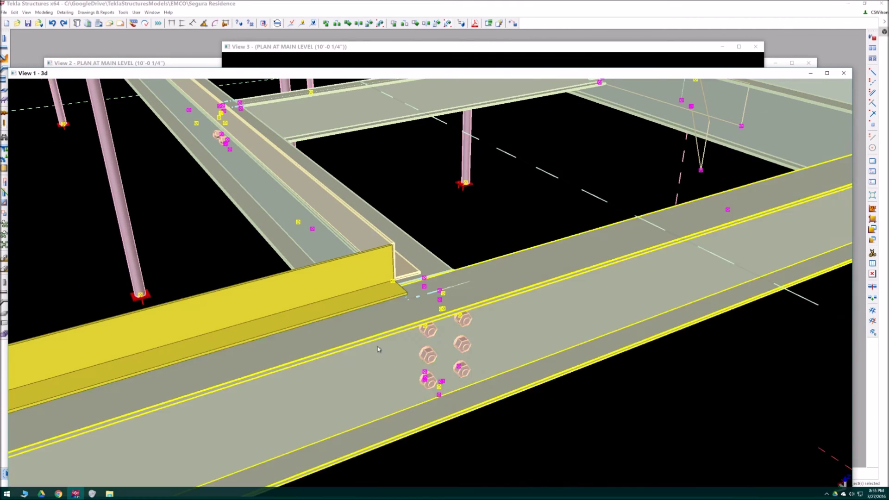
left_click(486, 276)
scroll(436, 319, "down", 4)
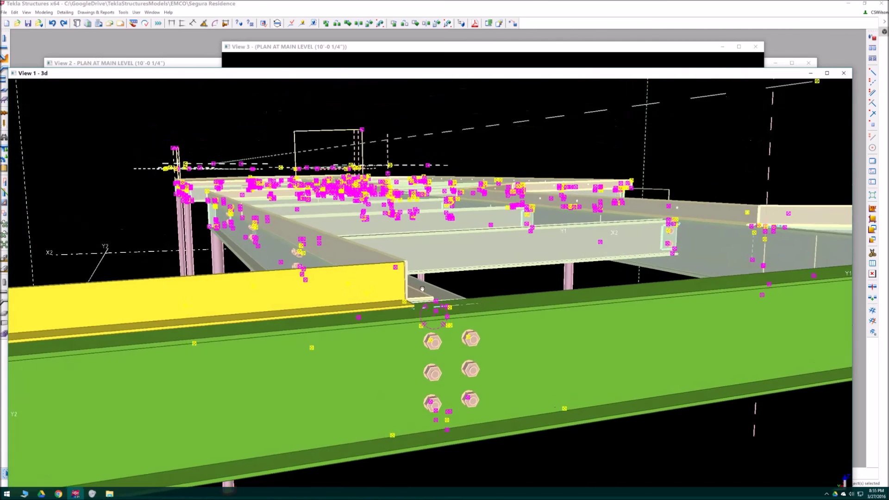
scroll(434, 294, "up", 2)
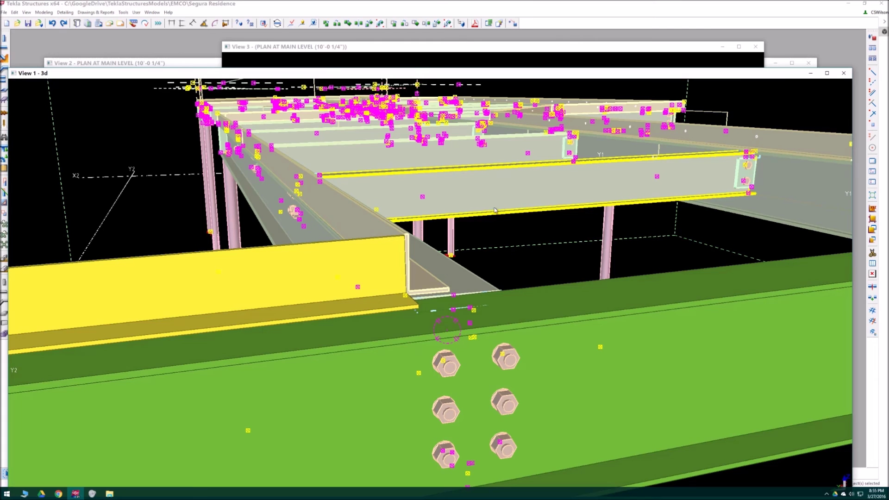
Move the selected terrace framing up in the section view from its top corner point to the sloping beam's top edge.
left_click(353, 46)
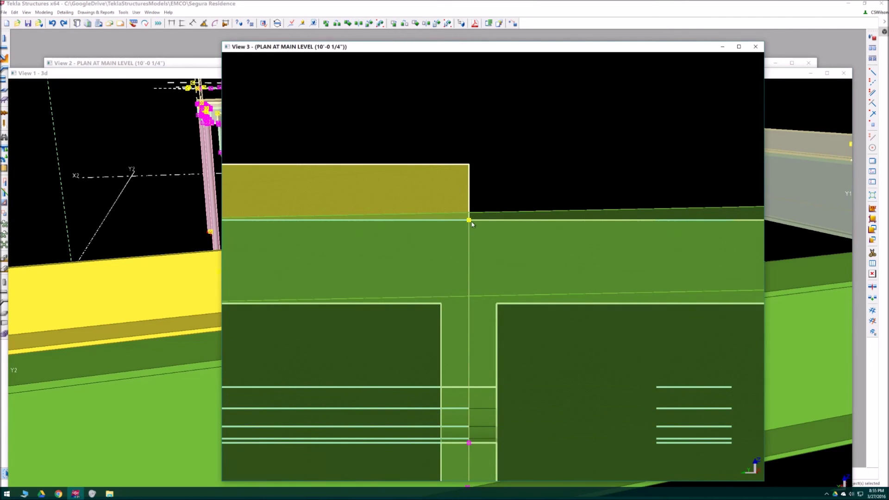
scroll(472, 226, "up", 1)
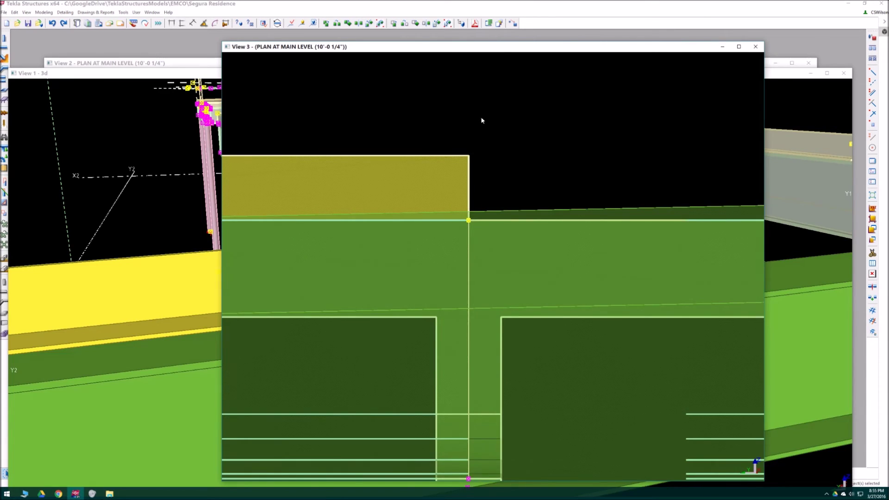
left_click(393, 23)
scroll(468, 219, "up", 3)
left_click(470, 219)
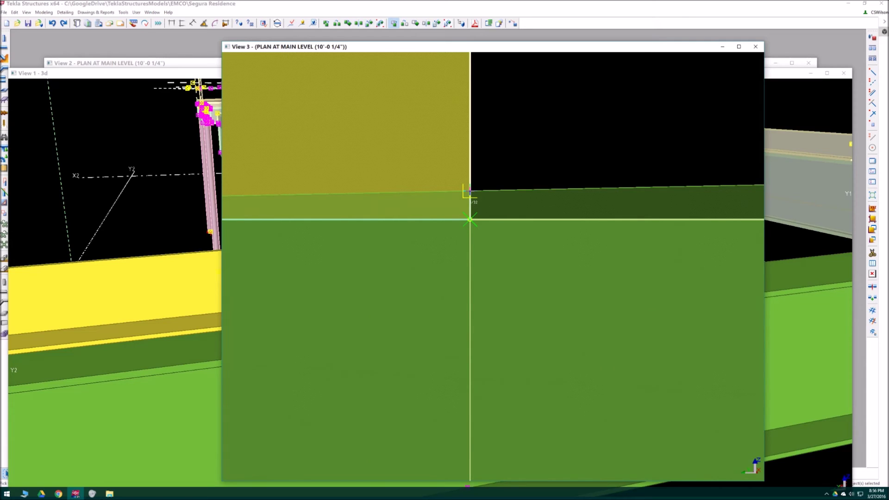
left_click(470, 191)
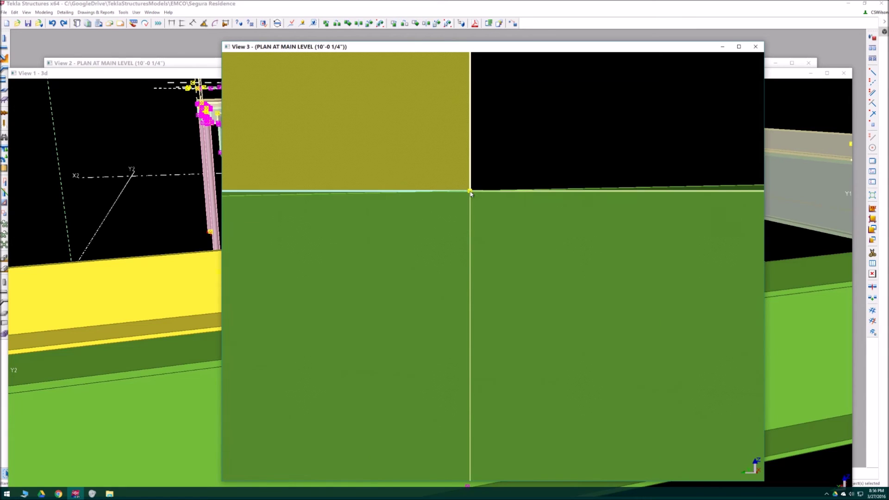
Check the raised terrace beams' tops and bolted end connections against the sloping building beam in the section view.
scroll(429, 193, "down", 5)
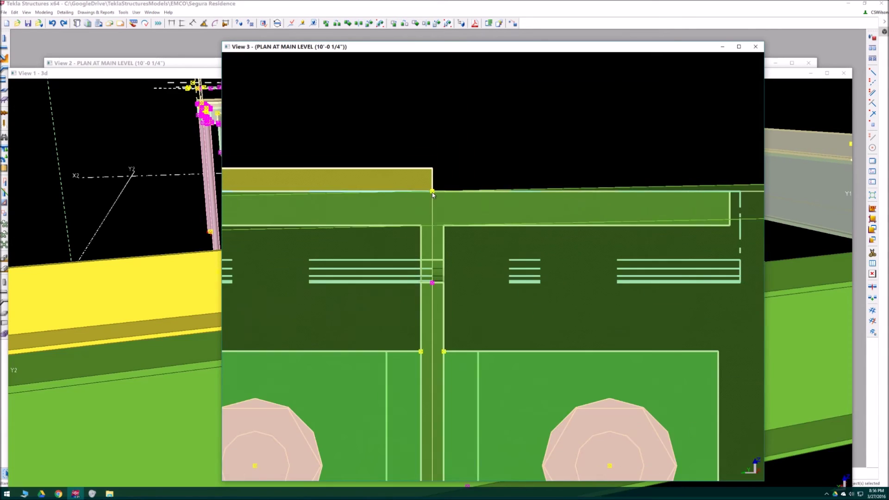
scroll(432, 192, "down", 10)
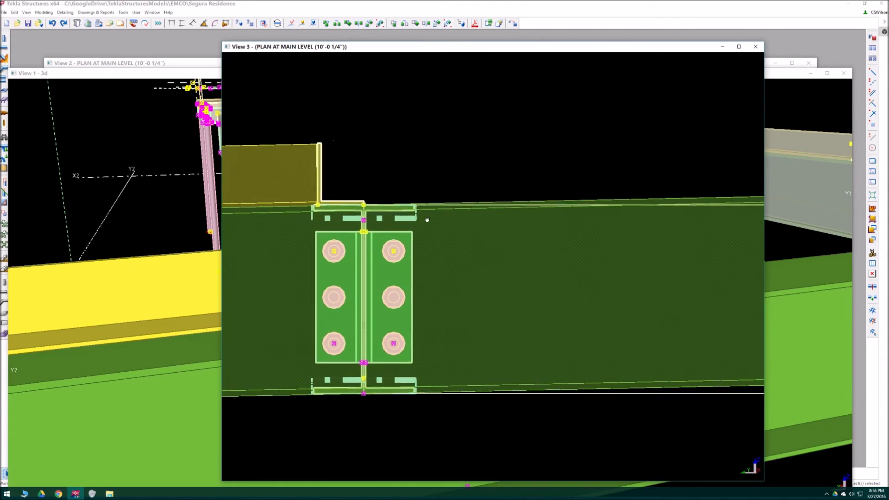
scroll(597, 231, "up", 10)
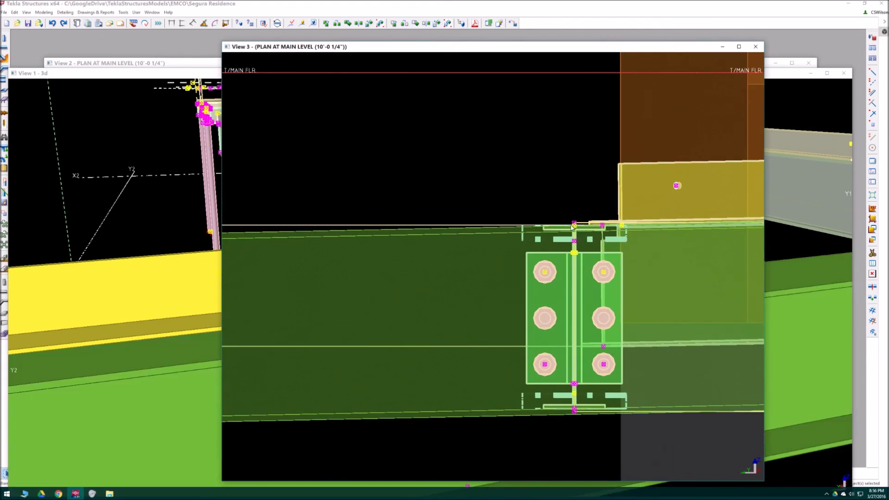
scroll(574, 227, "down", 6)
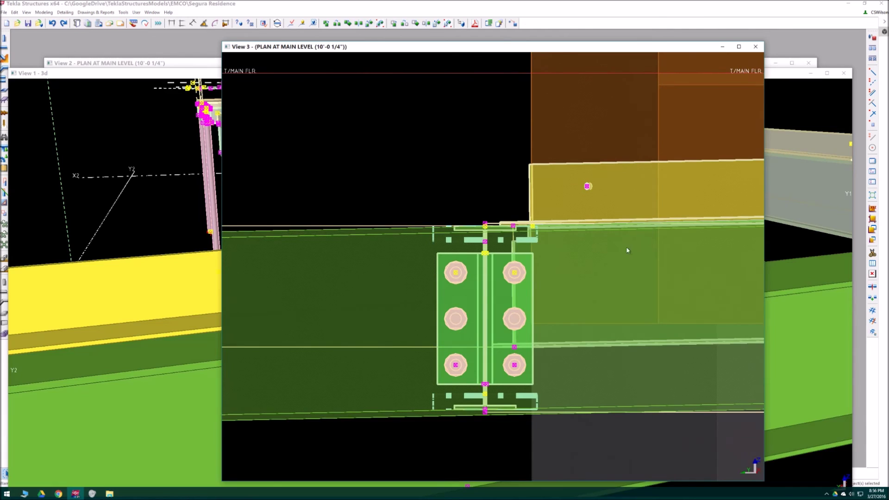
middle_click_drag(714, 247, 560, 244)
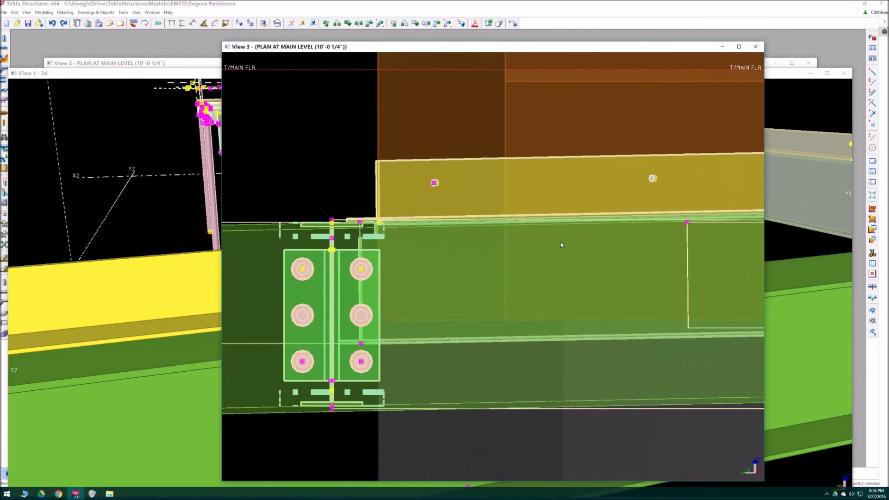
Examine the coped and bolted connection below the edge angle's end and the overall terrace height against the floor levels.
scroll(561, 244, "down", 5)
middle_click_drag(732, 243, 579, 252)
scroll(614, 248, "up", 6)
scroll(558, 232, "up", 5)
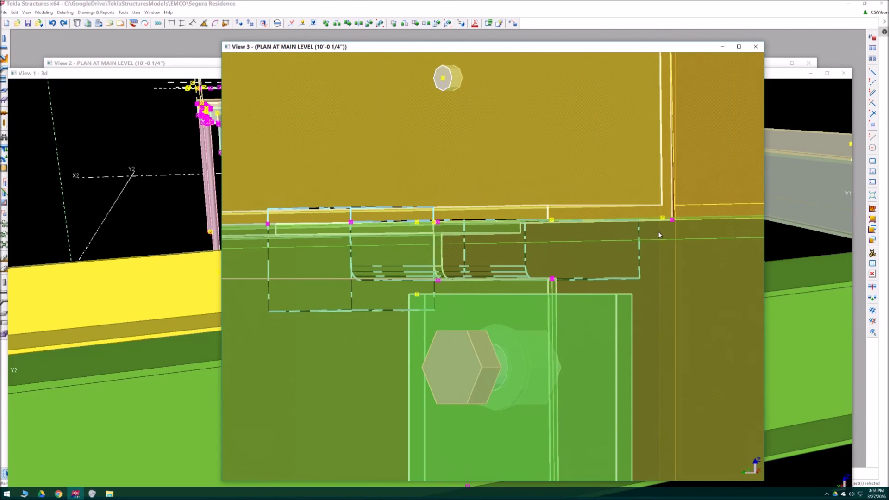
scroll(628, 217, "up", 5)
scroll(524, 228, "down", 8)
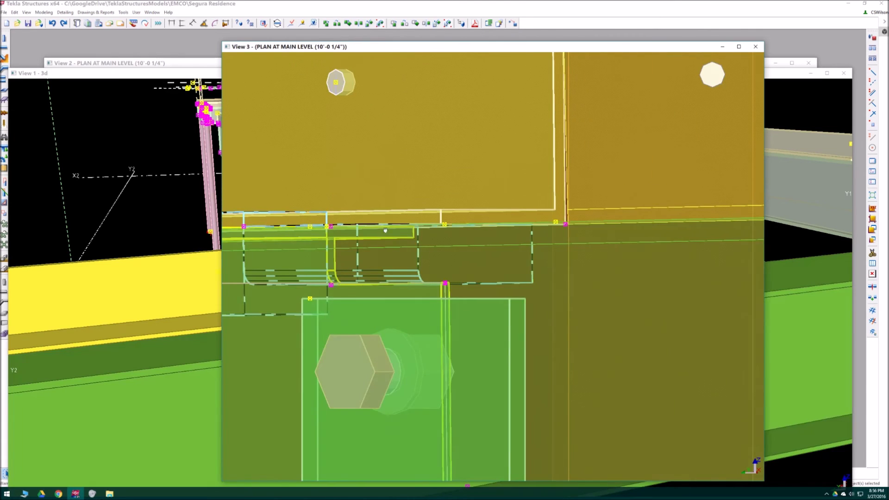
middle_click_drag(312, 228, 440, 237)
scroll(439, 237, "down", 10)
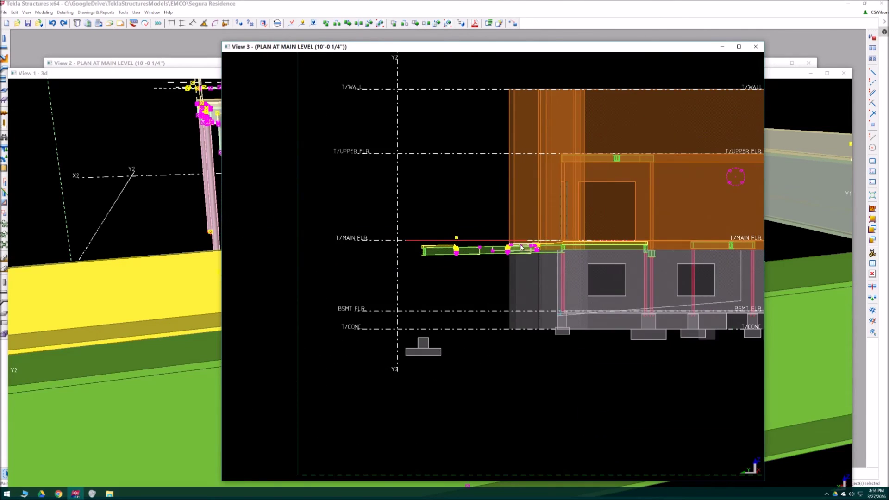
middle_click_drag(521, 246, 514, 280)
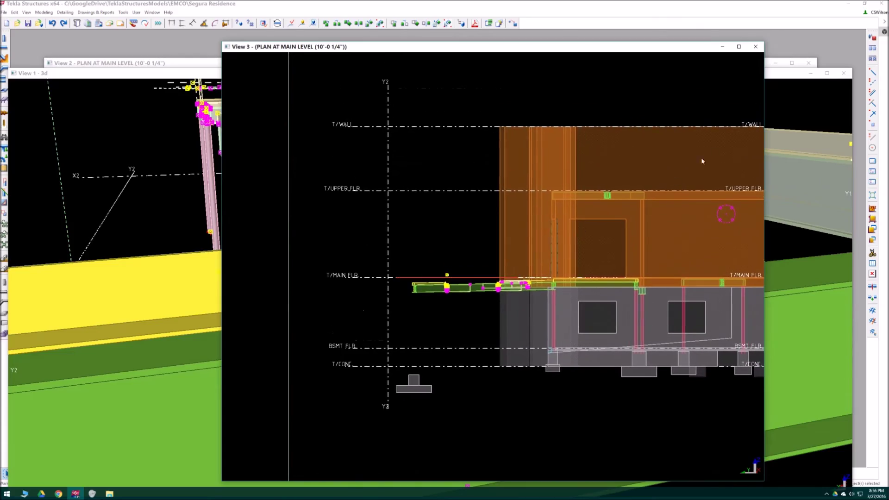
Close the section view and inspect the whole raised terrace framing with the building framing in 3D.
left_click(755, 46)
scroll(500, 186, "down", 12)
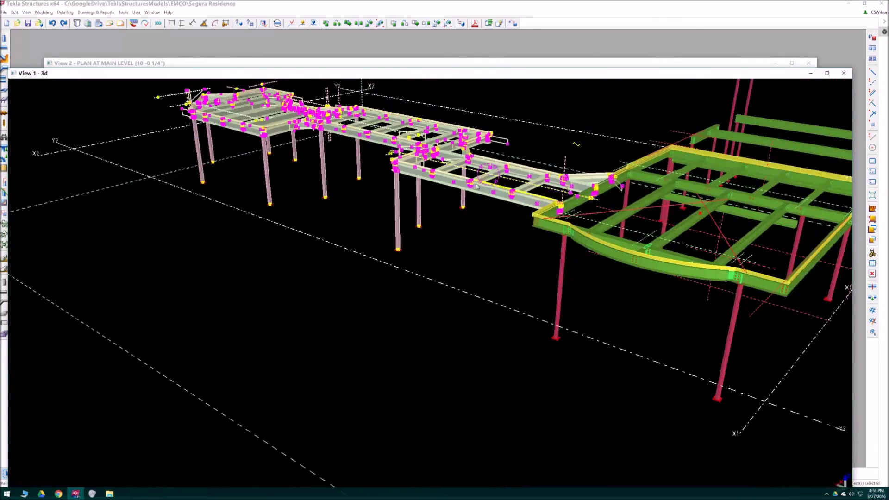
middle_click_drag(477, 186, 643, 188, "ctrl")
scroll(687, 243, "down", 3)
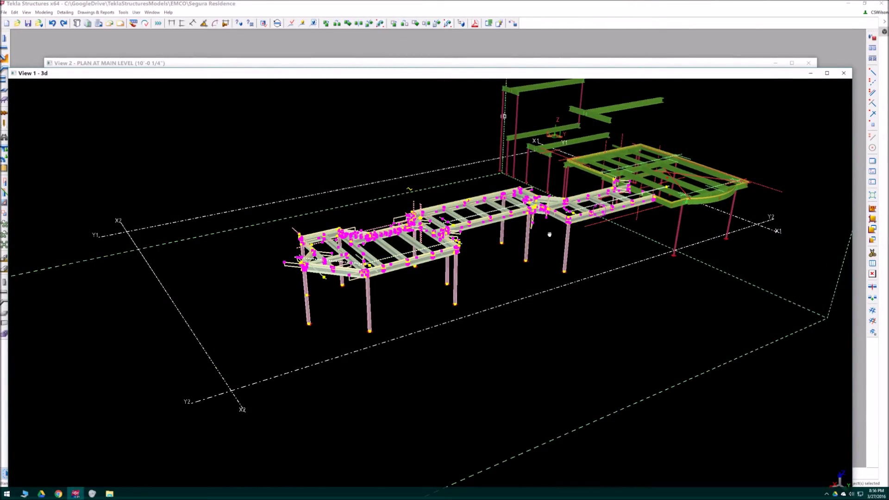
middle_click_drag(555, 232, 482, 273)
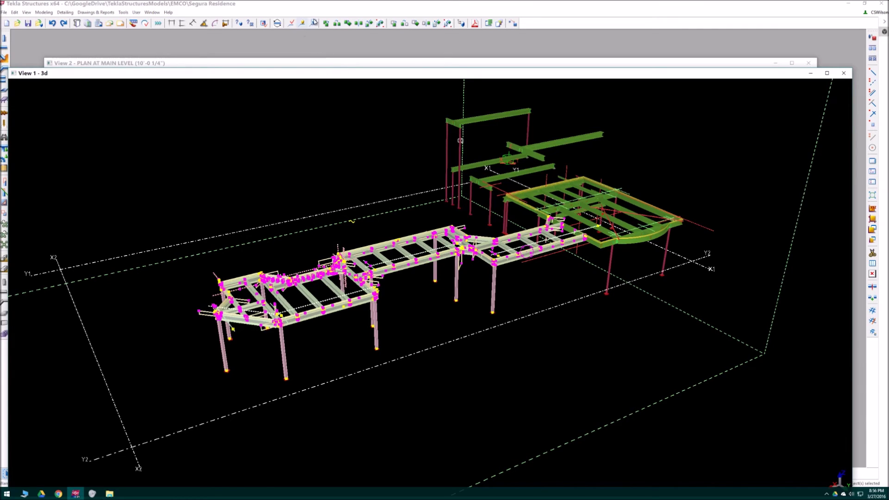
Check and accept the numbering setup with the 3_After_Creating_Drawings settings.
left_click(290, 23)
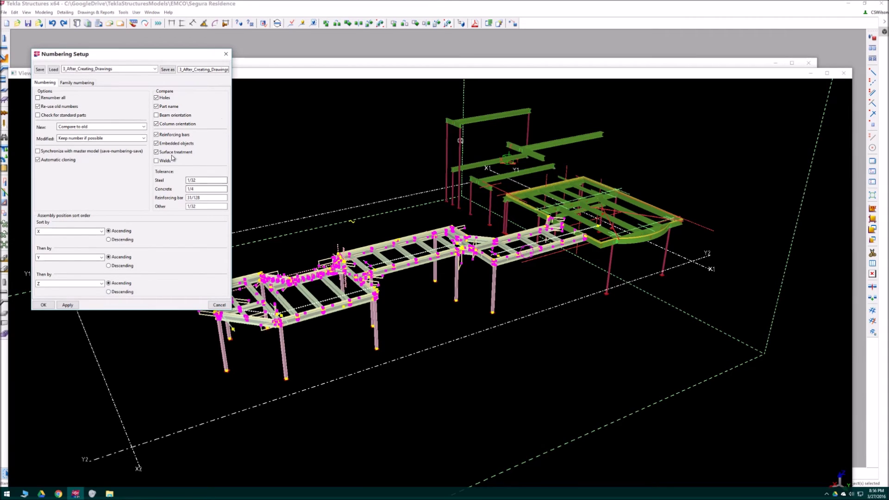
left_click(43, 306)
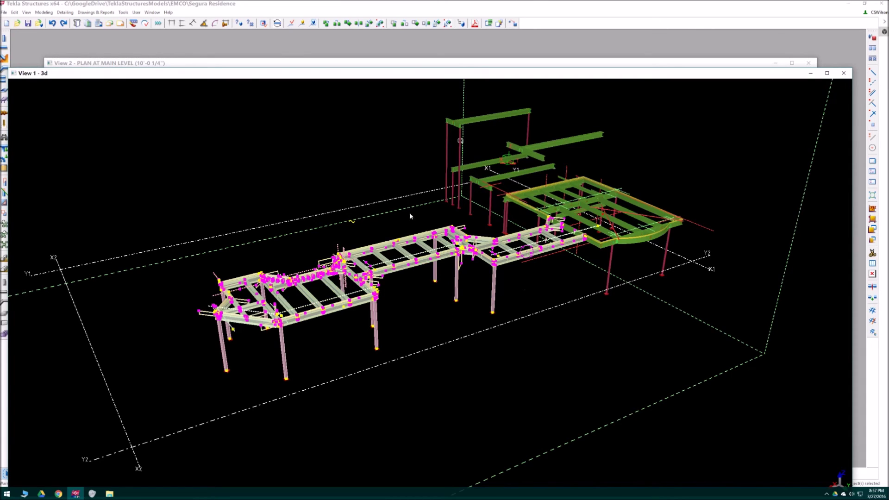
Open the drawing list and review which assembly, general arrangement, multi and single-part drawings are flagged as modified.
left_click(314, 24)
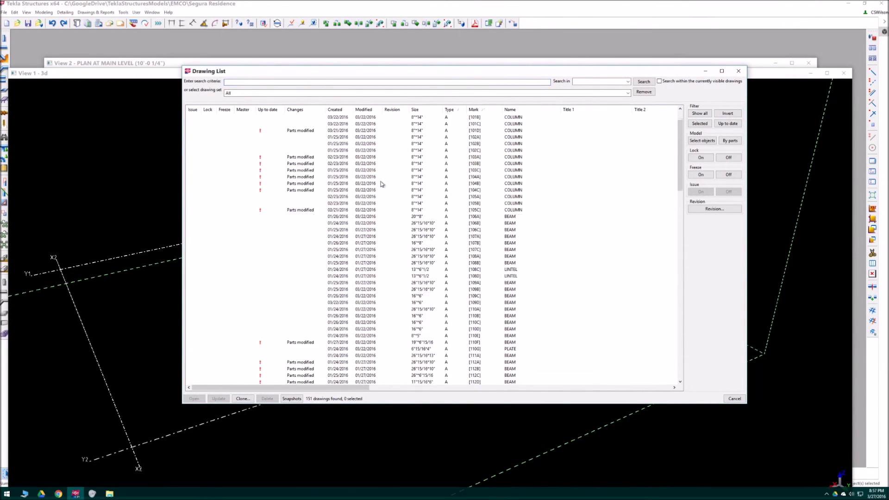
scroll(354, 176, "down", 8)
scroll(347, 239, "down", 20)
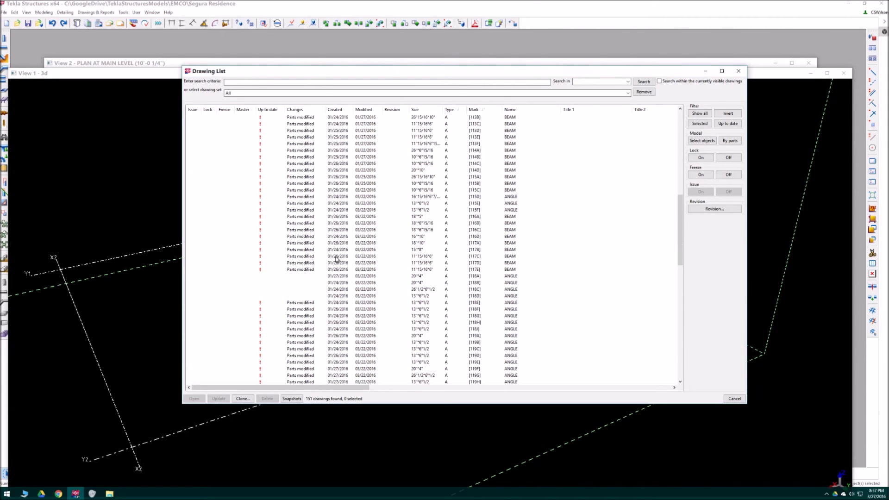
scroll(333, 264, "down", 9)
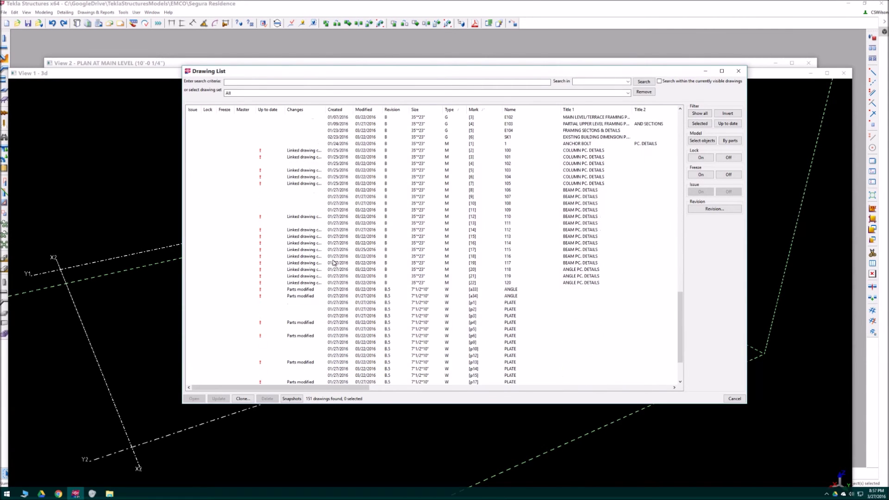
scroll(338, 250, "up", 20)
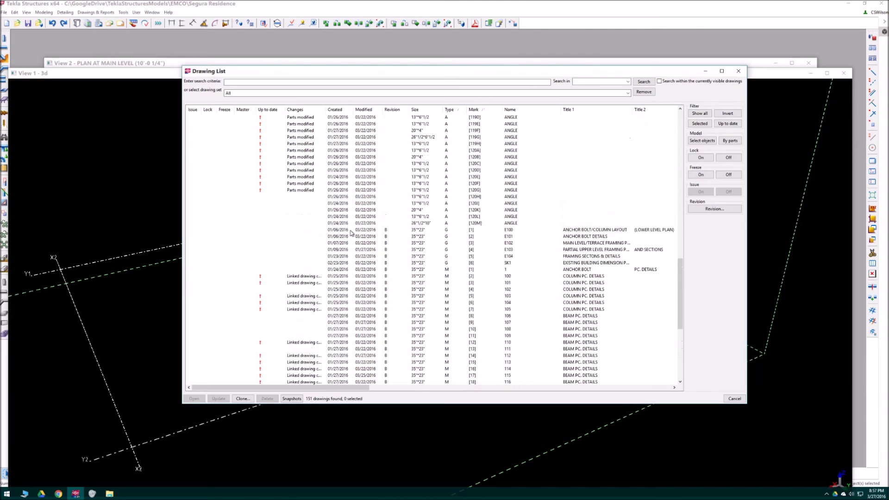
scroll(345, 223, "up", 18)
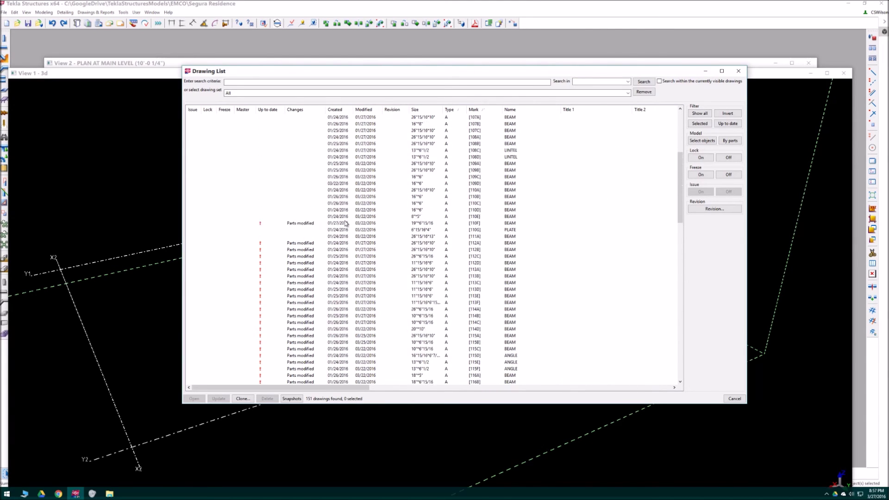
scroll(346, 224, "up", 1)
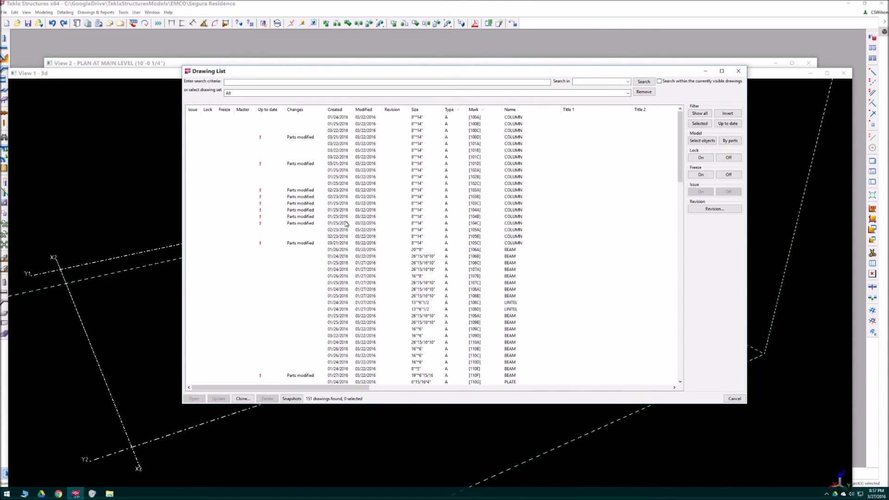
scroll(345, 224, "down", 1)
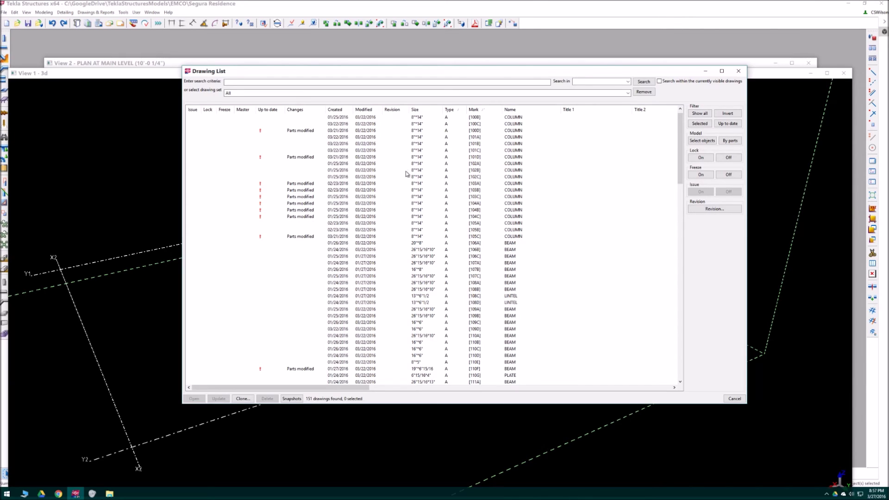
Select the column drawings from 100B through 105C and review their change flags.
left_click(514, 118)
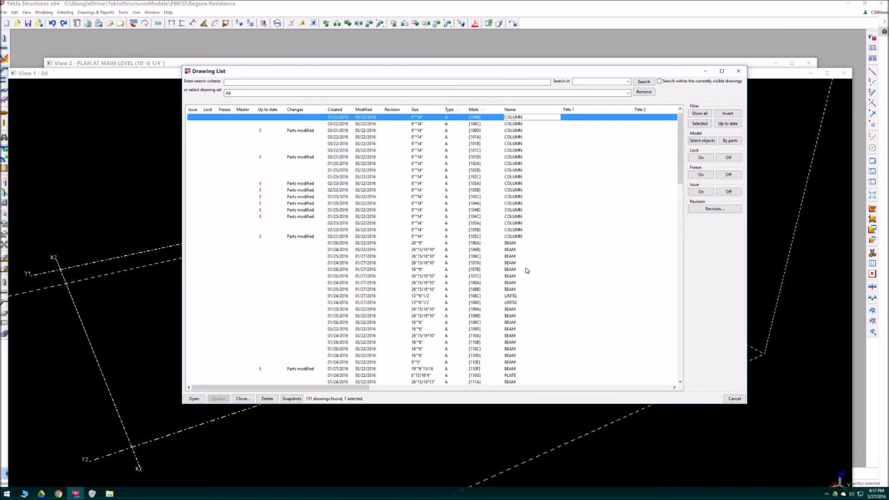
left_click(522, 237, "shift")
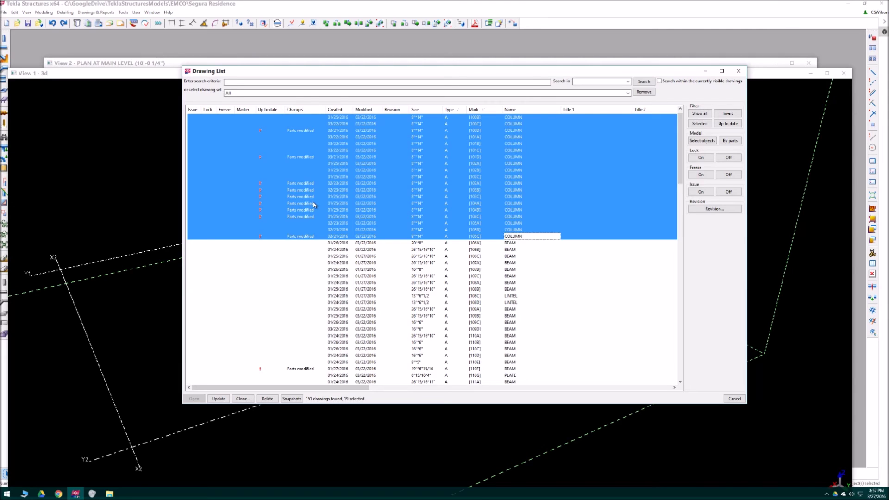
scroll(345, 199, "down", 5)
scroll(317, 284, "down", 2)
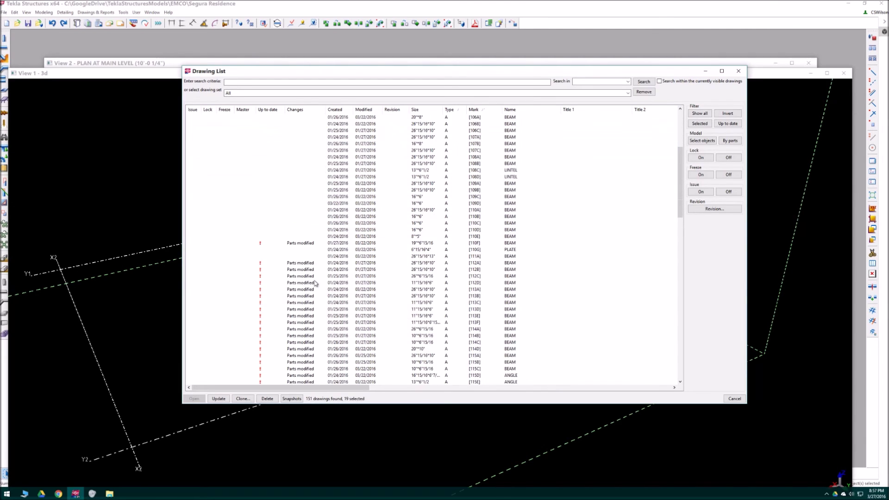
Select beam drawing 110F and review the change flags of the beam and angle drawings that follow it.
left_click(354, 244)
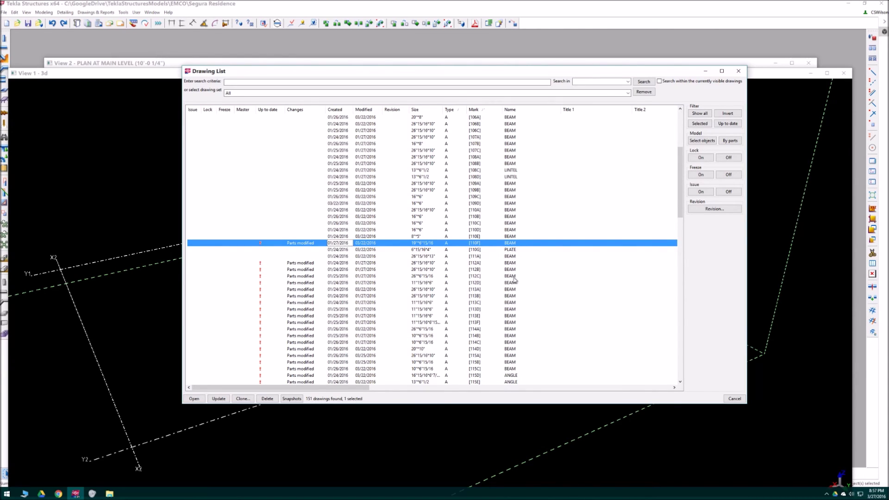
scroll(512, 273, "down", 5)
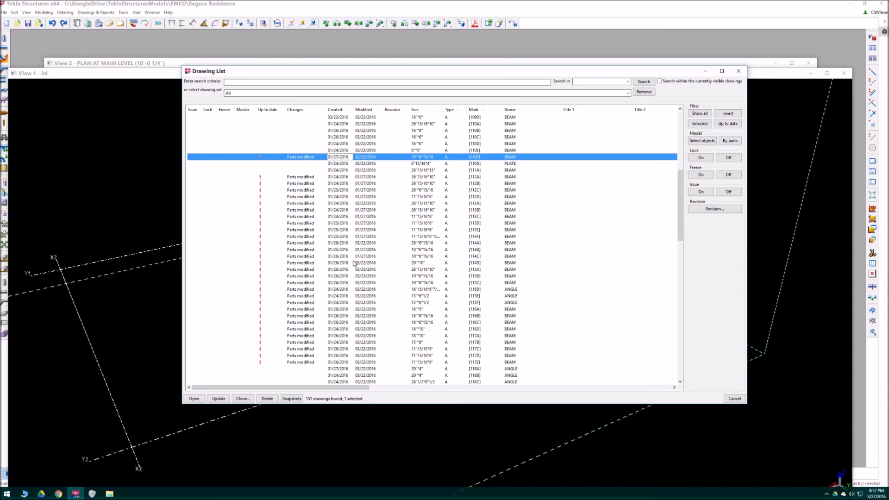
scroll(507, 306, "down", 3)
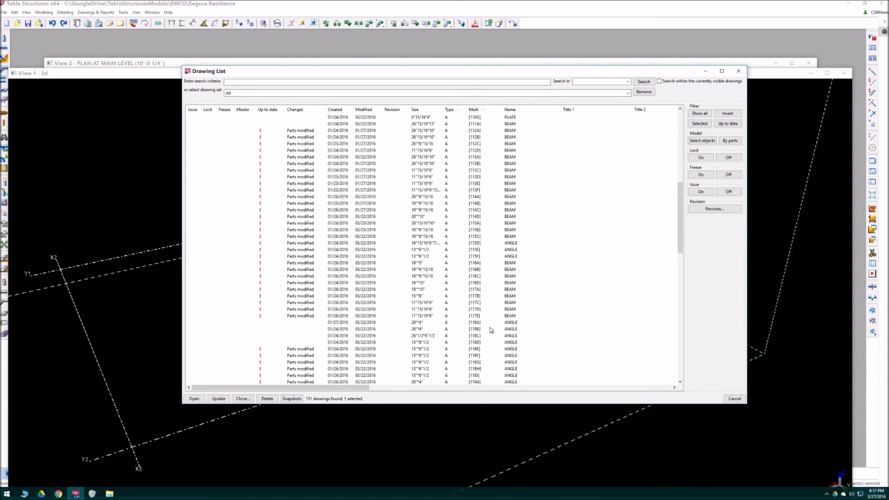
scroll(482, 318, "down", 8)
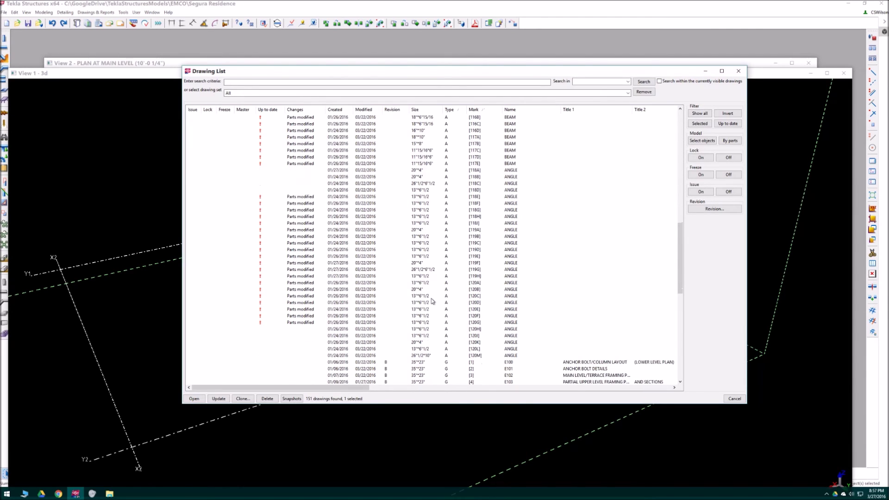
scroll(443, 243, "up", 6)
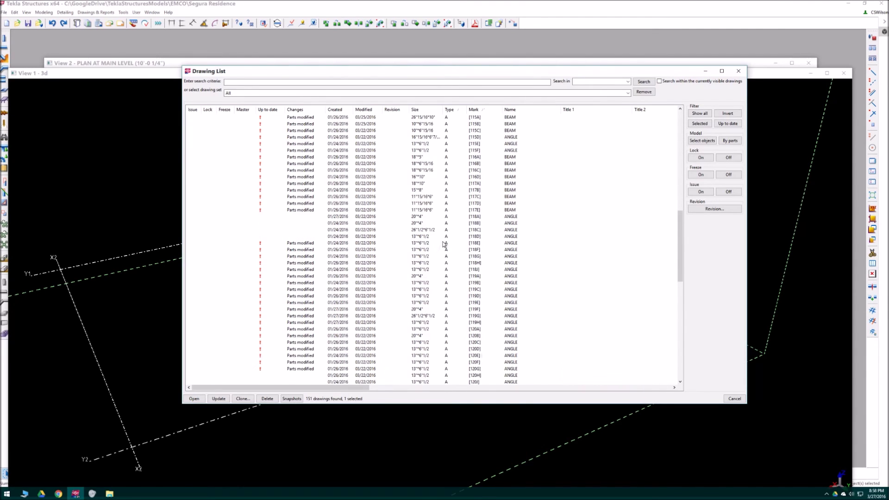
scroll(445, 241, "up", 8)
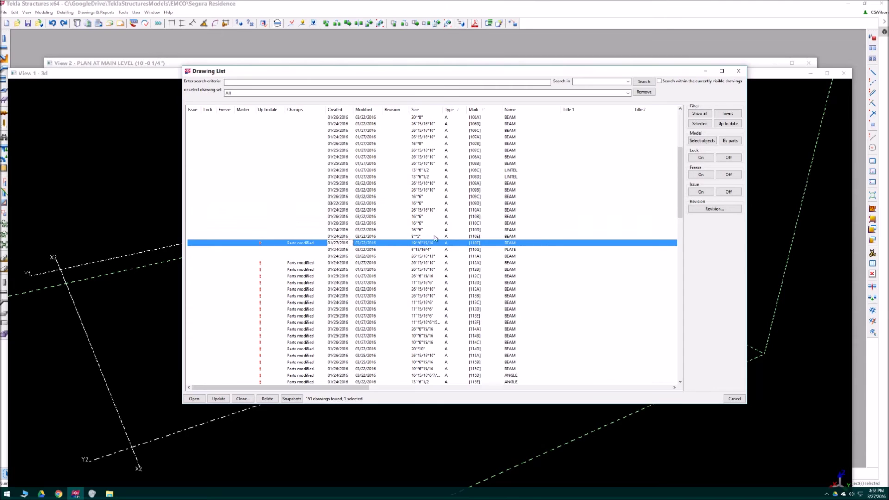
Examine the dimensions and hole groups in beam drawing 110F, closing the drawing without keeping its changes.
double_click(308, 245)
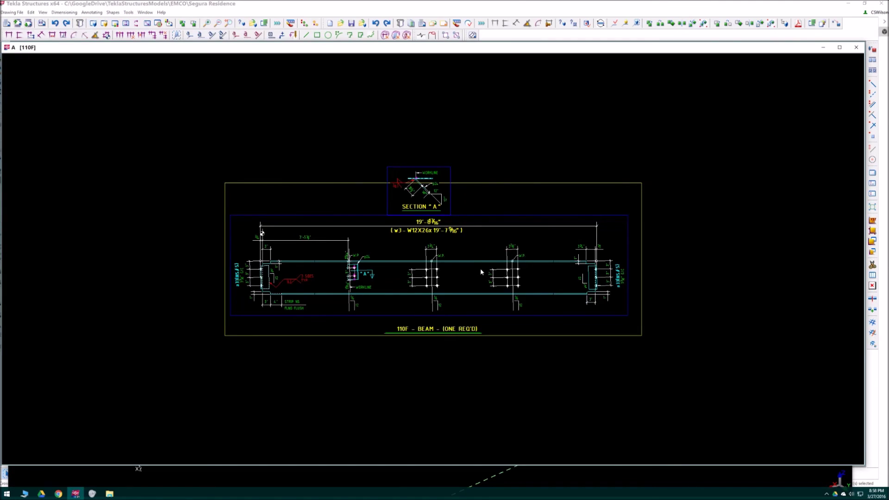
scroll(393, 284, "up", 4)
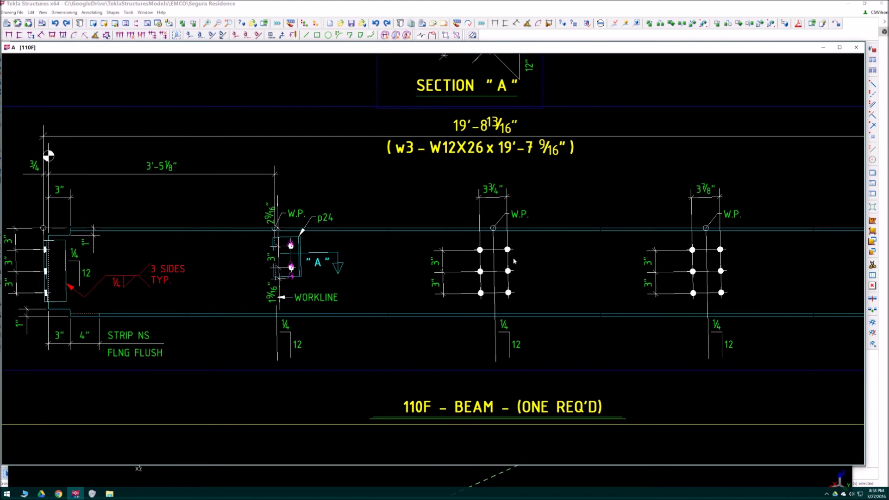
scroll(381, 307, "down", 2)
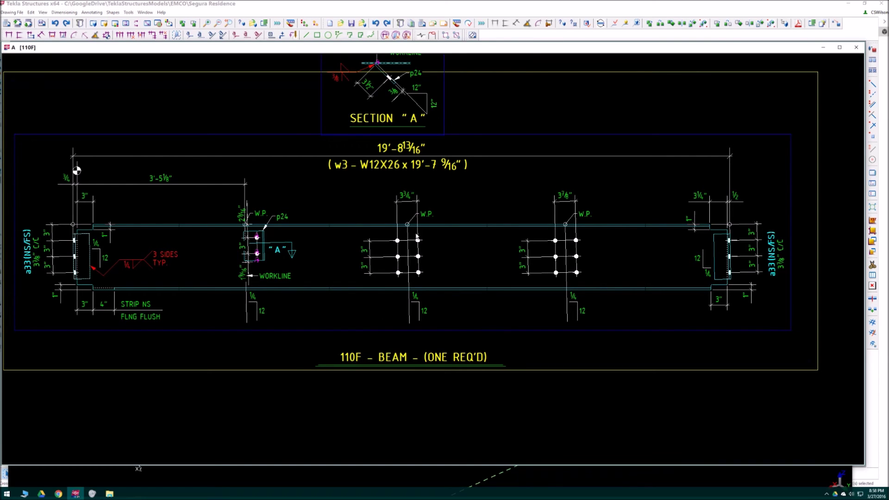
left_click(856, 47)
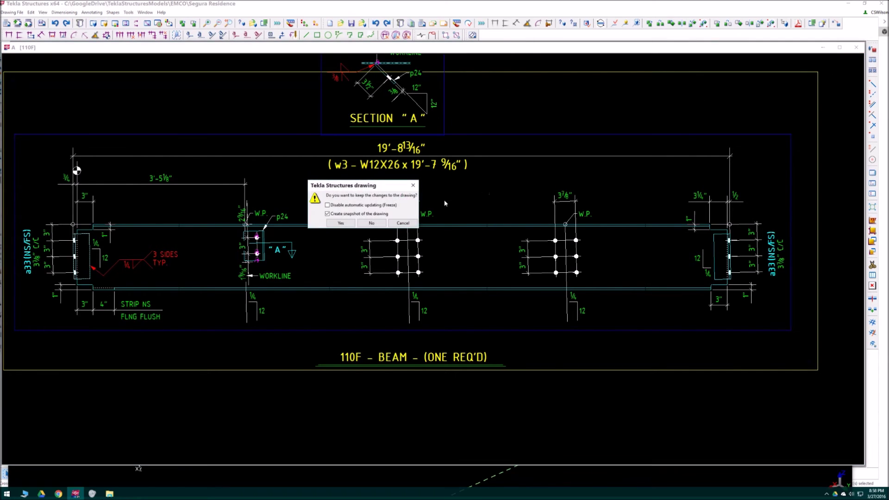
left_click(380, 222)
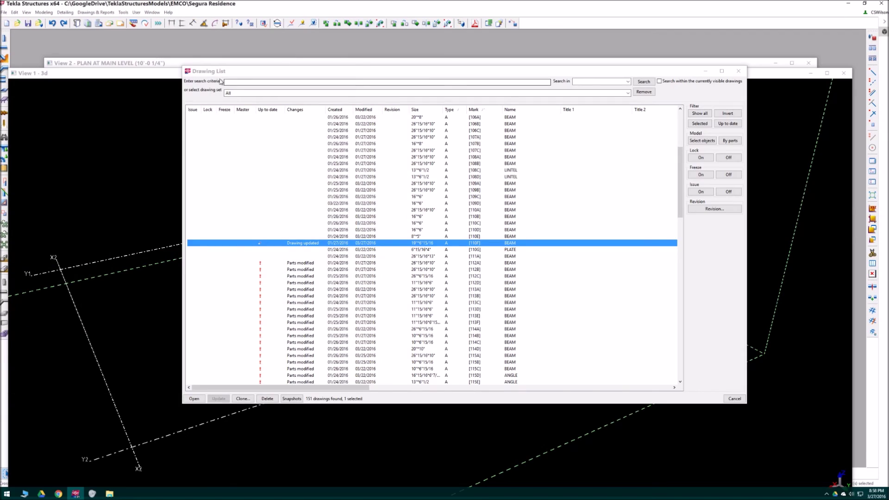
Locate the beam that drawing 110F represents in the 3D view, select it and examine its bolt groups and end connections.
left_click(132, 124)
scroll(570, 229, "up", 6)
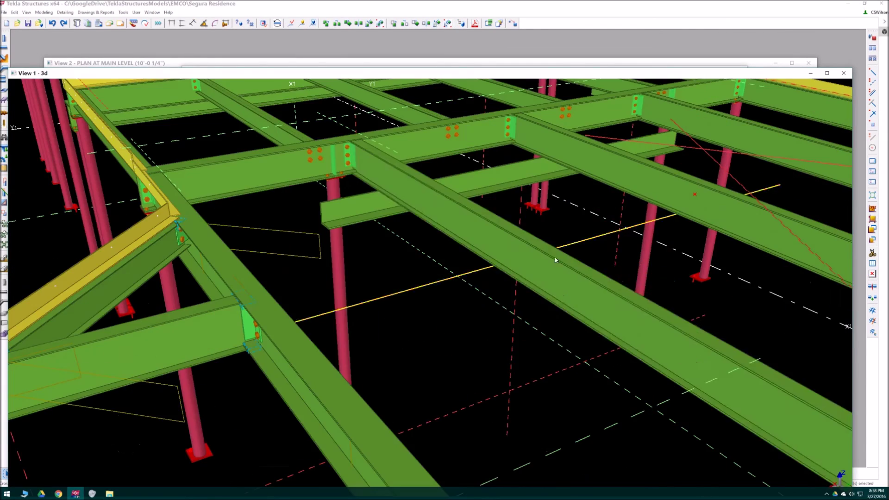
scroll(522, 245, "down", 1)
middle_click_drag(400, 352, 369, 227, "ctrl")
left_click(382, 229)
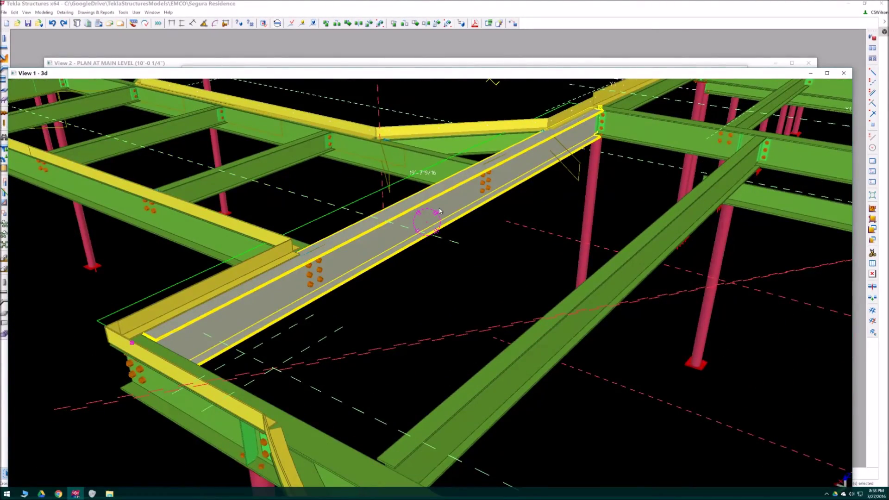
middle_click_drag(440, 213, 439, 259)
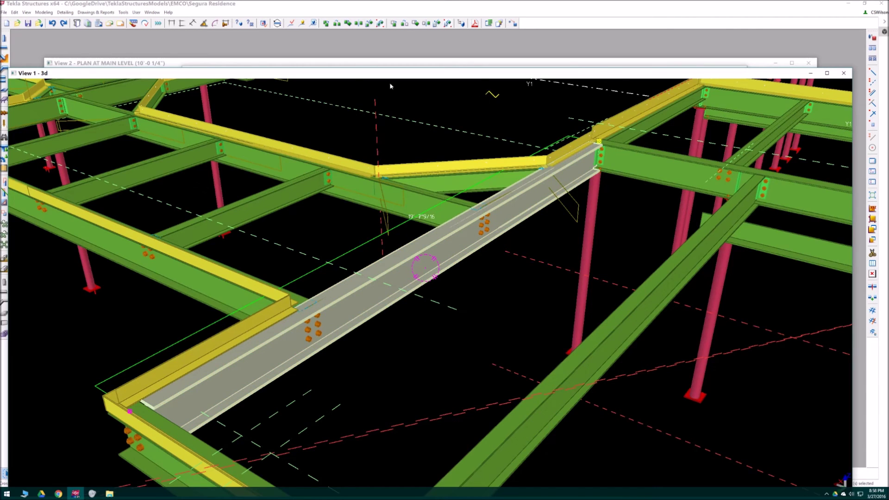
Move the main level plan view and the 3D view out of the way to uncover the drawing list.
left_click(281, 64)
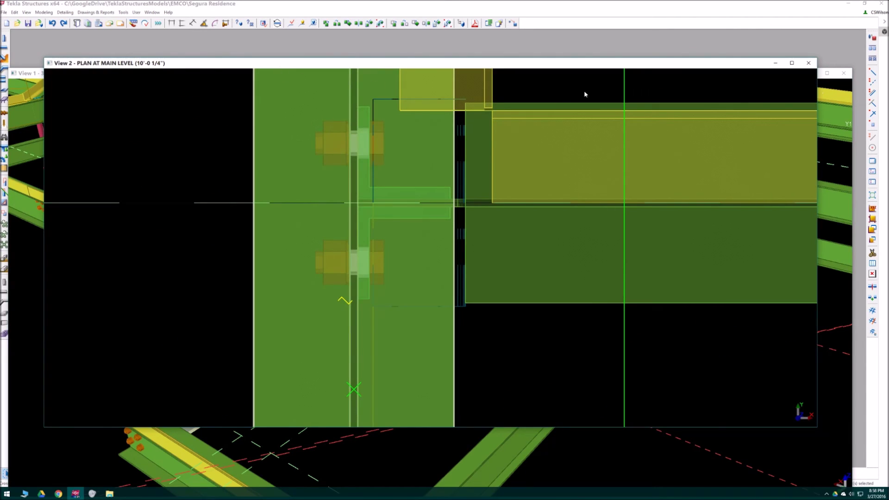
left_click_drag(593, 66, 571, 53)
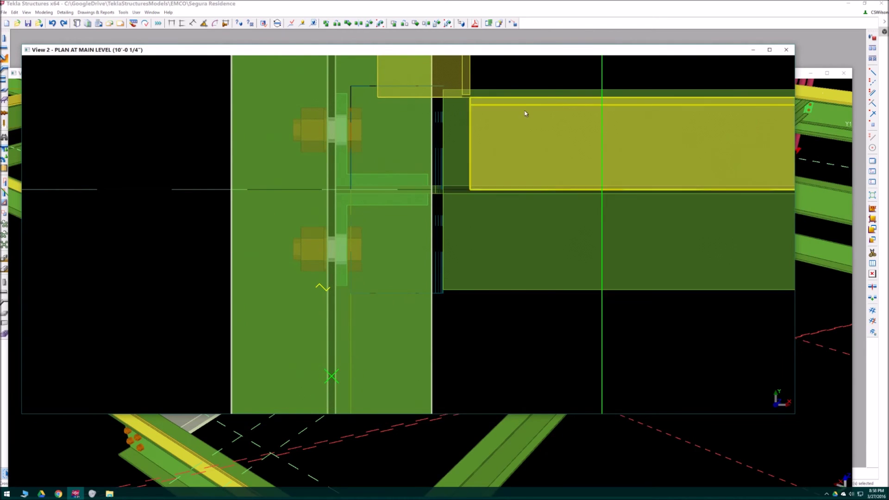
scroll(493, 203, "down", 5)
scroll(493, 204, "down", 10)
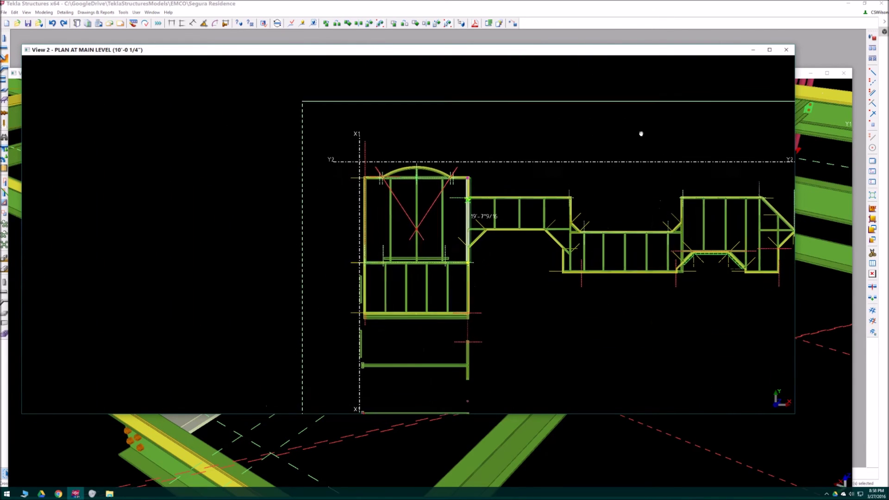
left_click_drag(642, 54, 888, 73)
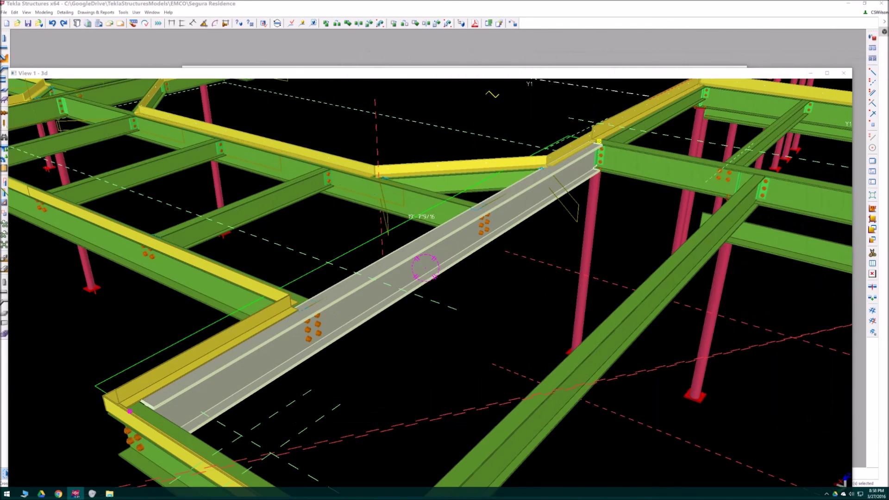
mouse_move(667, 73)
left_mouse_down()
mouse_move(888, 71)
mouse_move(888, 46)
left_mouse_up()
Reopen beam drawing 110F and inspect the attachment markers on the vertical hole dimension beside clip p24.
left_click(386, 259)
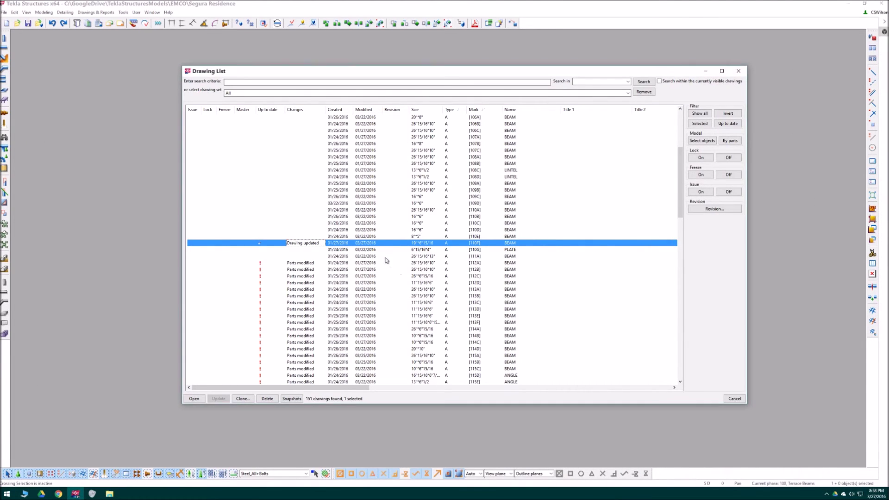
double_click(380, 246)
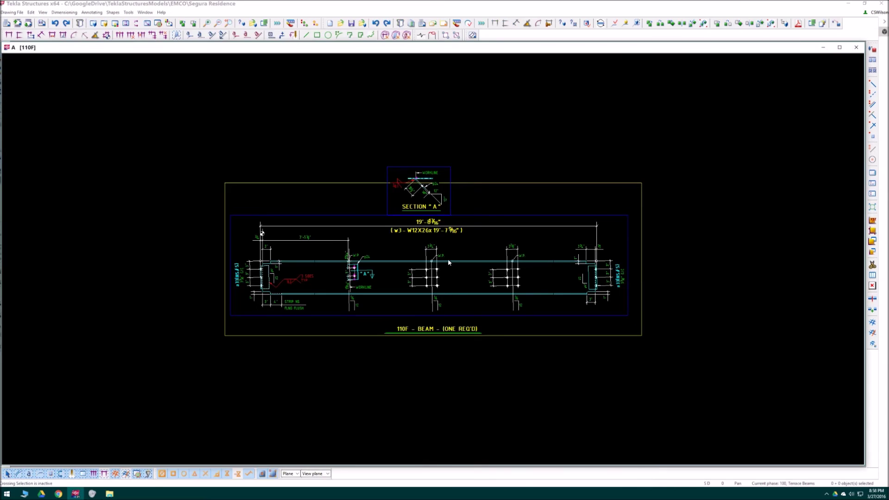
scroll(331, 275, "up", 3)
left_click(377, 215)
left_click_drag(376, 214, 321, 215)
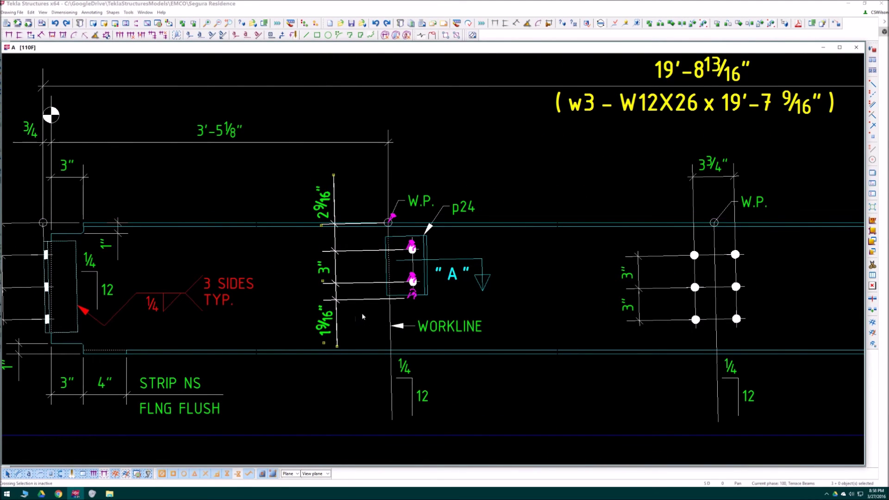
scroll(363, 315, "up", 3)
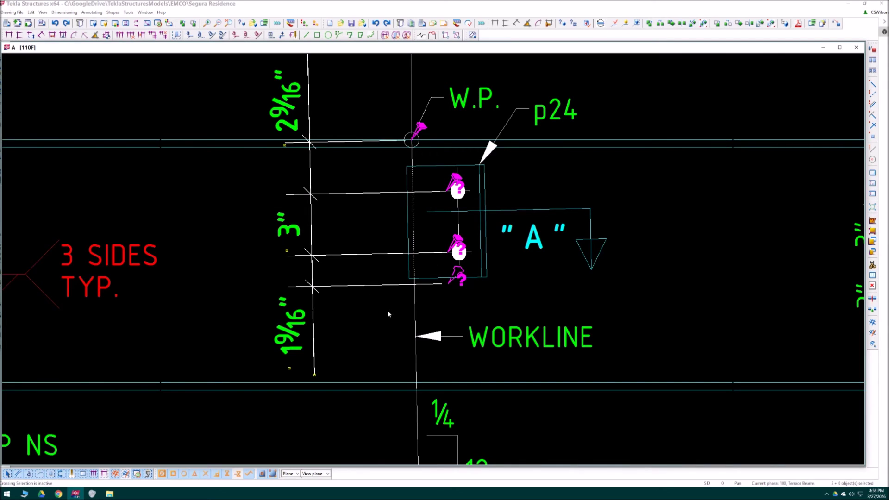
left_click(382, 294)
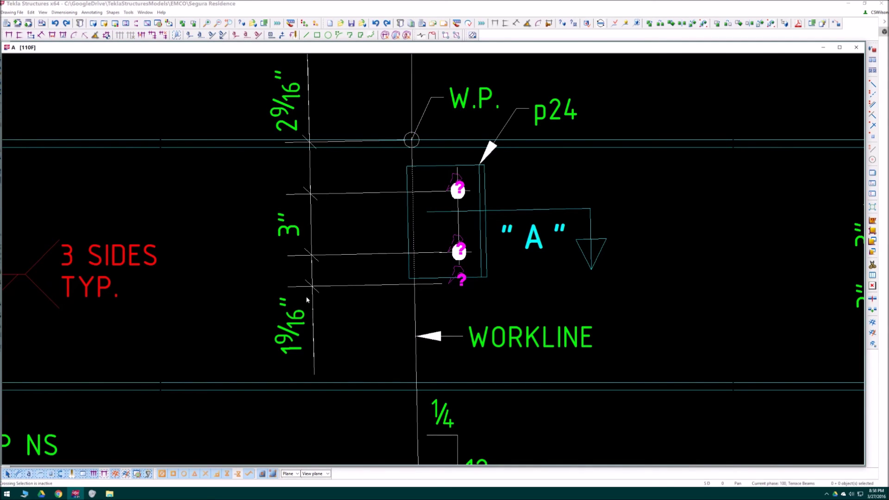
Reattach the vertical dimension beside clip p24 to its two hole centres by adding dimension points there.
left_click(350, 287)
right_click(359, 287)
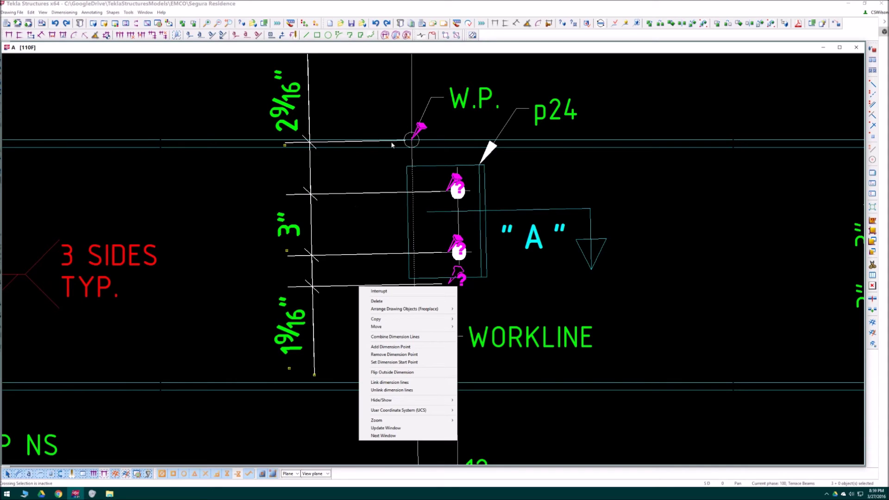
left_click(370, 219)
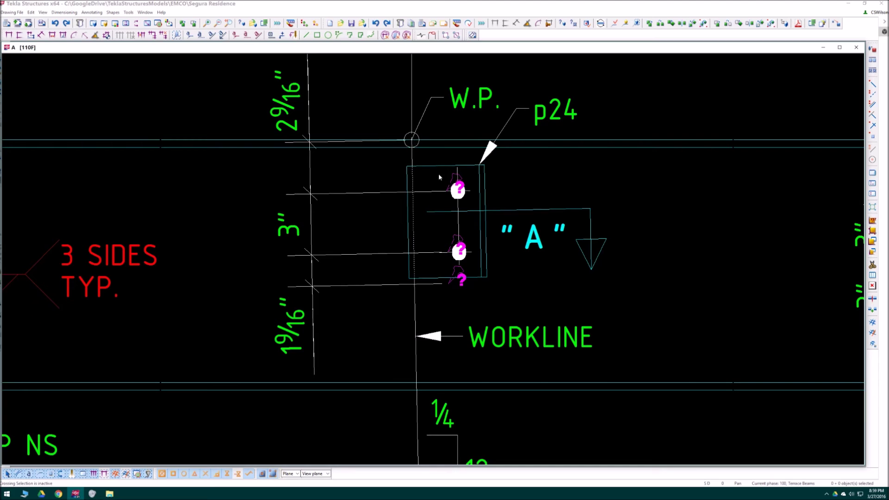
left_click(439, 189)
right_click(439, 190)
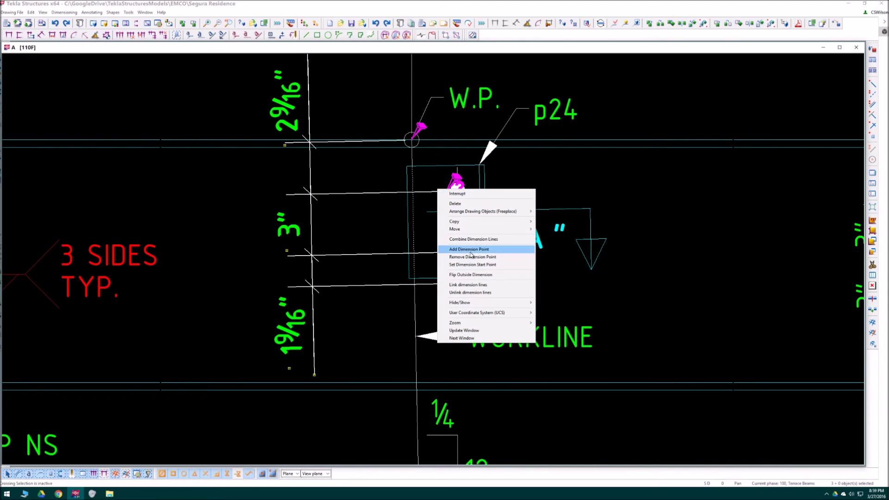
left_click(472, 251)
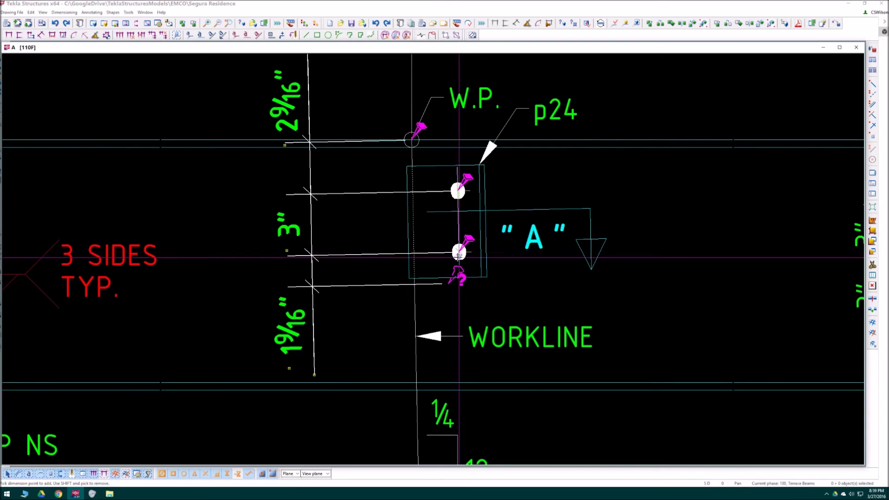
key("Escape")
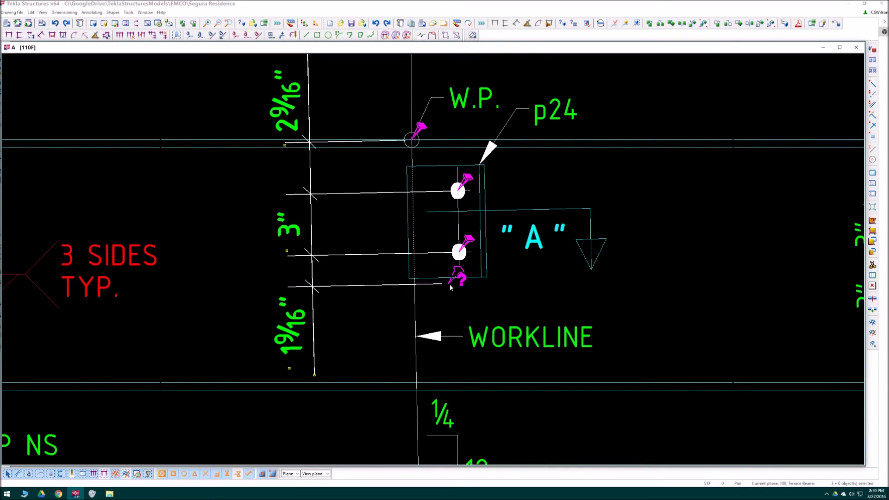
Try to reattach the lowest point of the p24 vertical dimension by adding dimension points at the clip's bottom edge.
left_click(436, 285)
right_click(428, 290)
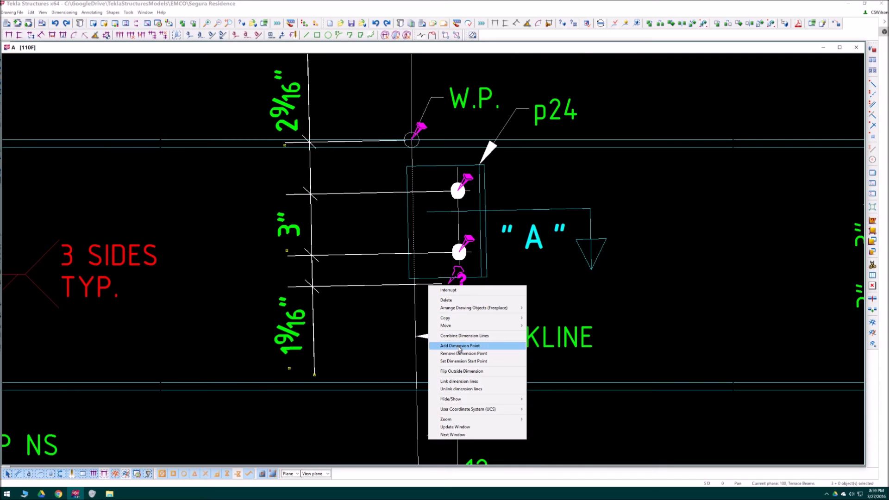
left_click(461, 346)
left_click(452, 284)
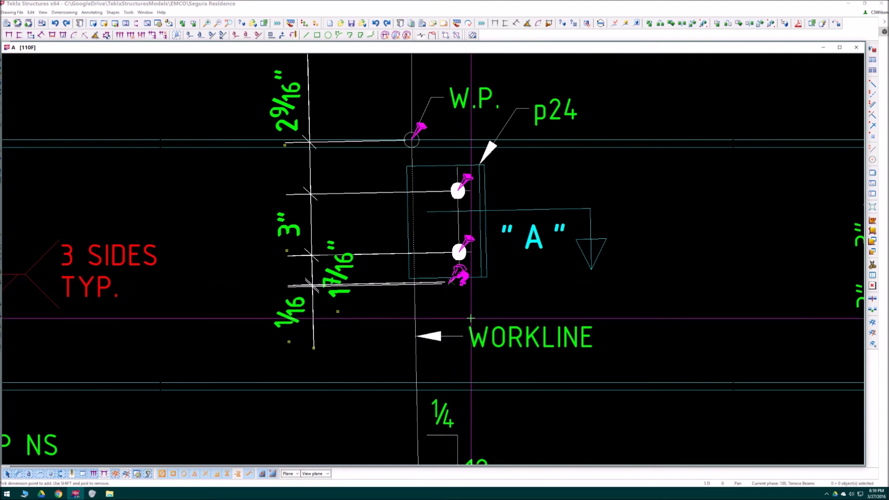
left_click(449, 283)
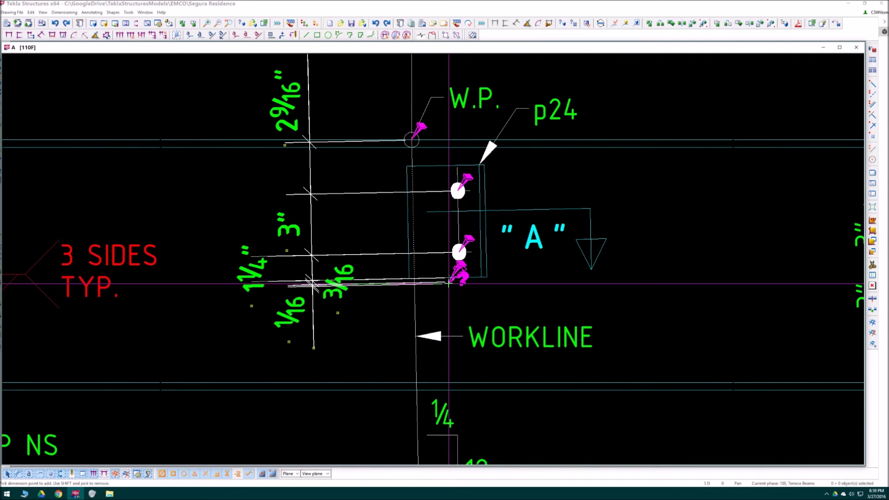
right_click(449, 284)
left_click(452, 287)
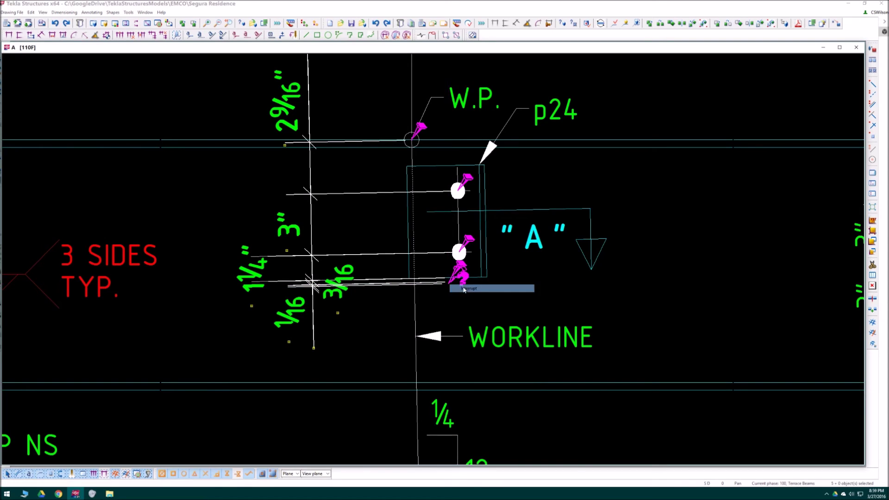
Remove all dimension points below the two holes from the p24 vertical dimension.
right_click(449, 284)
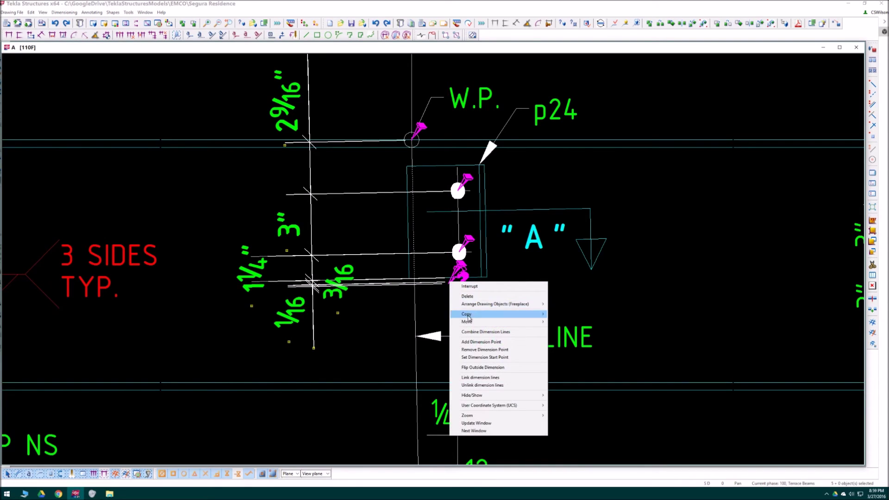
left_click(482, 347)
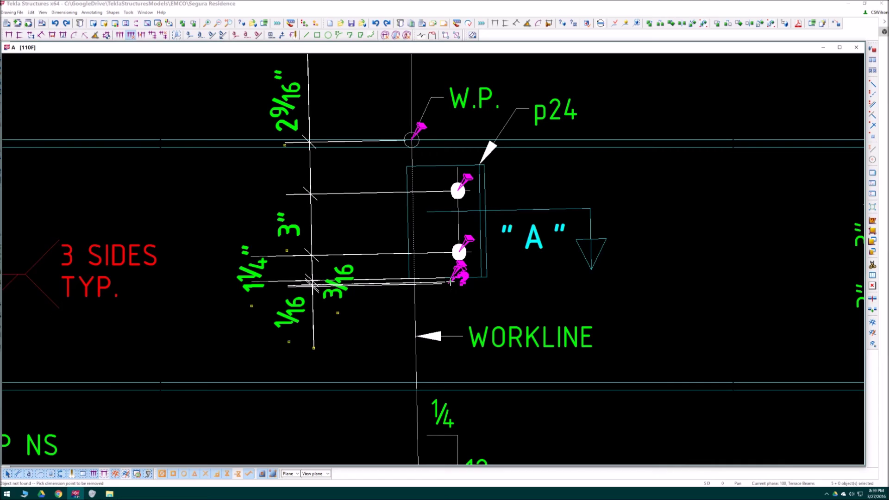
left_click(450, 284)
left_click(450, 281)
left_click(451, 279)
key("Escape")
scroll(426, 286, "down", 2)
scroll(395, 285, "down", 2)
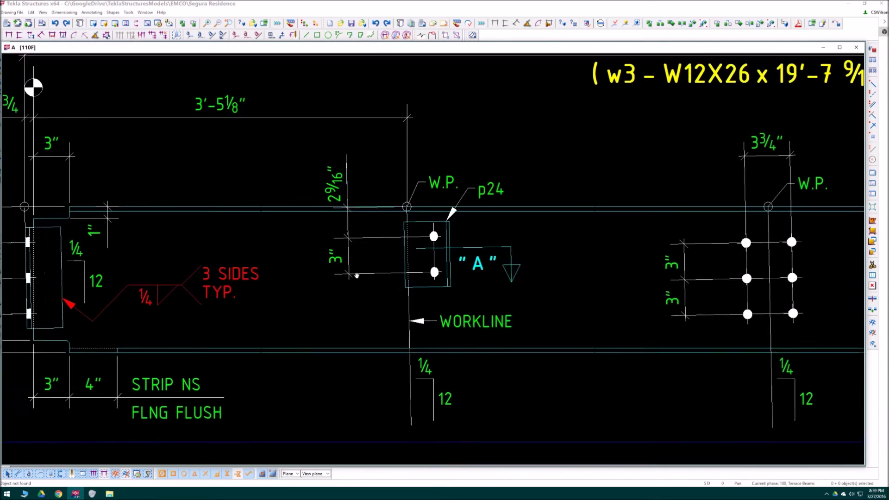
Add the work point on the beam's top edge to the vertical dimension of the first six-hole group.
scroll(602, 270, "up", 4)
scroll(555, 271, "up", 1)
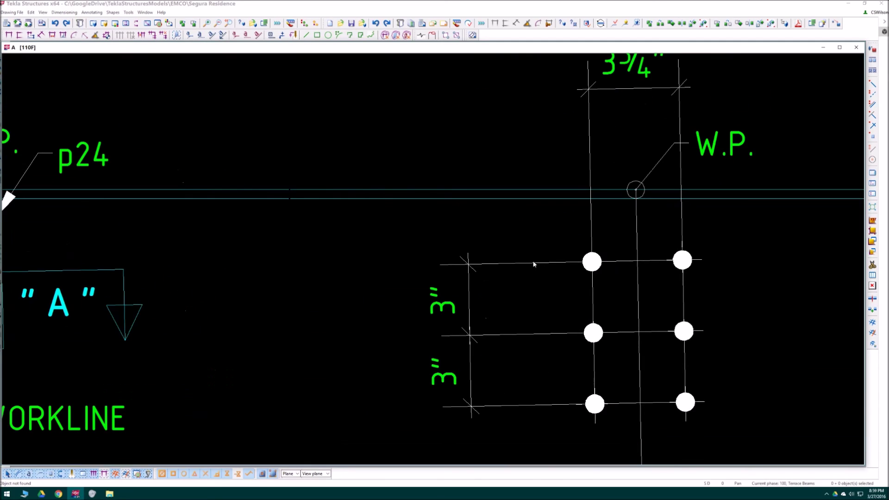
right_click(532, 262)
left_click(575, 318)
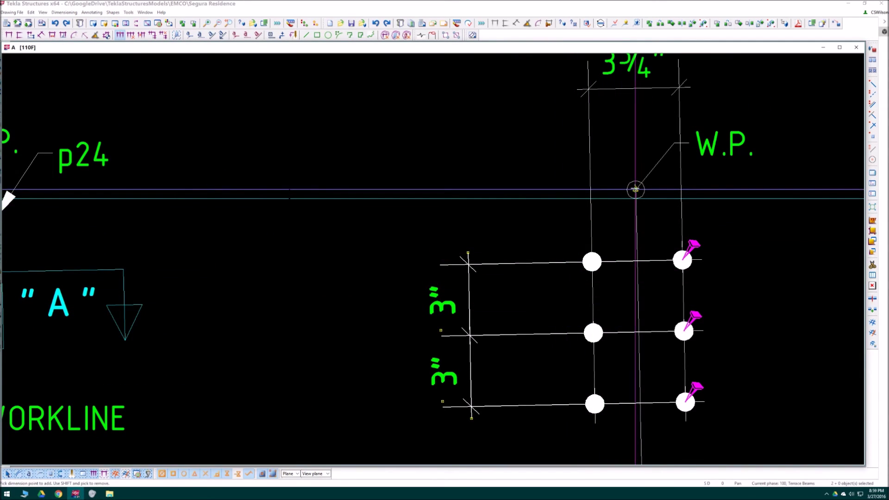
scroll(636, 189, "up", 4)
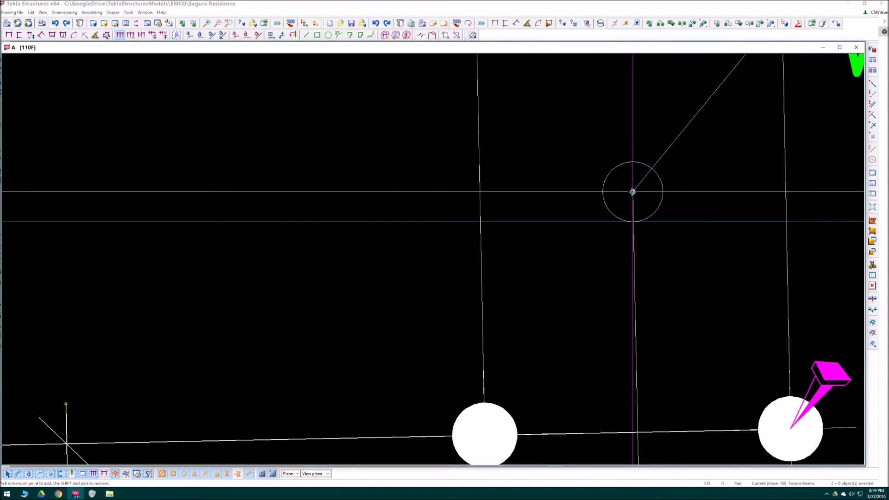
scroll(633, 191, "down", 6)
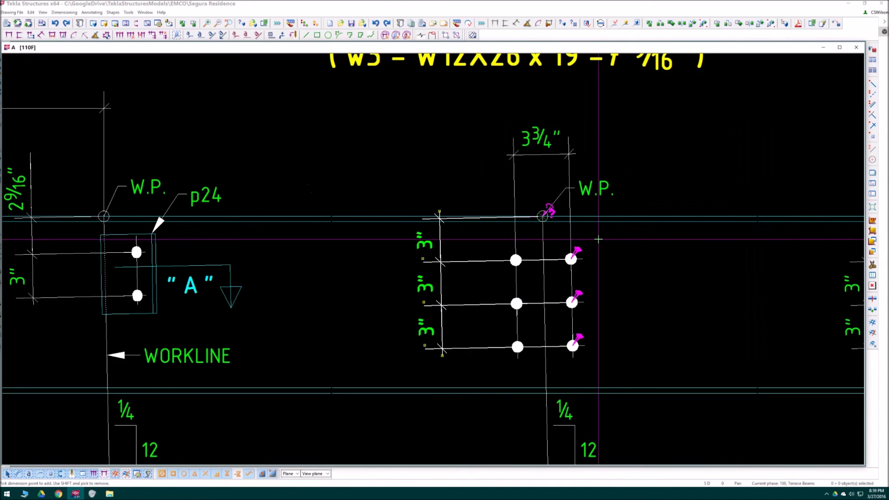
Try picking further work points for the first six-hole group's vertical dimension, then undo the extra points.
scroll(625, 214, "up", 5)
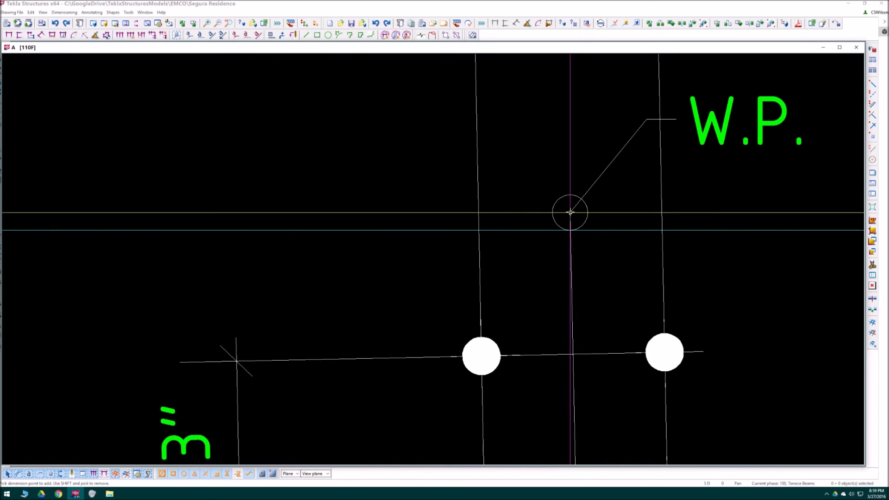
scroll(556, 224, "down", 5)
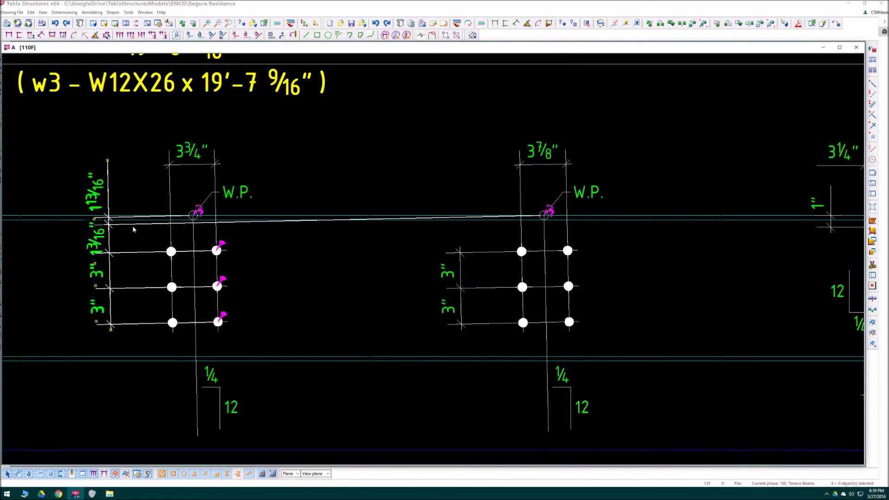
key("Delete")
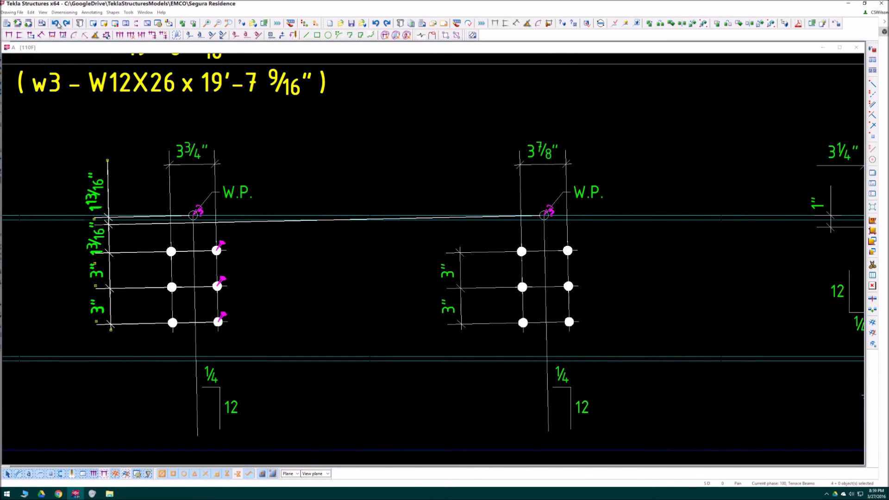
Add the work point on the beam's top edge to the vertical dimension of the second six-hole group.
right_click(468, 255)
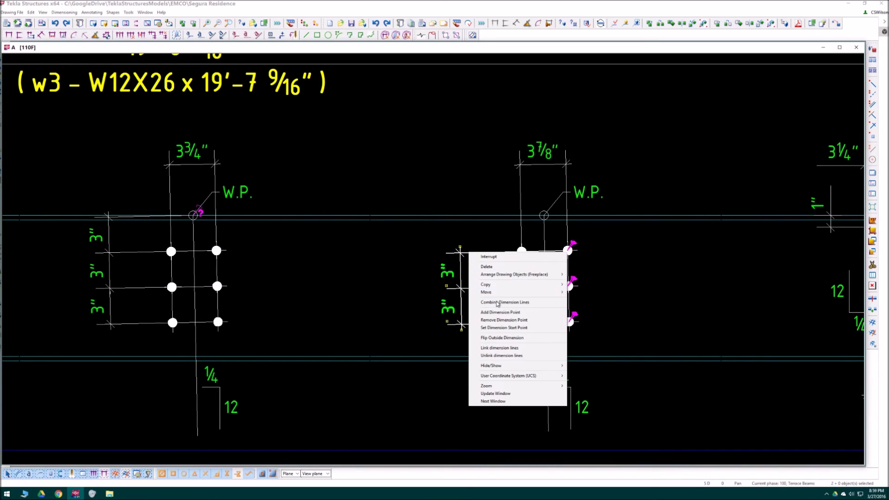
left_click(496, 313)
scroll(544, 214, "up", 4)
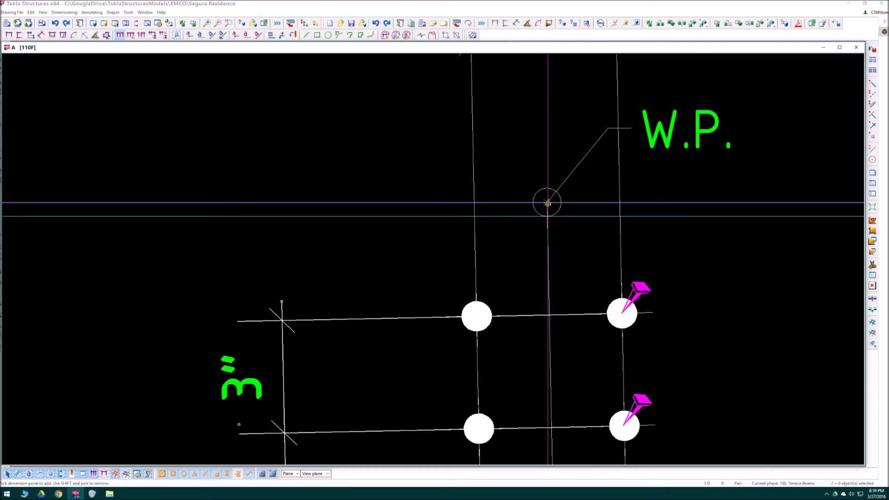
scroll(548, 203, "up", 3)
left_click(547, 202)
scroll(547, 202, "down", 4)
scroll(546, 202, "down", 5)
scroll(474, 287, "down", 2)
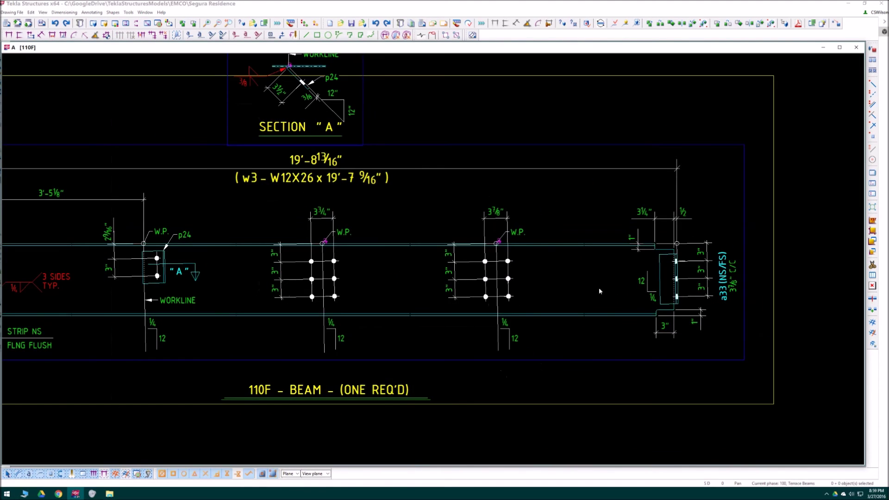
middle_click_drag(503, 305, 649, 303)
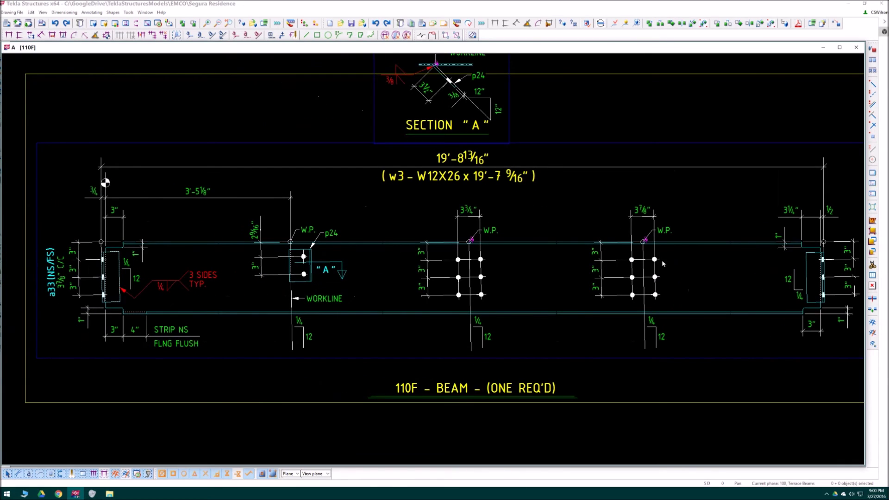
Examine the beam's dimensions and the points to which the dimension from its left end to p24's work point is attached.
middle_click_drag(482, 332, 573, 327)
middle_click_drag(379, 287, 448, 304)
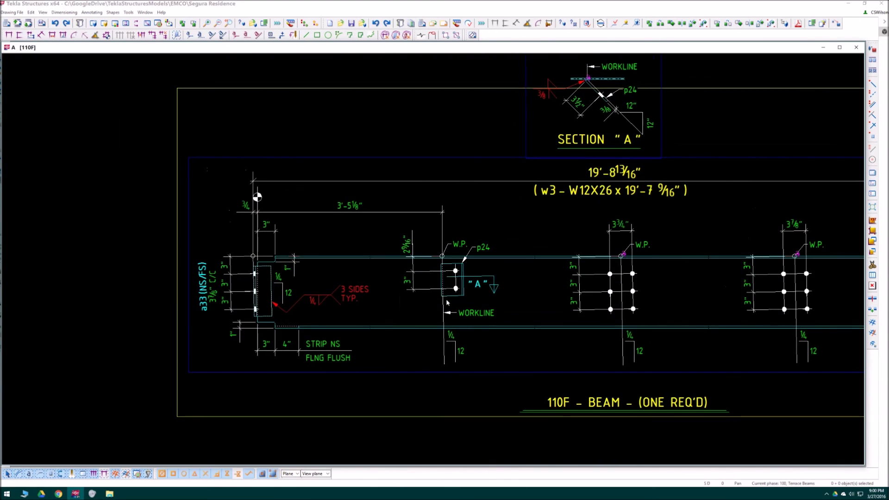
middle_click_drag(571, 249, 563, 275)
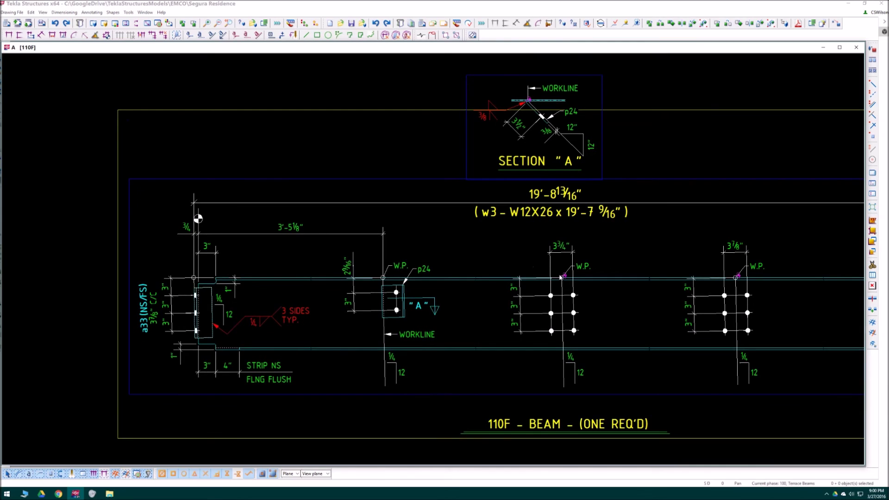
middle_click_drag(745, 264, 645, 267)
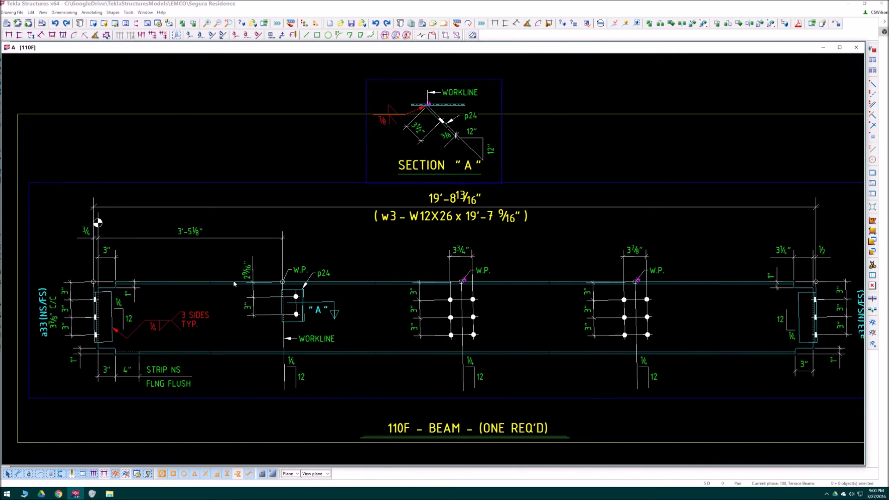
middle_click_drag(234, 283, 286, 288)
left_click(253, 244)
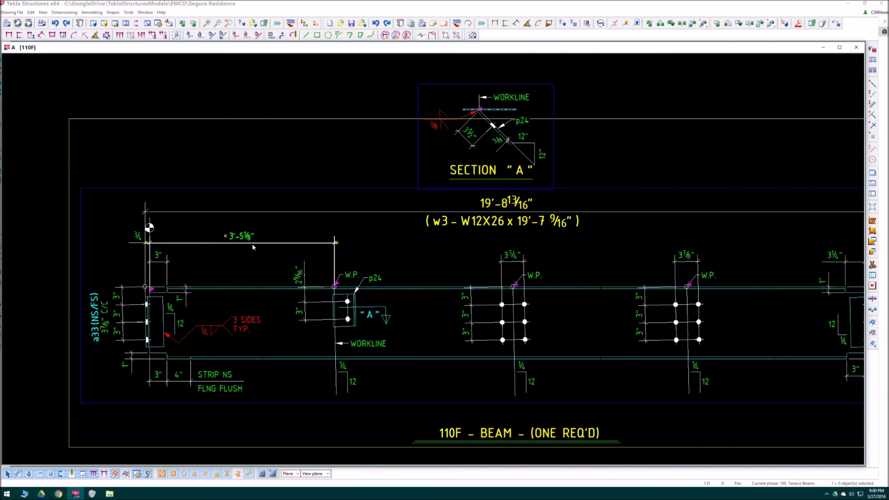
left_click(263, 265)
scroll(246, 243, "up", 3)
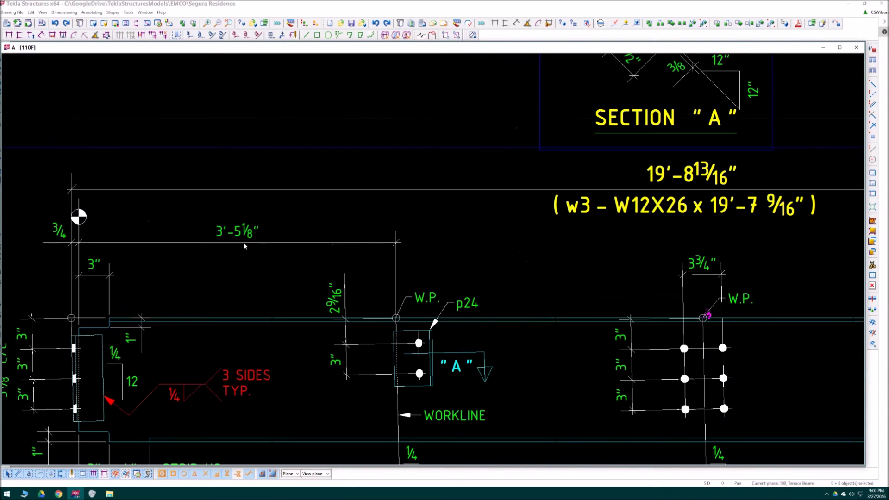
left_click(217, 241)
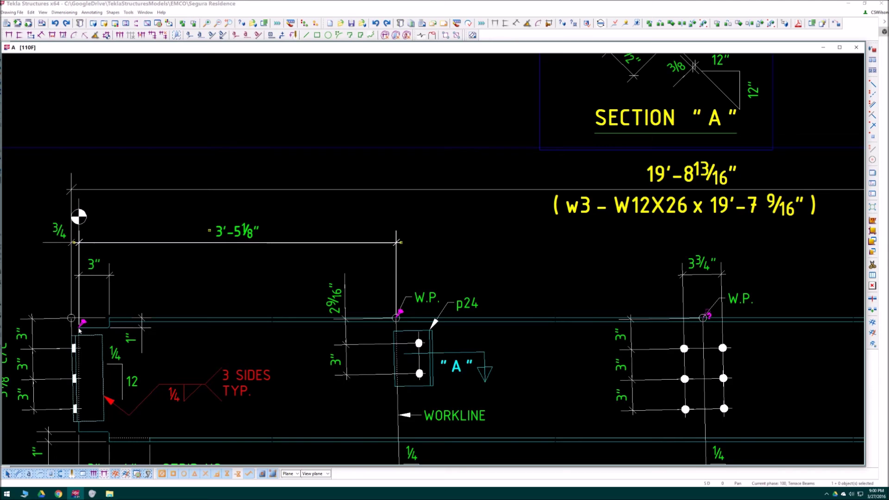
scroll(79, 330, "up", 4)
middle_click_drag(78, 330, 89, 335)
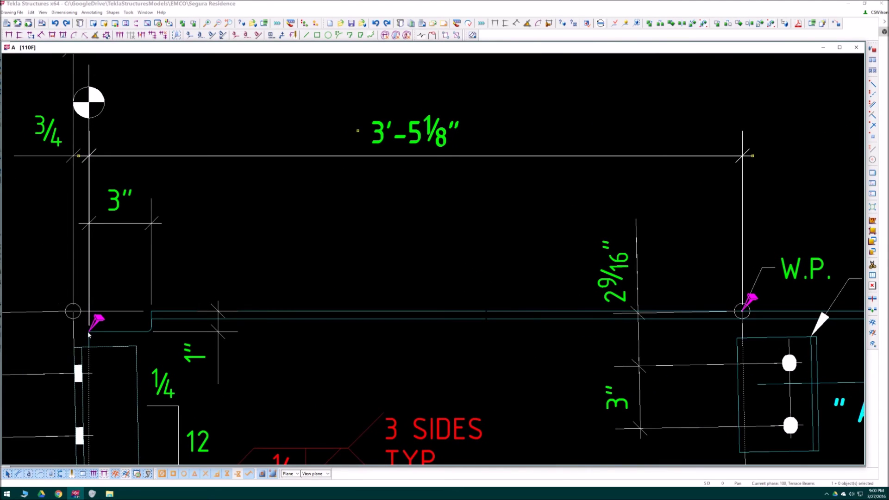
Check the properties of the origin symbol above the beam's left end, then close them without changes.
left_click(115, 122)
left_click(95, 113)
double_click(101, 112)
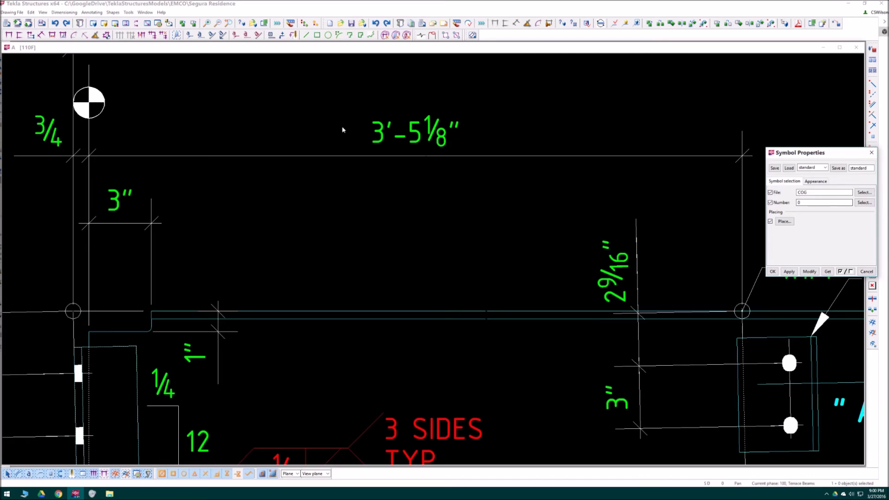
key("Escape")
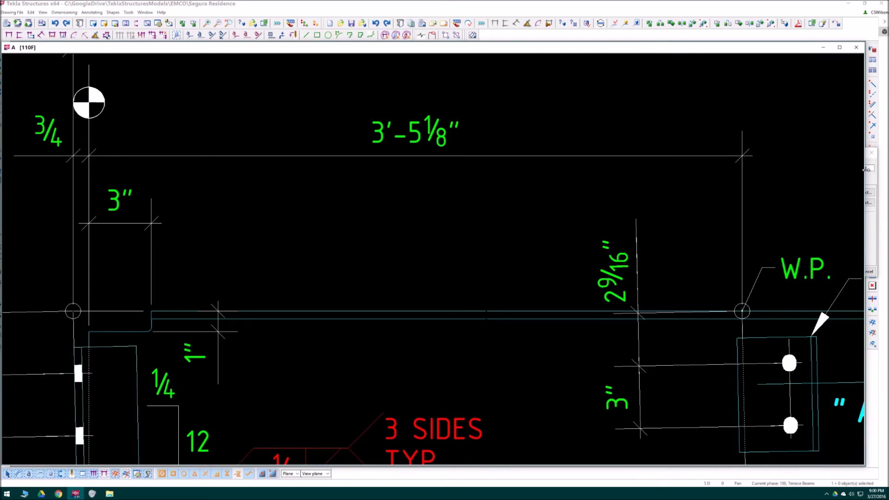
left_click(874, 154)
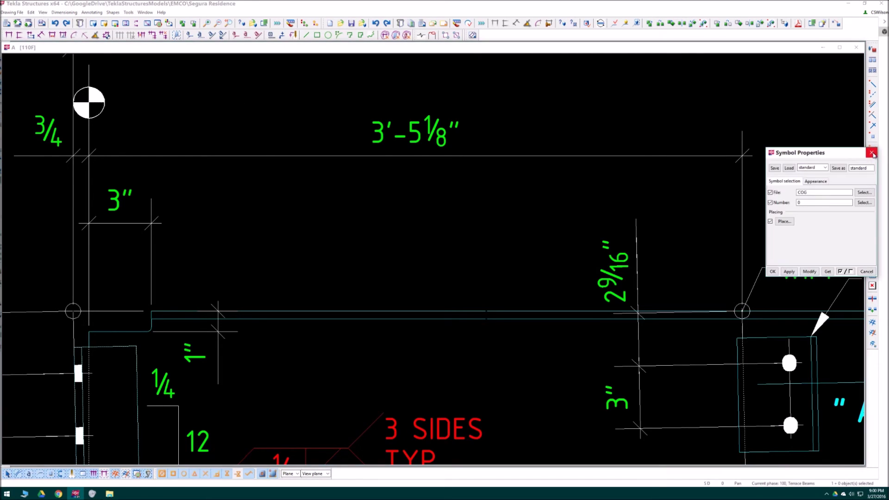
left_click(873, 153)
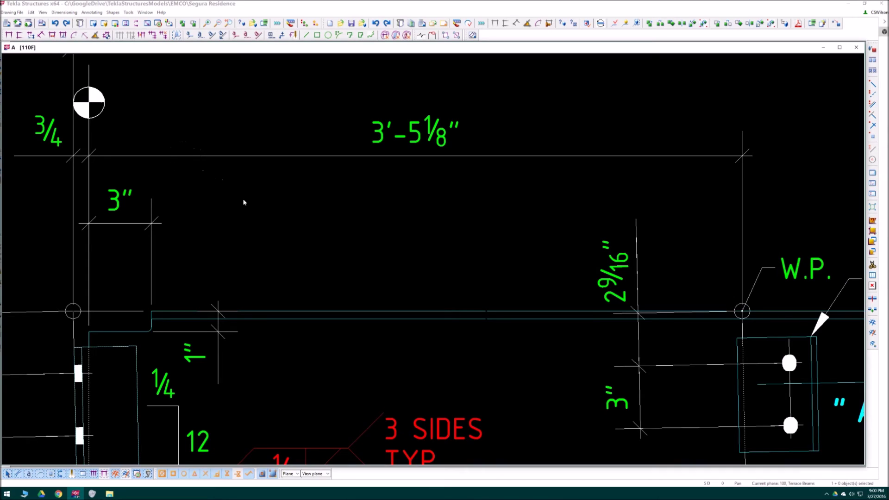
left_click(126, 135)
Add a horizontal dimension from the beam's left end to the first six-hole group's work point, in line with the existing p24 dimension.
scroll(103, 226, "down", 2)
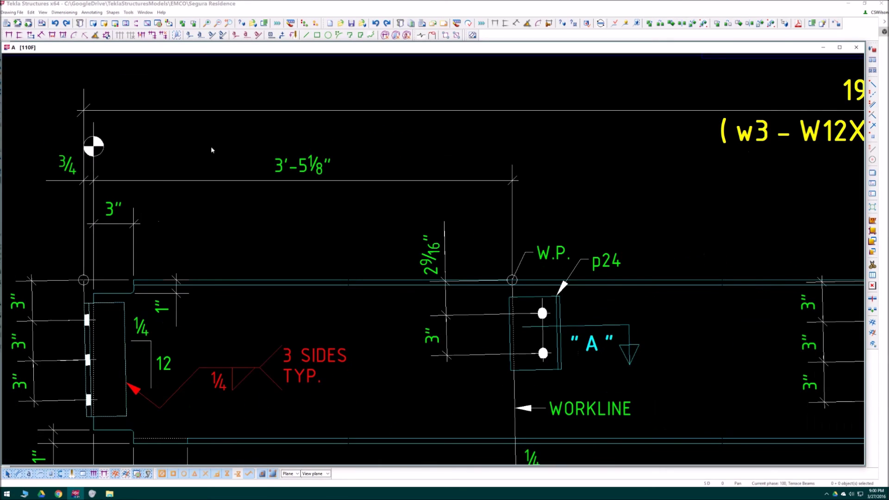
left_click(10, 36)
scroll(94, 293, "down", 2)
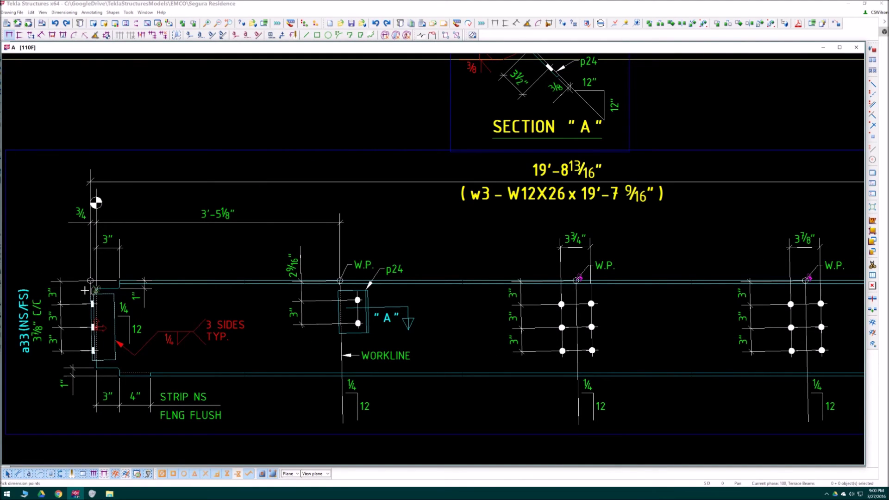
scroll(91, 290, "down", 1)
scroll(543, 294, "up", 7)
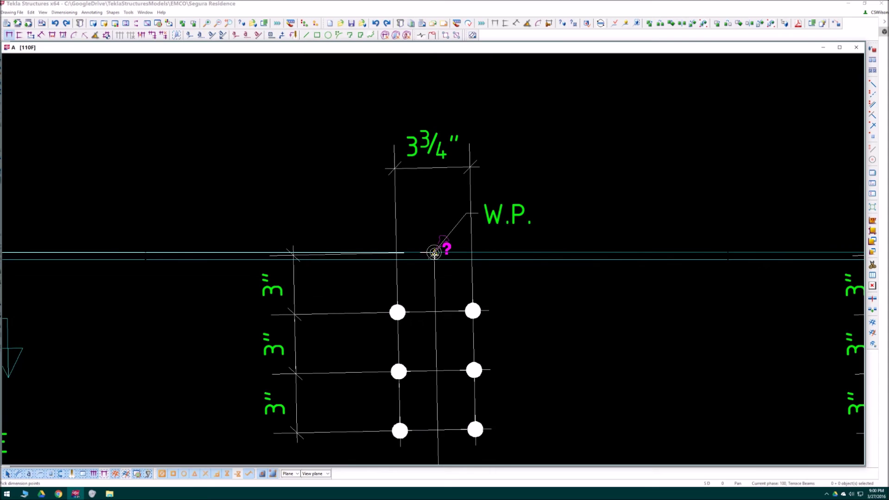
left_click(434, 252)
scroll(468, 299, "down", 3)
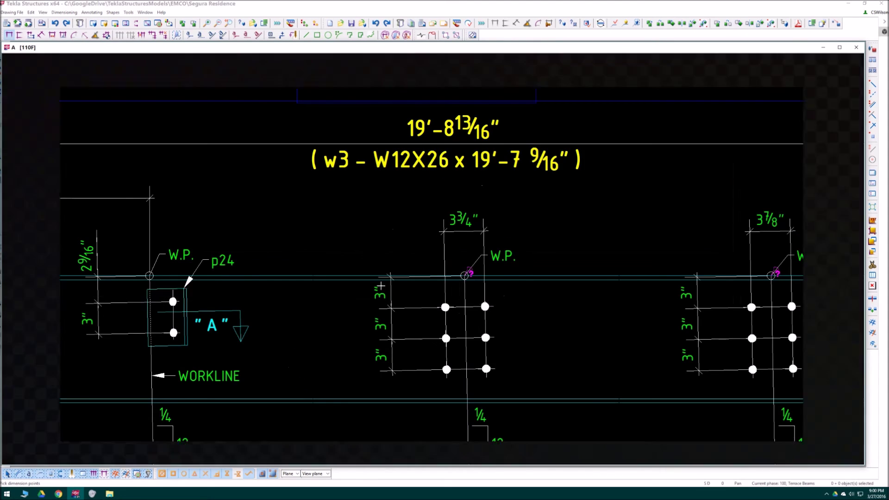
left_click(203, 223)
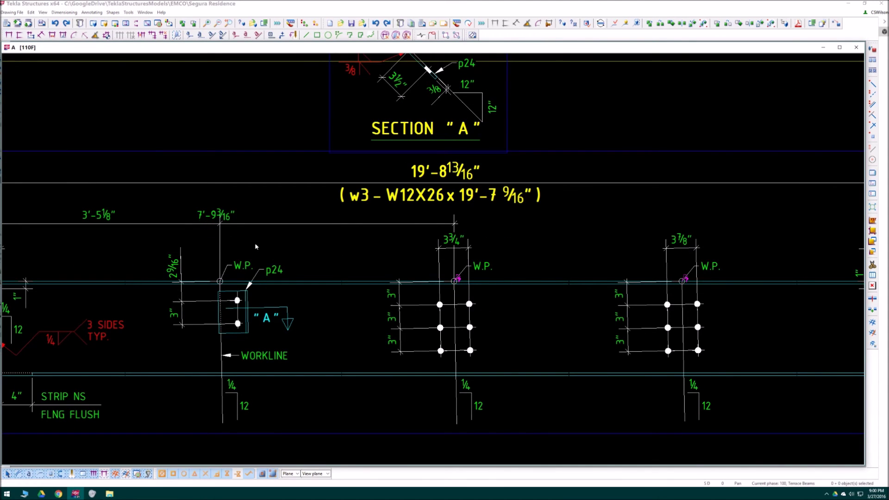
Change the straight dimension type of the first six-hole group's work-point dimension to the absolute (running) style.
scroll(391, 258, "up", 3)
left_click(418, 246)
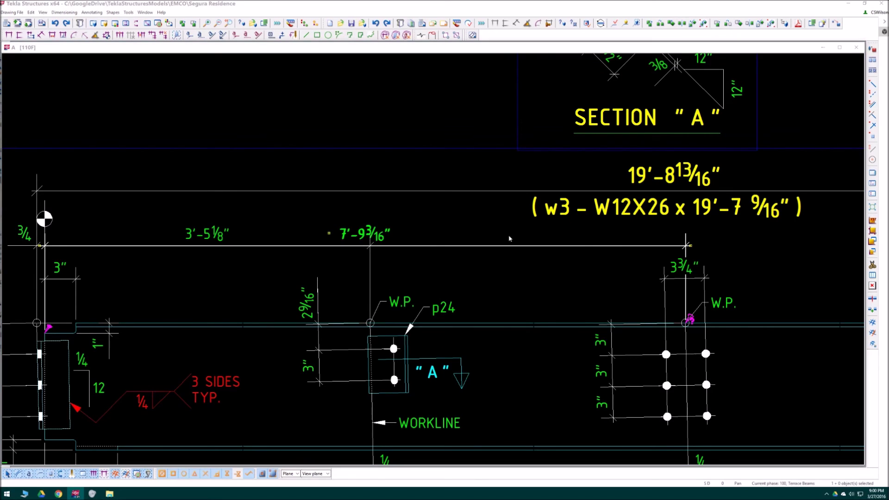
double_click(687, 246)
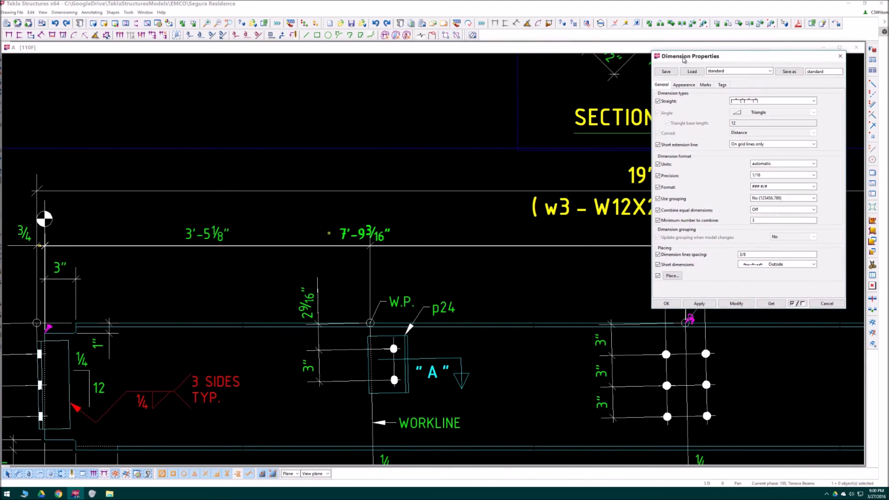
left_click(741, 101)
left_click(754, 135)
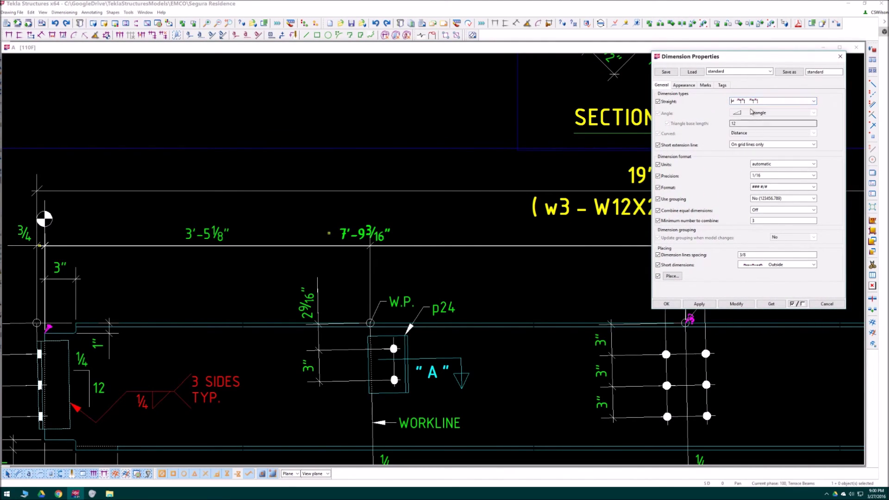
left_click(737, 304)
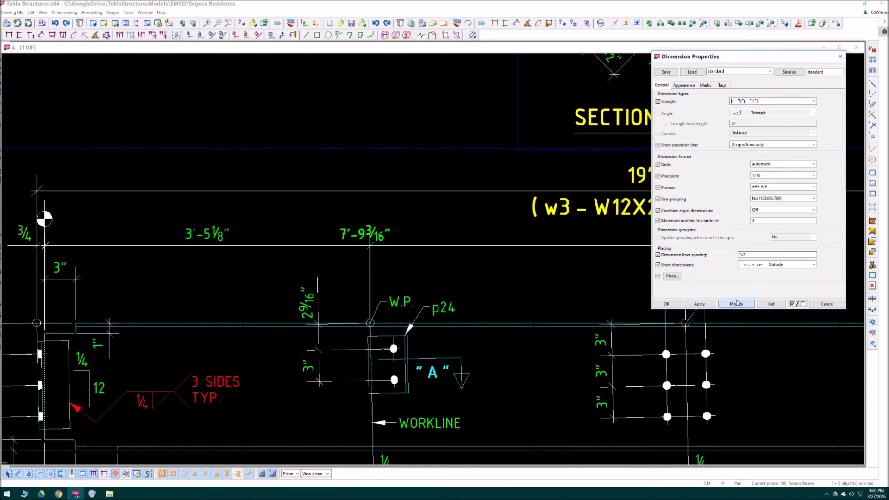
left_click_drag(735, 57, 888, 75)
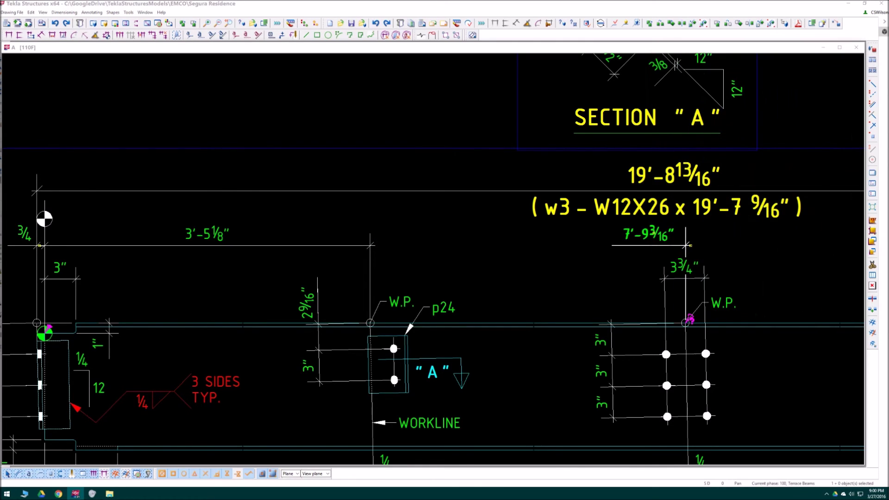
Examine where the running dimension's origin symbol sits at the coped left end of the beam.
middle_click_drag(169, 328, 329, 310)
scroll(199, 319, "up", 4)
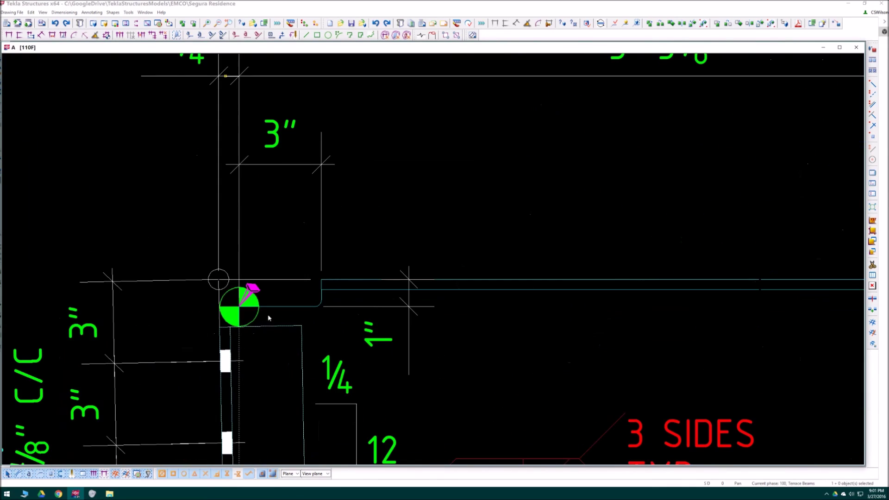
middle_click_drag(247, 128, 260, 196)
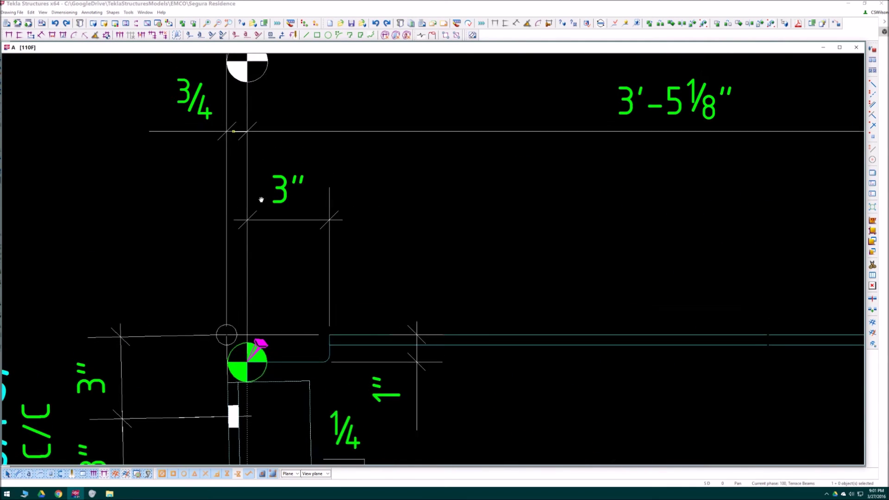
left_click(272, 392)
scroll(239, 365, "down", 2)
middle_click_drag(250, 382, 215, 314)
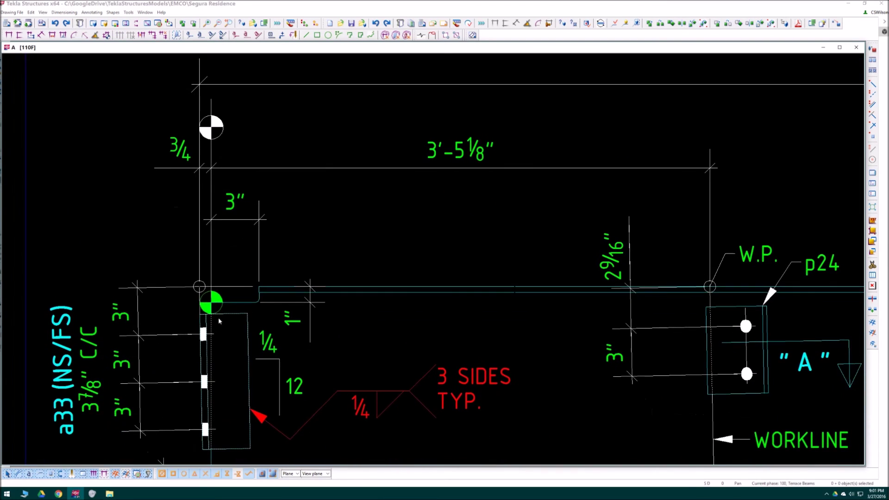
scroll(250, 254, "down", 2)
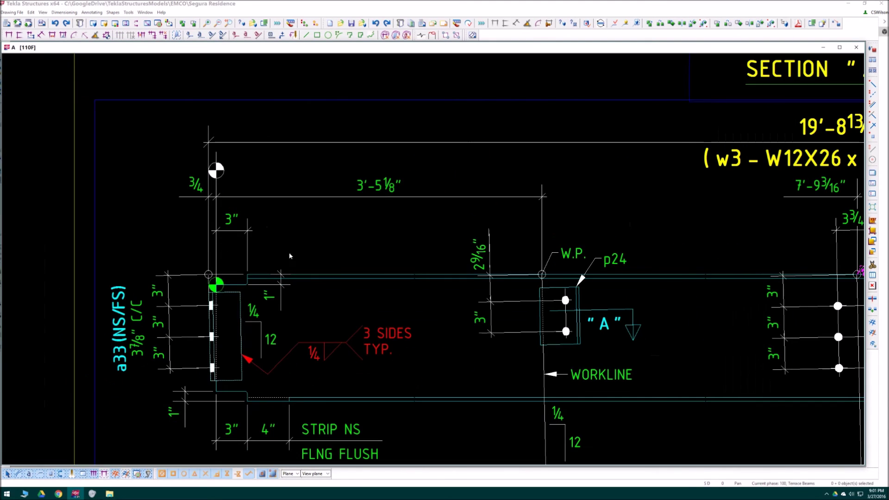
middle_click_drag(745, 216, 684, 230)
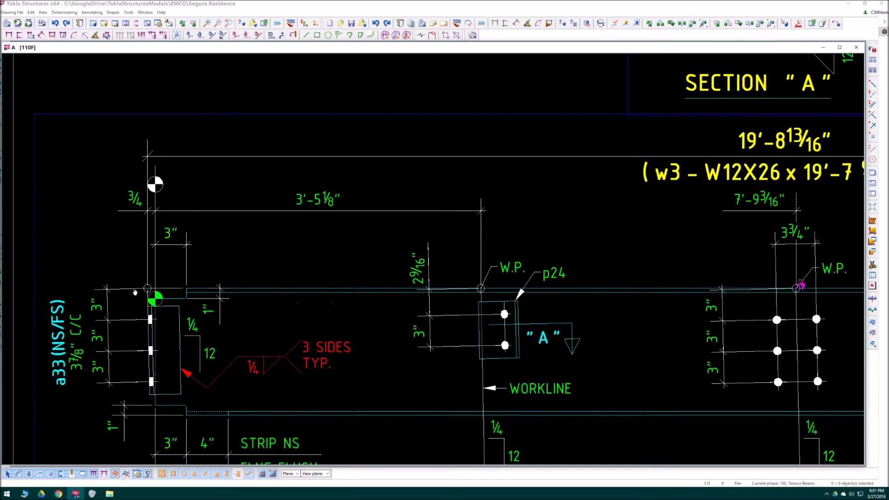
Add a dimension point to the running dimension where the upper dimension line crosses the beam's left-end extension line, below the existing origin symbol.
scroll(131, 287, "up", 2)
left_click(187, 318)
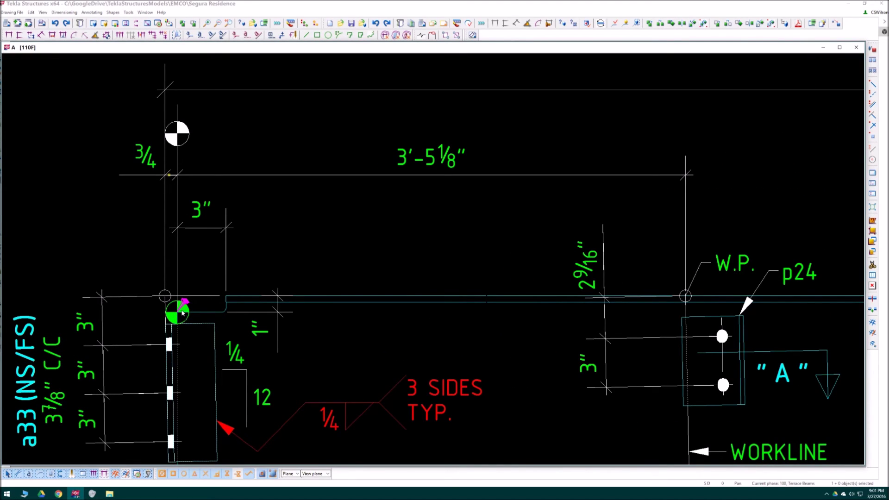
scroll(182, 313, "down", 1)
middle_click_drag(674, 262, 611, 257)
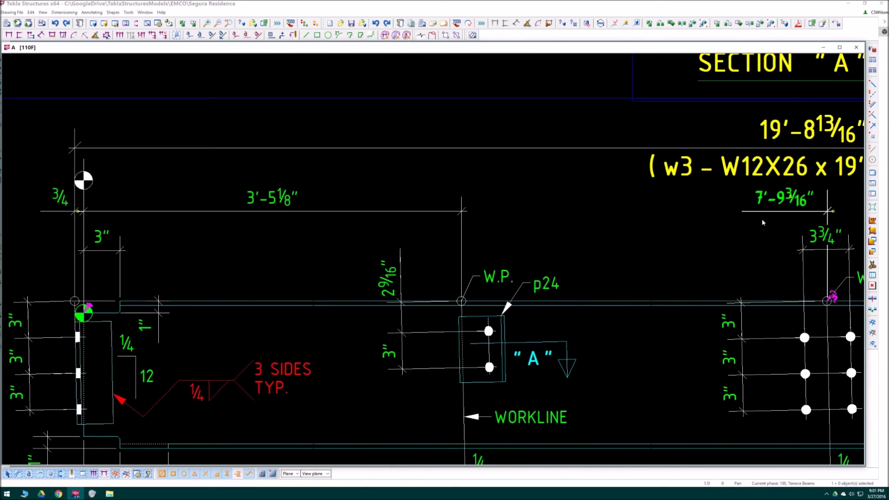
middle_click_drag(184, 305, 242, 317)
right_click(228, 263)
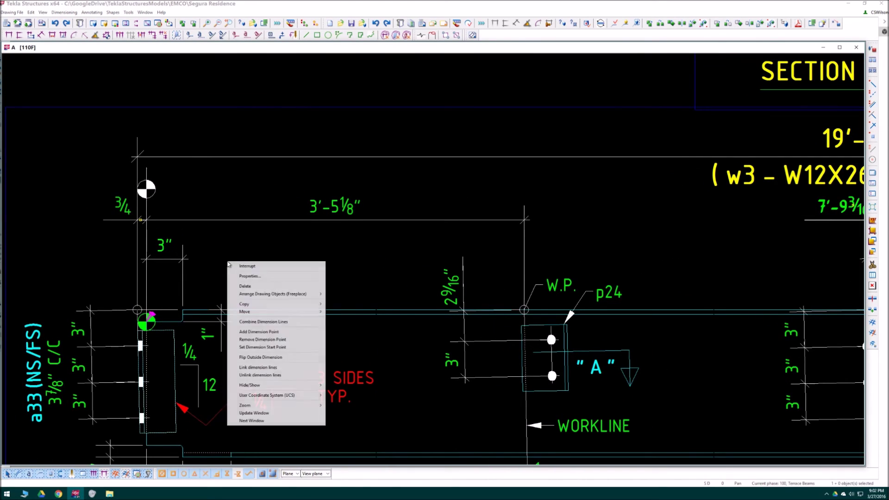
left_click(256, 333)
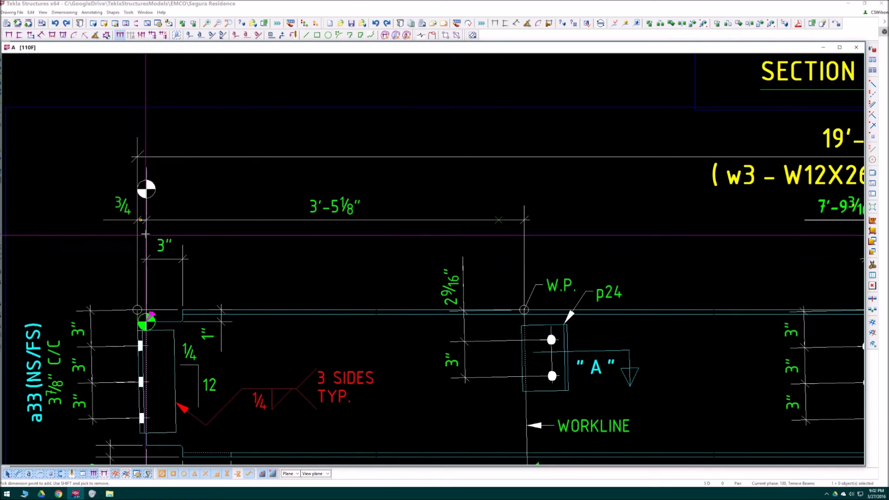
middle_click_drag(140, 302, 118, 305)
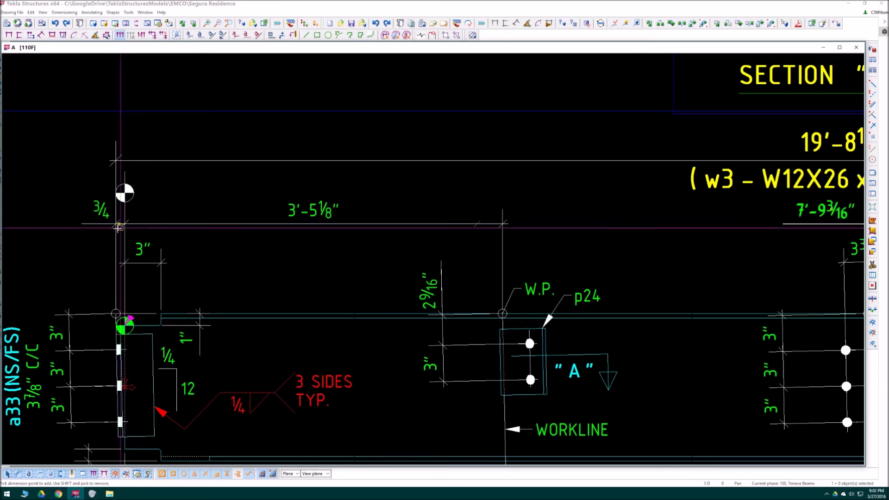
scroll(119, 227, "up", 5)
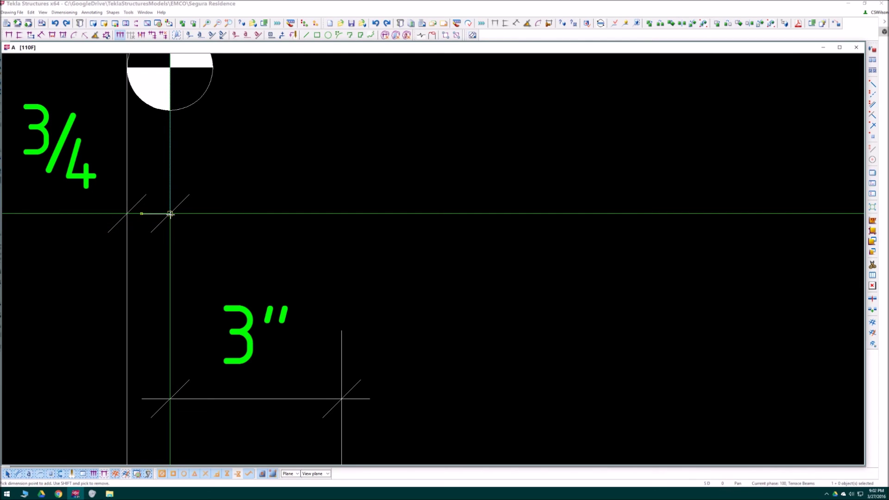
scroll(170, 214, "down", 4)
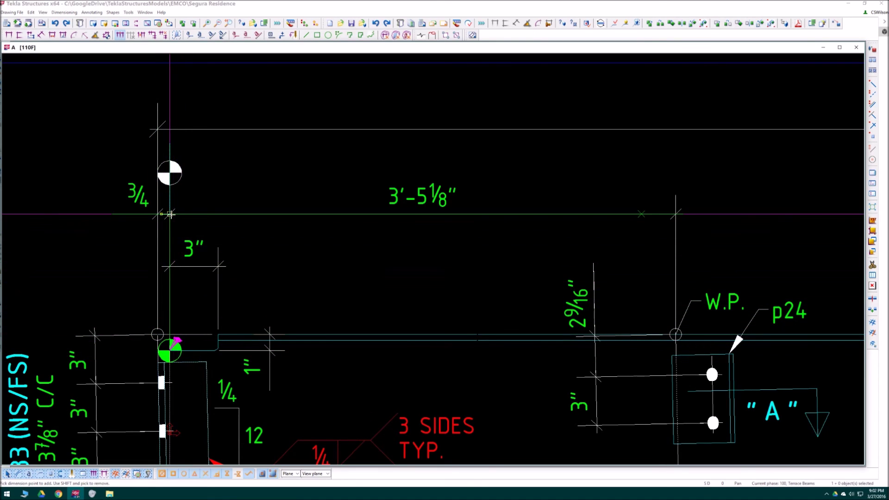
left_click(170, 214)
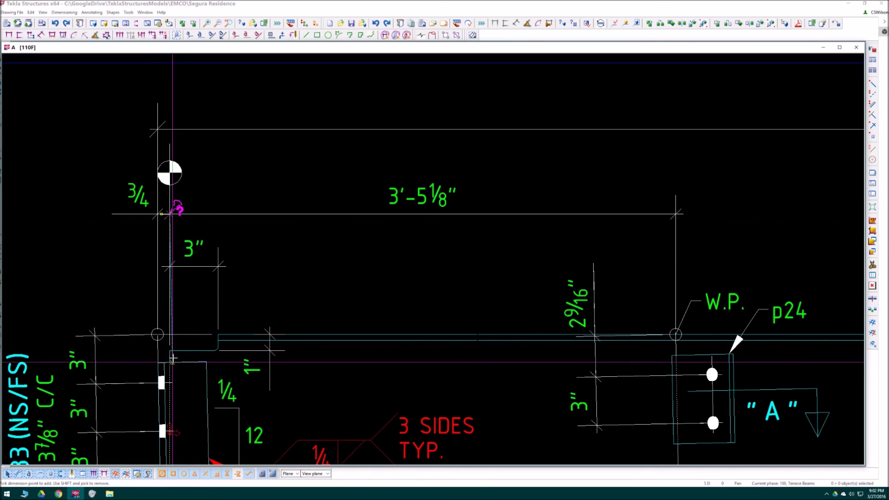
middle_click_drag(198, 334, 124, 329)
scroll(124, 329, "down", 3)
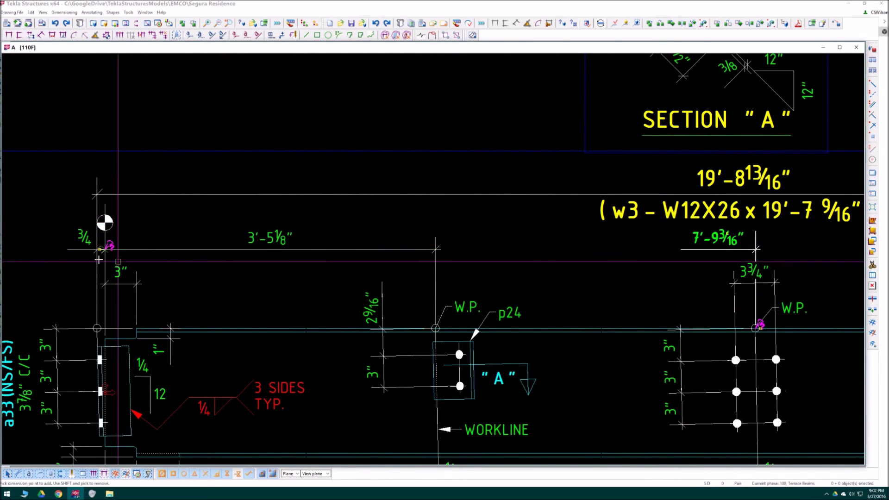
Add the second six-hole group's work point to the running dimension that ends at the first group's work point.
right_click(179, 286)
left_click(195, 291)
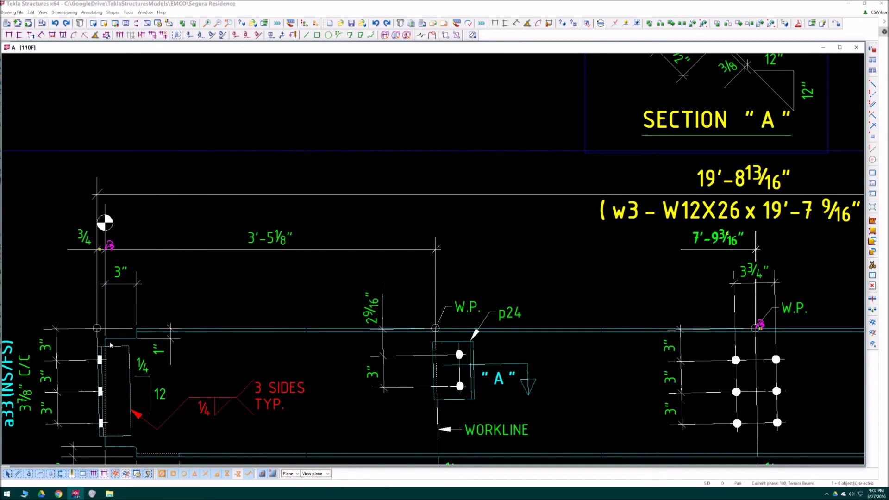
scroll(107, 344, "down", 2)
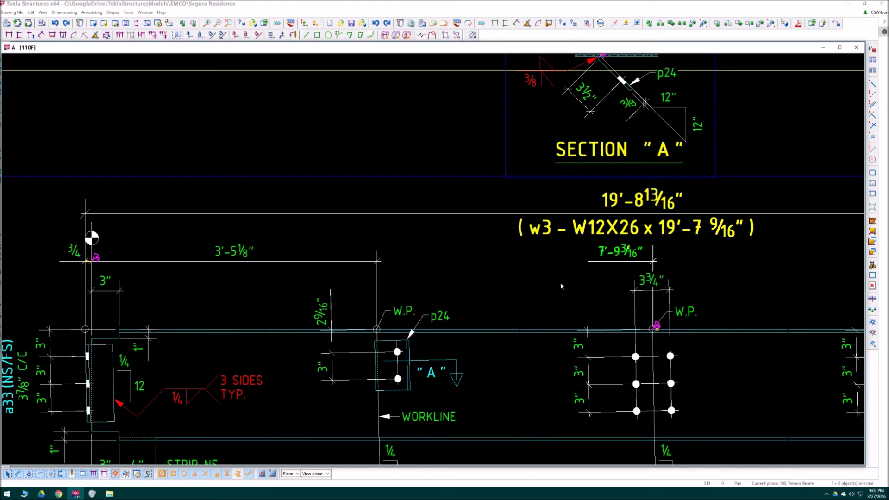
middle_click_drag(388, 323, 348, 327)
scroll(338, 327, "down", 1)
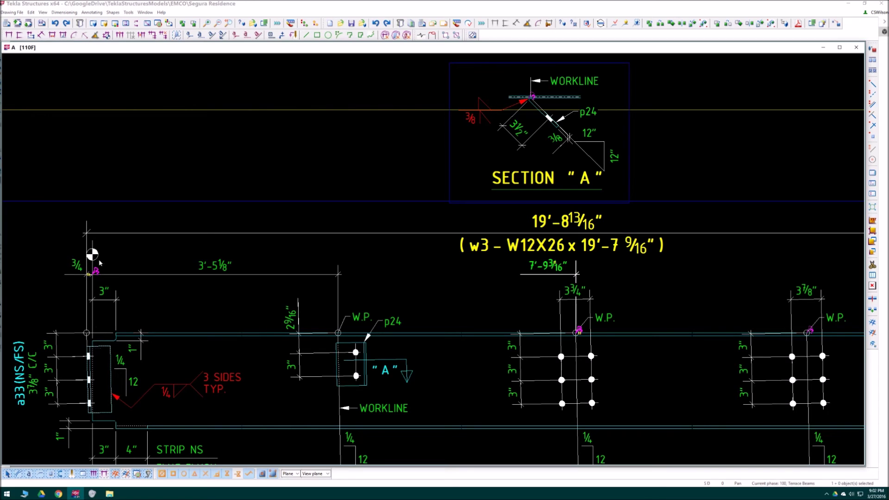
middle_click_drag(136, 306, 121, 312)
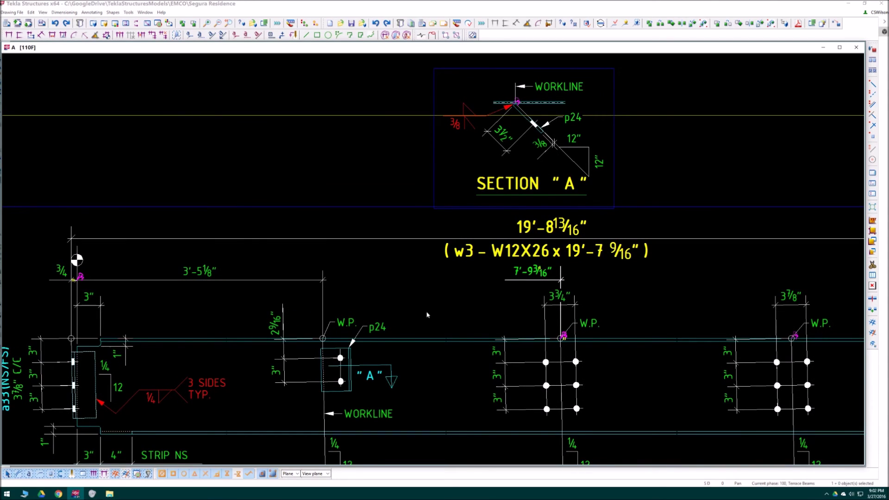
middle_click_drag(420, 306, 392, 304)
right_click(454, 278)
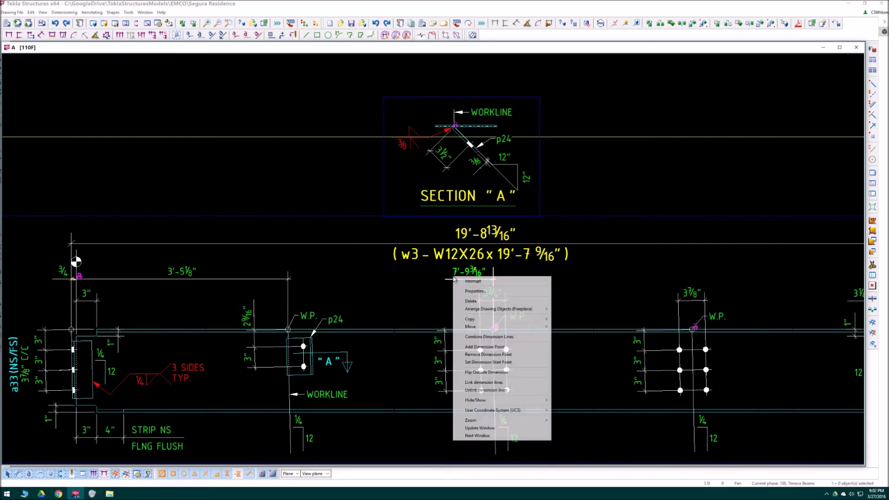
left_click(482, 347)
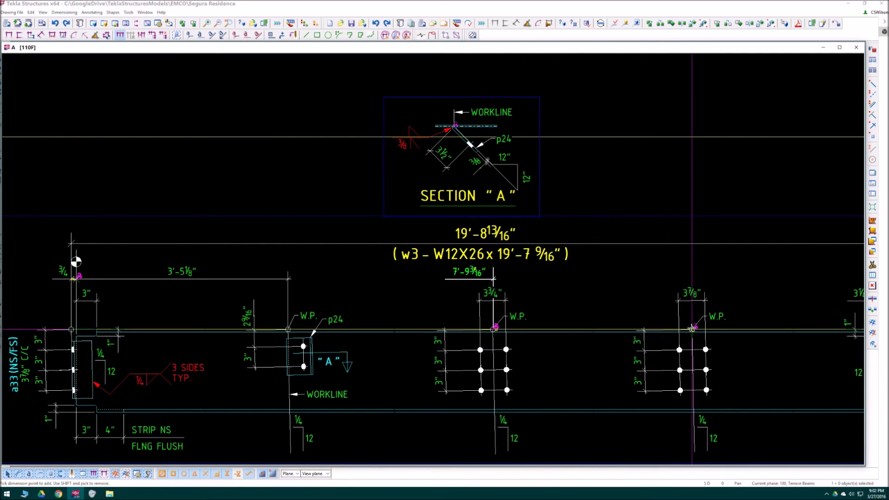
scroll(693, 328, "up", 3)
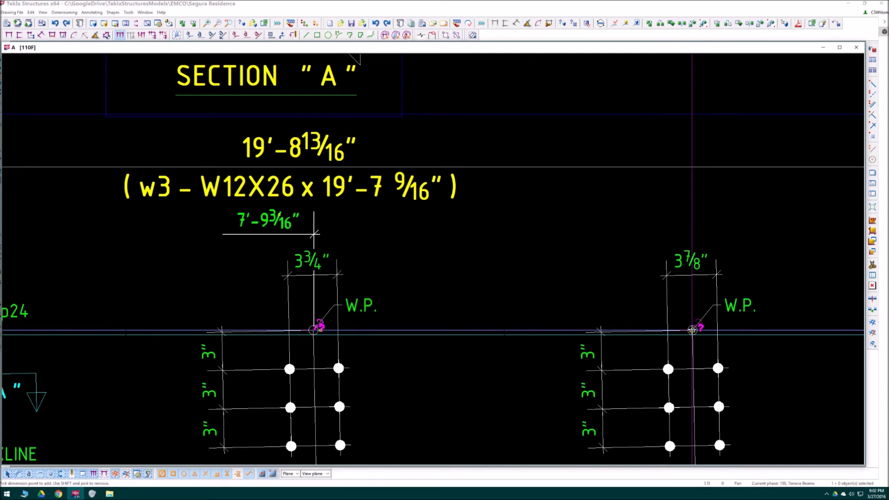
scroll(693, 330, "up", 3)
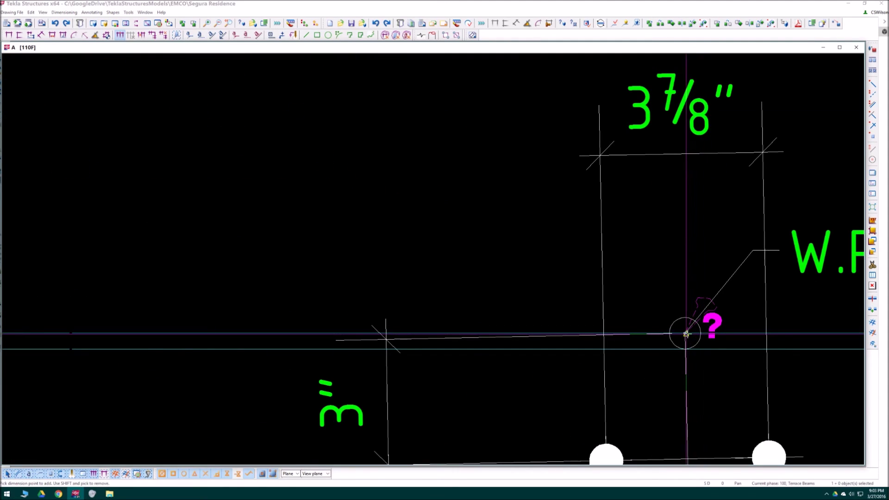
scroll(686, 333, "up", 3)
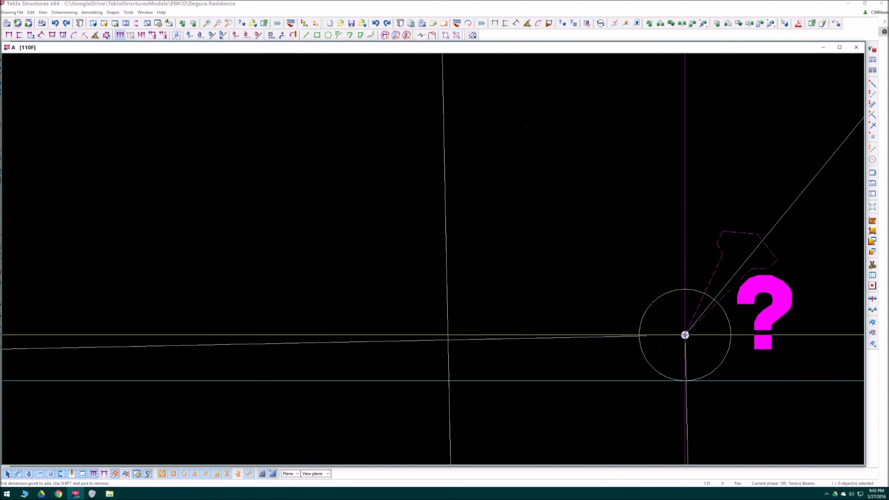
scroll(685, 334, "down", 6)
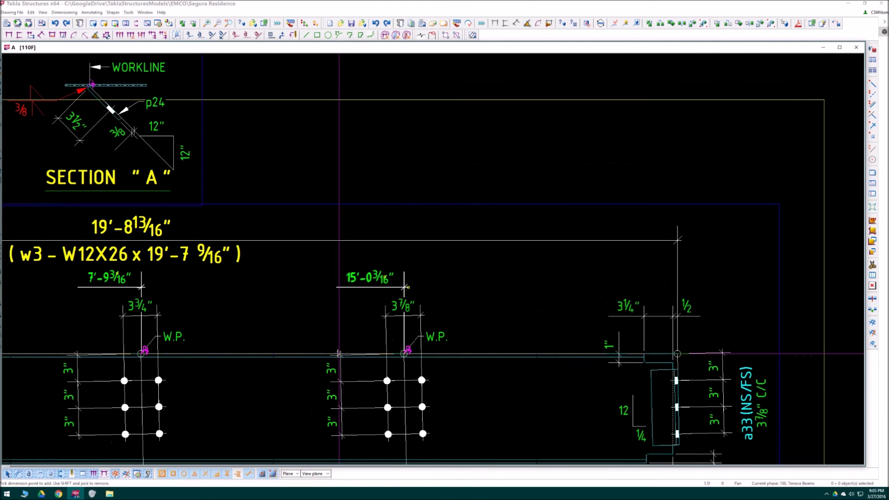
scroll(574, 374, "down", 3)
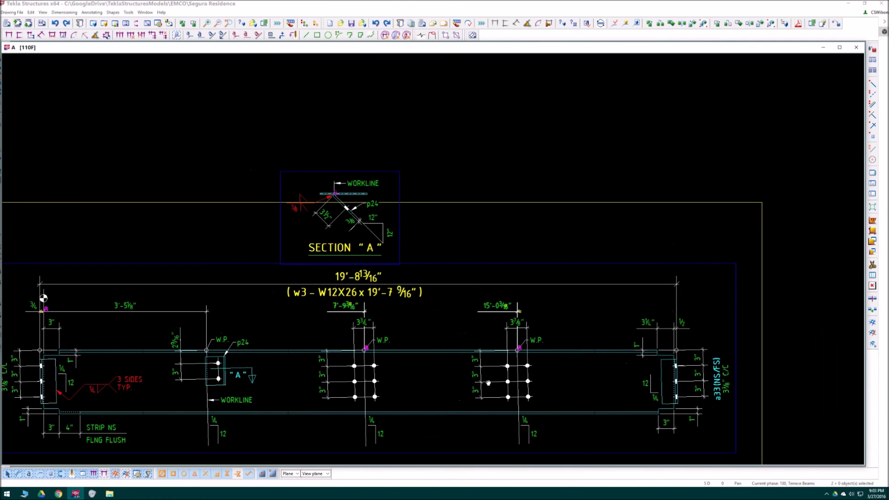
left_click(555, 358)
Check the completed beam view of drawing 110F and close the drawing, keeping the changes.
middle_click_drag(513, 356, 517, 338)
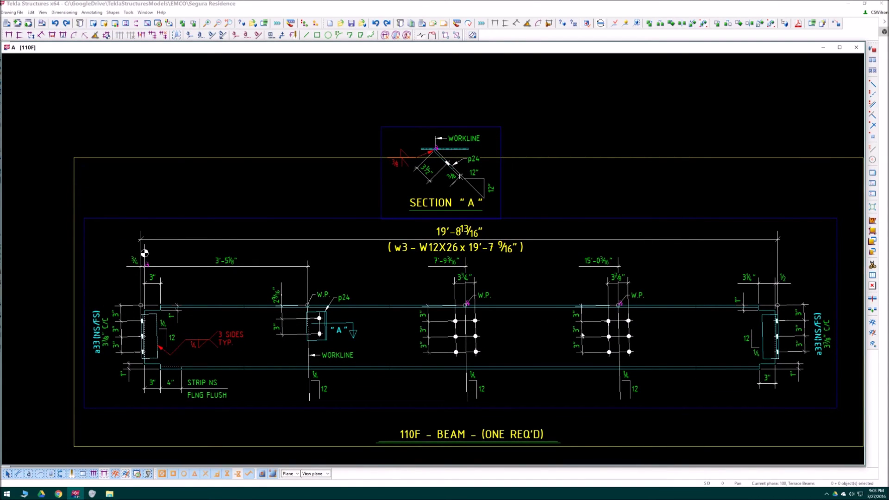
mouse_move(489, 321)
middle_mouse_down()
mouse_move(446, 319)
mouse_move(411, 345)
middle_mouse_up()
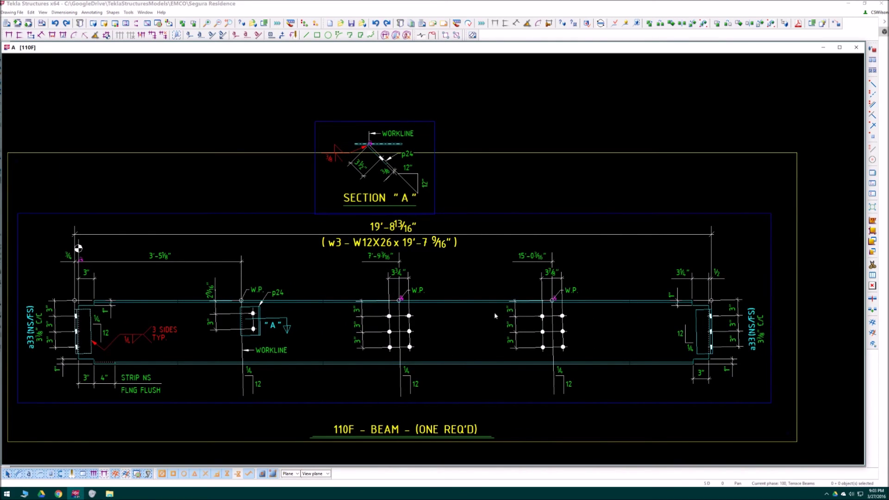
left_click(856, 48)
left_click(339, 222)
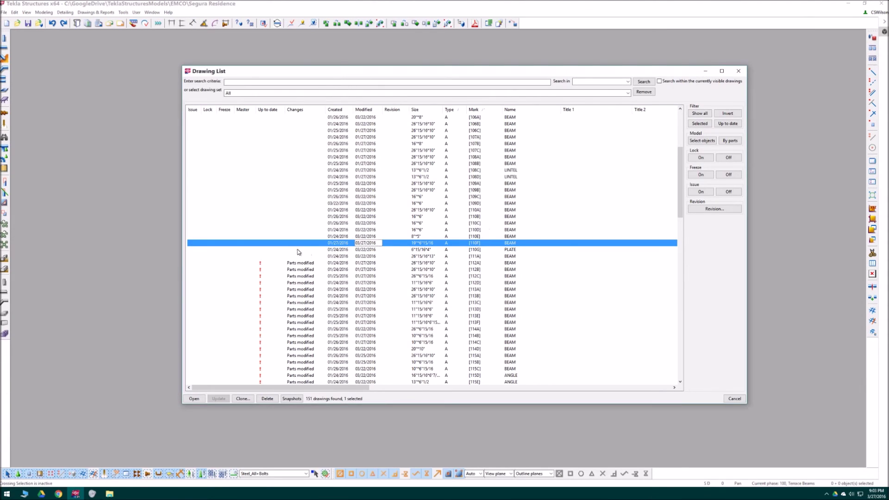
Open modified beam drawing 112A and remove the change clouds around its p23 (FS) marks.
double_click(310, 263)
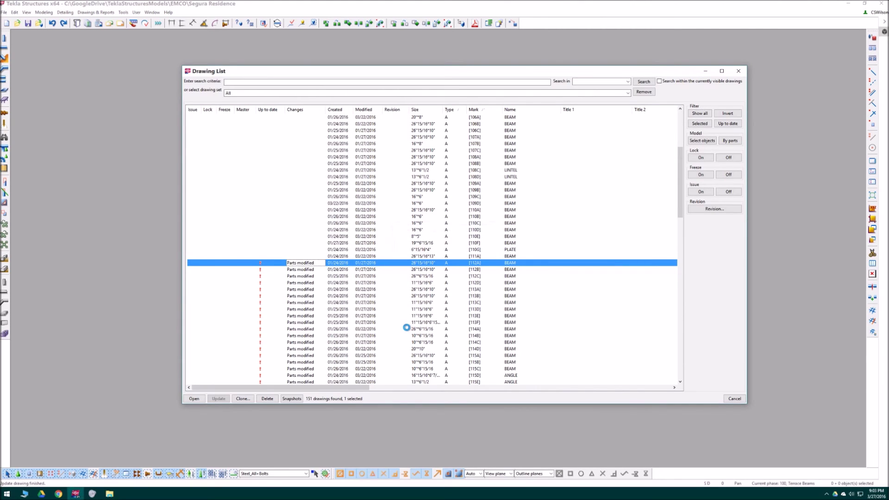
scroll(410, 293, "up", 2)
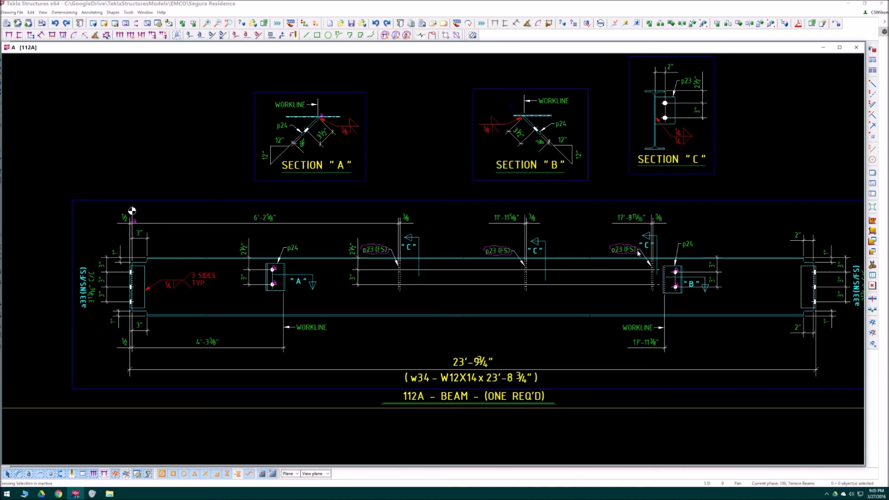
middle_click_drag(633, 252, 607, 262)
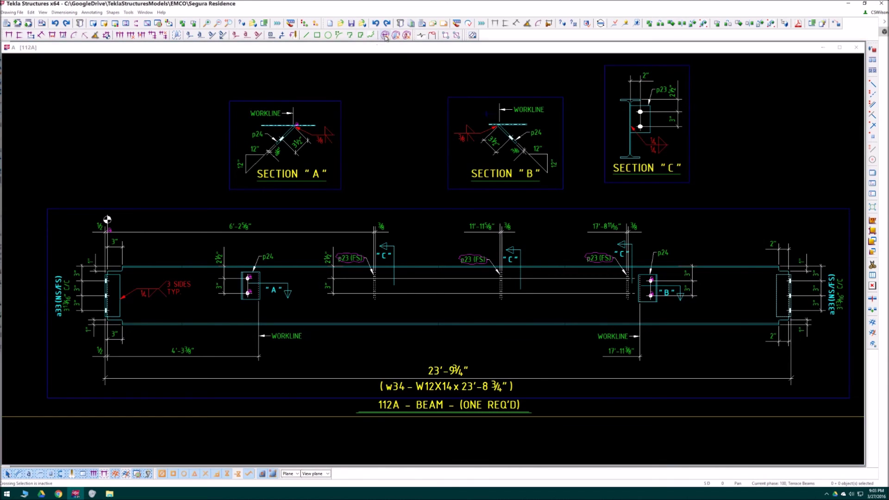
left_click(406, 36)
scroll(435, 233, "down", 2)
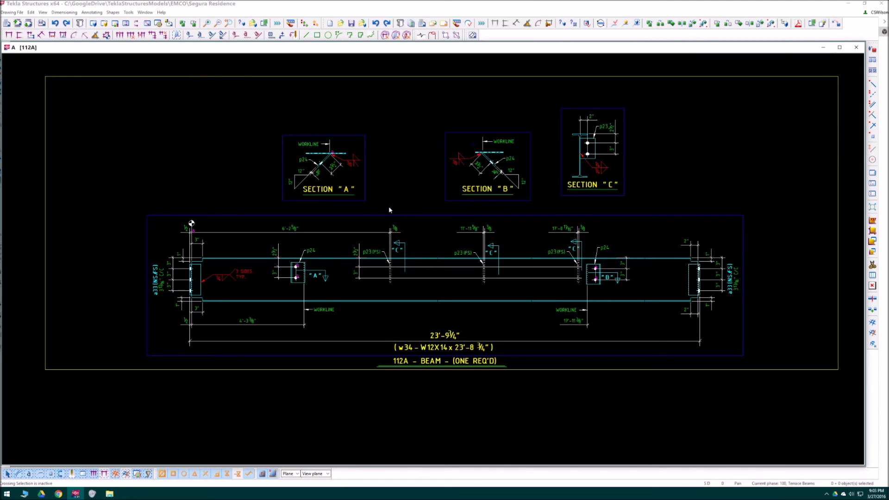
Close drawing 112A, keeping the changes, and open modified beam drawing 112B.
left_click(857, 53)
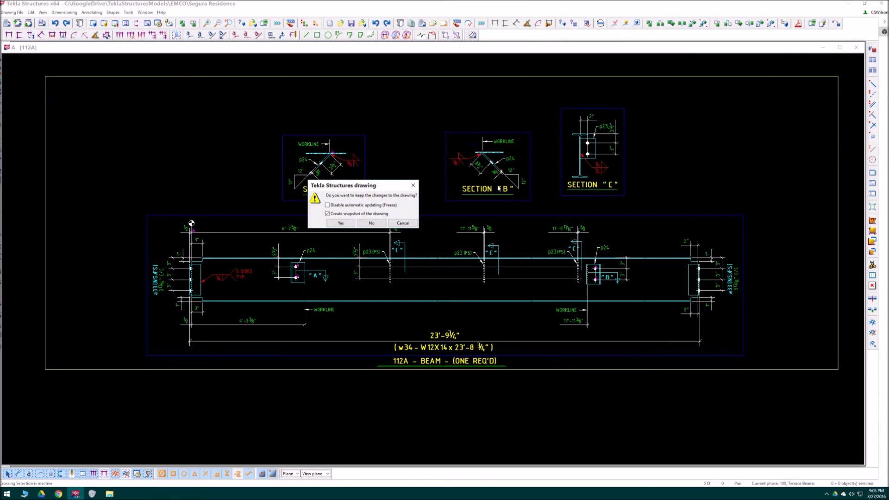
left_click(344, 218)
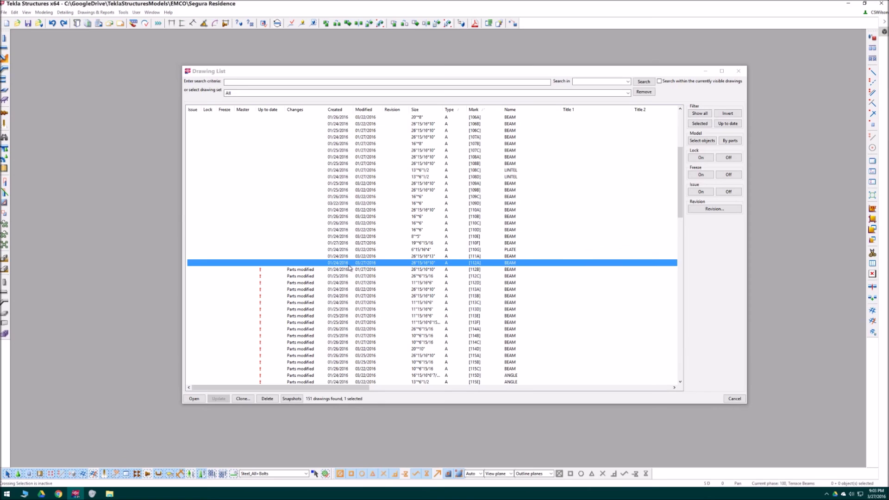
scroll(423, 209, "down", 1)
double_click(362, 250)
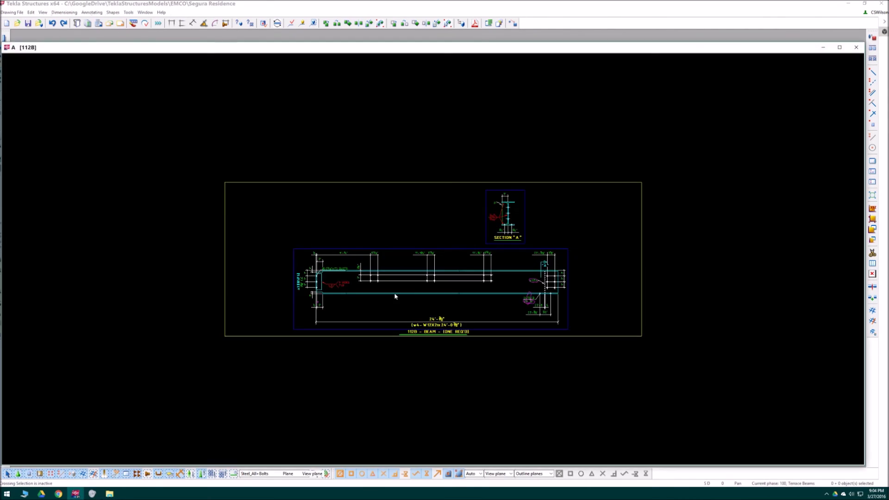
Delete the underlined slots note at the upper flange near the left end of beam 112B.
scroll(539, 294, "up", 4)
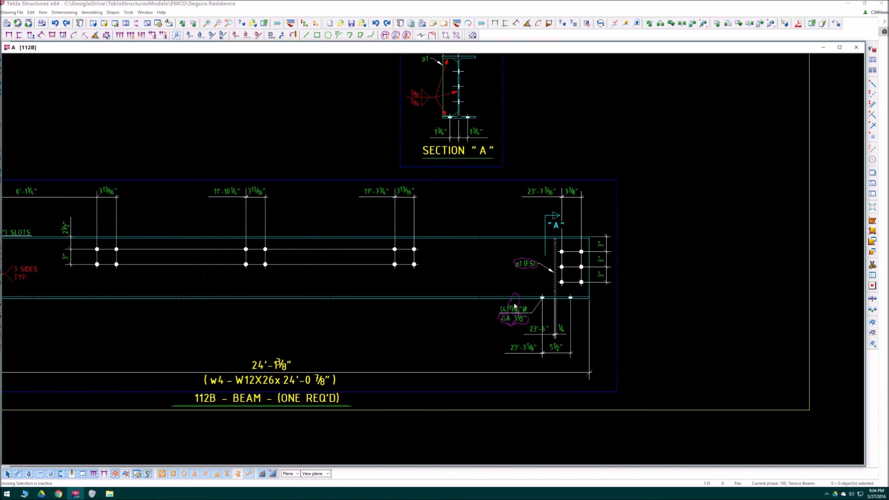
middle_click_drag(539, 297, 593, 293)
left_click(69, 231)
key("Delete")
middle_click_drag(67, 229, 195, 246)
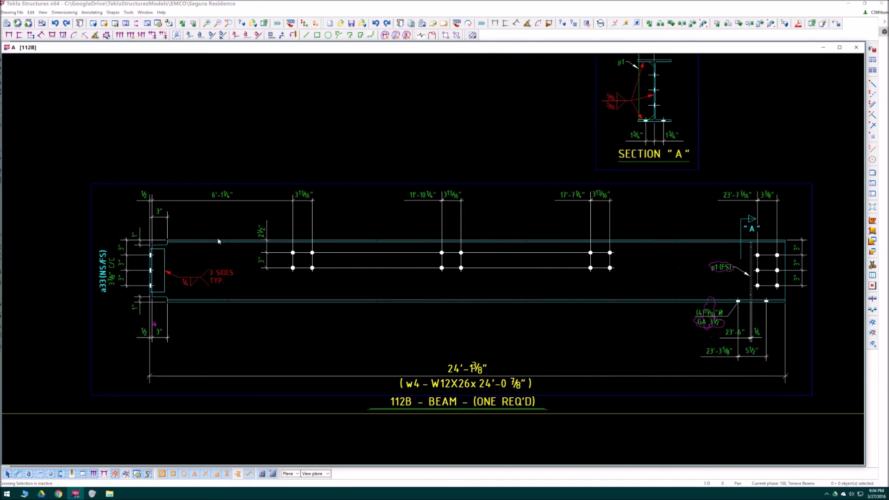
scroll(153, 173, "up", 5)
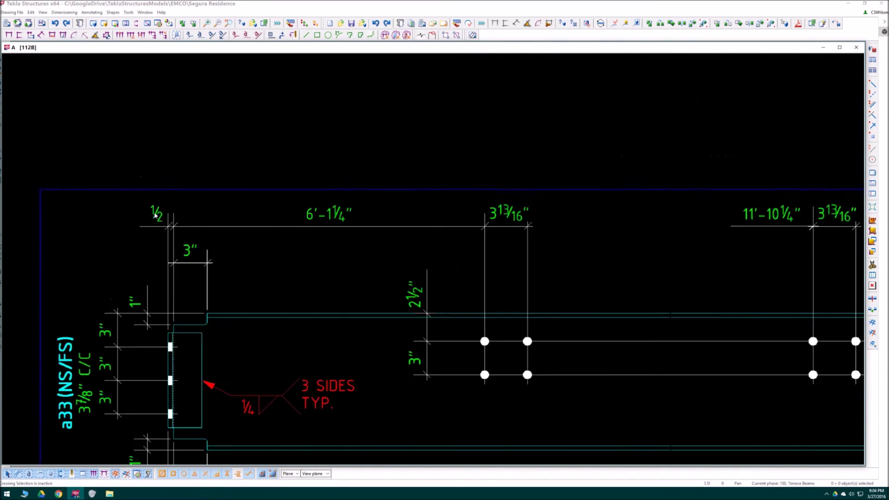
Draw a short vertical line upward from the dimension tick between 1/2 and 6'-1 1/4" at the beam's left end.
left_click(306, 35)
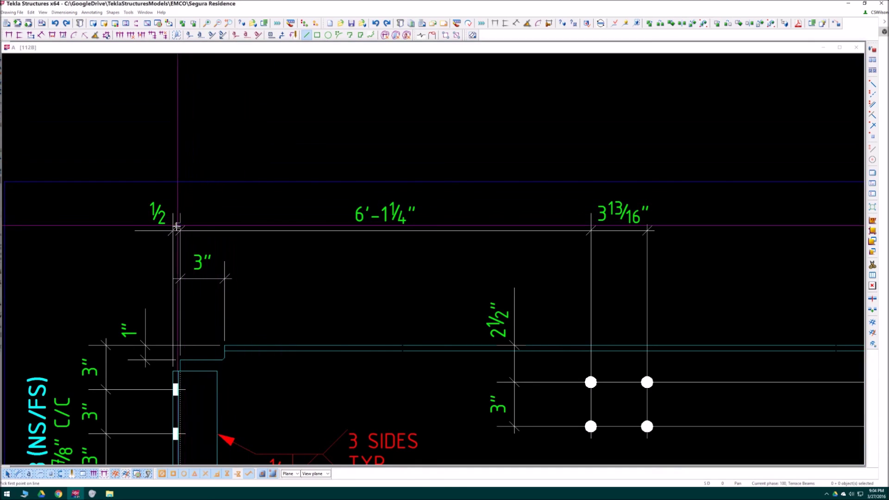
left_click(179, 230)
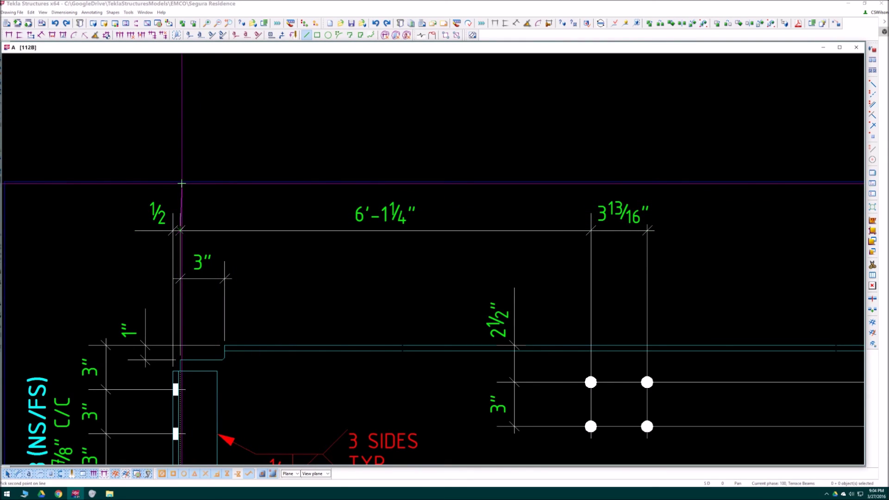
left_click(180, 177)
key("Escape")
Load the RD_Marker symbol settings and place the symbol on the new line above the beam's left end.
left_click(271, 36)
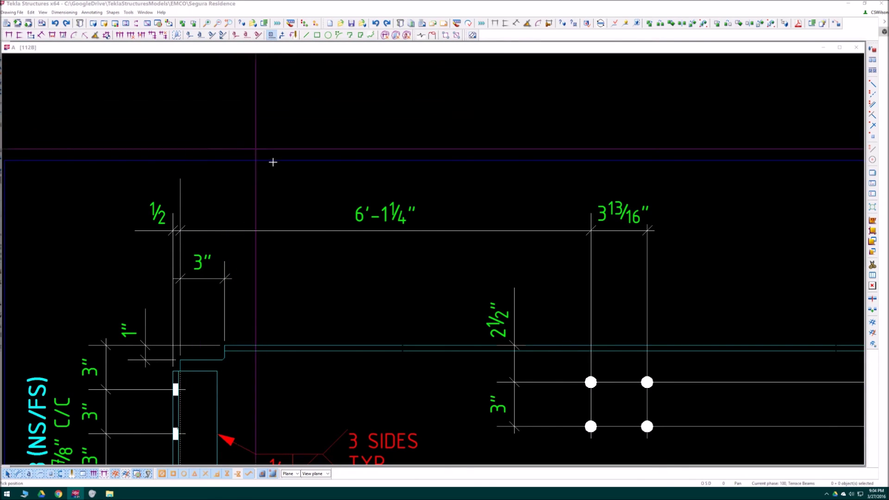
left_click_drag(888, 168, 779, 145)
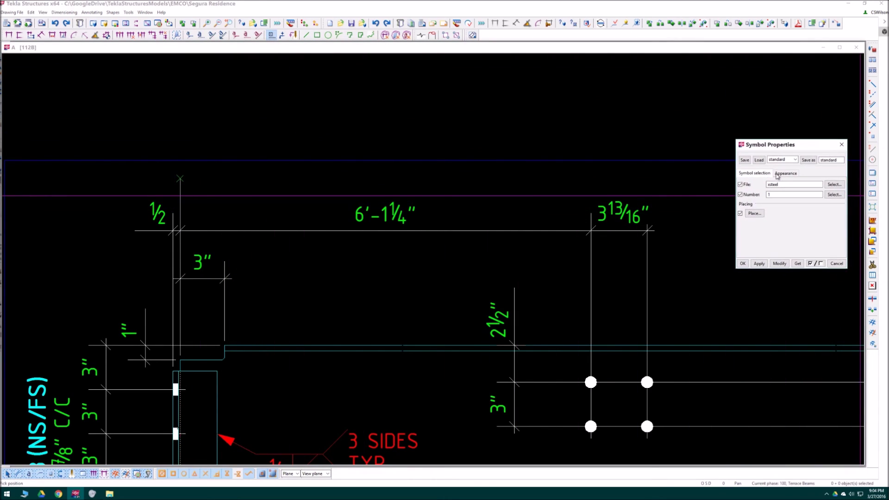
left_click(795, 160)
left_click(778, 196)
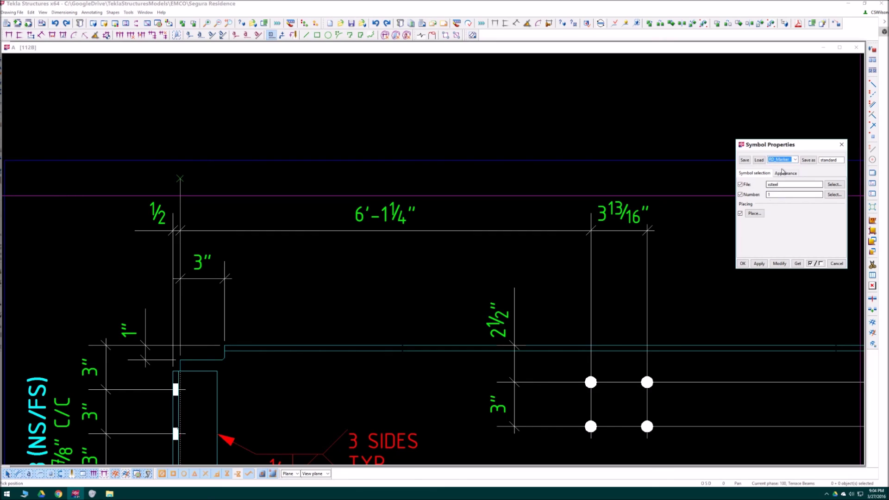
left_click(760, 160)
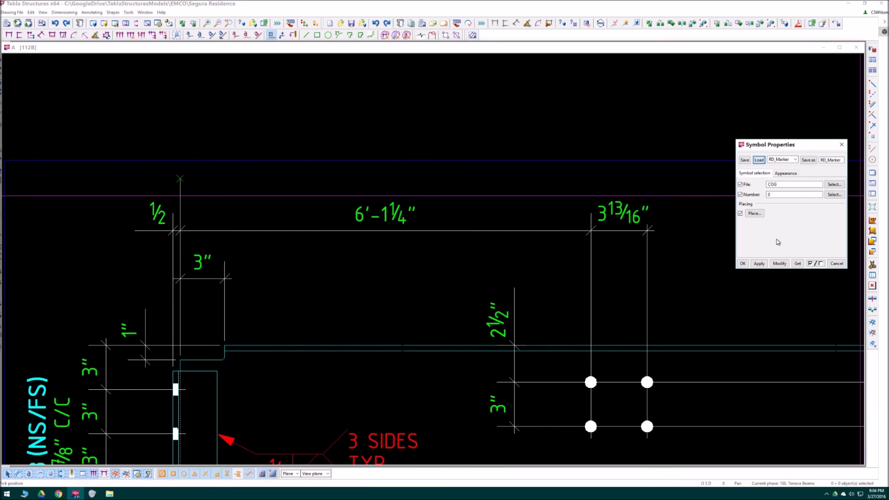
left_click(762, 263)
left_click_drag(773, 145, 888, 149)
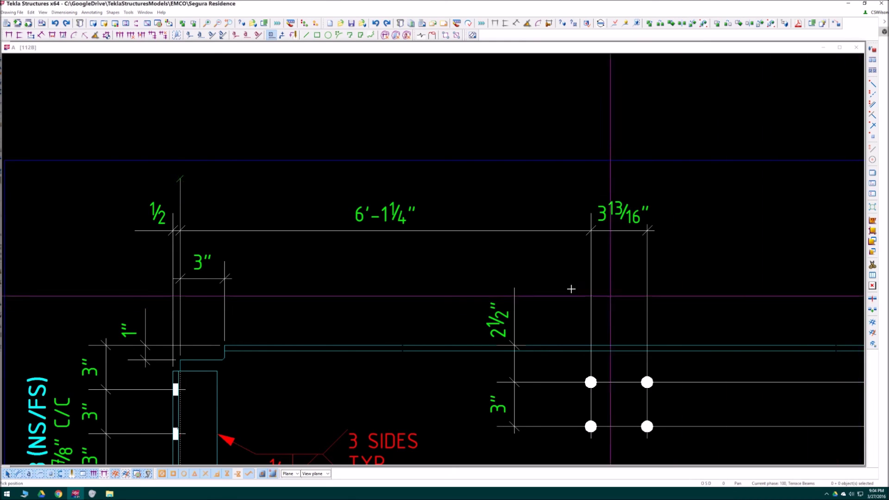
left_click(180, 191)
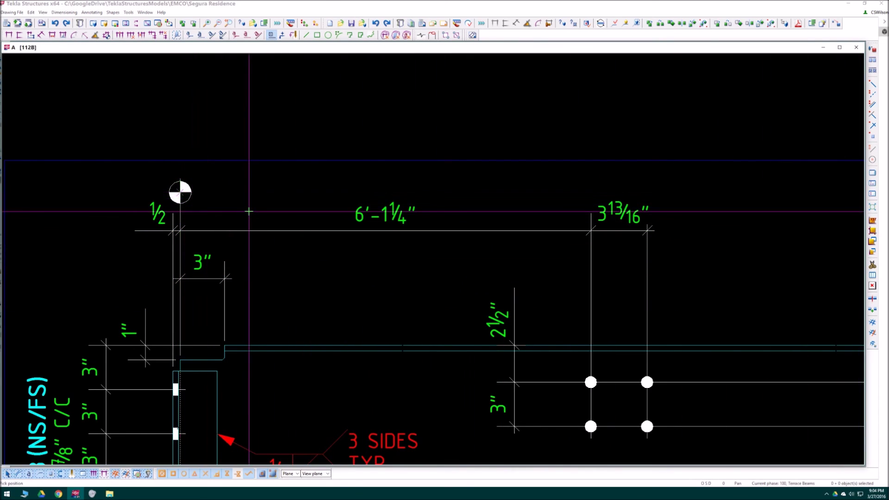
Remove the change clouds from the p1 part mark and the bolt hole note in drawing 112B.
scroll(172, 176, "up", 3)
scroll(187, 174, "down", 4)
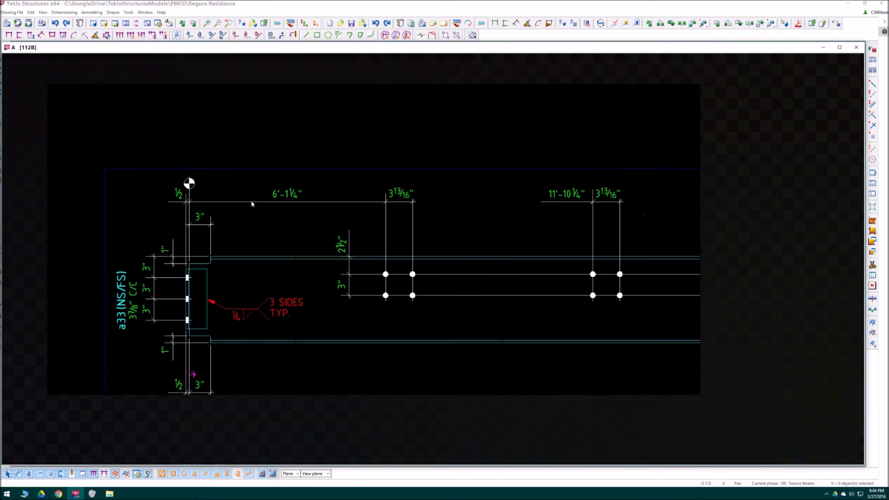
scroll(619, 202, "down", 2)
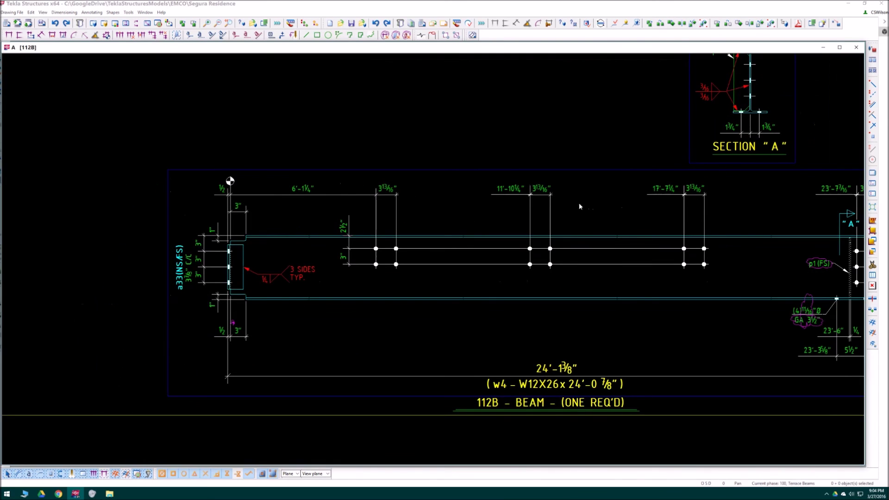
scroll(204, 238, "up", 3)
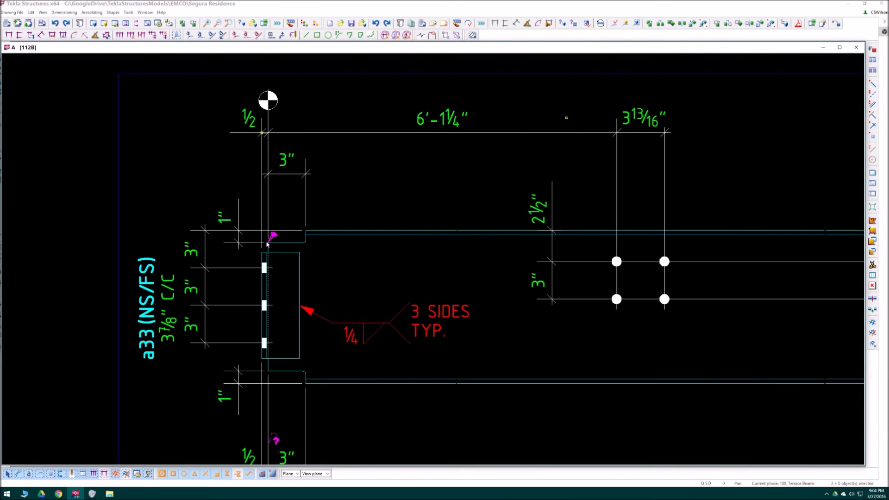
scroll(246, 238, "down", 5)
middle_click_drag(505, 290, 399, 274)
left_click(408, 261)
scroll(407, 261, "down", 1)
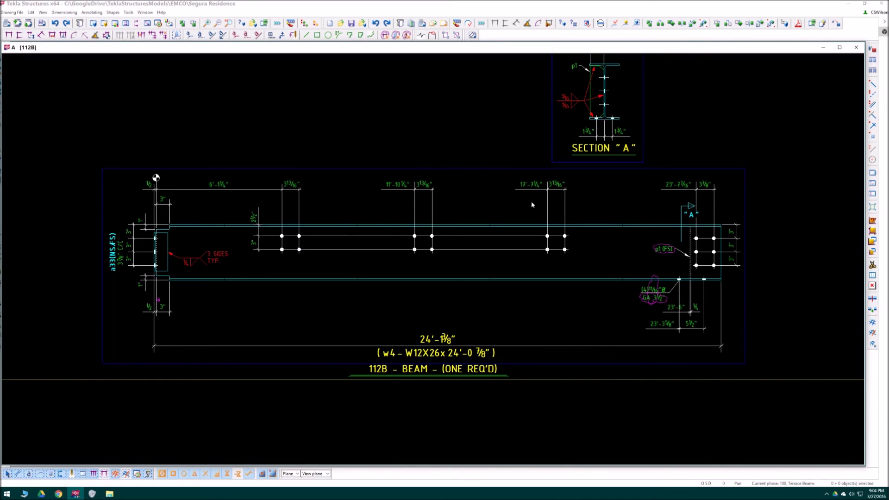
left_click(406, 35)
left_click(618, 119)
left_click(396, 35)
scroll(637, 220, "down", 1)
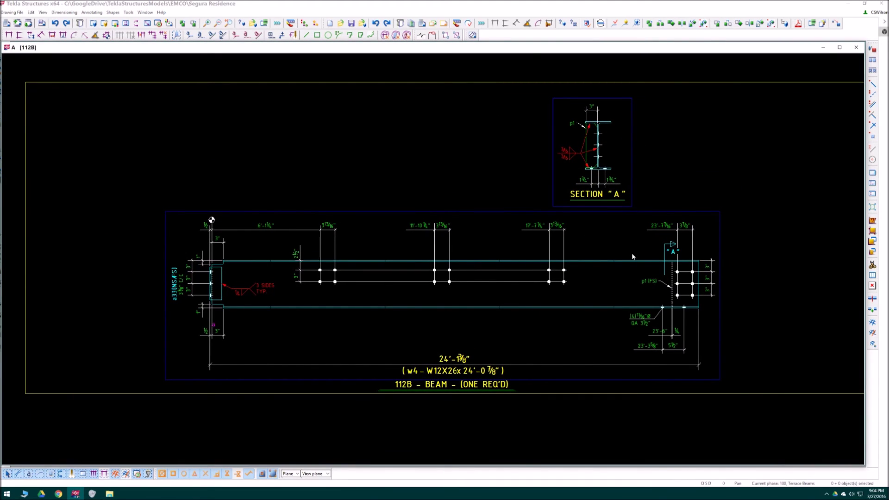
Rename the section mark at the beam's right end from A to D.
scroll(656, 266, "up", 2)
scroll(556, 213, "down", 3)
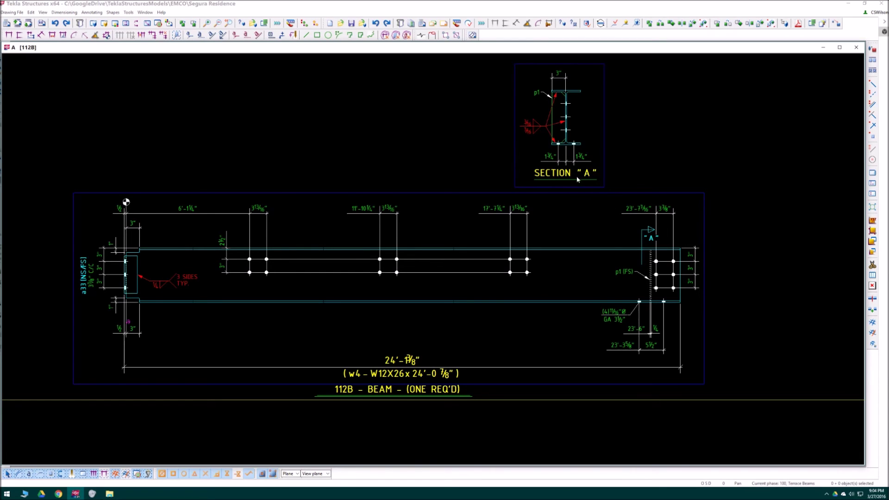
scroll(573, 199, "up", 2)
left_click(644, 262)
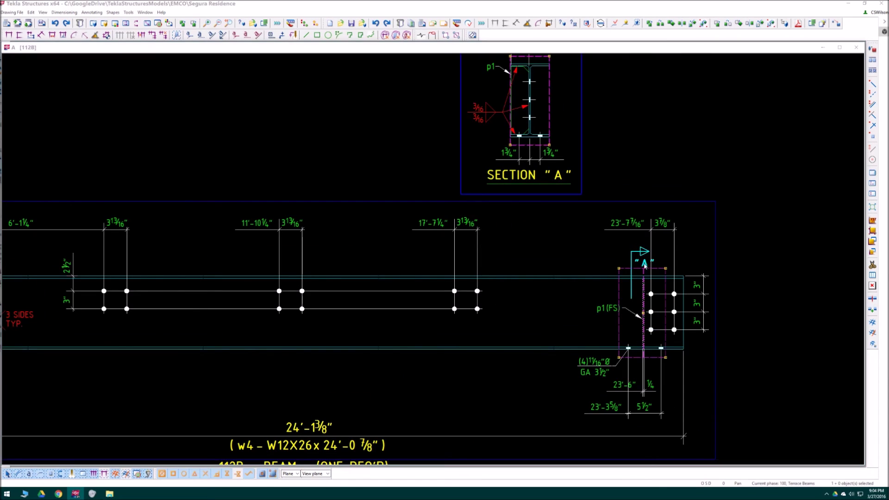
left_click_drag(888, 81, 754, 74)
double_click(740, 100)
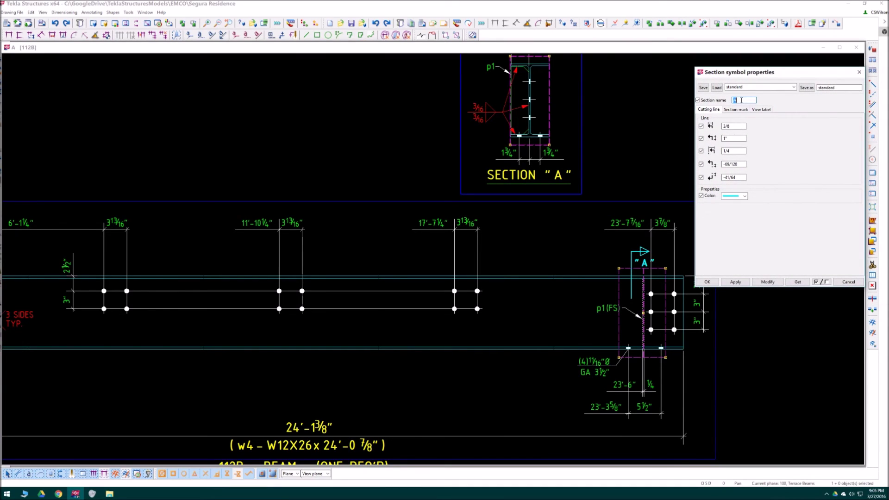
key("BackSpace")
key("Caps_Lock")
left_click(768, 282)
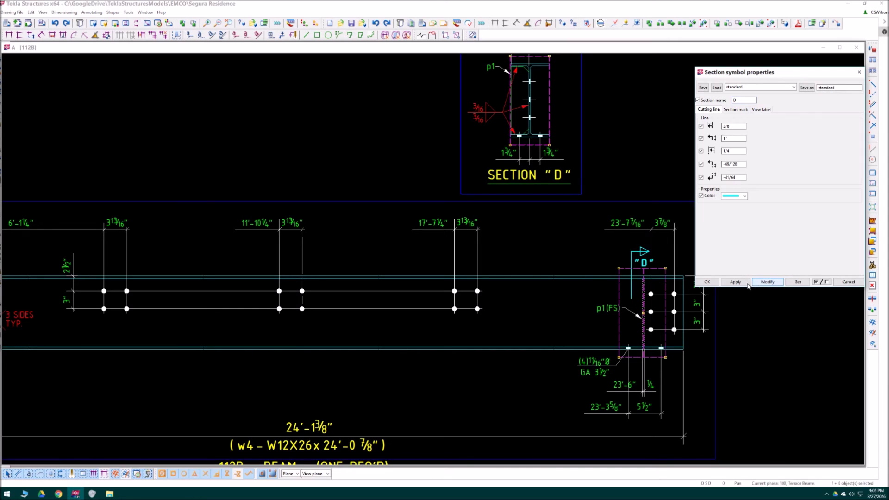
left_click(708, 282)
scroll(597, 252, "down", 2)
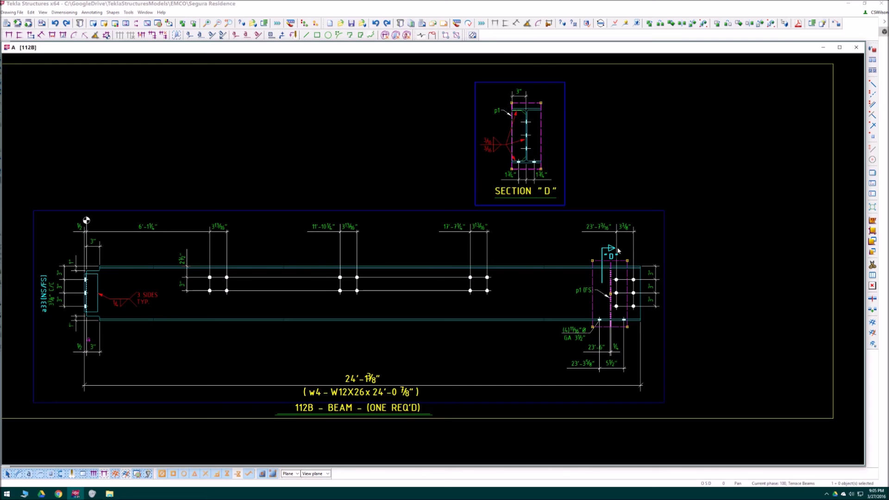
left_click(669, 190)
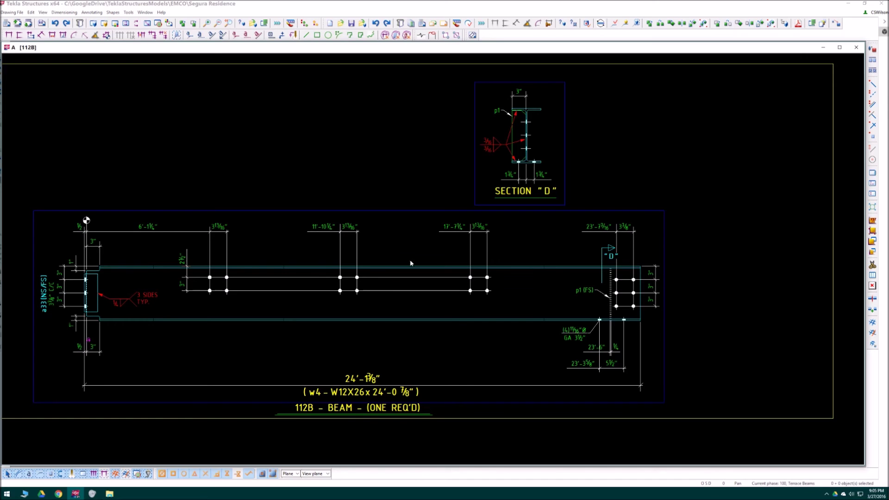
Close drawing 112B, then open beam drawing 112C and review its left end.
left_click(859, 49)
left_click(372, 225)
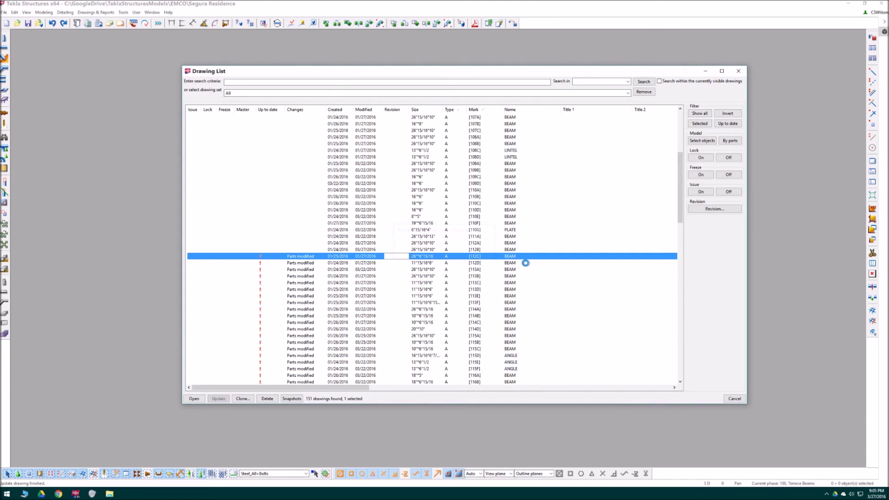
scroll(370, 287, "up", 3)
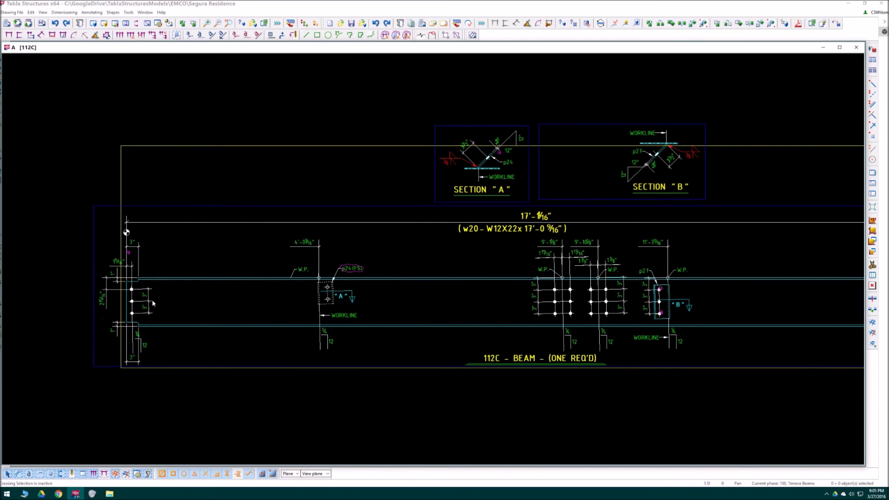
scroll(153, 303, "up", 2)
middle_click_drag(447, 278, 338, 263)
scroll(360, 251, "down", 2)
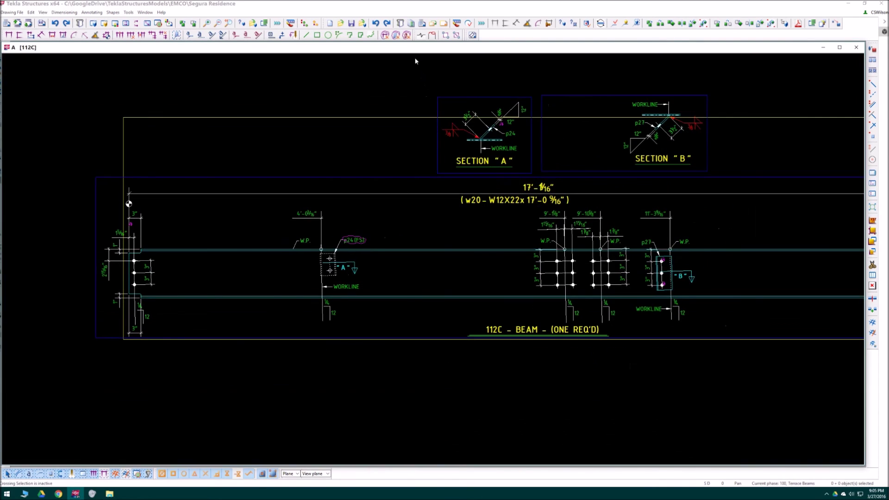
Remove the change clouds from drawing 112C and close it, keeping the changes and a snapshot.
left_click(385, 37)
left_click(396, 37)
left_click(407, 36)
scroll(438, 202, "down", 2)
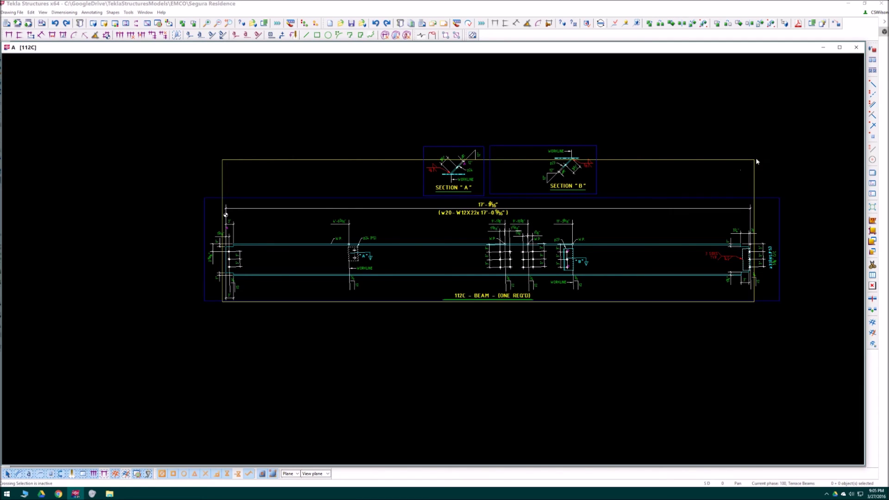
left_click(857, 47)
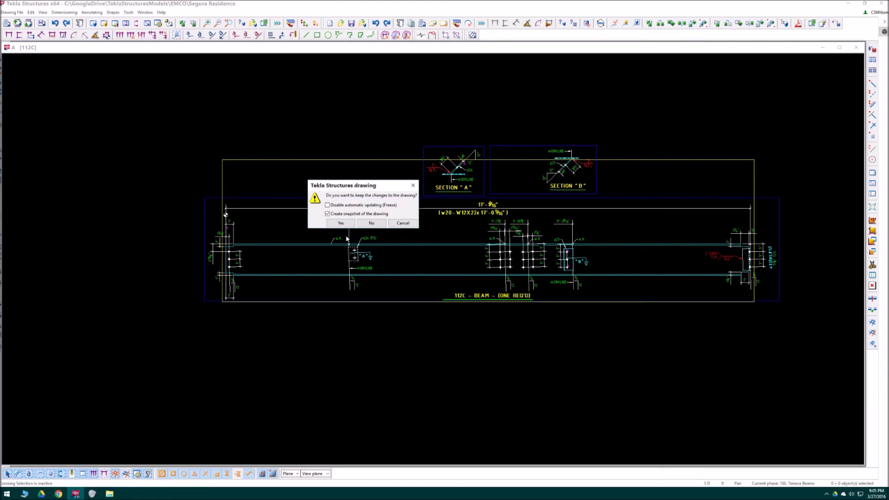
left_click(341, 224)
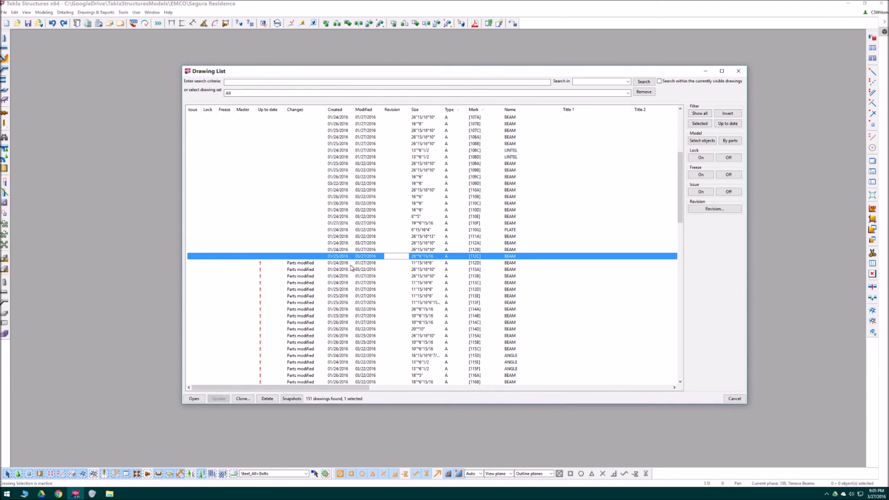
Open drawing 112D from the drawing list and close it, keeping the changes.
scroll(491, 226, "down", 1)
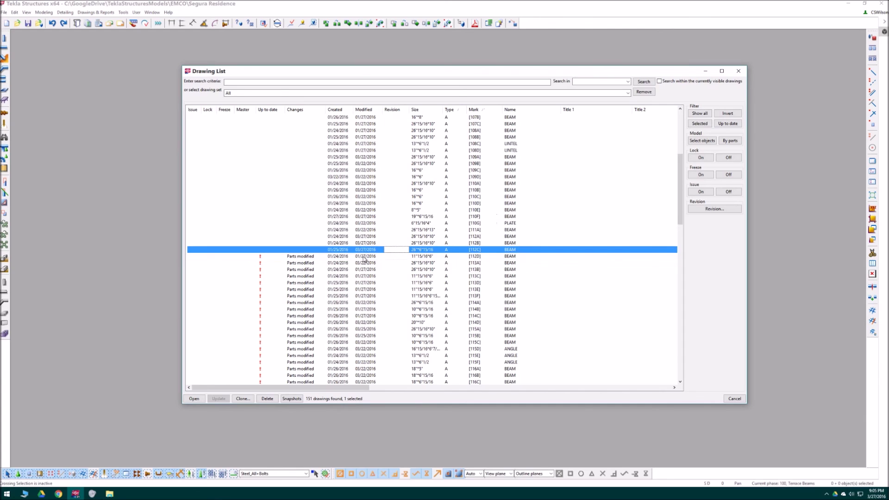
double_click(363, 257)
left_click(856, 47)
left_click(341, 223)
Open drawing 113A, check the whole sheet and close it, keeping the changes and a snapshot.
double_click(364, 263)
scroll(520, 268, "down", 1)
left_click(856, 47)
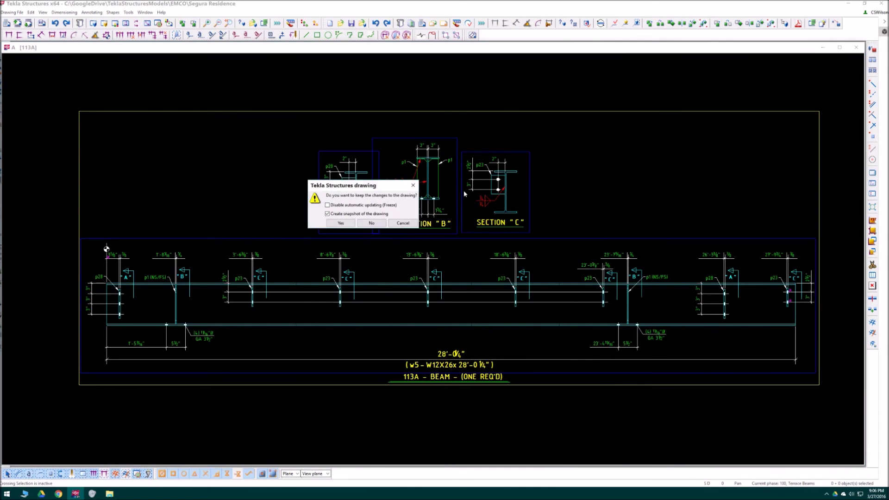
left_click(341, 223)
Open drawing 113B and rename the section mark at the left p27 plate to D.
double_click(363, 269)
scroll(188, 246, "up", 4)
double_click(286, 258)
type("D")
left_click(768, 282)
Rename the section marks at both p1 stiffeners of beam 113B to F.
double_click(299, 231)
type("F")
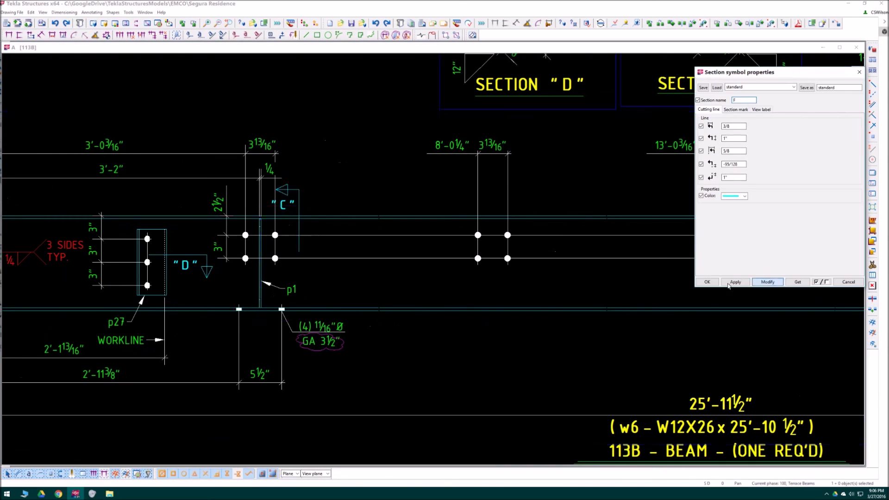
left_click(771, 282)
scroll(533, 259, "down", 2)
double_click(635, 189)
type("F")
left_click(768, 282)
Rename the section mark at the right p27 plate to E and close drawing 113B.
double_click(660, 212)
type("E")
left_click(765, 283)
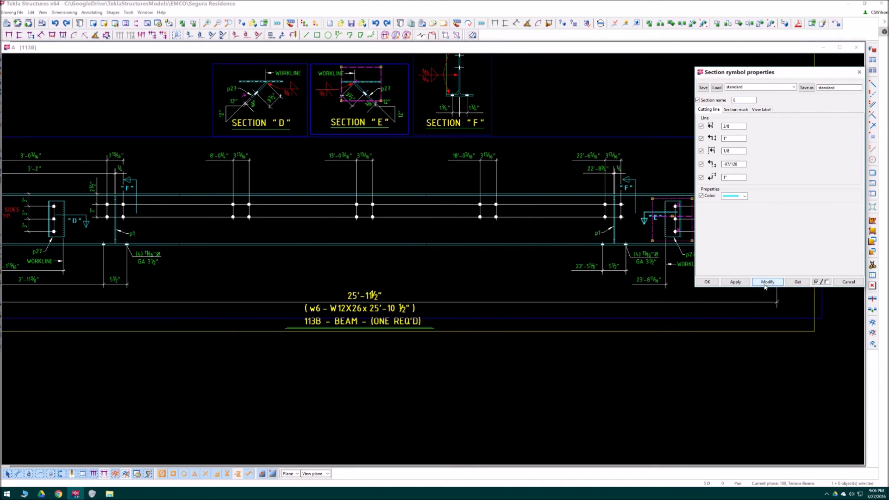
left_click(707, 282)
scroll(614, 254, "down", 2)
left_click(856, 48)
Open and close drawings 113C, 113D, 113E and 113F one after another from the drawing list.
double_click(363, 275)
left_click(856, 47)
double_click(364, 281)
left_click(341, 223)
double_click(364, 287)
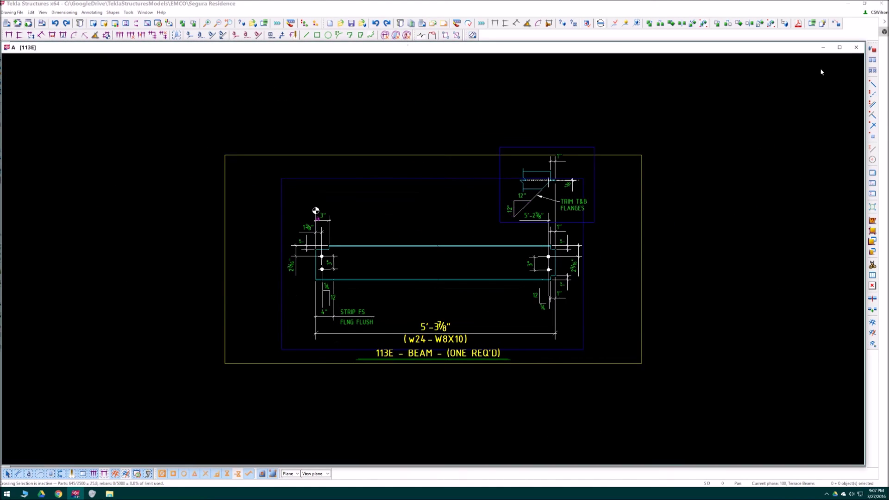
left_click(856, 47)
double_click(364, 293)
left_click(856, 48)
Open drawing 114A, inspect its details up close and close it, keeping the changes.
double_click(363, 299)
scroll(575, 259, "up", 2)
left_click(490, 282)
scroll(649, 213, "down", 1)
scroll(264, 259, "up", 3)
scroll(487, 288, "down", 1)
scroll(629, 141, "down", 2)
left_click(856, 47)
left_click(341, 223)
Open and close drawings 114B and 114C, inspecting the details of 114C.
double_click(364, 305)
left_click(857, 48)
double_click(363, 311)
scroll(324, 125, "up", 2)
scroll(270, 123, "down", 1)
left_click(856, 48)
Open drawing 114D, check its right end and sections, and close it, keeping the changes.
double_click(364, 317)
scroll(672, 315, "up", 2)
scroll(558, 268, "down", 1)
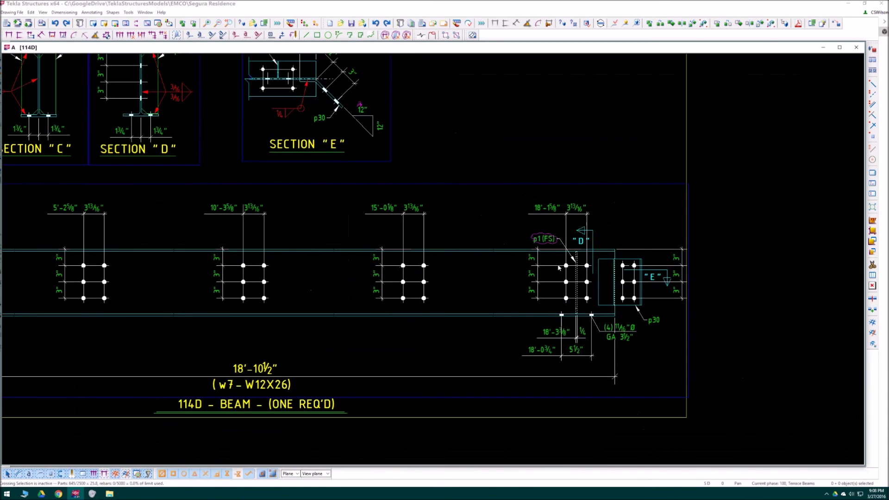
scroll(713, 260, "down", 1)
left_click(857, 47)
left_click(341, 224)
Open drawing 115A, inspect its details and close it.
double_click(363, 323)
scroll(432, 287, "up", 3)
scroll(451, 283, "down", 1)
middle_click_drag(454, 284, 475, 325)
left_click(856, 47)
Open and close drawings 115B, 115C and 115D in turn, keeping the changes to 115D.
double_click(364, 329)
left_click(856, 47)
double_click(364, 335)
left_click(856, 48)
double_click(364, 341)
scroll(587, 251, "down", 1)
left_click(856, 47)
left_click(341, 223)
Open and close drawings 115E and 115F in turn, keeping the changes to 115E.
double_click(364, 347)
left_click(857, 48)
left_click(341, 224)
double_click(364, 353)
left_click(856, 47)
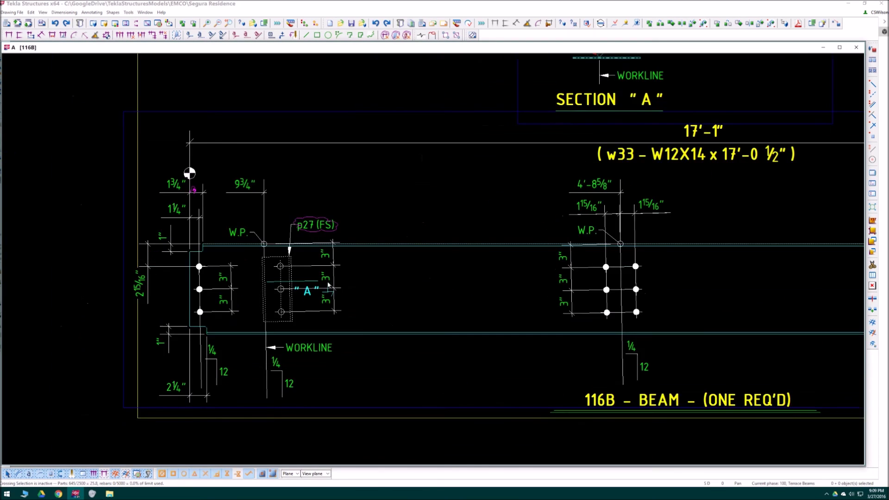
Remove the change clouds from drawing 116B before closing it, and review the sections of drawing 116D.
left_click(385, 36)
left_click(857, 47)
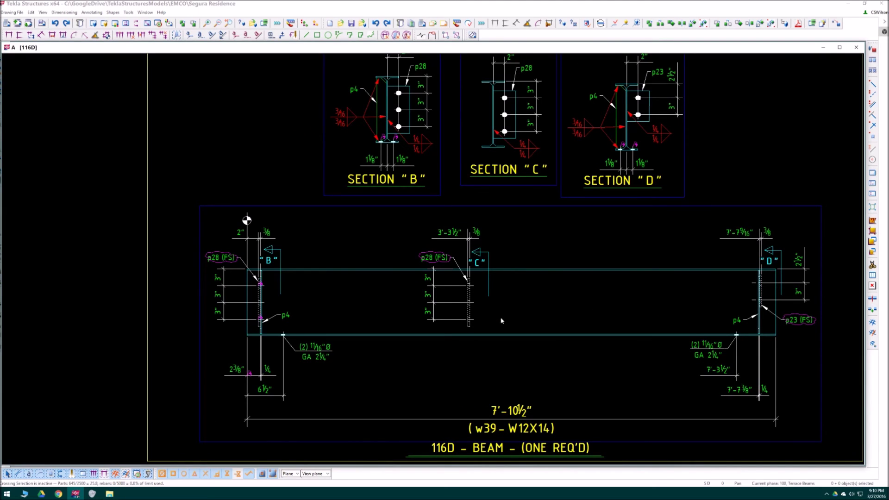
scroll(535, 139, "up", 1)
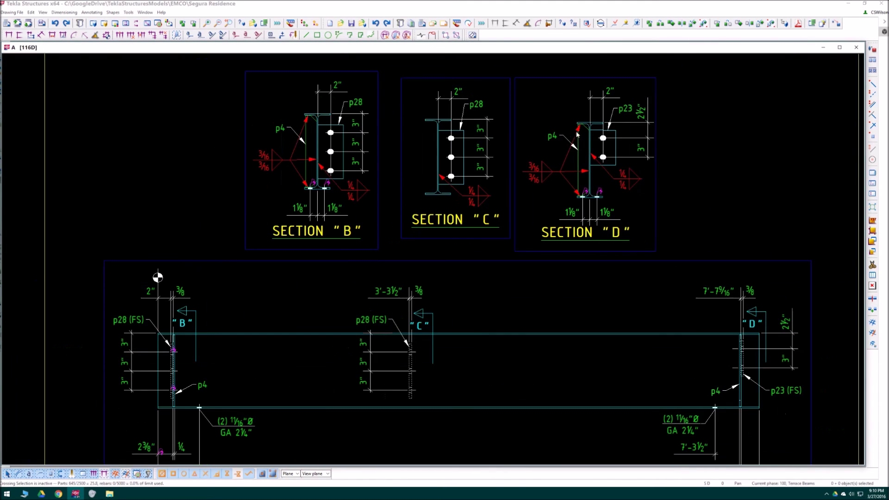
scroll(469, 255, "down", 3)
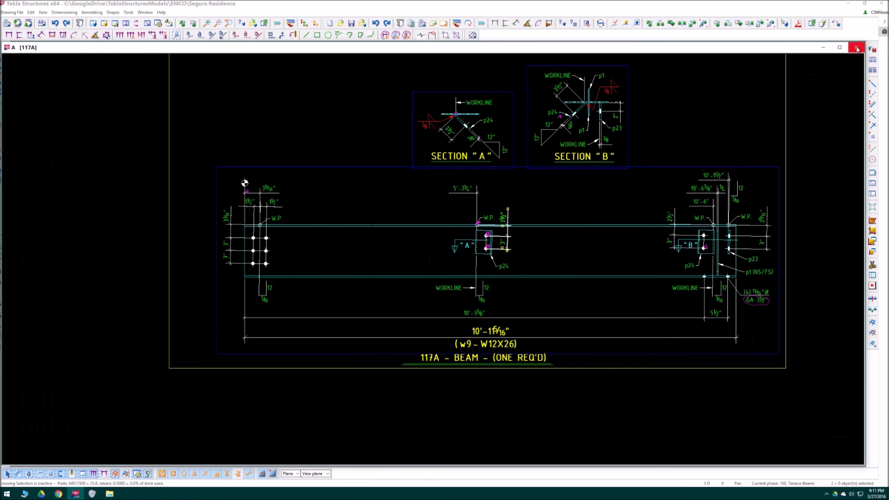
Close drawing 117A, then check the following beam drawings one by one and close each.
left_click(857, 48)
scroll(464, 320, "up", 2)
middle_click_drag(510, 338, 501, 342)
scroll(448, 284, "up", 3)
scroll(272, 268, "down", 2)
left_click(857, 47)
scroll(450, 264, "up", 2)
middle_click_drag(450, 265, 465, 238)
left_click(857, 47)
scroll(343, 271, "up", 2)
left_click(857, 47)
left_click(344, 223)
left_click(857, 47)
Check the updated angle drawings one by one, closing each in turn until drawing 119F is open.
scroll(427, 270, "up", 2)
left_click(856, 48)
left_click(857, 48)
scroll(494, 324, "up", 2)
left_click(857, 48)
scroll(383, 304, "up", 2)
left_click(857, 48)
left_click(343, 224)
scroll(426, 315, "up", 2)
left_click(856, 48)
scroll(428, 310, "up", 2)
left_click(857, 48)
left_click(343, 222)
scroll(417, 332, "up", 2)
left_click(856, 48)
left_click(857, 47)
left_click(856, 47)
scroll(153, 357, "up", 2)
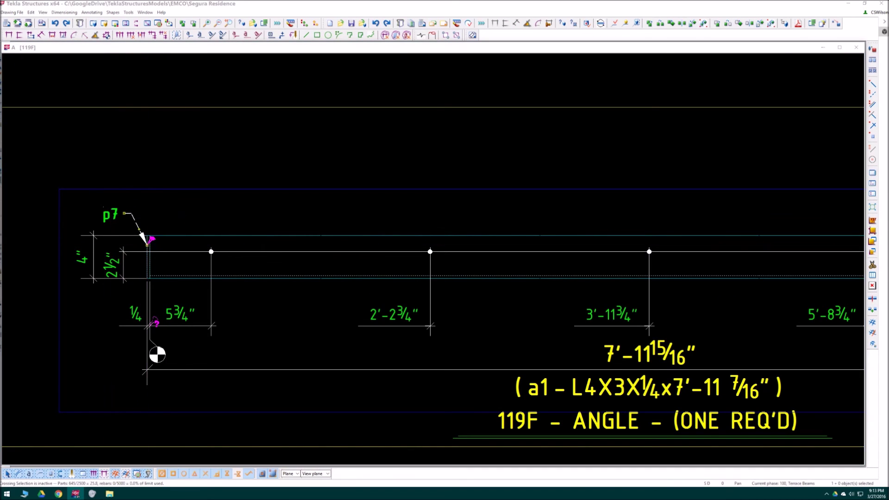
Set the part marks of drawing 119F not to use hidden lines for hidden parts through the assembly drawing properties.
double_click(110, 214)
left_click(807, 228)
scroll(421, 209, "down", 3)
double_click(421, 209)
left_click(498, 249)
left_click(659, 198)
left_click(730, 306)
left_click(713, 318)
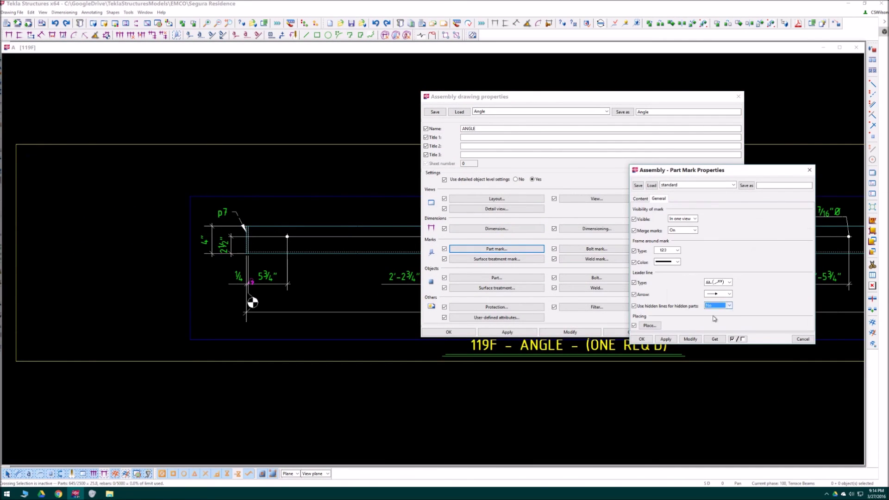
left_click(642, 339)
left_click(570, 333)
left_click(449, 333)
scroll(215, 216, "up", 3)
scroll(139, 213, "down", 3)
Close drawing 119F, then open and close the next updated angle drawings, keeping their changes.
left_click(856, 48)
left_click(857, 47)
left_click(342, 221)
left_click(857, 47)
left_click(341, 221)
scroll(417, 296, "down", 1)
left_click(857, 47)
left_click(341, 221)
Go through the remaining updated 120-series angle drawings up to 120G, keeping the changes on closing each.
left_click(857, 48)
left_click(341, 222)
left_click(857, 48)
left_click(341, 221)
left_click(857, 48)
left_click(345, 222)
left_click(857, 48)
left_click(342, 222)
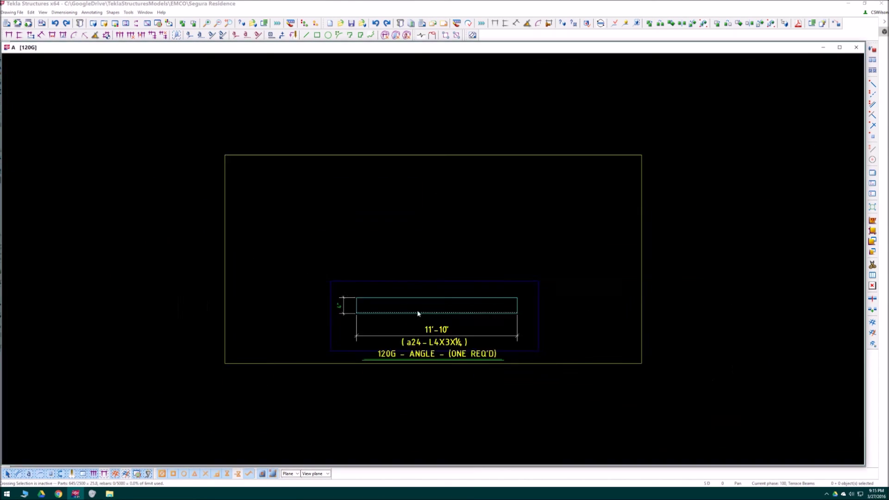
left_click(857, 48)
left_click(341, 221)
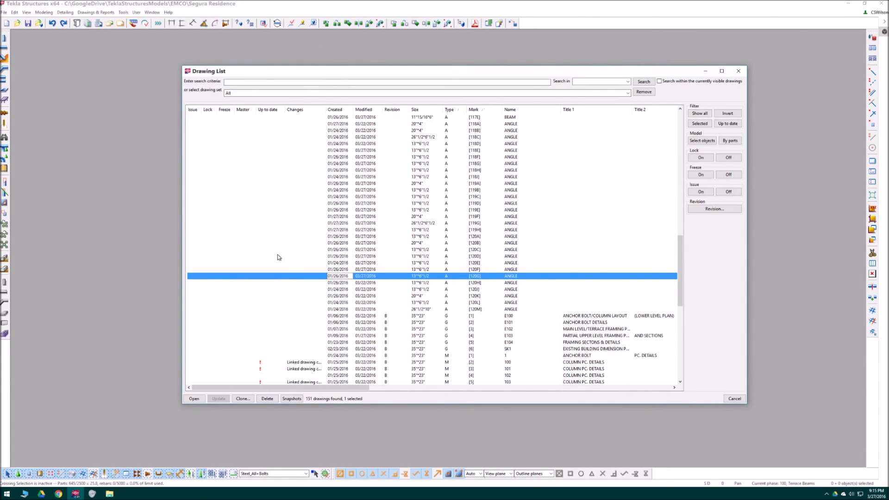
Look through the drawing list for modified drawings and open column drawing 100D.
scroll(468, 256, "up", 10)
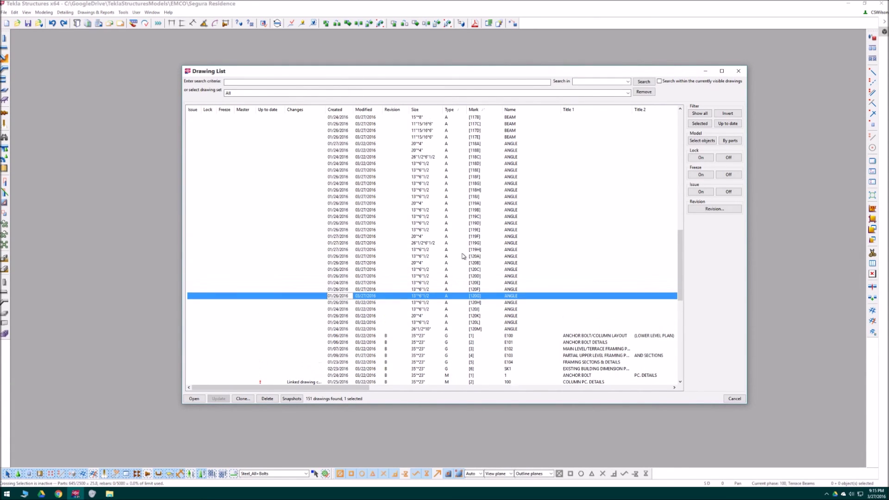
scroll(464, 256, "up", 2)
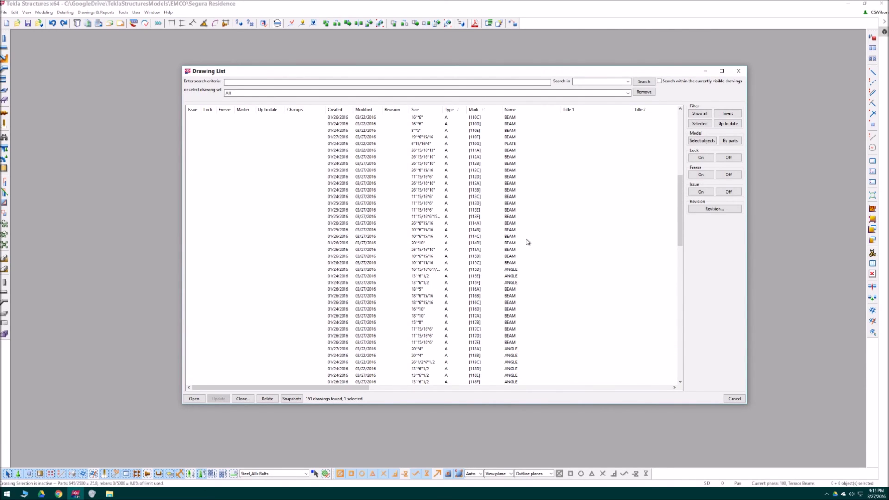
scroll(418, 199, "up", 3)
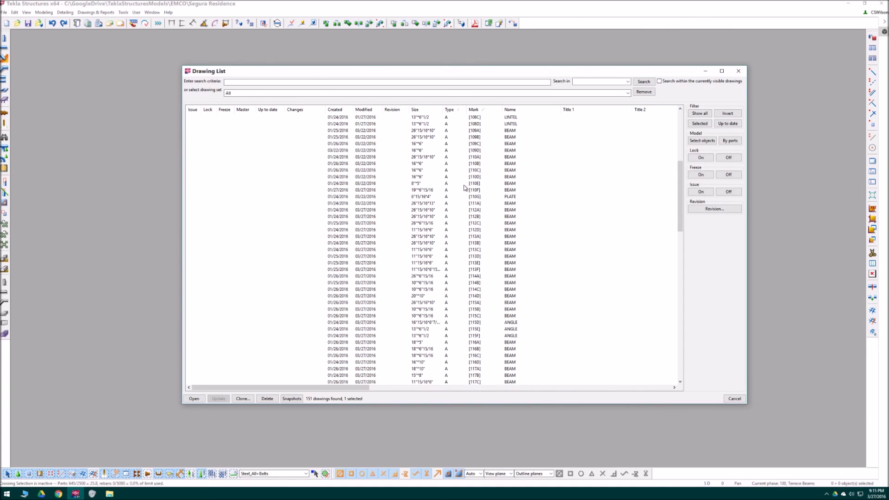
scroll(480, 211, "up", 5)
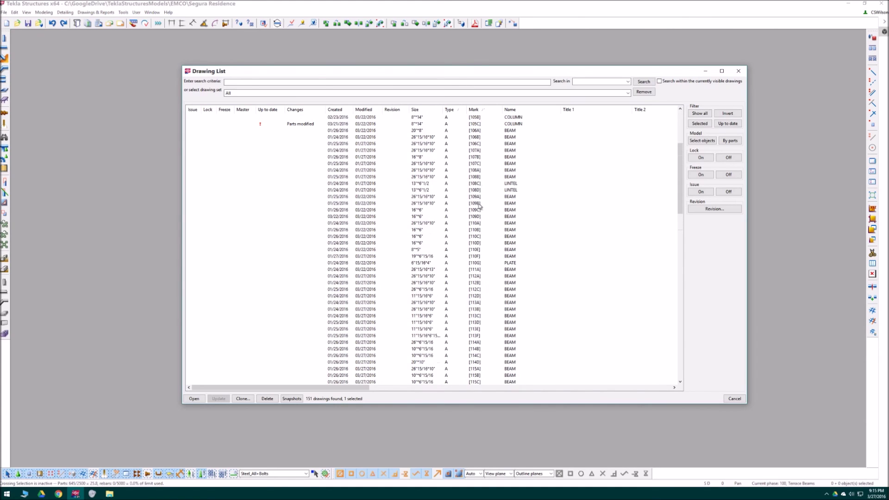
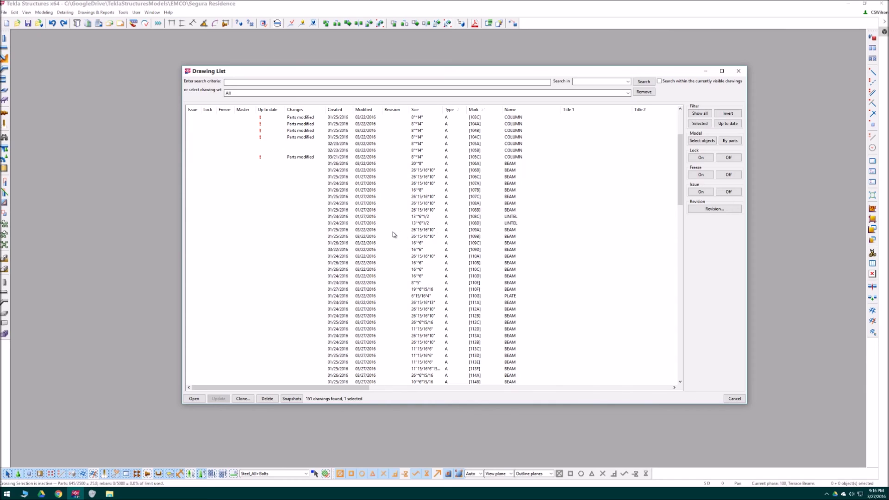
scroll(439, 184, "up", 5)
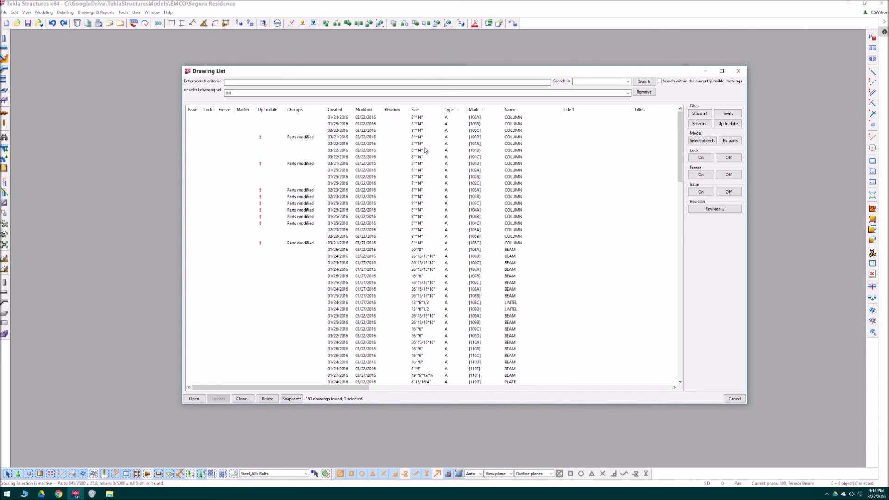
double_click(478, 139)
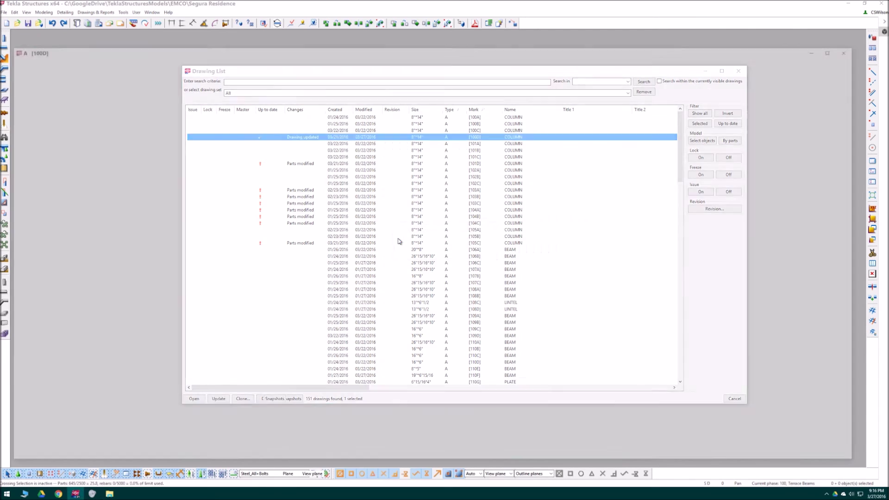
Examine the column views, base plate details and lower elevation mark of drawing 100D.
scroll(461, 238, "up", 8)
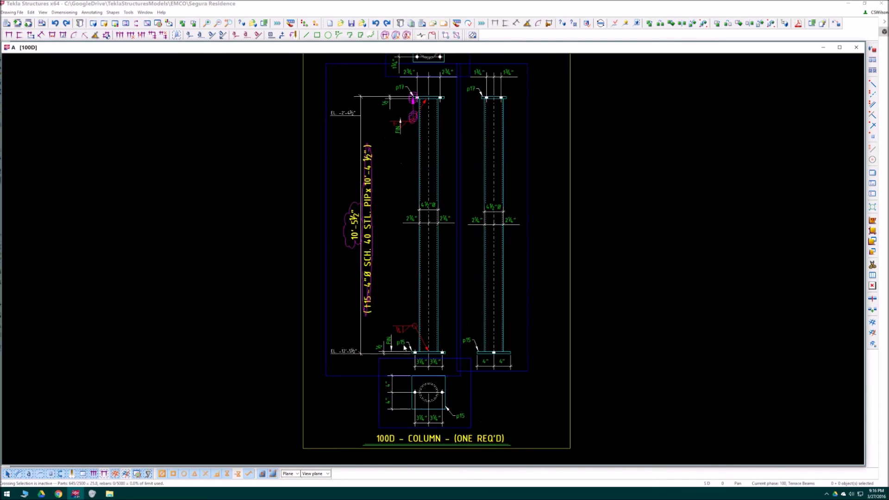
scroll(463, 333, "down", 5)
scroll(463, 388, "up", 2)
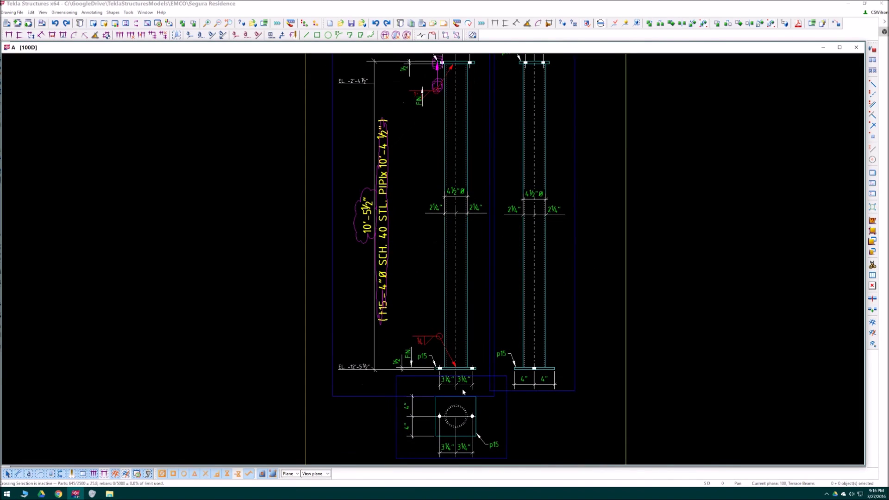
scroll(426, 399, "down", 2)
scroll(451, 343, "up", 5)
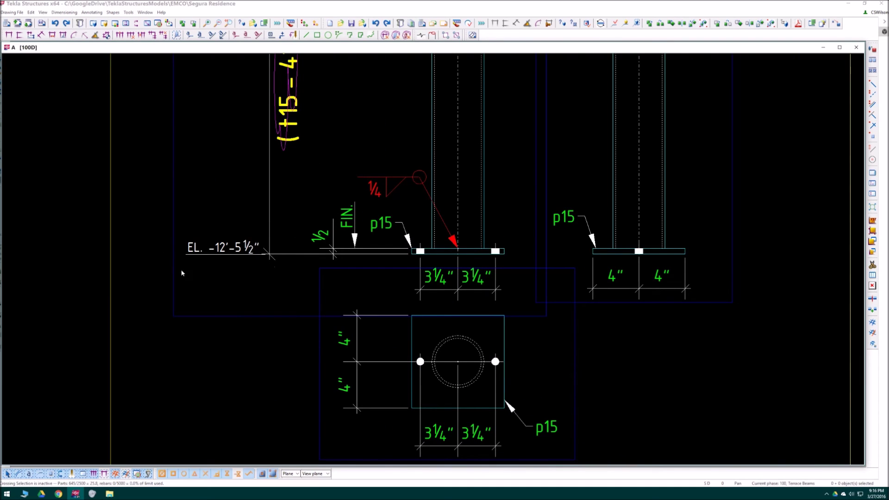
scroll(343, 229, "down", 1)
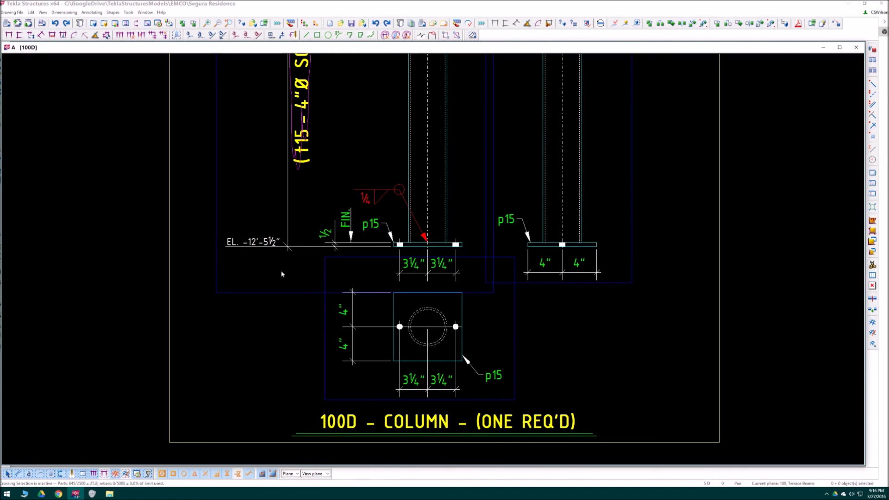
scroll(472, 269, "down", 3)
scroll(454, 204, "up", 1)
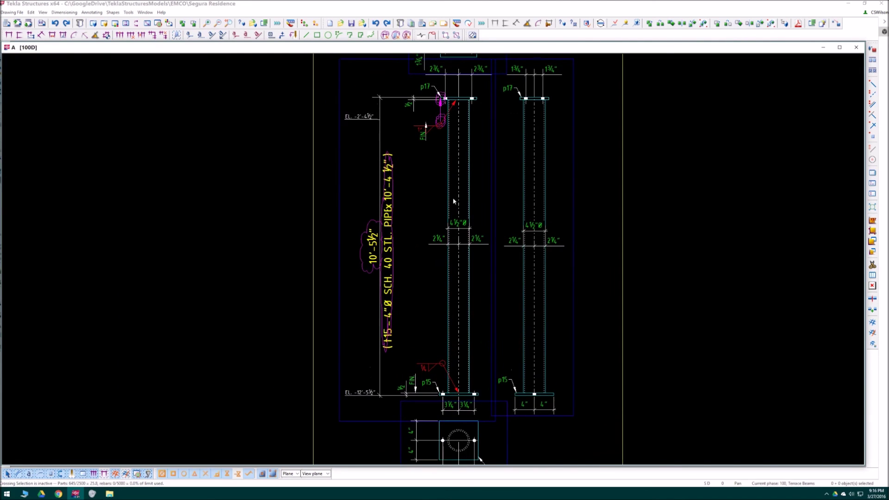
Check the elevation mark near the column's top in drawing 100D and remove the drawing's change clouds.
middle_click_drag(448, 119, 448, 181)
scroll(433, 145, "up", 3)
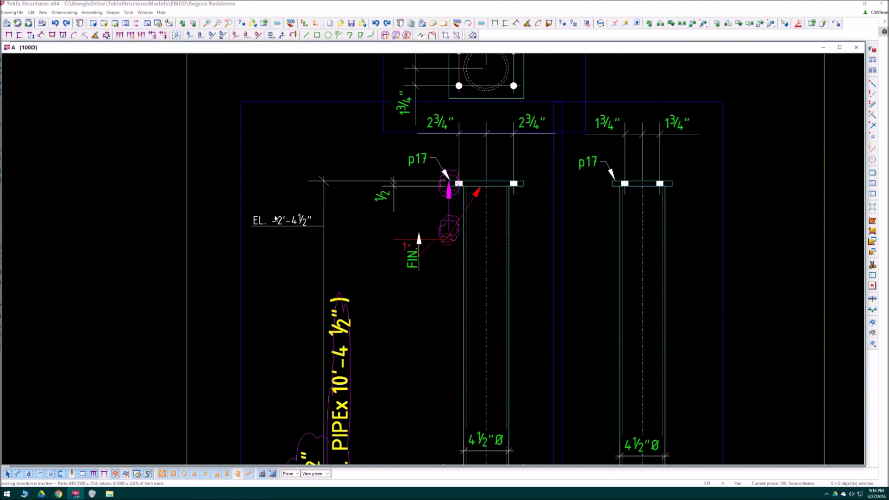
left_click(280, 224)
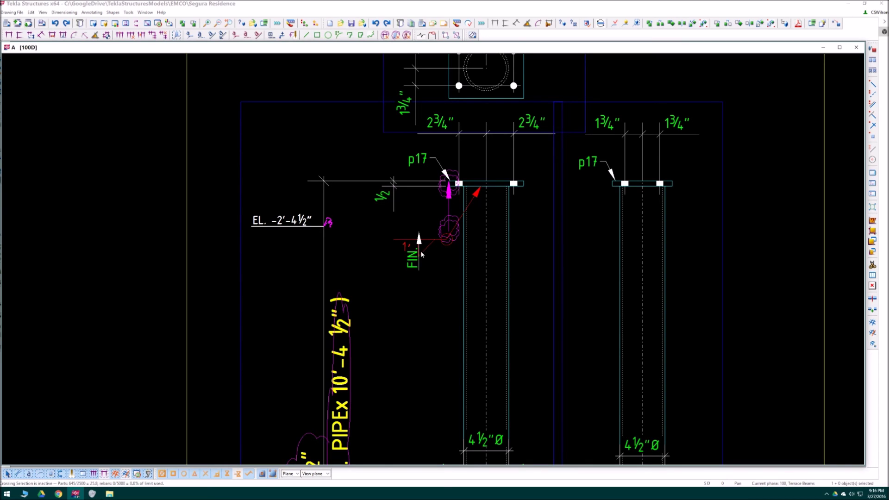
scroll(501, 208, "down", 1)
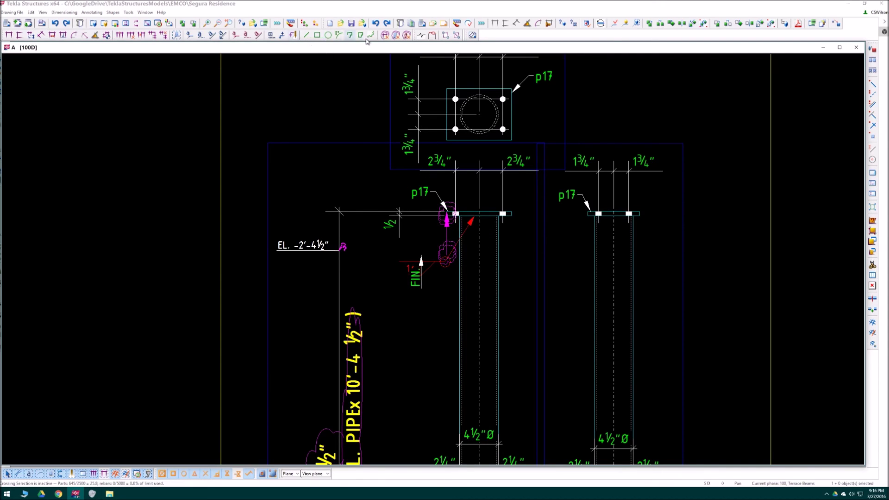
left_click(389, 39)
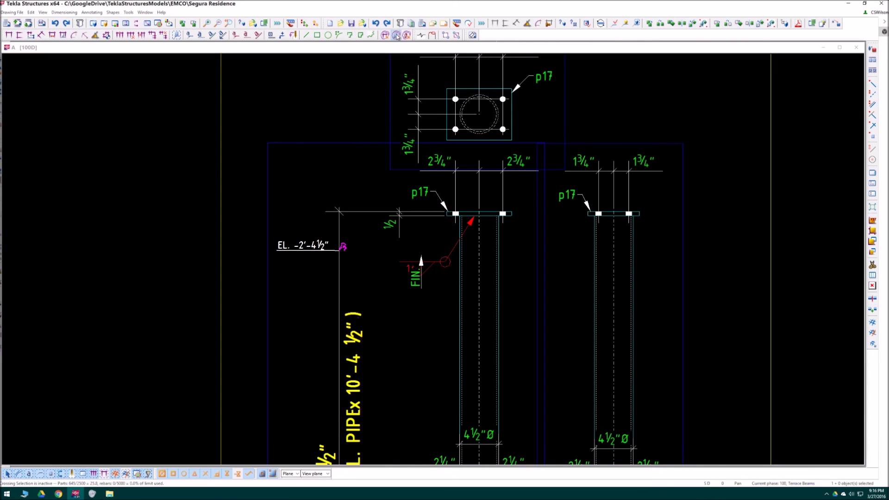
left_click(396, 247)
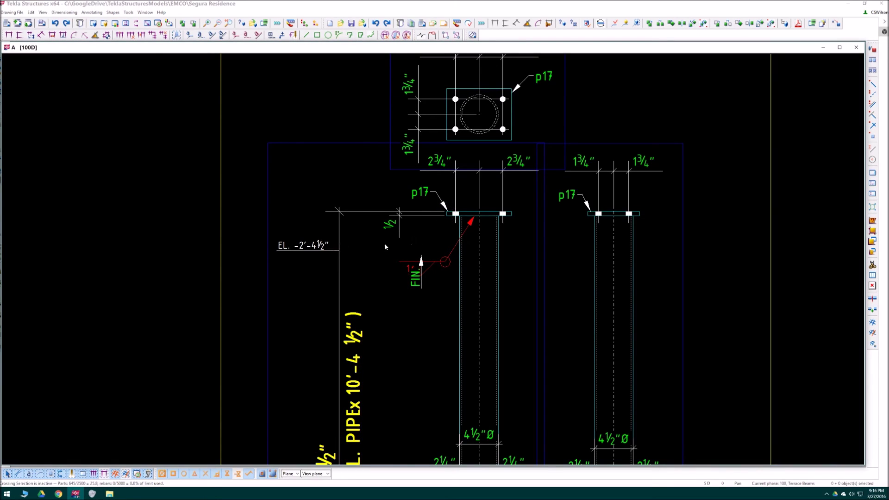
Try to refresh the column's upper elevation mark by reapplying its level mark properties.
left_click(309, 251)
double_click(310, 252)
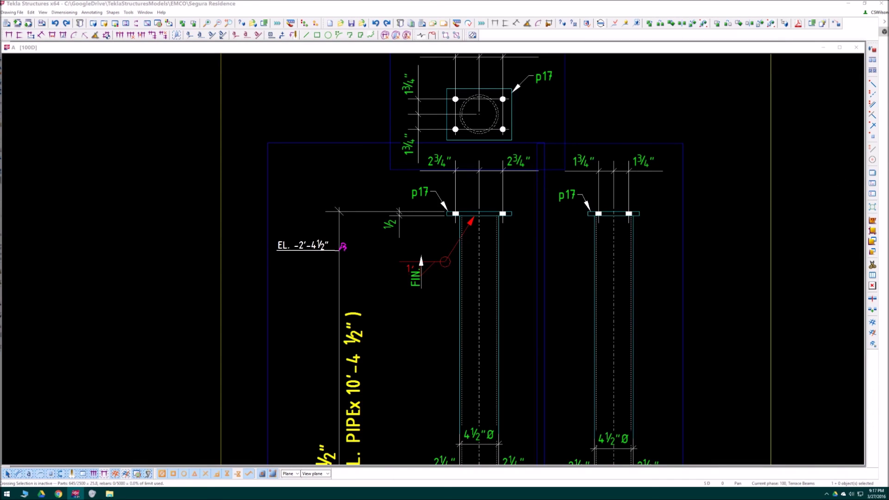
left_click(758, 243)
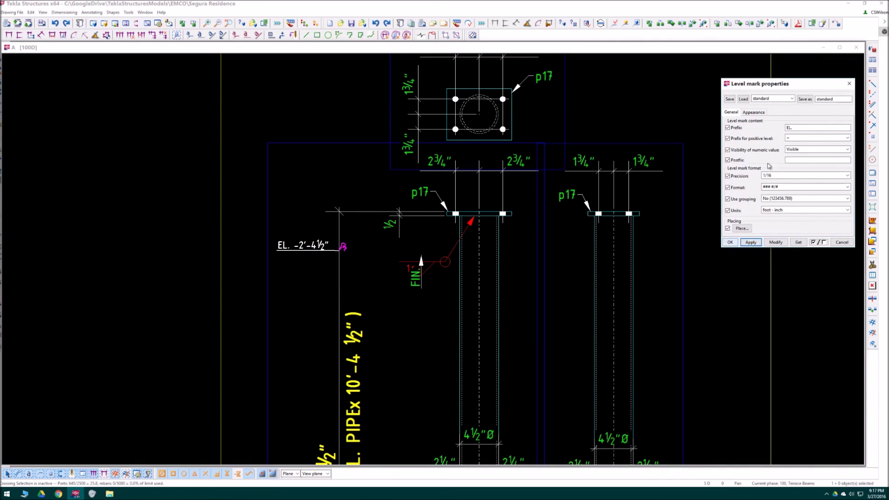
left_click(730, 243)
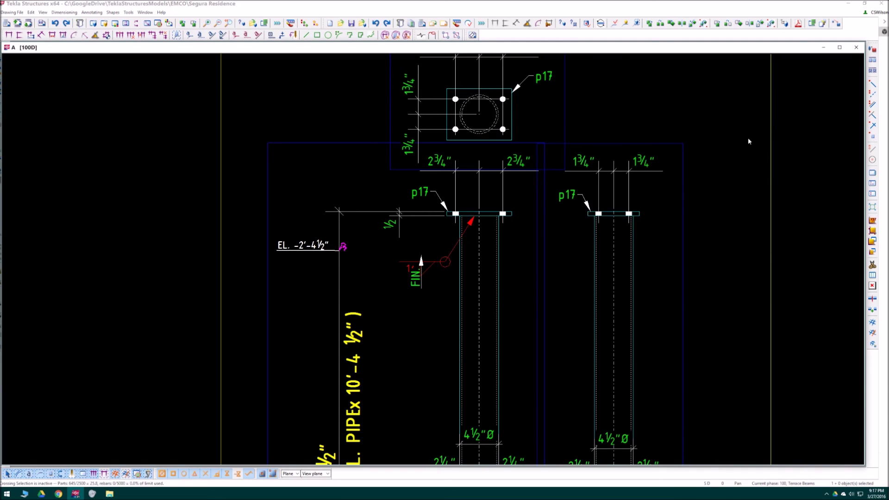
double_click(321, 247)
left_click_drag(755, 85, 888, 73)
left_click(679, 173)
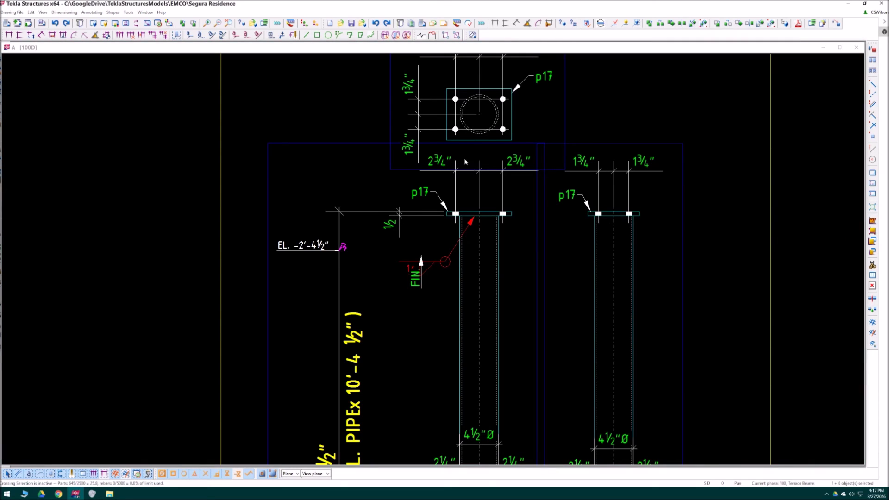
Add a level mark at the top of plate p17, align it with the dimension's extension line, and delete the outdated upper mark.
left_click(282, 34)
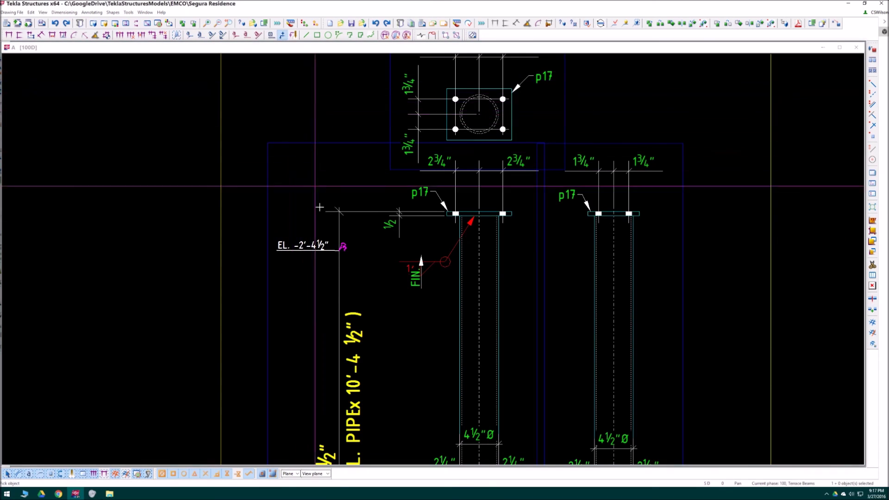
scroll(317, 204, "up", 2)
left_click(359, 214)
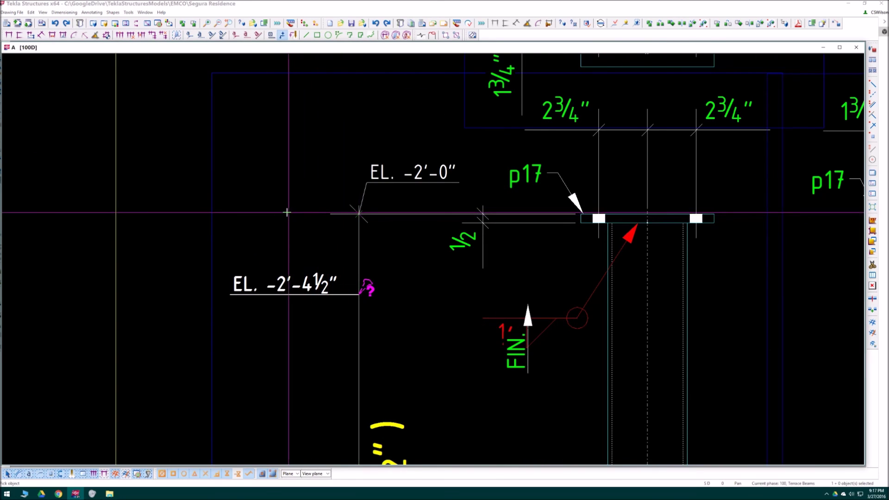
left_click(432, 175)
left_click_drag(432, 175, 313, 204)
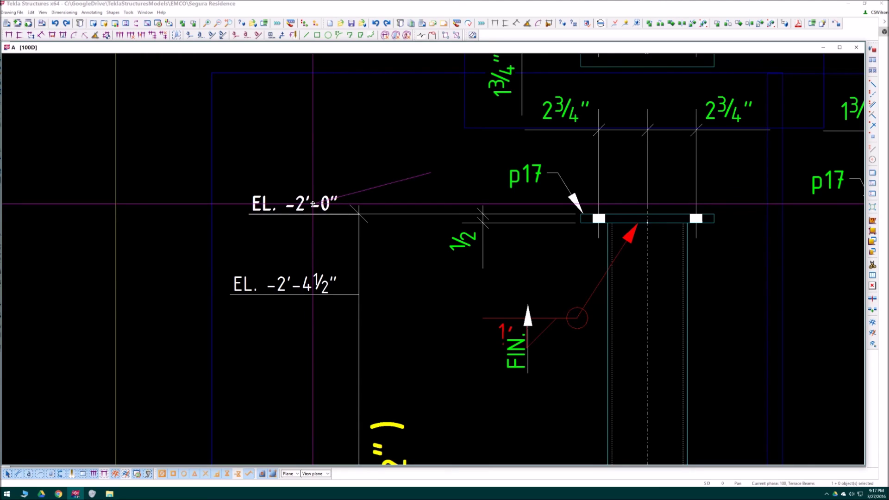
left_click(313, 204)
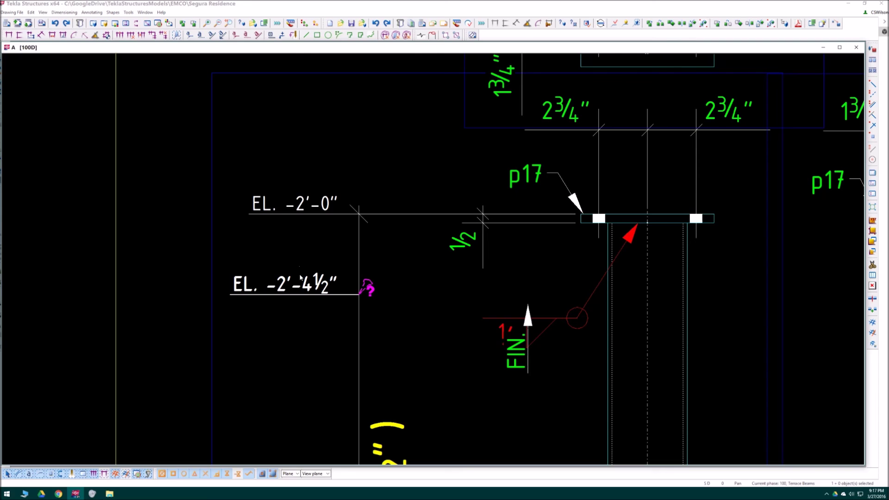
key("Delete")
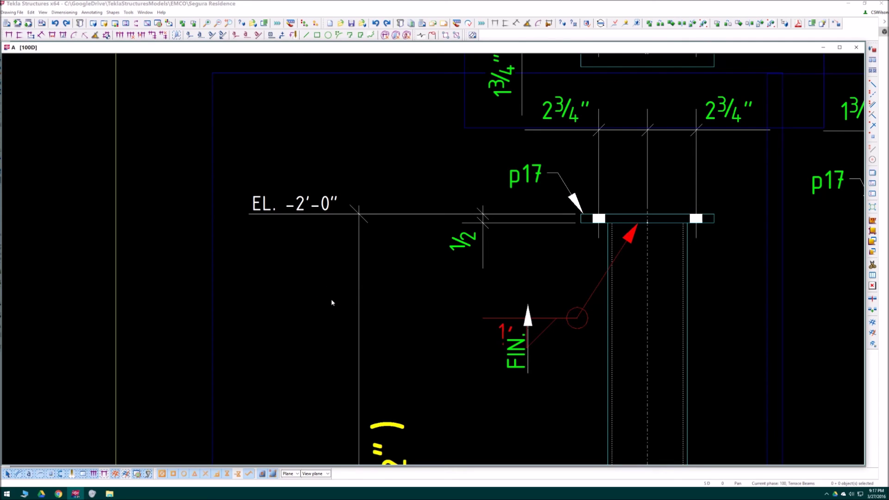
Move the upper FIN. arrow straight up with a linear move so its tip meets the underside of plate p17.
left_click(532, 322)
right_click(540, 317)
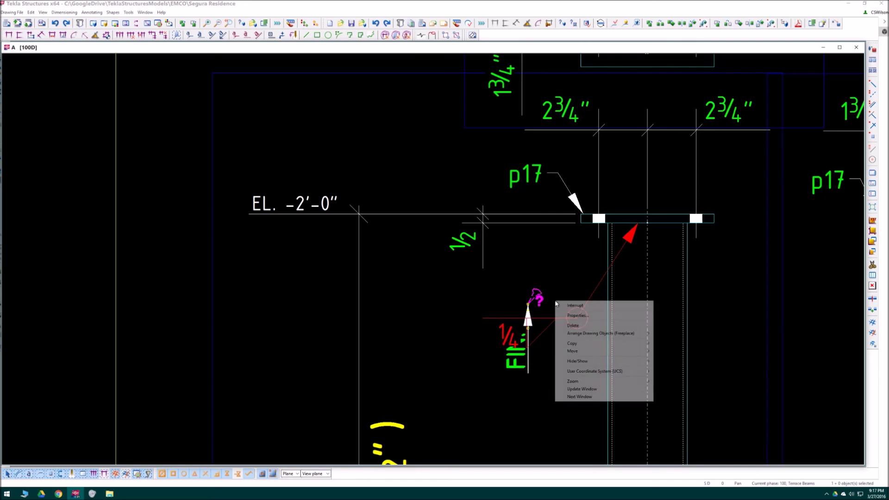
mouse_move(590, 345)
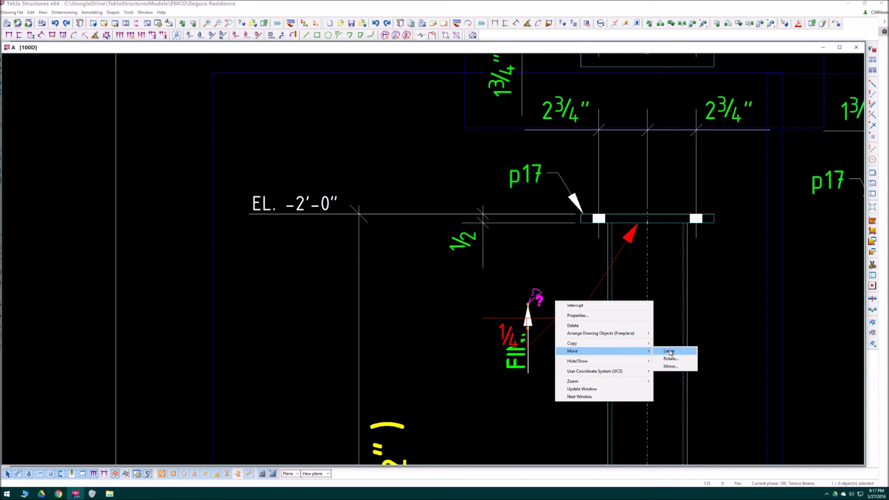
left_click(667, 353)
left_click(529, 304)
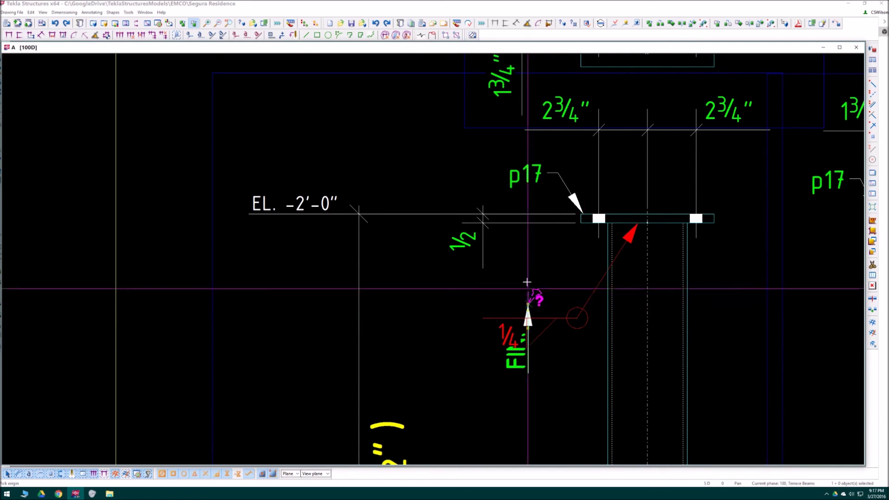
left_click(528, 223)
scroll(547, 245, "up", 1)
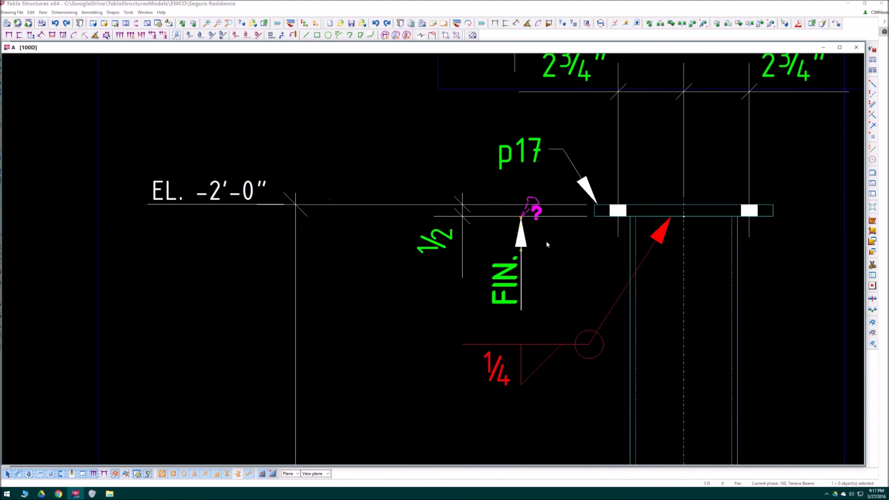
scroll(550, 246, "up", 2)
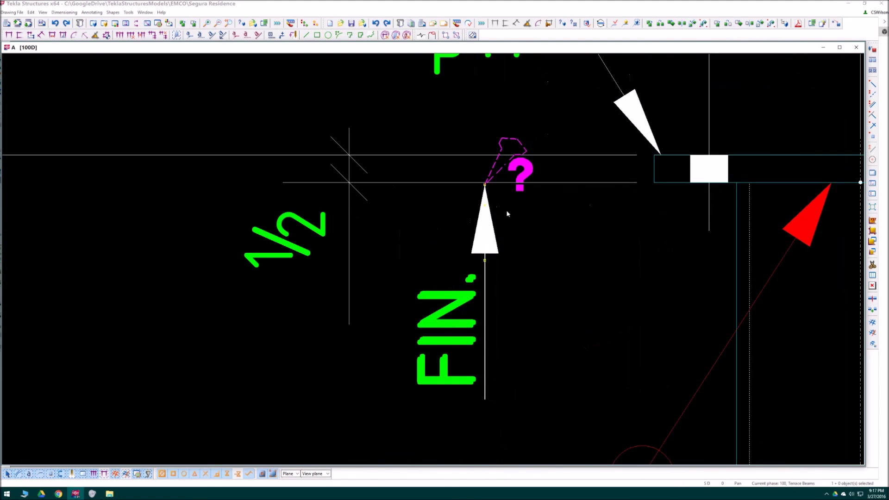
Snap the upper FIN. arrow's tip to the 1/2 dimension's lower extension line, straighten it, and close drawing 100D keeping its changes and snapshot.
left_click(485, 185)
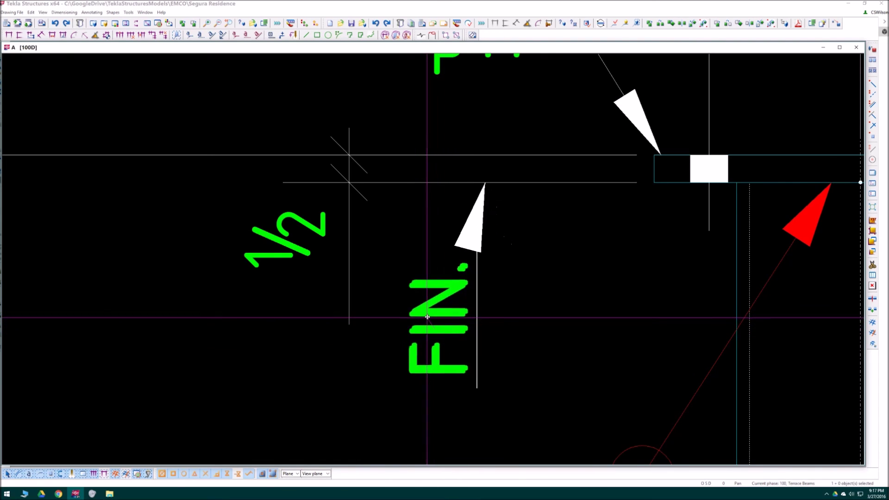
left_click(433, 317)
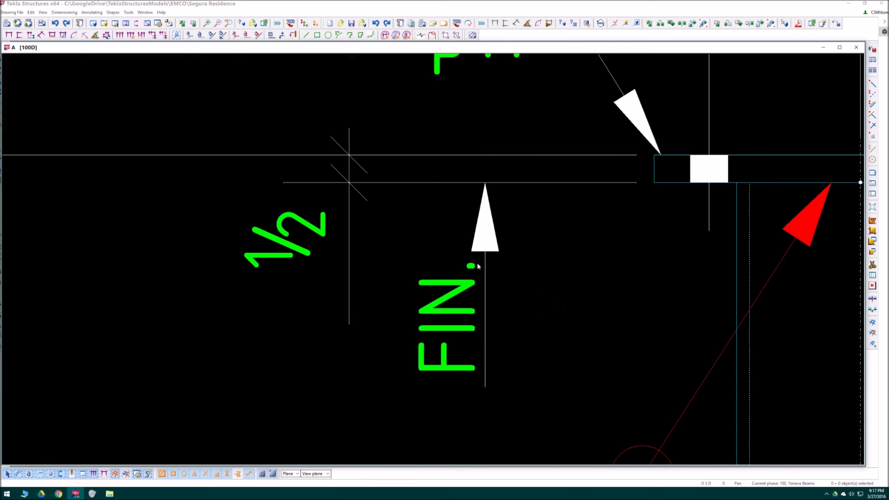
scroll(501, 273, "down", 5)
scroll(501, 274, "down", 8)
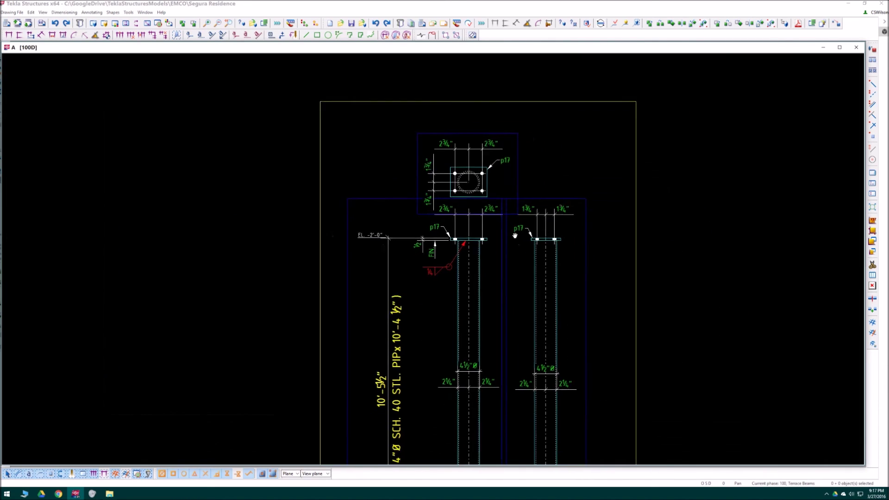
middle_click_drag(499, 306, 486, 249)
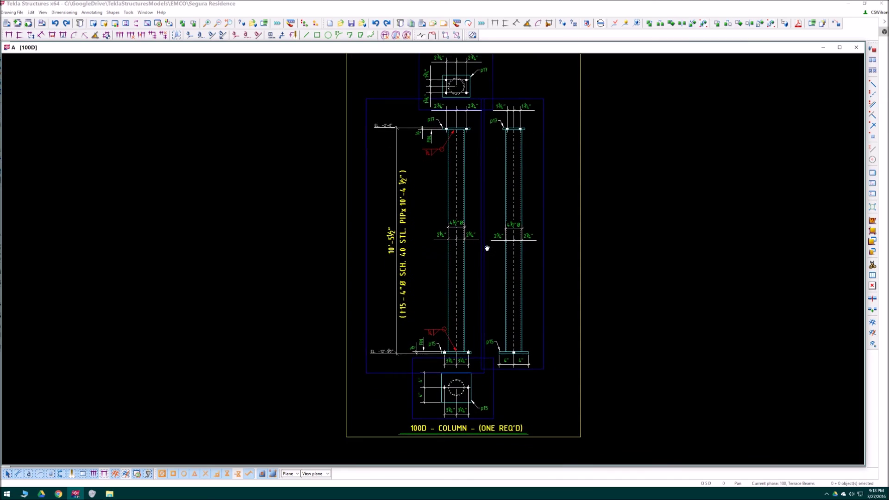
left_click(856, 49)
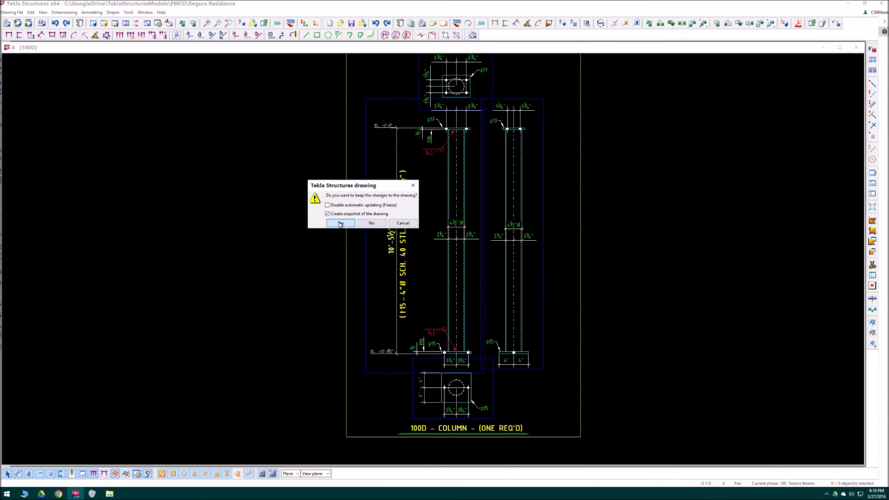
left_click(341, 222)
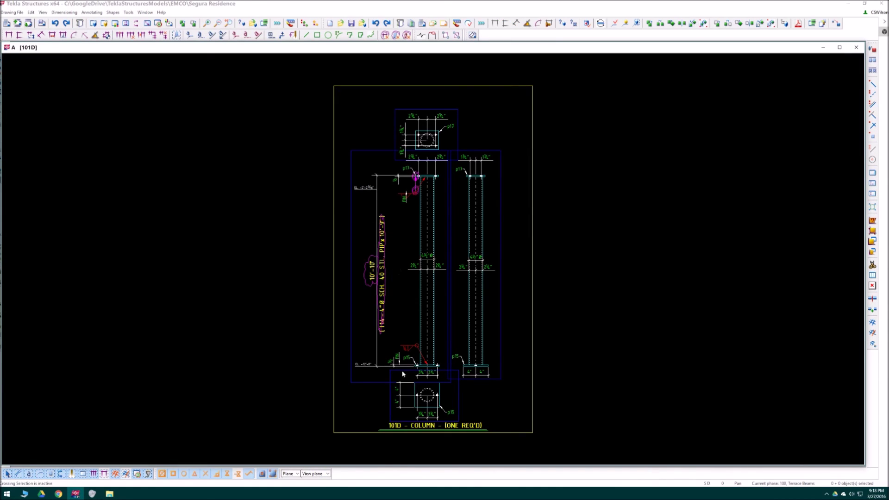
Examine column drawing 101D from base plate p15 up to the elevation and FIN. marks near plate p17.
scroll(465, 390, "up", 8)
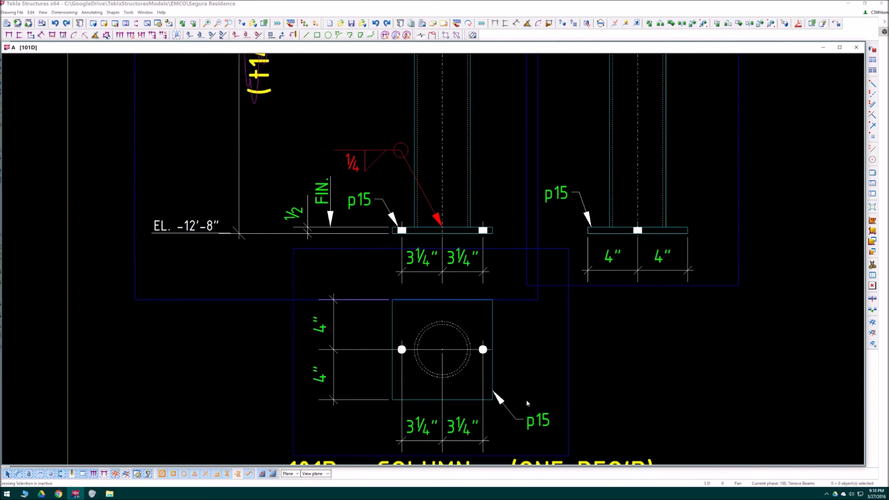
scroll(528, 404, "down", 3)
scroll(422, 407, "down", 3)
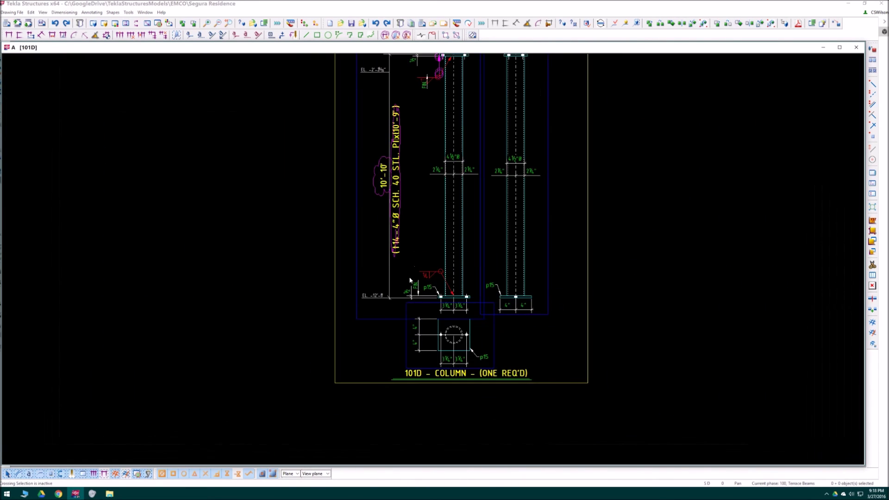
scroll(377, 349, "up", 2)
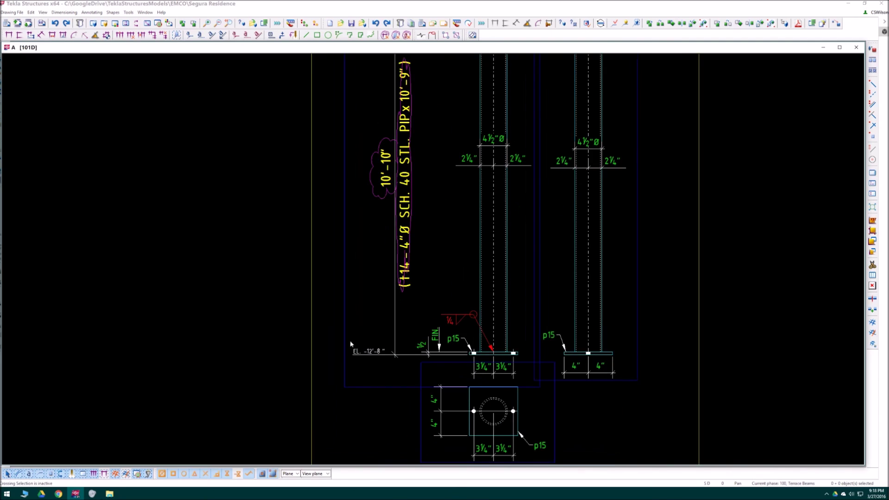
middle_click_drag(397, 357, 386, 397)
middle_click_drag(481, 260, 489, 318)
scroll(489, 317, "down", 2)
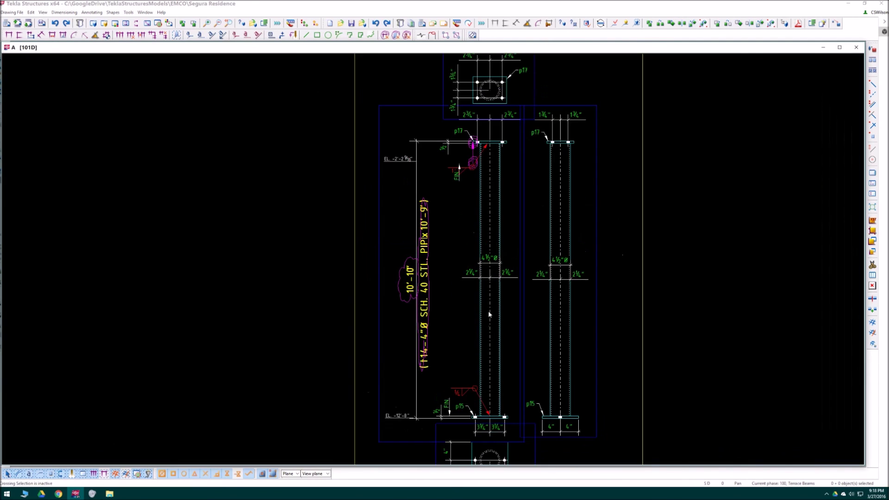
middle_click_drag(477, 225, 474, 251)
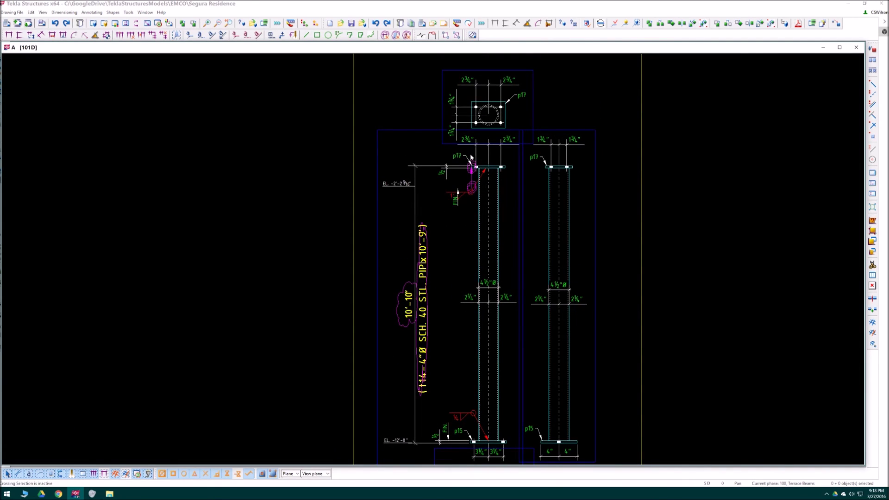
scroll(460, 171, "up", 3)
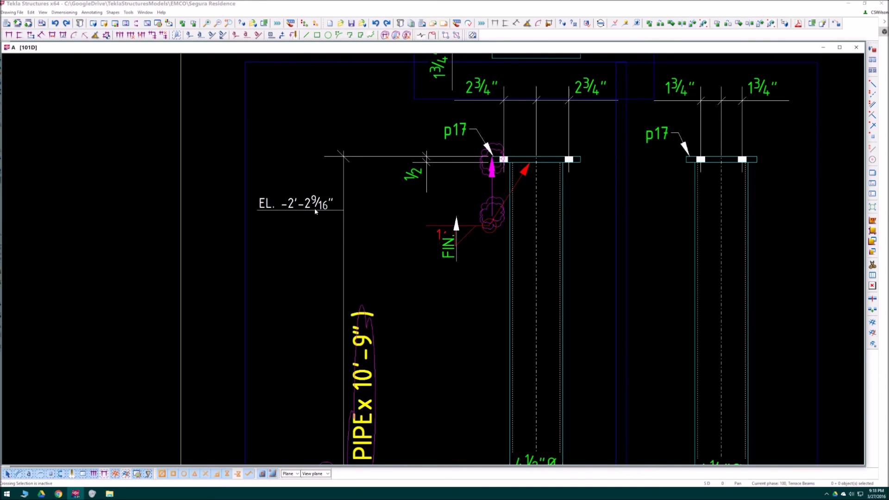
Add a level mark at the top of plate p17, align it with the overall dimension's extension line, and delete the outdated upper mark.
middle_click_drag(315, 214, 328, 248)
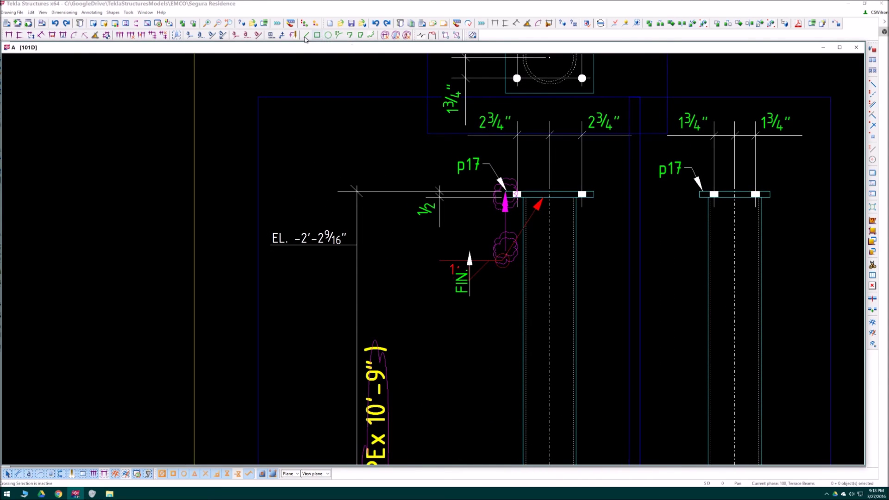
left_click(281, 36)
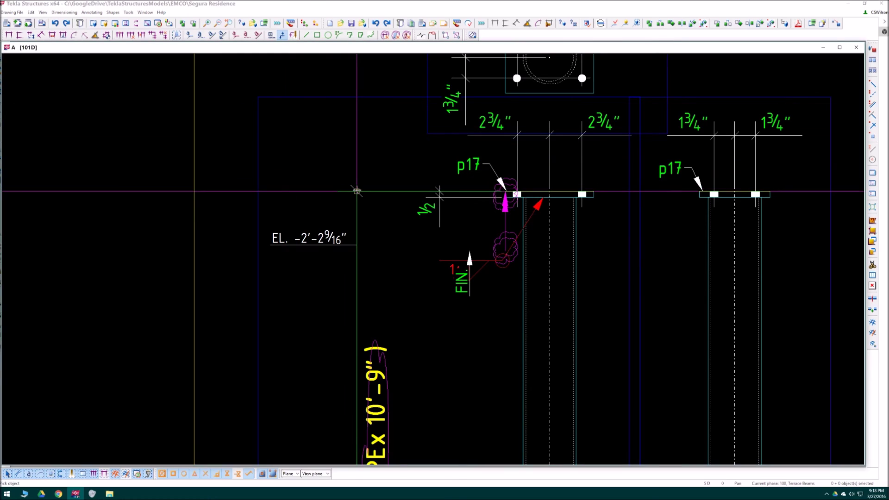
left_click(357, 191)
key("Escape")
scroll(381, 162, "up", 2)
left_click_drag(423, 158, 285, 184)
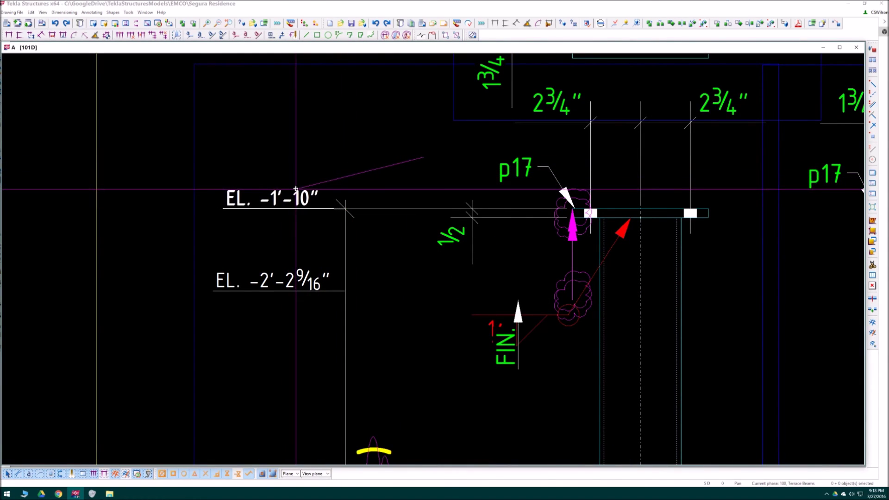
left_click(296, 189)
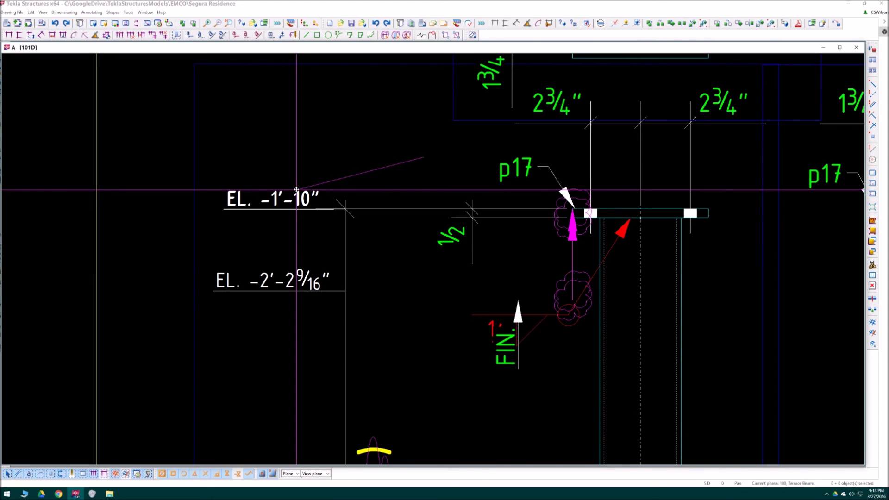
key("Escape")
left_click(291, 291)
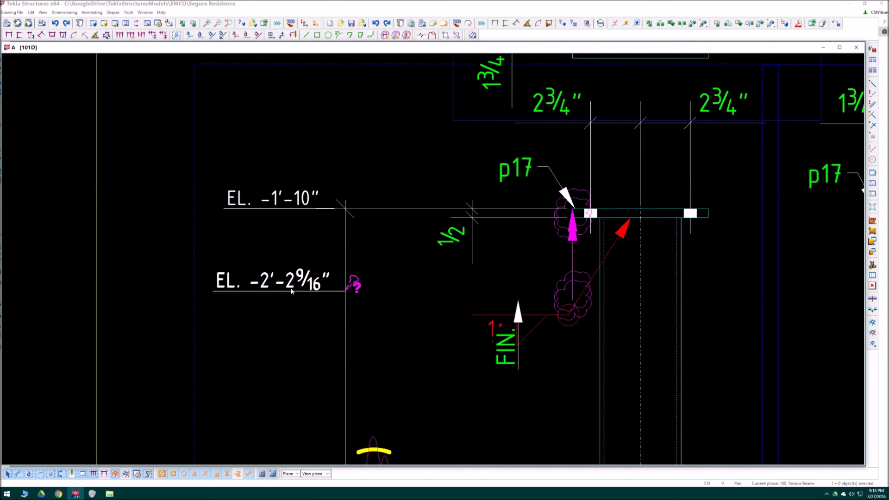
key("Delete")
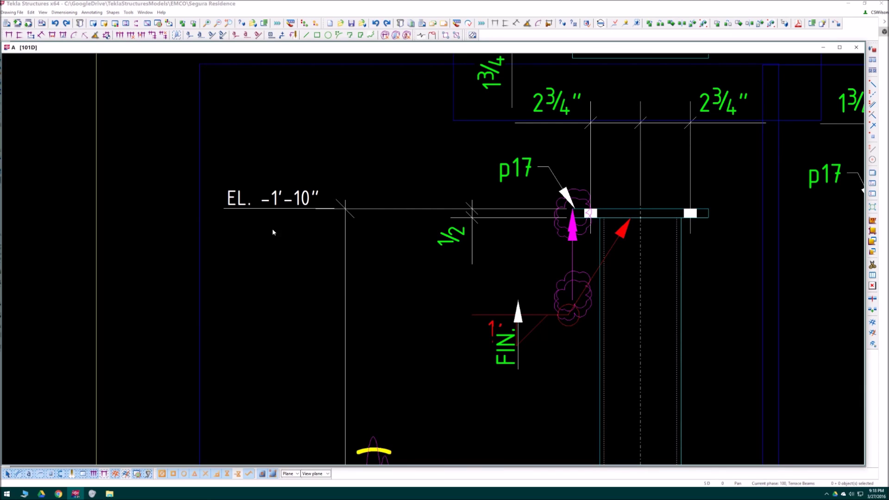
Move the upper FIN. arrow and its text up in drawing 101D so the tip meets the underside of plate p17.
scroll(272, 229, "down", 2)
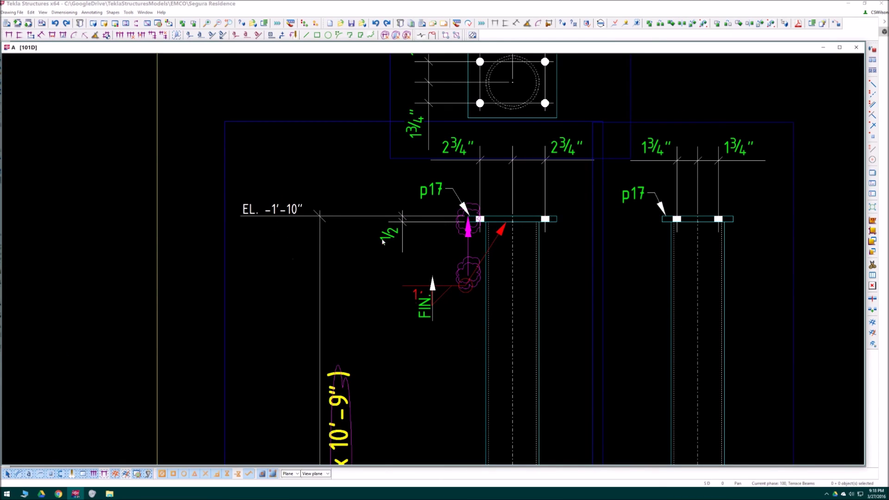
scroll(441, 270, "up", 2)
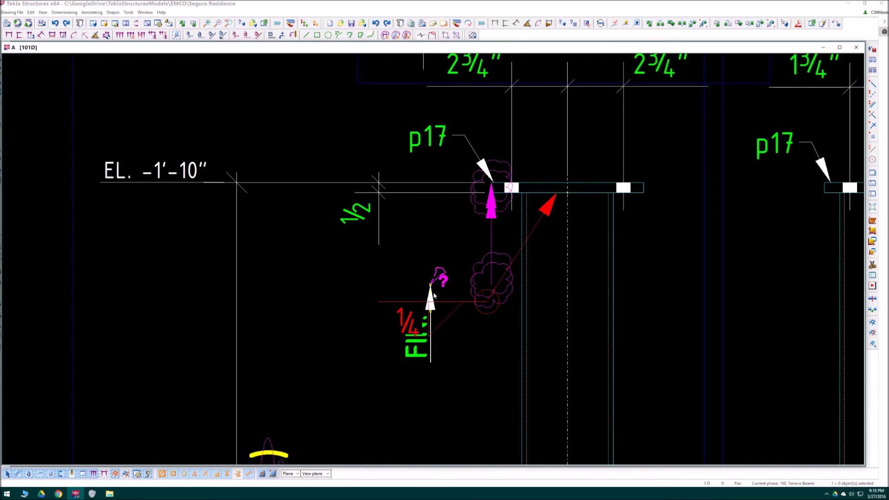
left_click_drag(431, 287, 429, 193)
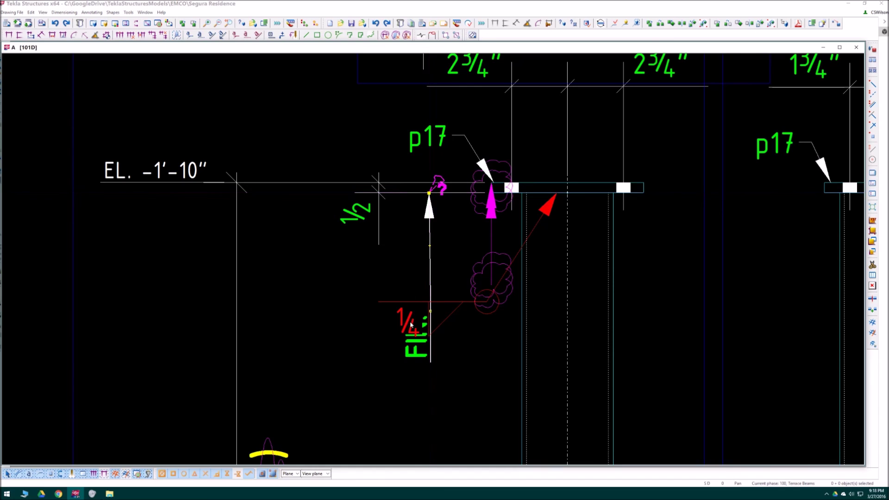
left_click_drag(422, 352, 419, 266)
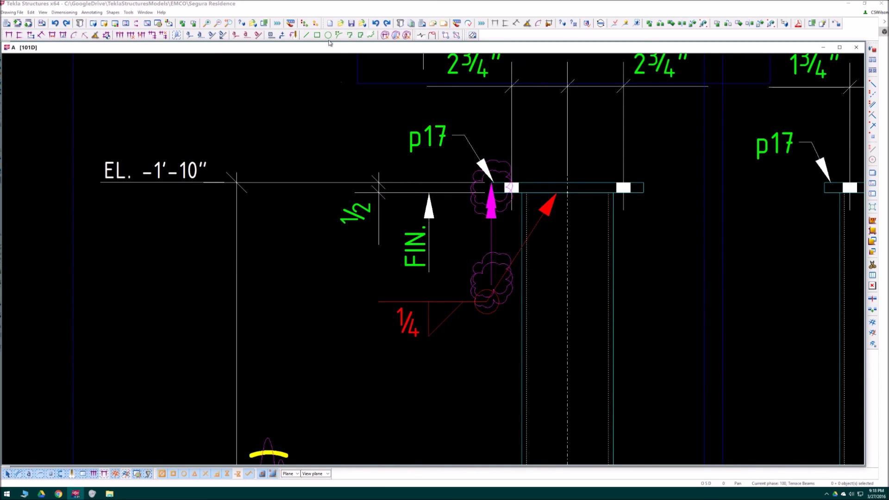
Clear the change clouds from drawing 101D and close it, keeping the changes.
scroll(392, 243, "down", 5)
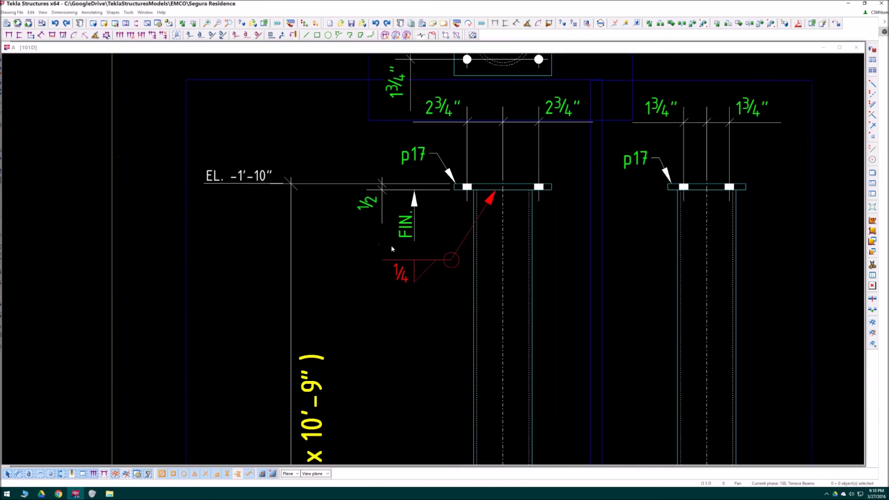
scroll(407, 271, "down", 4)
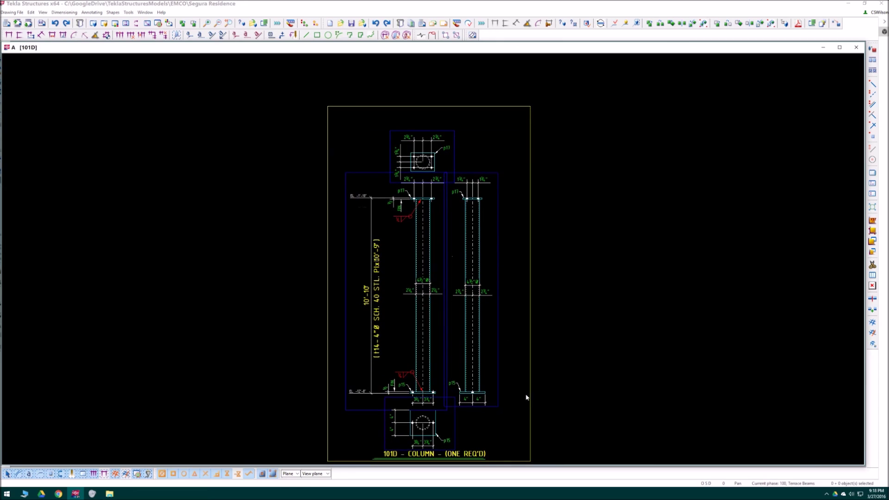
left_click(856, 47)
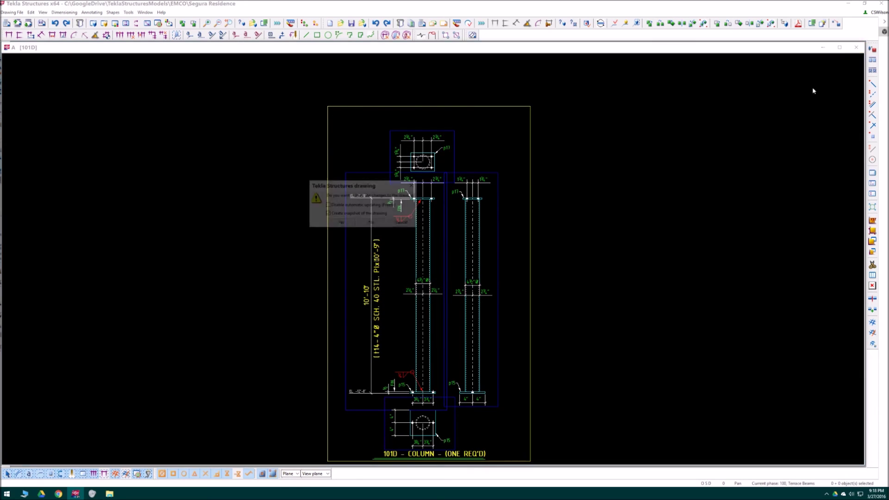
left_click(340, 223)
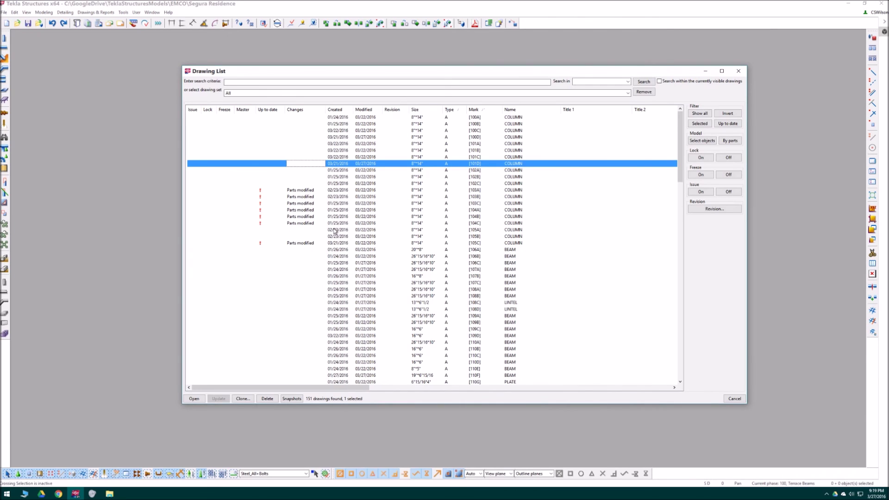
Open column drawing 103A, raise its upper FIN. mark to plate p17's underside, and replace the outdated upper elevation mark.
double_click(310, 194)
scroll(378, 175, "up", 5)
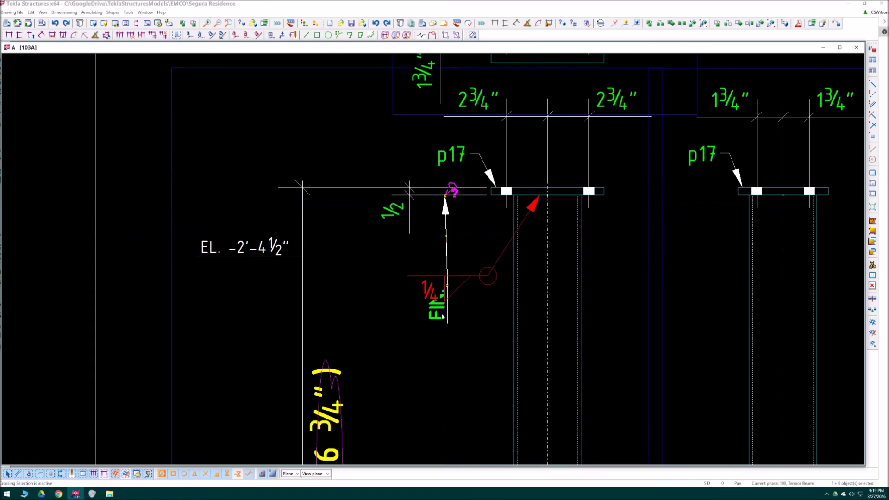
scroll(366, 222, "down", 3)
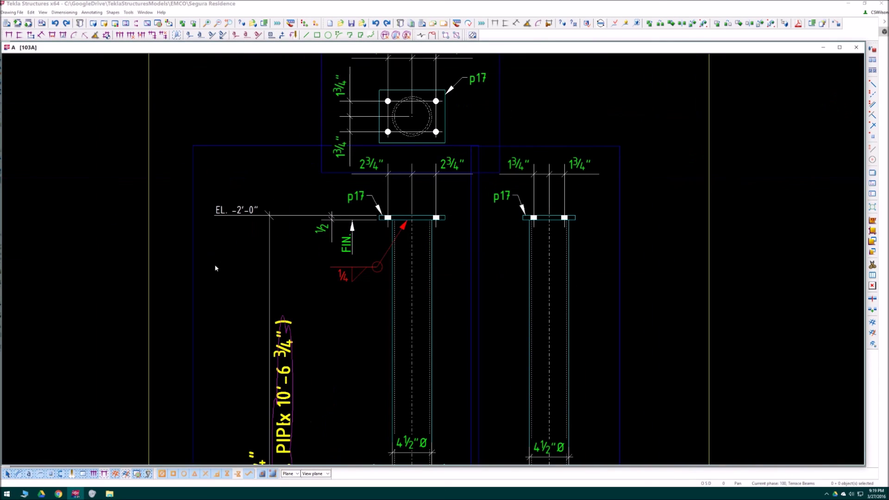
Open drawing 103B, clear its change clouds, and replace the outdated upper elevation mark with one at the top of plate p17.
key("ctrl+Page_Down")
scroll(292, 103, "up", 6)
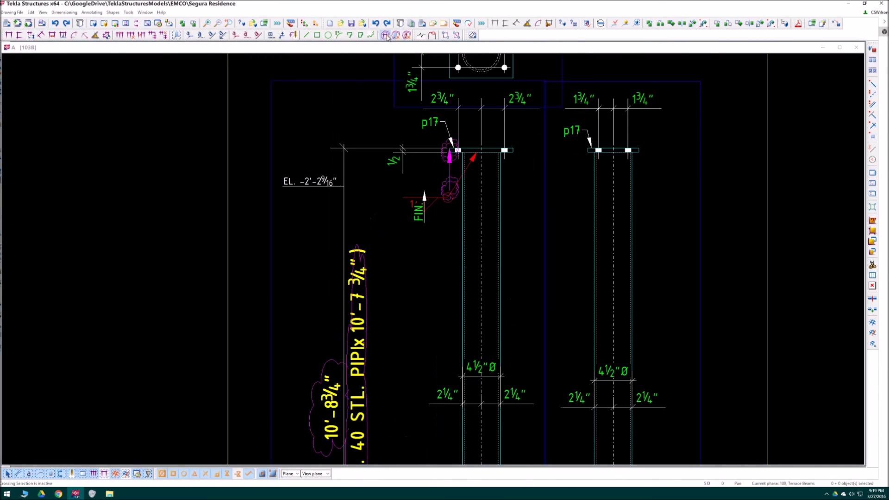
scroll(278, 145, "up", 3)
left_click(373, 165)
key("Delete")
left_click_drag(452, 97, 282, 143)
Move drawing 103B's upper FIN. mark up to the underside of plate p17 and close the drawing.
scroll(623, 303, "up", 1)
middle_click_drag(623, 304, 429, 269)
left_click_drag(429, 261, 422, 110)
scroll(478, 210, "down", 8)
scroll(394, 209, "up", 1)
left_click(856, 47)
Clear the change clouds in drawing 103C and replace its outdated upper elevation mark at the column's top.
scroll(409, 152, "up", 8)
left_click(393, 36)
left_click(164, 345)
key("Delete")
left_click(229, 268)
left_click_drag(298, 220, 164, 254)
Move the upper FIN. mark in drawing 103C up to the underside of the column's top plate.
scroll(414, 365, "up", 1)
middle_click_drag(415, 365, 366, 314)
left_click(368, 319)
left_click_drag(367, 316, 366, 203)
scroll(355, 261, "down", 6)
middle_click_drag(356, 262, 393, 113)
Open drawing 104A, clear its change clouds, and delete the outdated elevation mark near the column's top.
key("ctrl+Page_Down")
scroll(395, 168, "up", 7)
left_click(396, 35)
left_click(278, 213)
key("Delete")
Raise the upper FIN. mark to plate p13's underside and shift both 4 1/2" diameter dimensions above the 2 1/4" dimensions in drawing 104A.
left_click(455, 246)
left_click_drag(455, 225, 455, 167)
left_click_drag(455, 242, 455, 184)
scroll(404, 236, "down", 8)
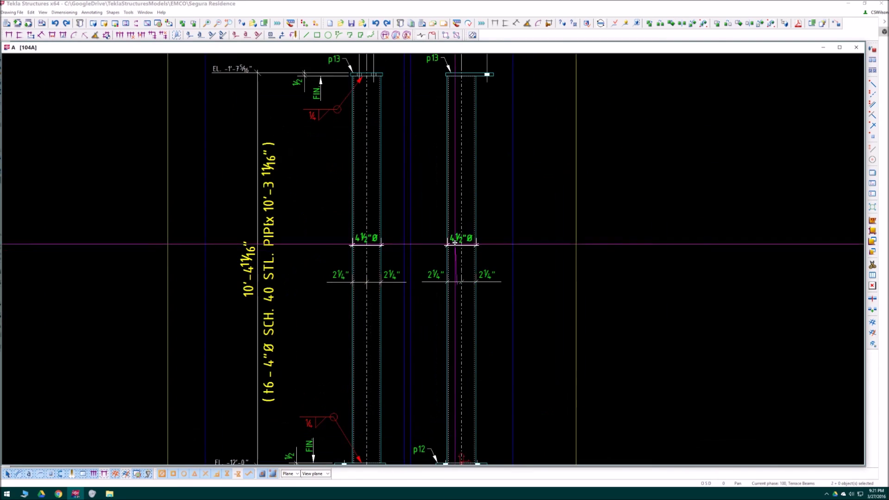
Keep the changes to drawing 104A, open 104B, and move its upper FIN. mark up to the top plate's underside.
key("ctrl+Page_Down")
left_click(341, 221)
scroll(373, 169, "up", 7)
left_click(373, 296)
left_click_drag(373, 264, 379, 186)
mouse_move(373, 320)
left_mouse_down()
mouse_move(372, 238)
mouse_move(379, 249)
left_mouse_up()
Move the upper elevation mark in drawing 104B up to the top of the column.
left_click(138, 250)
left_click_drag(138, 250, 138, 169)
scroll(336, 215, "down", 8)
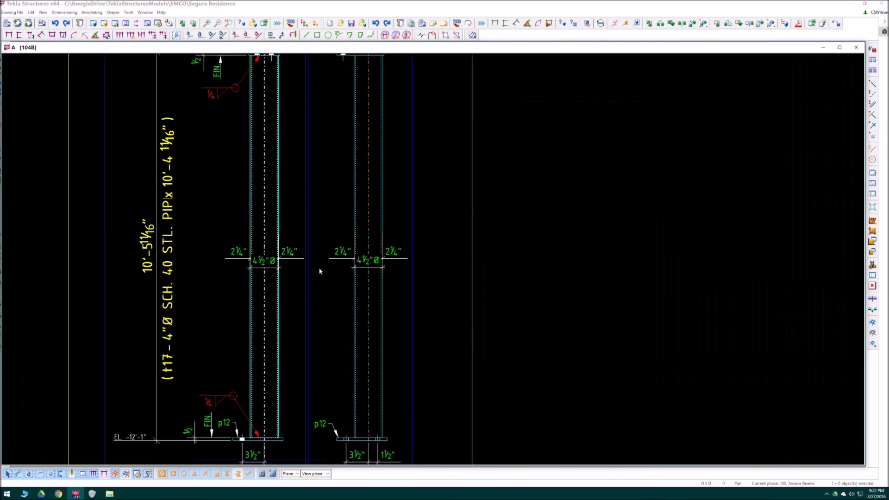
Open drawing 104C and raise the T/PLT. @ CENTERLINE arrow and the T/PIPE & CUTLINE note to the extension lines at plate p17.
key("ctrl+Page_Down")
scroll(436, 269, "up", 4)
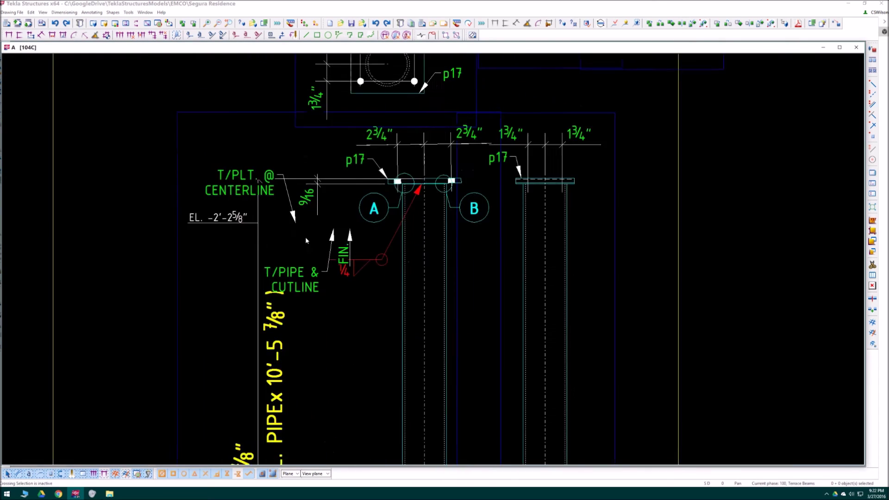
scroll(289, 176, "up", 4)
left_click(315, 322)
left_click_drag(316, 321, 310, 242)
left_click(384, 333)
left_click_drag(384, 332, 384, 254)
left_click_drag(334, 404, 333, 325)
Move the upper FIN. arrow and its text in drawing 104C up to the underside of plate p17.
left_click(412, 333)
left_click_drag(412, 333, 409, 254)
left_click_drag(402, 394, 398, 323)
Adjust the break-line points in DETAIL "A" so they meet the edges of plate p17 and the pipe.
key("o")
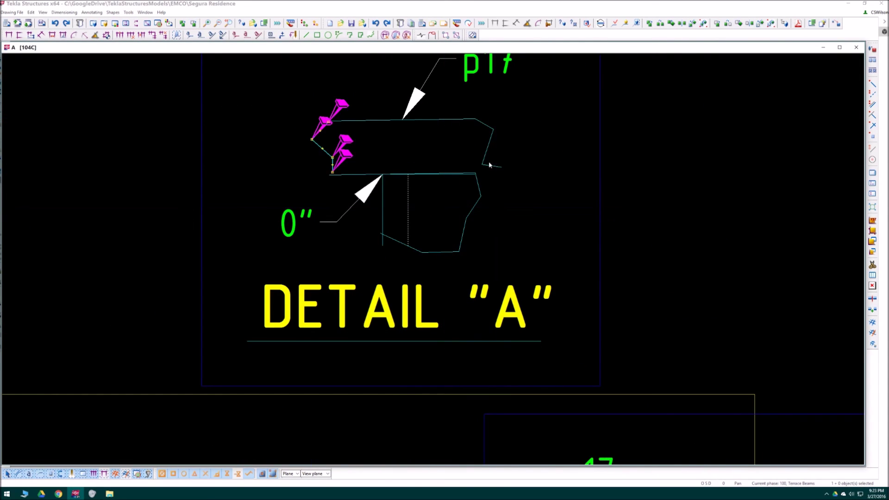
left_click_drag(333, 139, 468, 238)
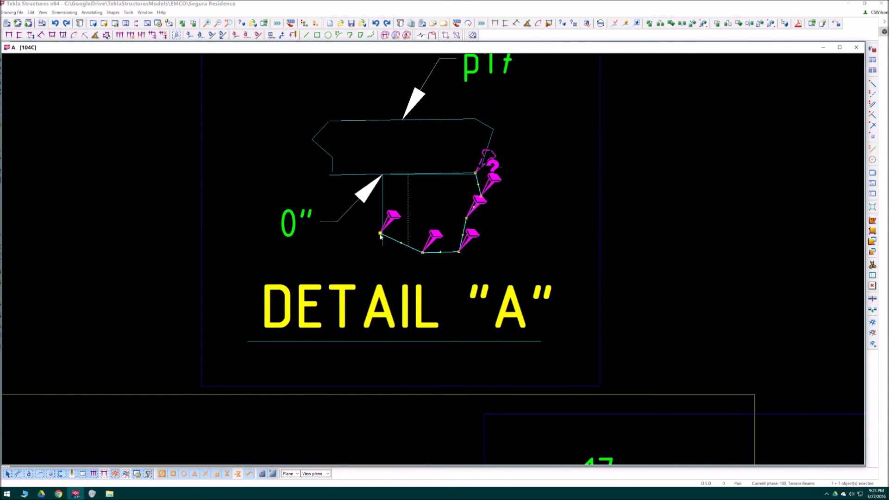
scroll(497, 207, "up", 2)
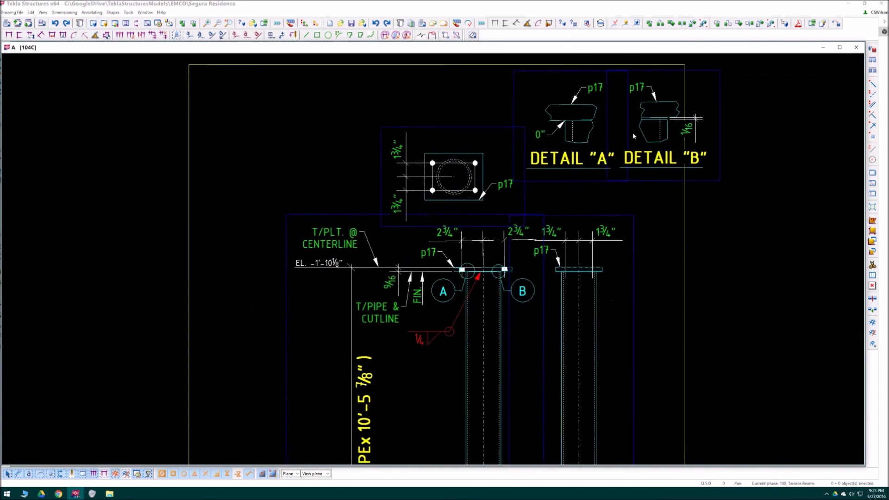
Move the p17 mark in drawing 104C's top plate view up beyond the plate's upper corner, keeping its arrow on the plate edge.
right_click(795, 256)
left_click(812, 306)
scroll(593, 107, "down", 3)
scroll(431, 181, "up", 2)
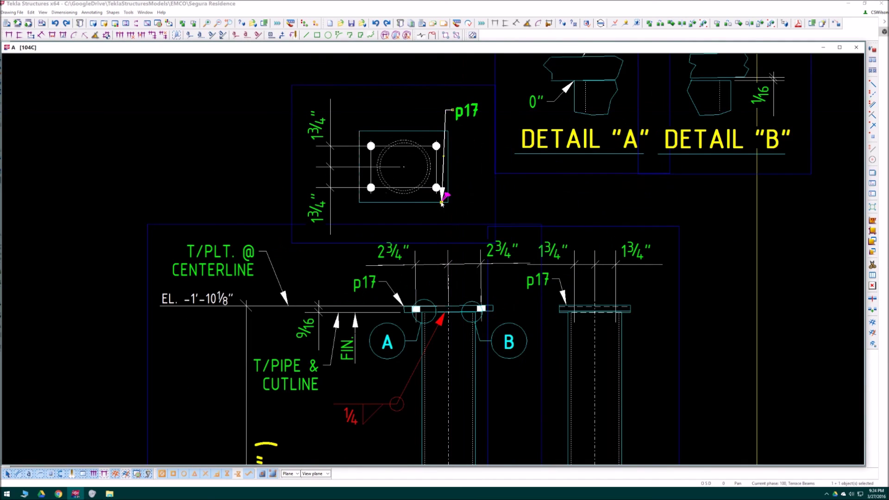
scroll(569, 283, "down", 3)
scroll(574, 378, "up", 2)
scroll(530, 296, "down", 2)
scroll(489, 370, "up", 2)
scroll(569, 354, "down", 2)
scroll(572, 320, "up", 4)
scroll(503, 333, "down", 4)
Open drawing 105C and raise the upper elevation mark to the extension line at the top of the column.
key("ctrl+Page_Down")
left_click(340, 223)
scroll(354, 104, "up", 3)
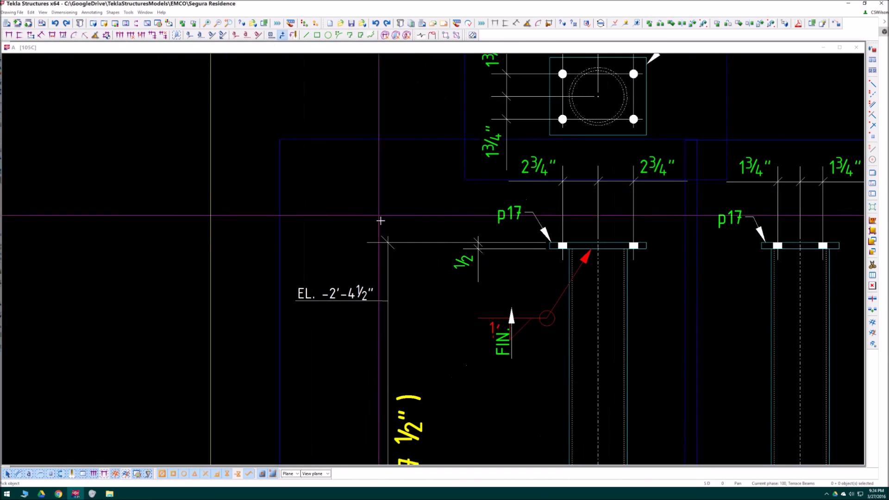
left_click(388, 242)
key("Escape")
Move the upper FIN. arrow and its text in drawing 105C up to the underside of plate p17.
left_click_drag(512, 309, 509, 249)
key("o")
left_click_drag(512, 358, 509, 300)
Close drawing 105C and save the model.
scroll(445, 278, "down", 4)
scroll(459, 393, "up", 3)
scroll(677, 194, "down", 3)
left_click(857, 47)
left_click(27, 23)
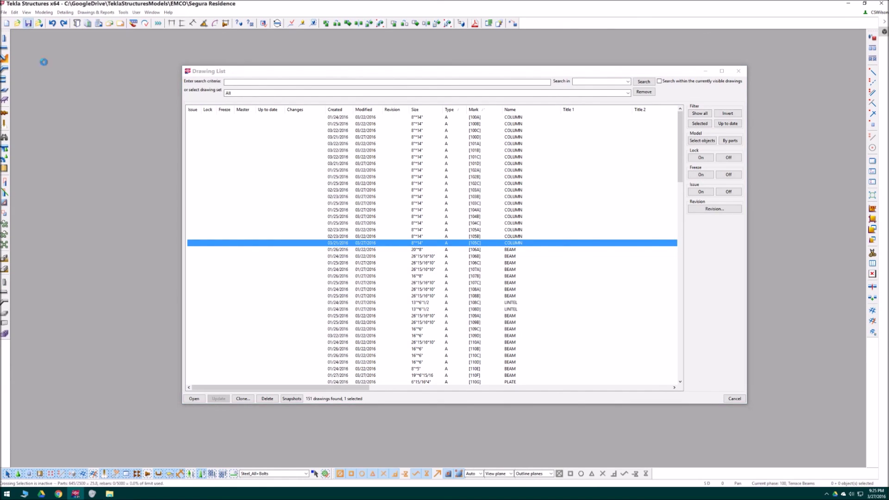
Open the outdated COLUMN PC. DETAILS sheet 100 from the drawing list, check columns 100A to 100D, and close it.
scroll(578, 177, "down", 5)
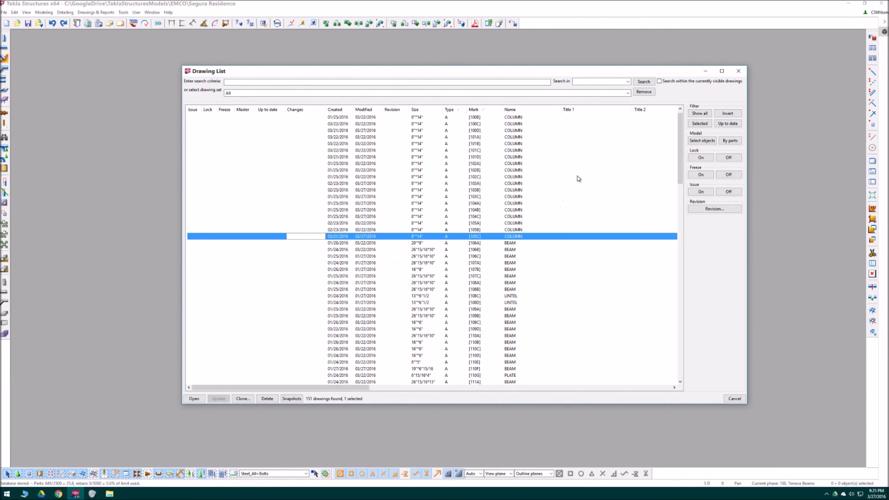
scroll(433, 221, "down", 15)
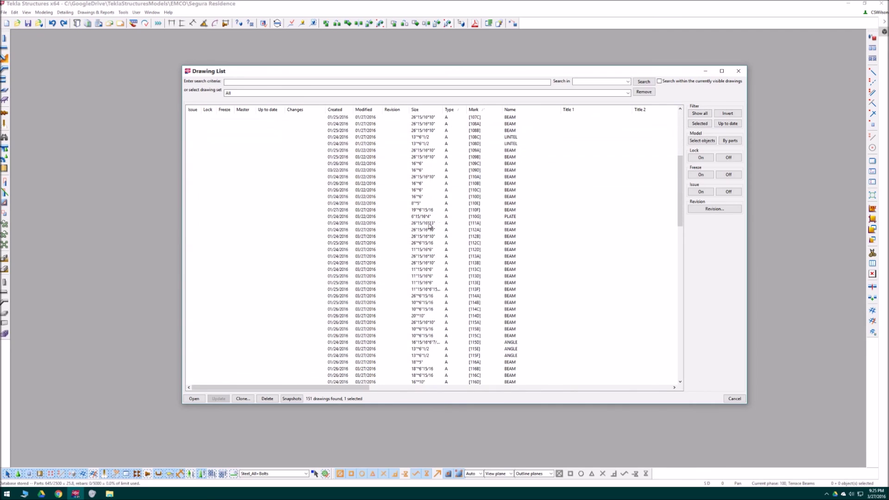
scroll(431, 233, "down", 11)
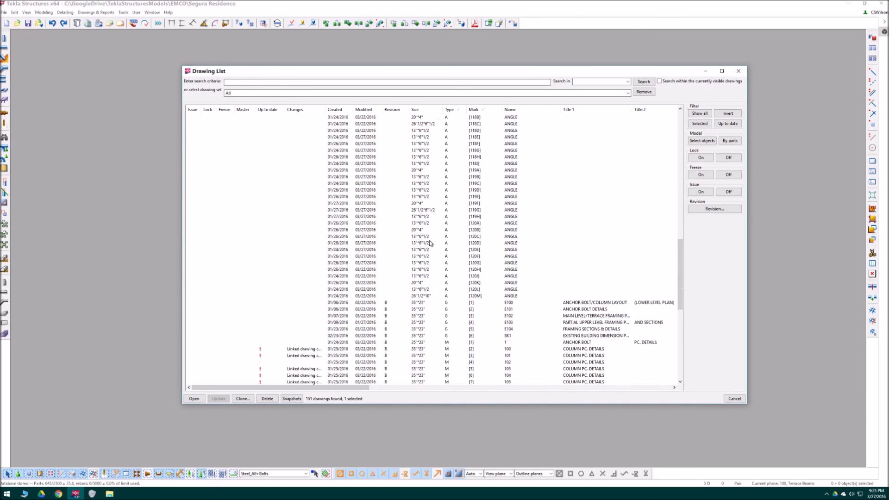
scroll(397, 234, "down", 3)
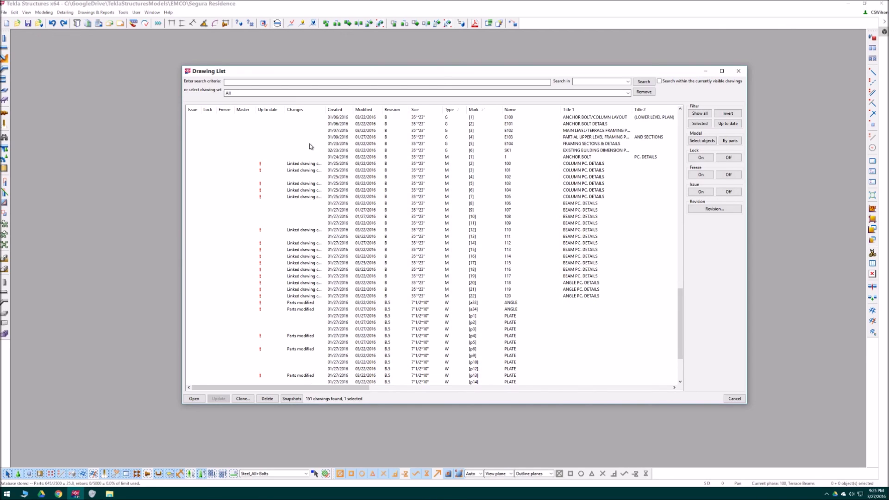
scroll(425, 192, "down", 1)
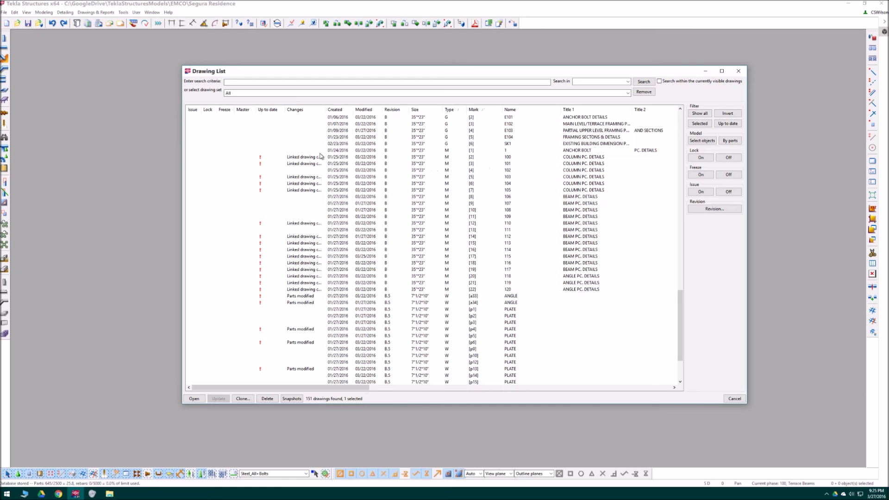
left_click(305, 157)
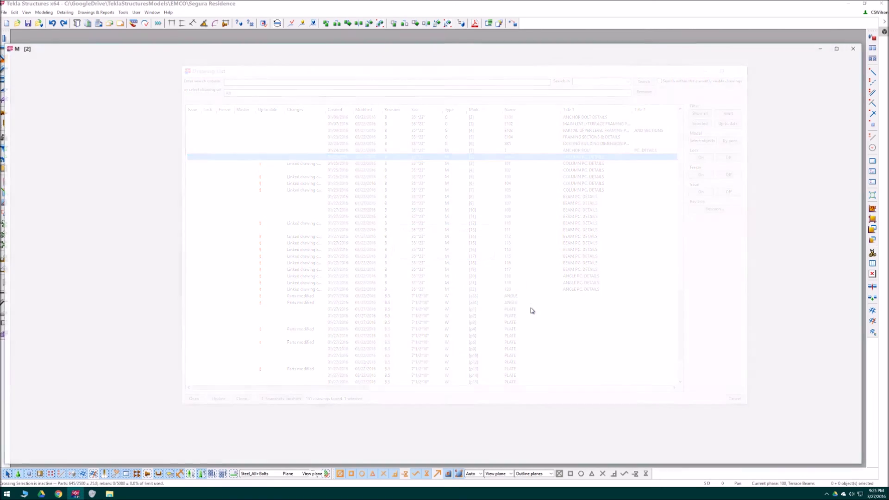
scroll(314, 253, "up", 2)
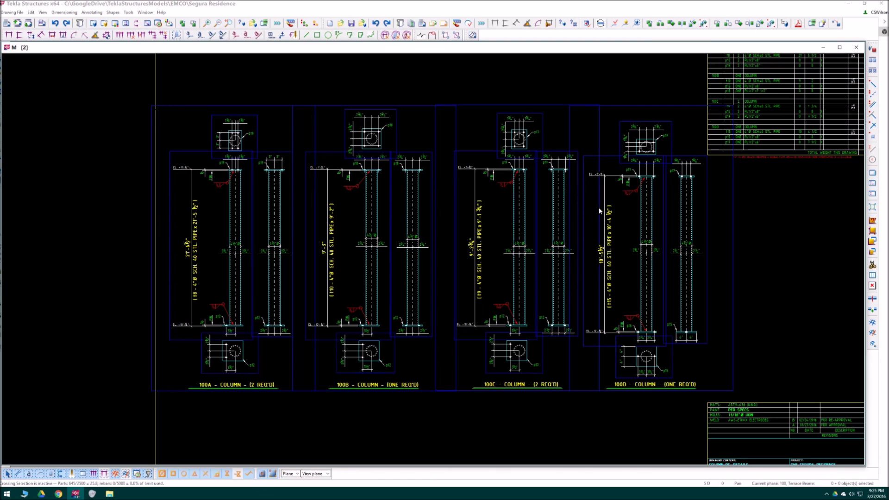
scroll(434, 268, "down", 1)
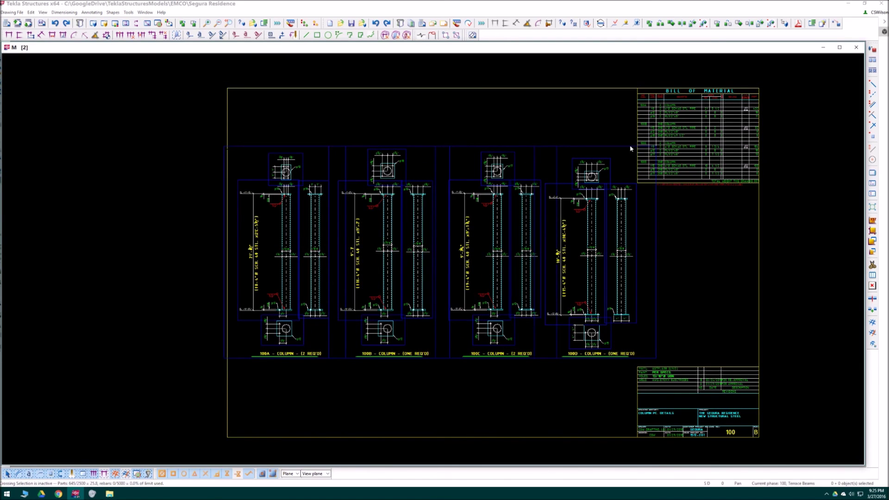
left_click(857, 47)
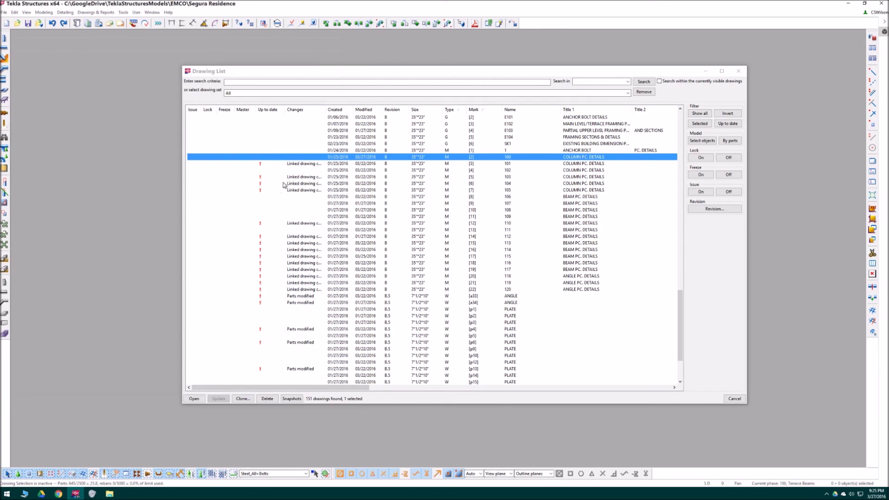
Open COLUMN PC. DETAILS sheet 101 and examine columns 101A to 101D for missing marks and change clouds.
double_click(300, 164)
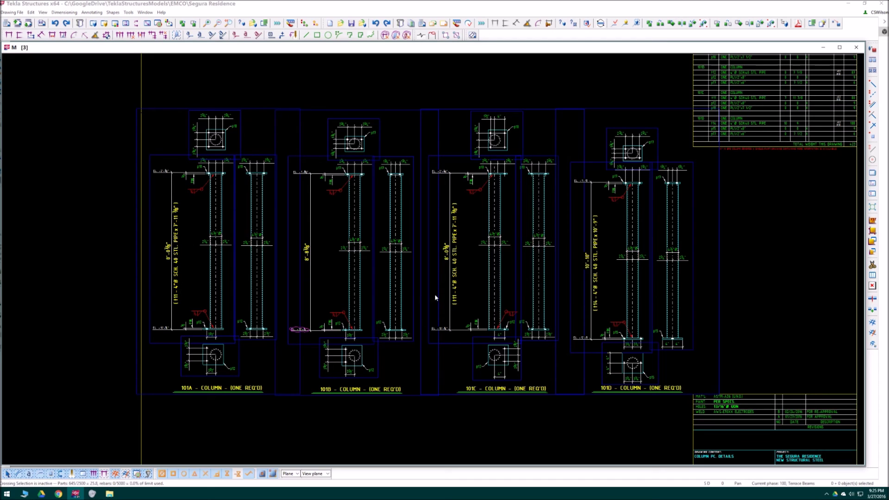
scroll(283, 275, "up", 2)
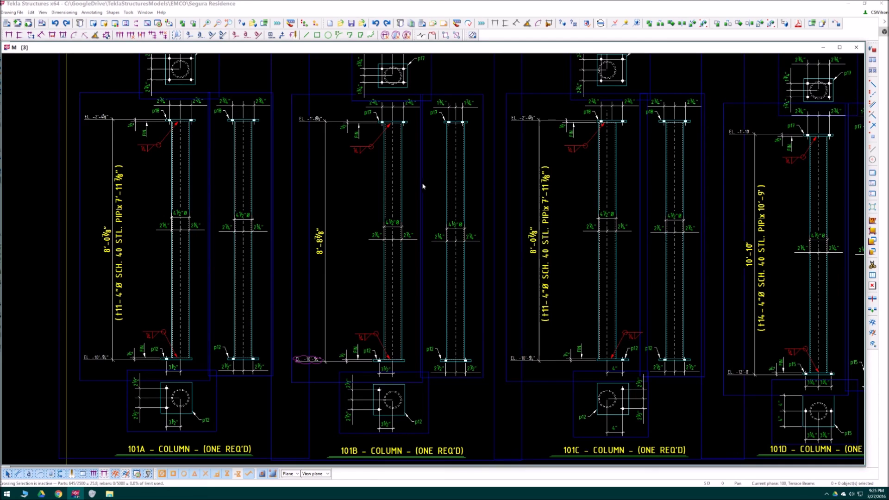
scroll(424, 186, "down", 2)
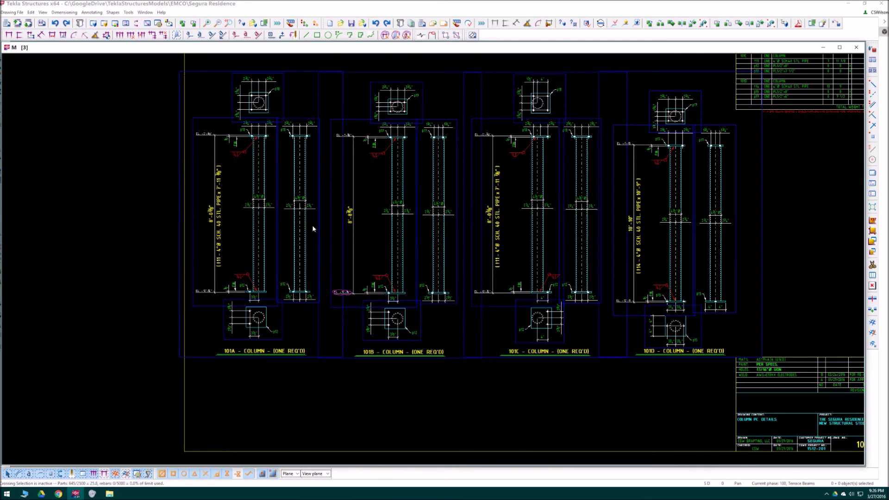
scroll(404, 196, "up", 2)
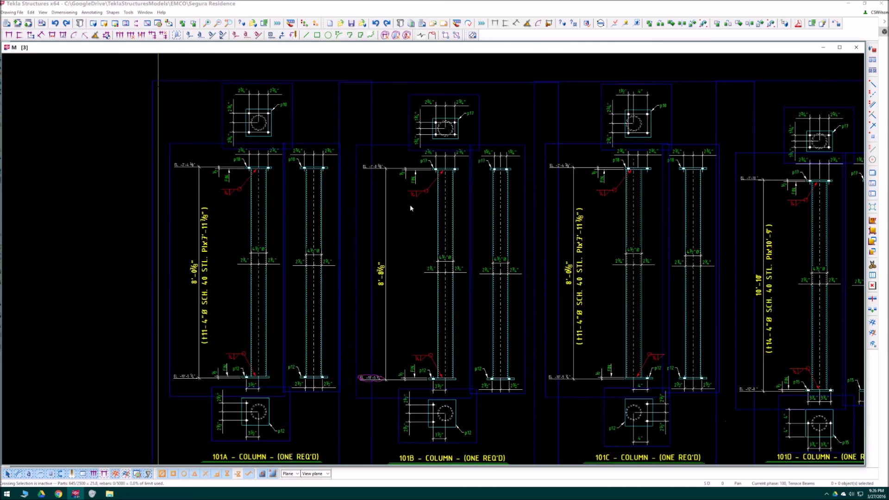
middle_click_drag(434, 460, 417, 381)
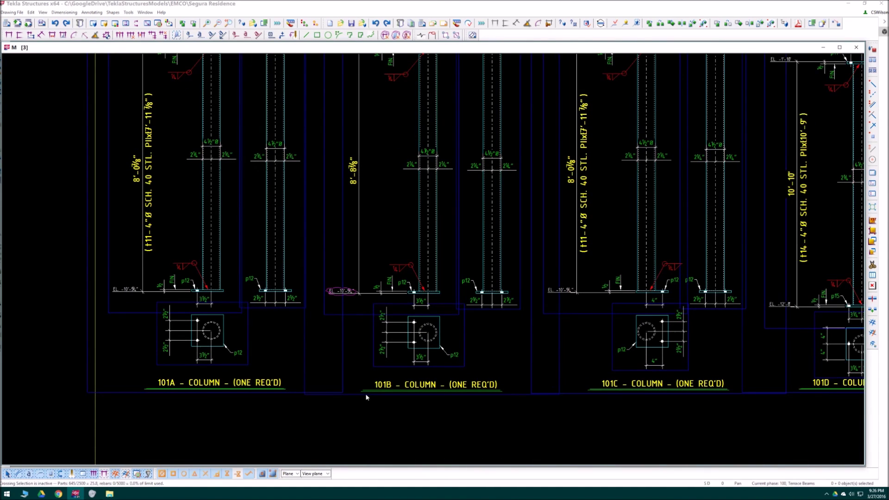
scroll(397, 303, "down", 1)
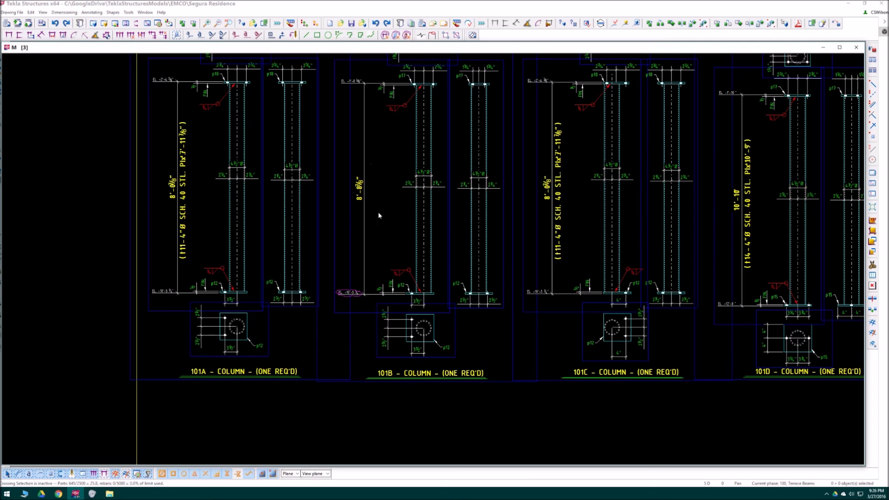
middle_click_drag(379, 215, 383, 232)
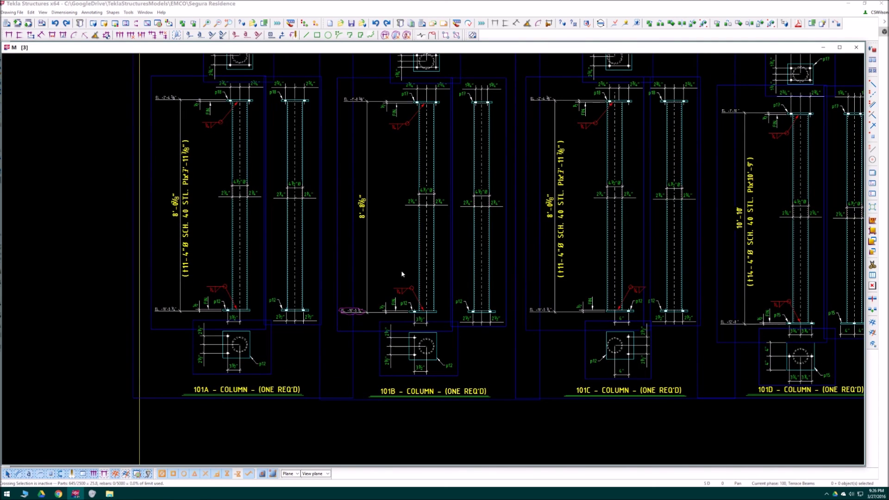
left_click(857, 47)
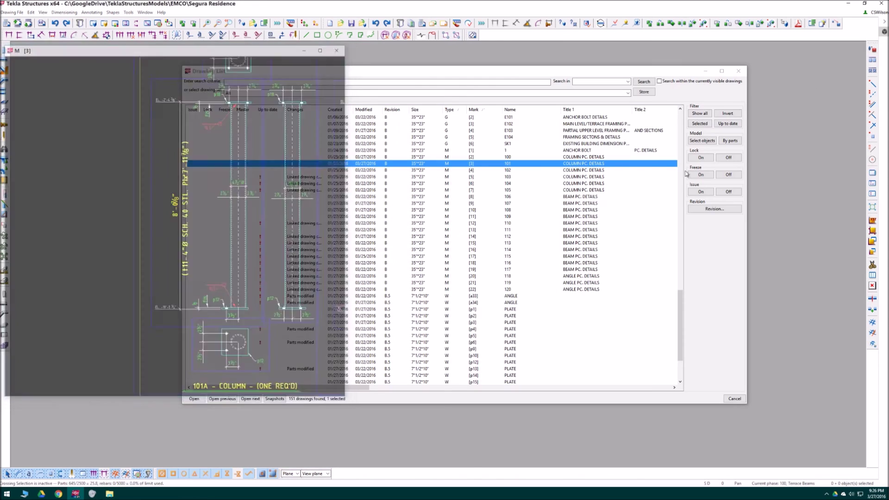
Open column drawing 101B and add a part mark to the pipe in the front view, using a saved part mark setting.
left_click_drag(681, 304, 680, 132)
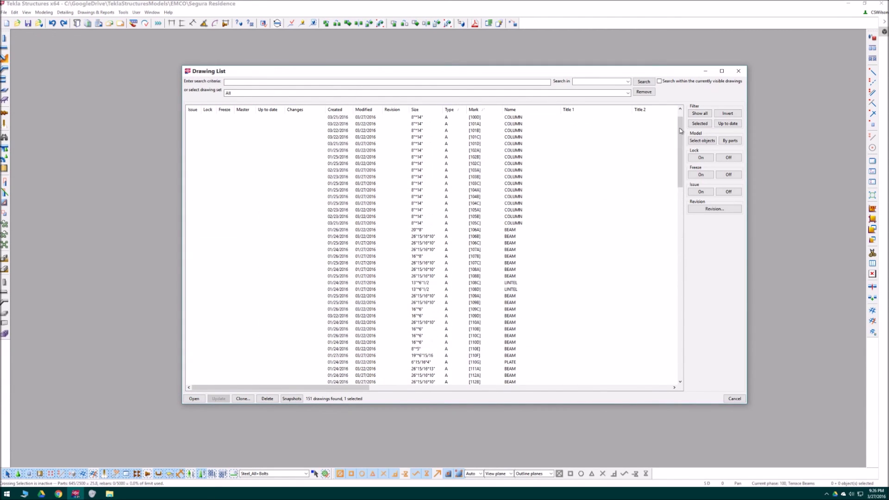
double_click(472, 131)
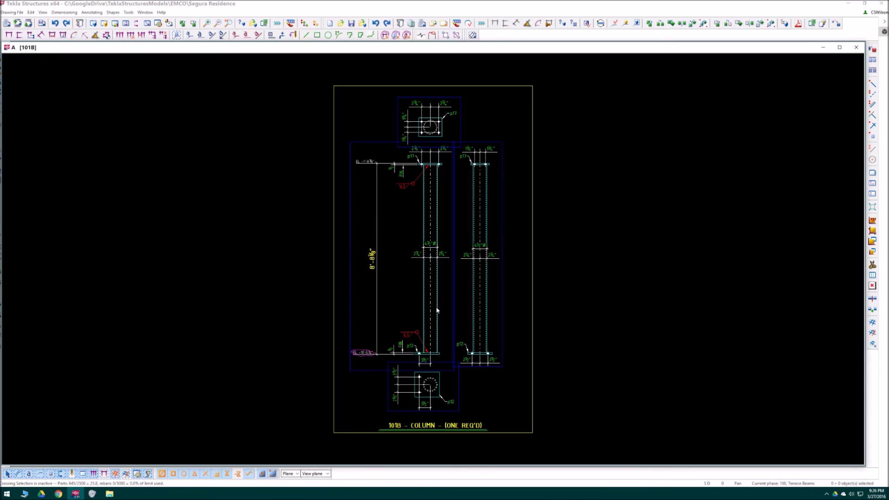
scroll(381, 254, "up", 3)
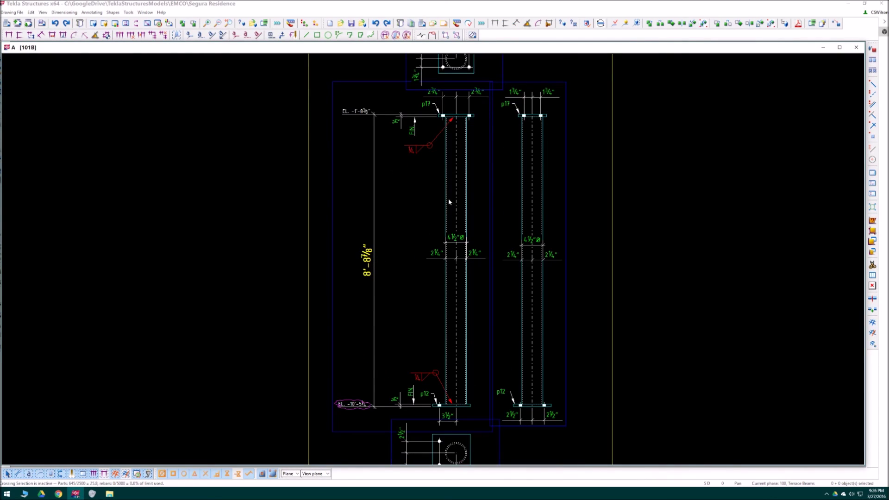
right_click(453, 202)
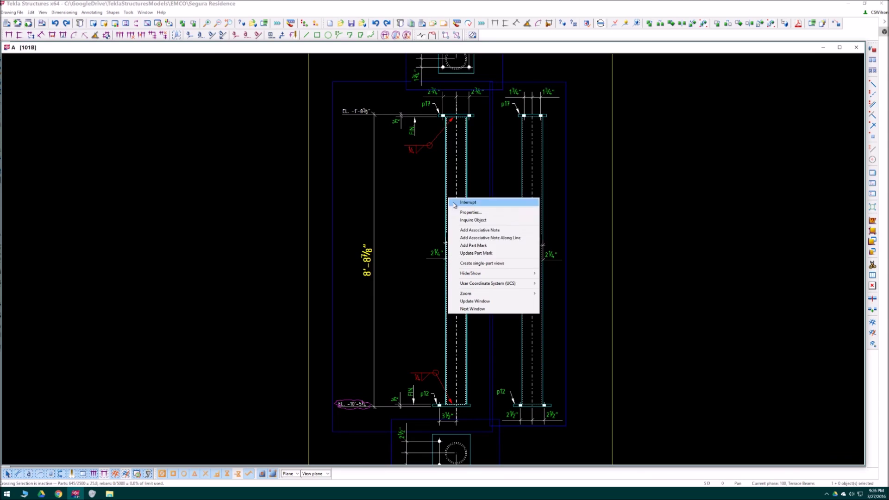
left_click(483, 247)
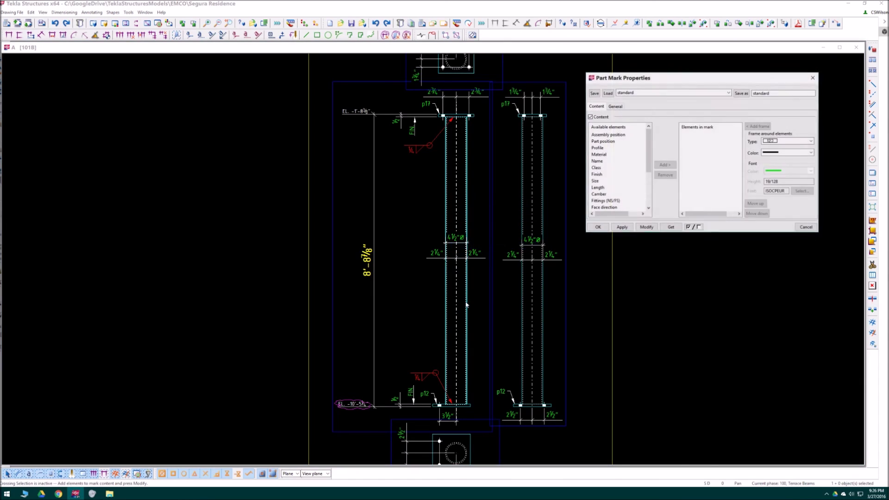
left_click(642, 95)
left_click(623, 133)
left_click(608, 93)
left_click(646, 227)
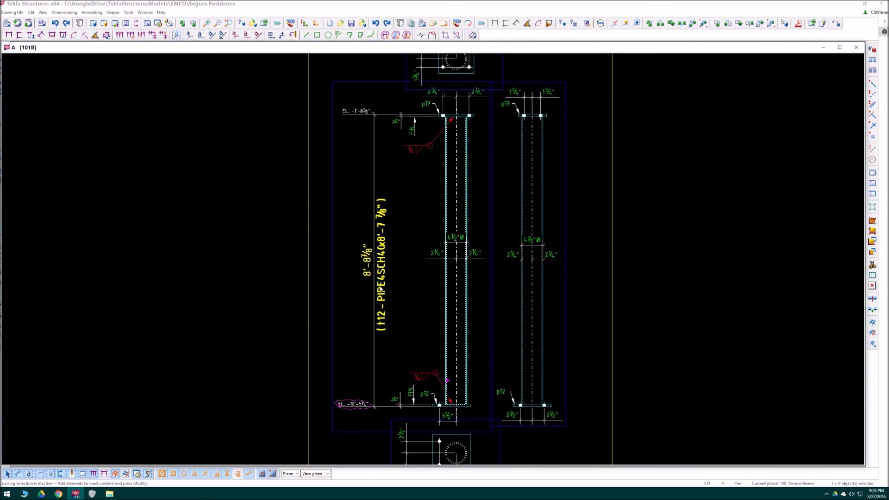
scroll(382, 290, "up", 3)
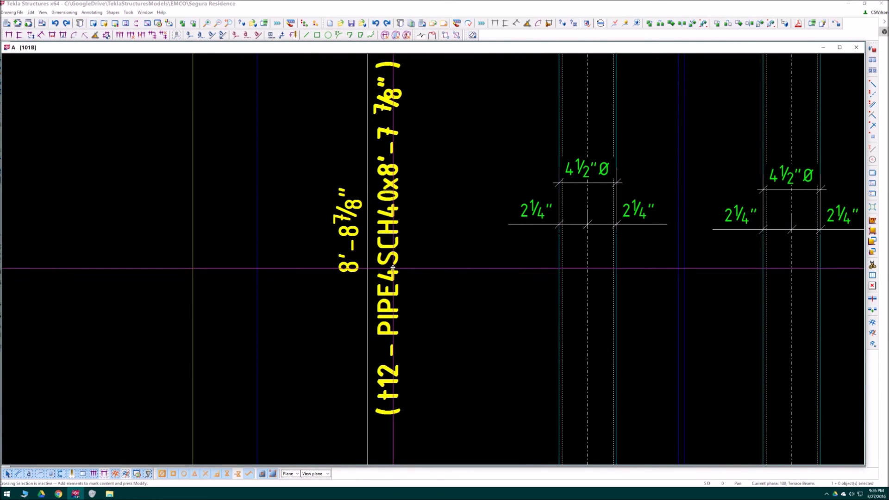
scroll(422, 265, "down", 2)
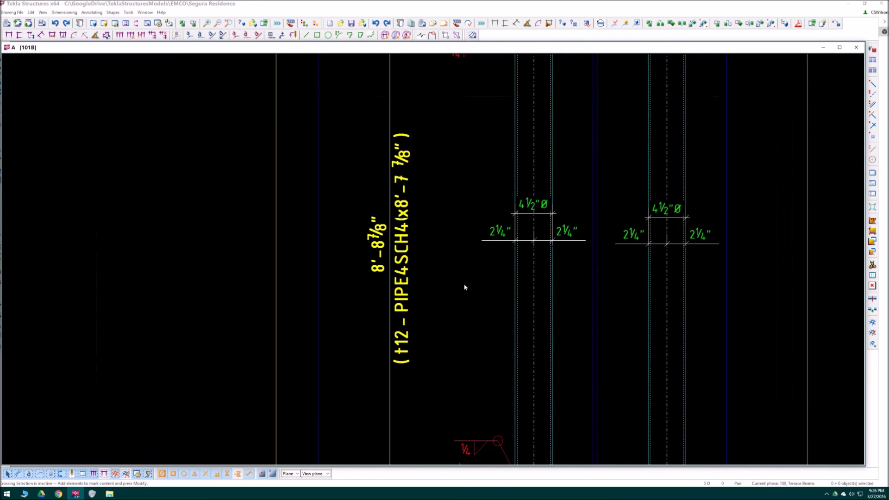
scroll(465, 288, "down", 4)
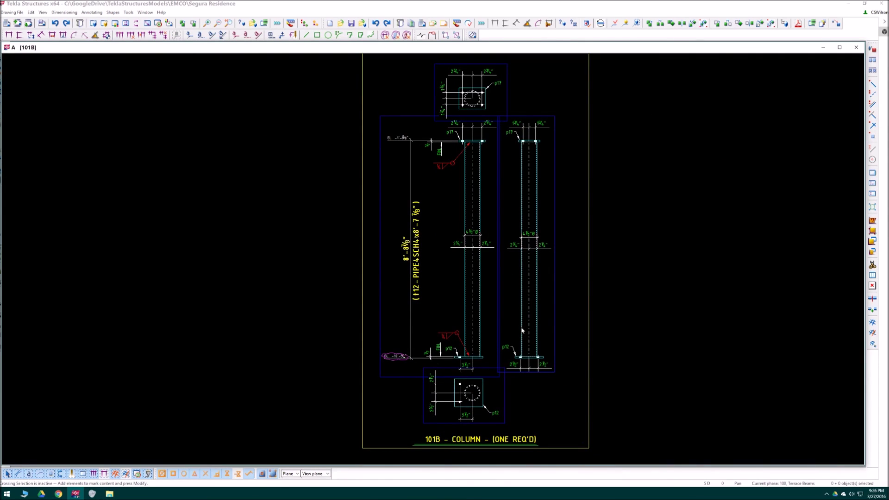
Remove the change cloud around the lower elevation in drawing 101B and close the drawing, keeping the changes and creating a snapshot.
left_click(388, 40)
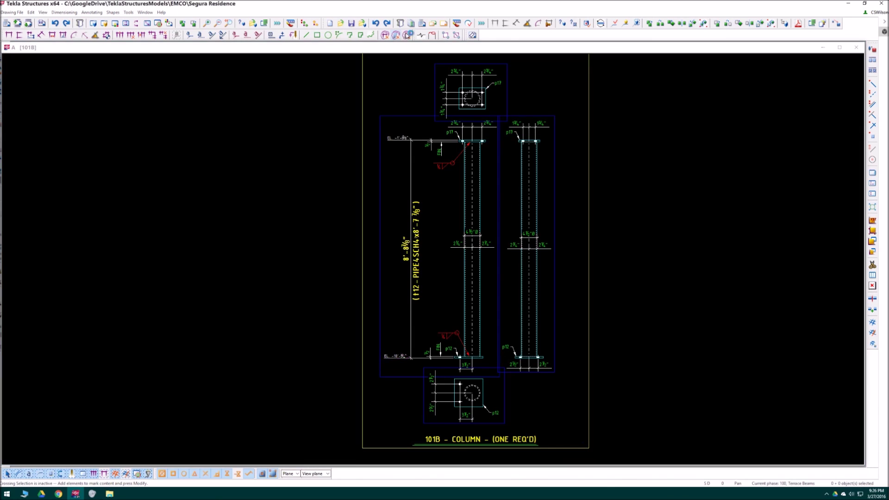
left_click(439, 276)
left_click(856, 47)
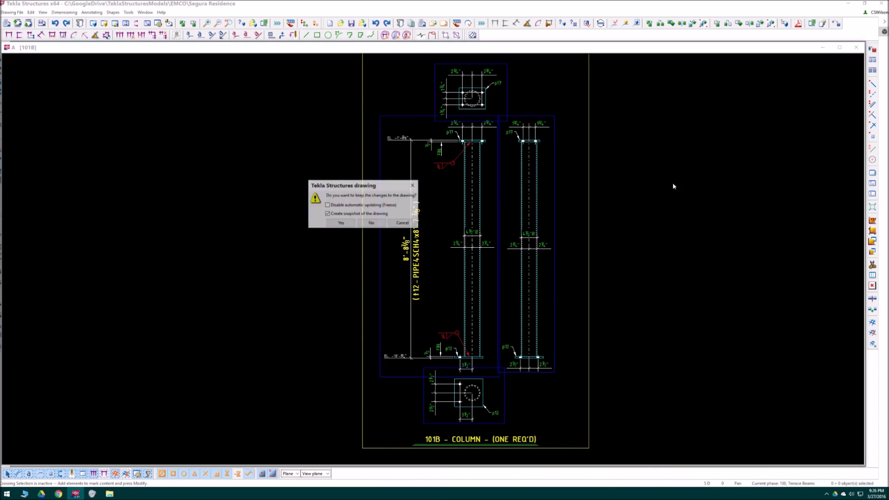
key("Return")
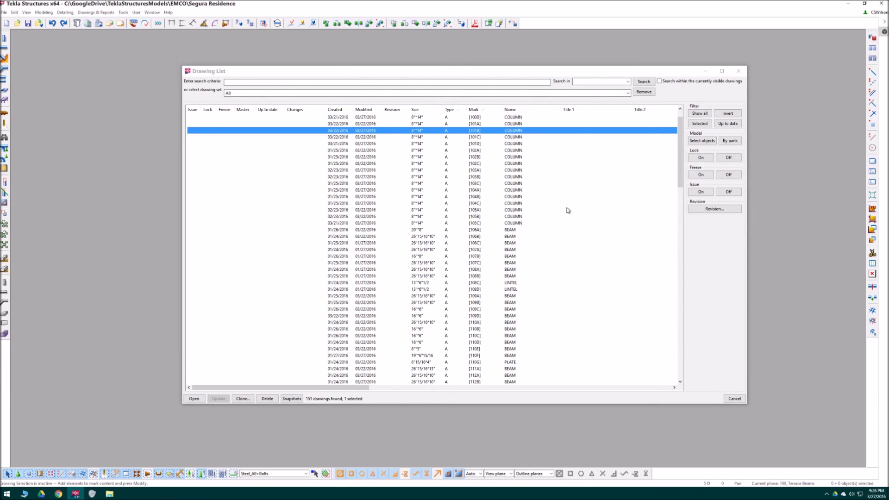
Reopen COLUMN PC. DETAILS sheet 101 from the drawing list, check the refreshed columns 101A to 101D, and close it.
scroll(491, 205, "down", 20)
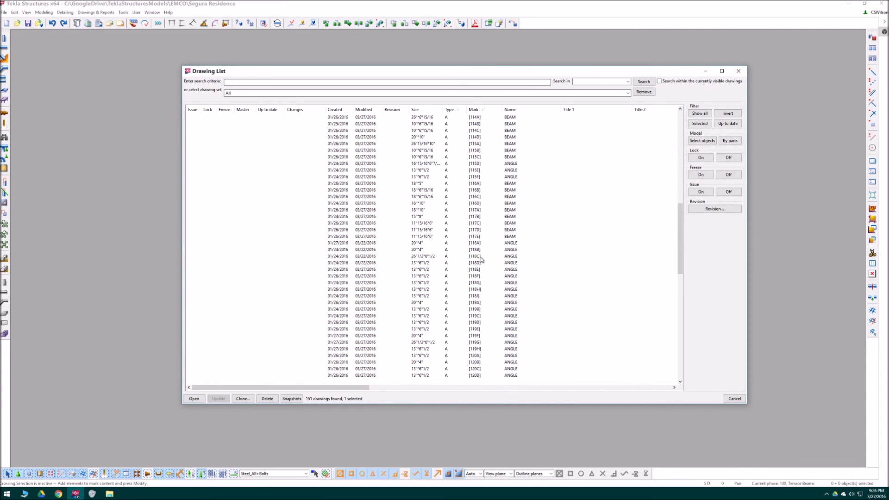
scroll(445, 269, "down", 3)
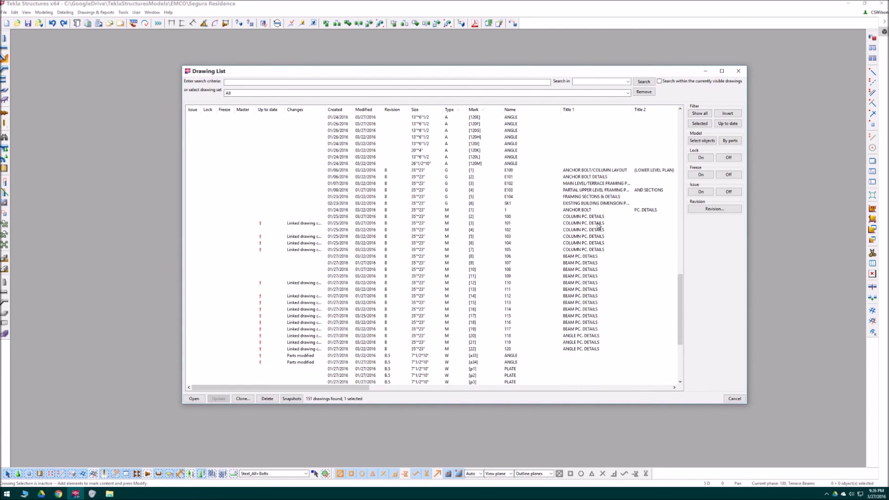
left_click(504, 224)
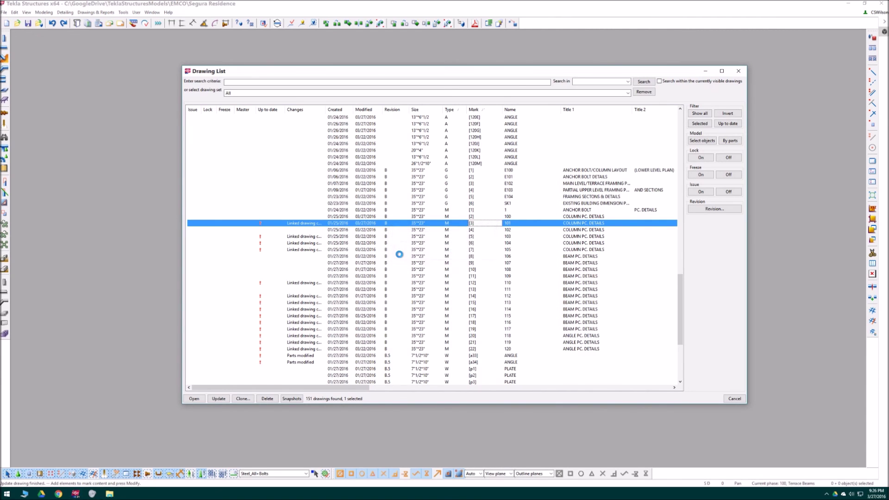
scroll(329, 268, "up", 4)
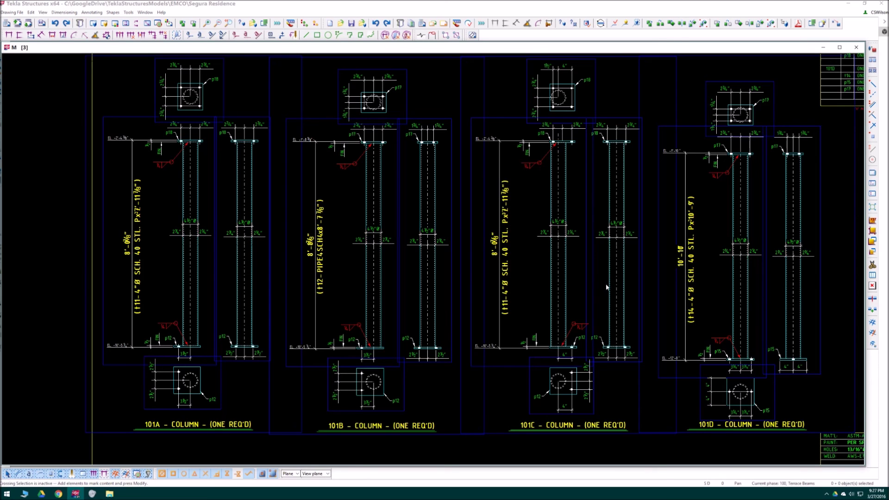
scroll(574, 255, "down", 3)
scroll(593, 241, "up", 1)
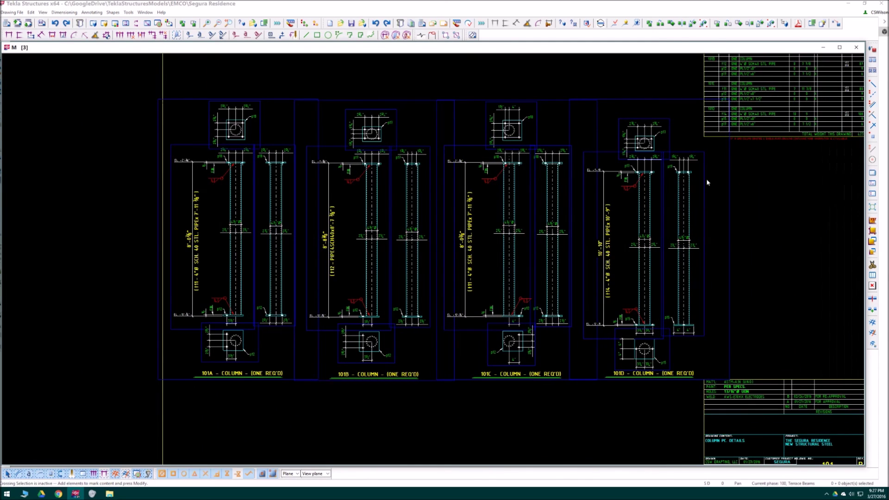
left_click(857, 47)
Open the outdated COLUMN PC. DETAILS sheet 103, check columns 103A to 103C, and close it.
left_click(337, 237)
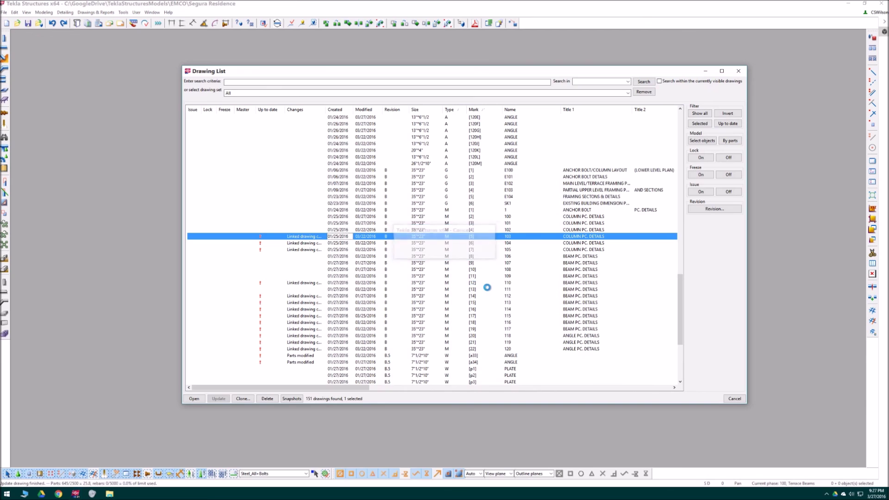
scroll(384, 276, "up", 3)
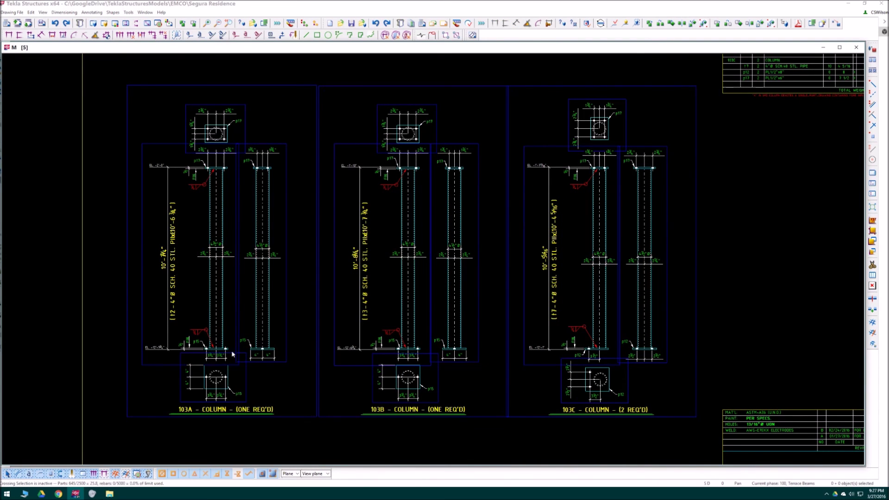
left_click(856, 47)
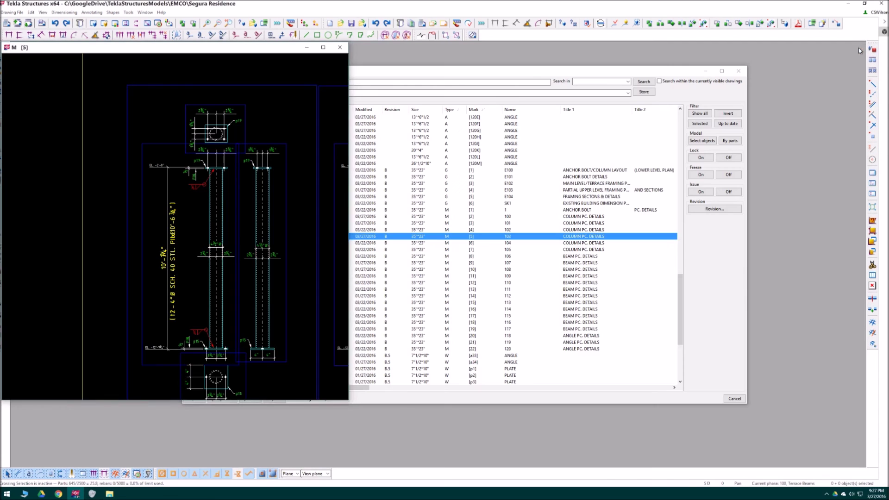
Open the outdated angle drawing a33, check its views and dimensions, and close it, keeping the changes and creating a snapshot.
scroll(352, 283, "down", 4)
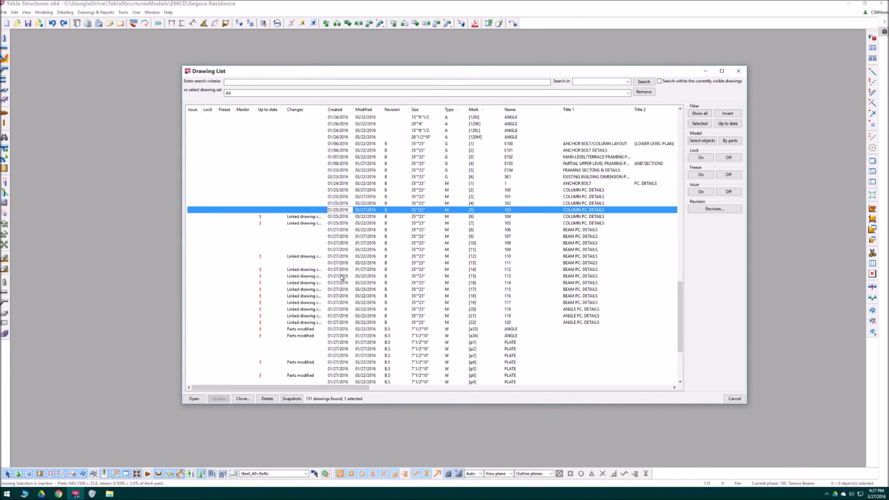
scroll(422, 294, "down", 2)
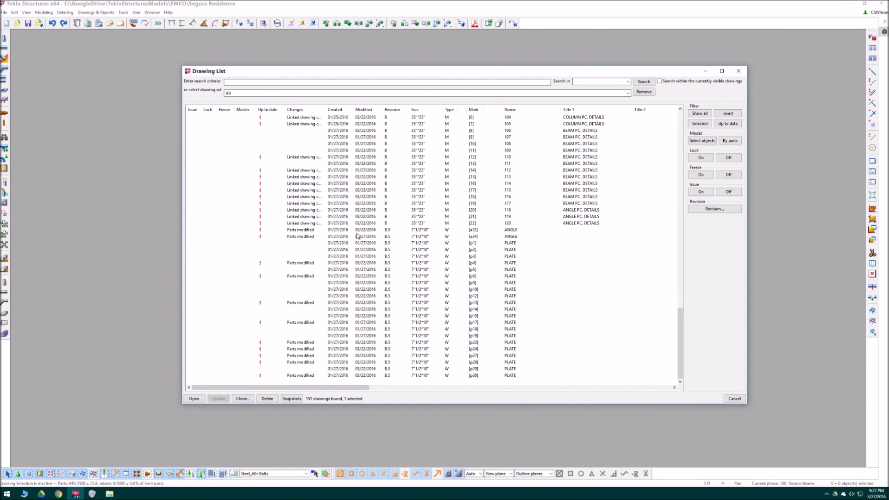
left_click(452, 237)
left_click(362, 230)
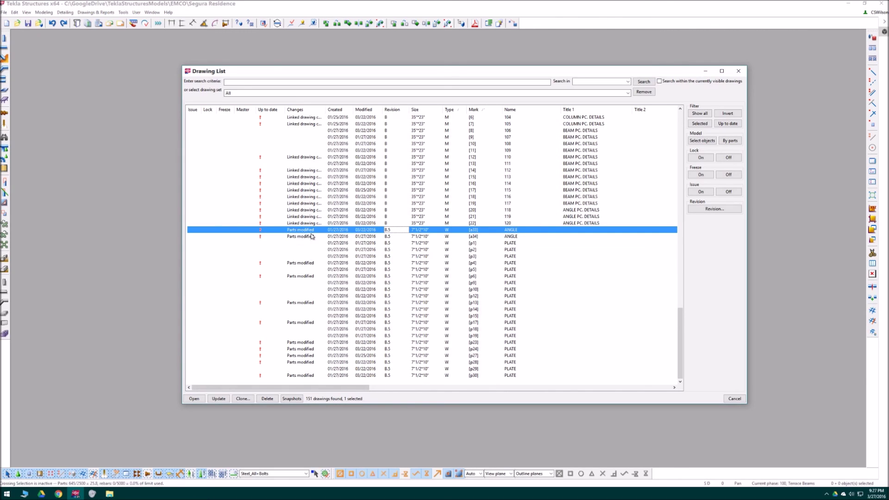
double_click(327, 232)
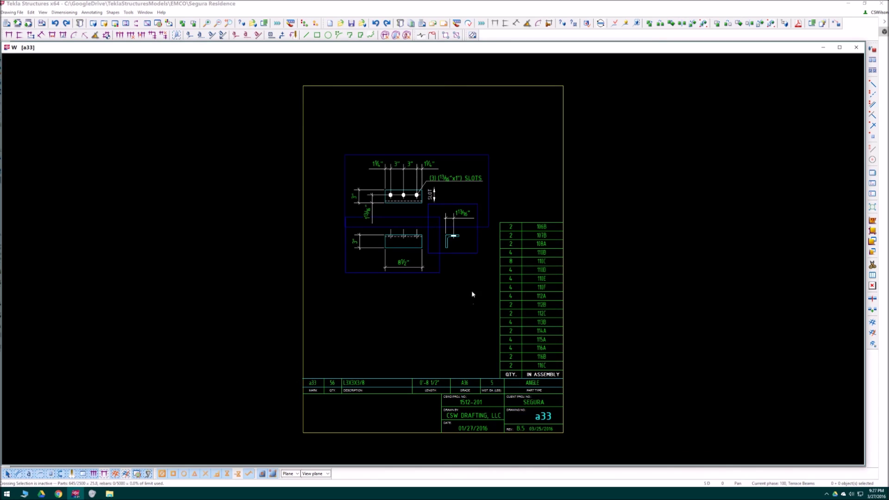
scroll(414, 216, "up", 2)
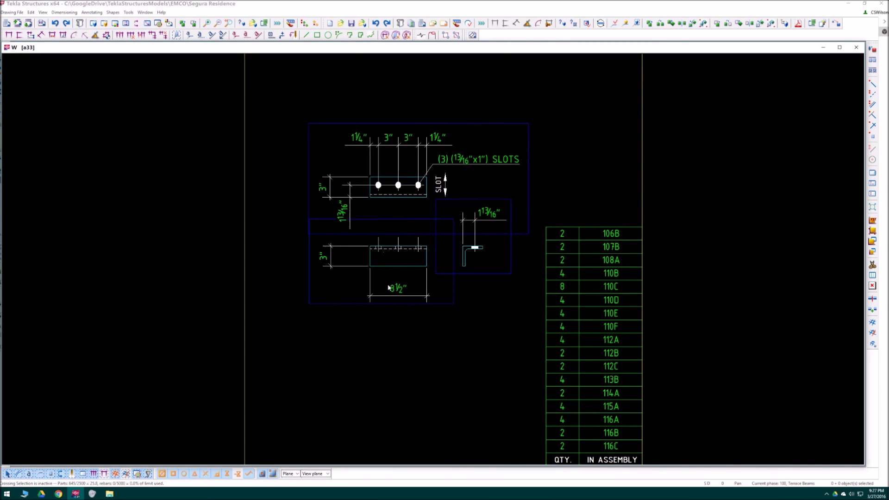
scroll(468, 251, "down", 3)
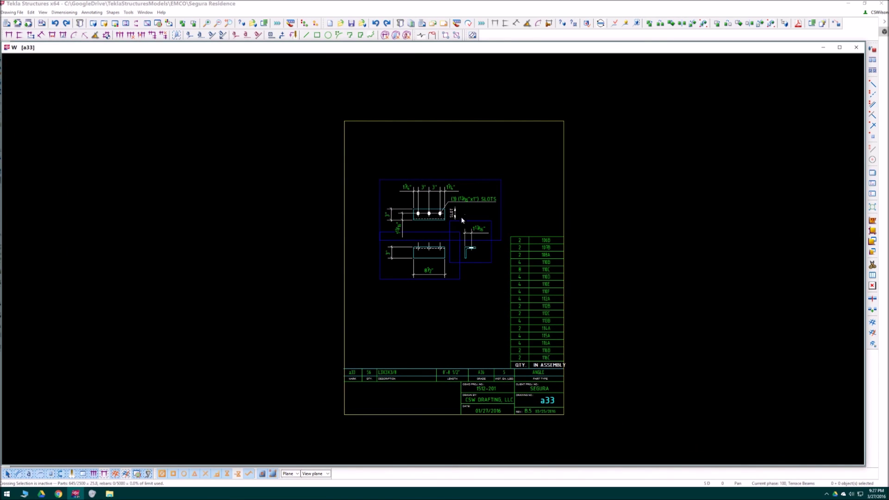
left_click(857, 47)
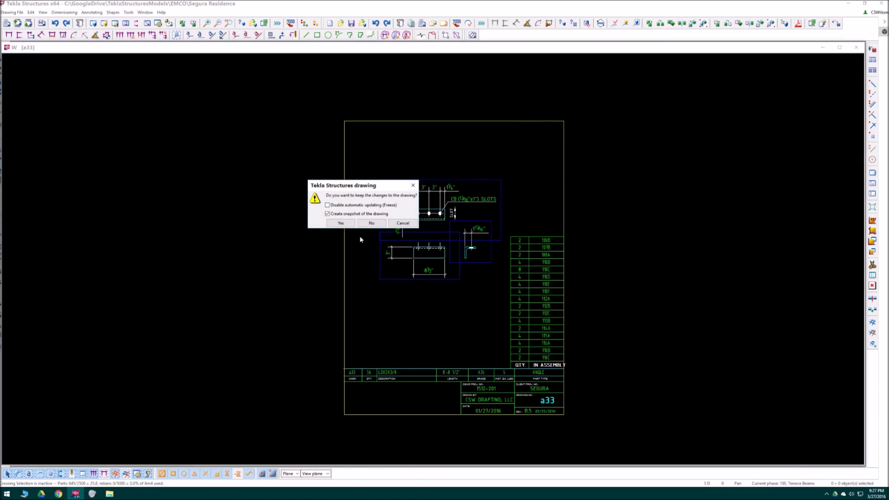
left_click(342, 222)
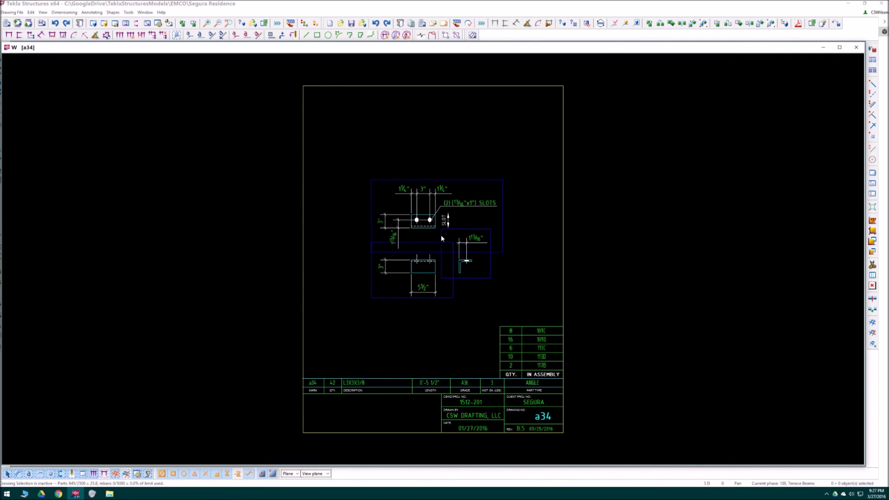
Update angle drawing a34, plate drawing p4 and the remaining modified plate drawings, keeping the changes and creating a snapshot for each.
left_click(856, 47)
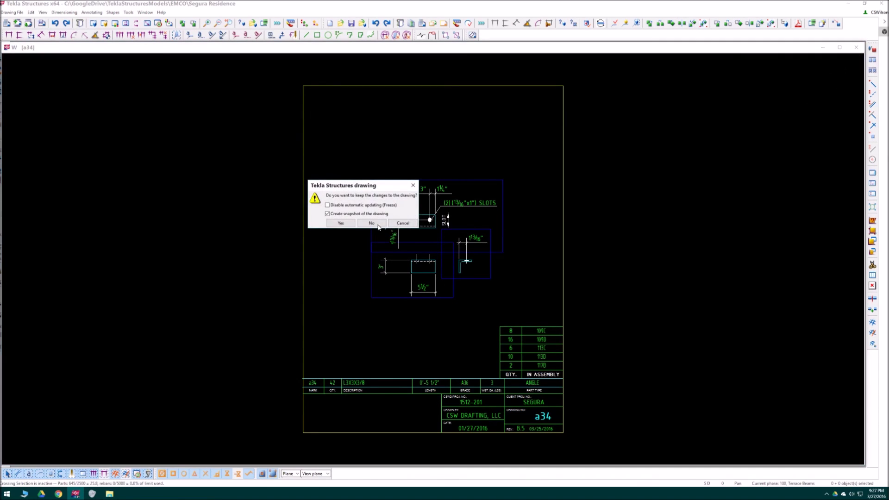
left_click(345, 223)
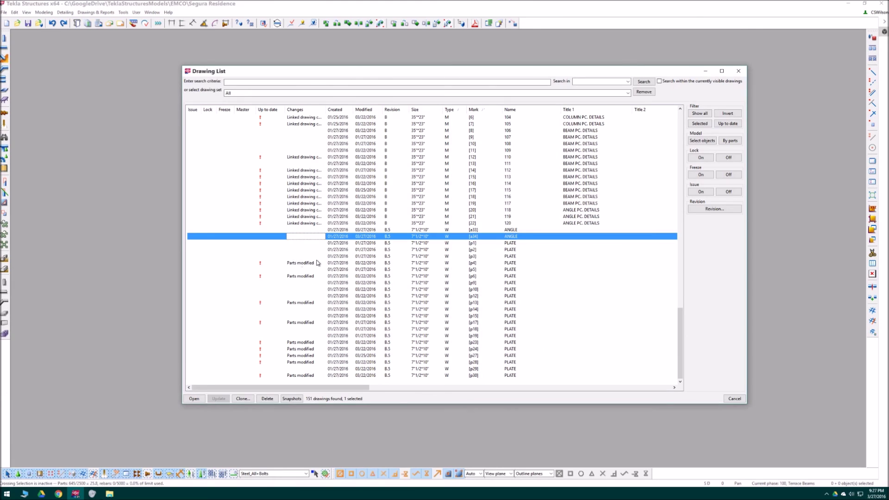
left_click(319, 263)
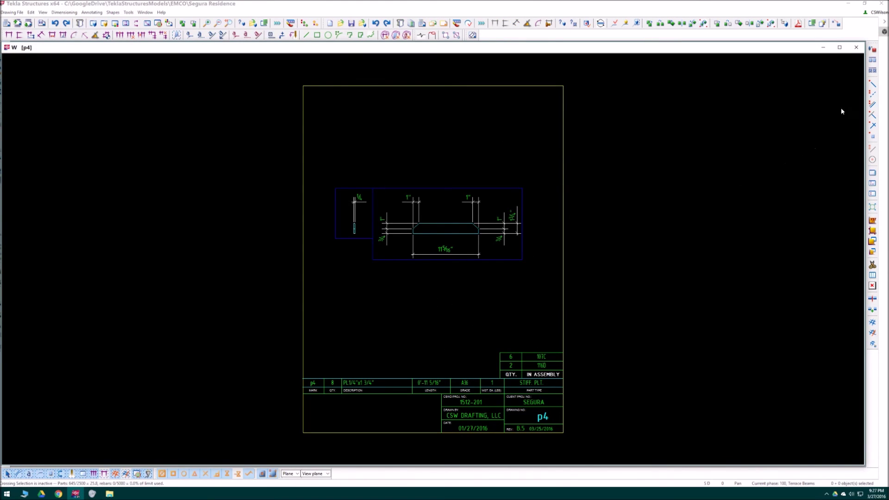
left_click(857, 47)
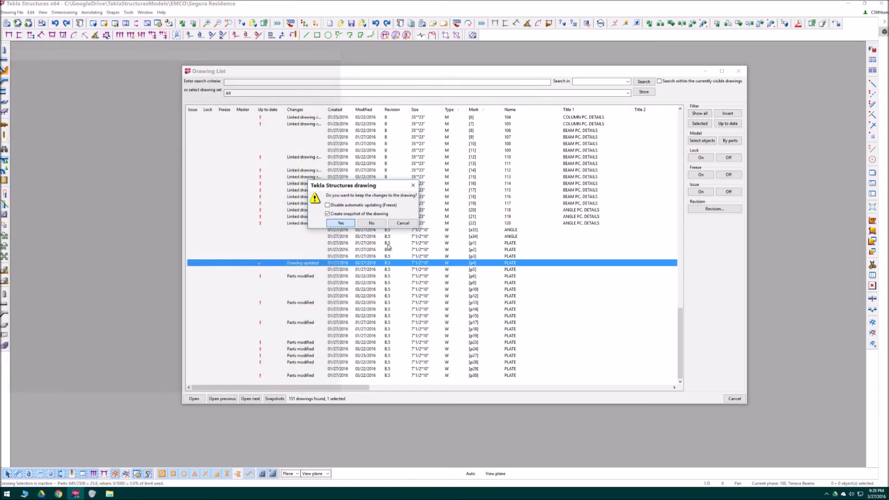
key("Return")
left_click(303, 277)
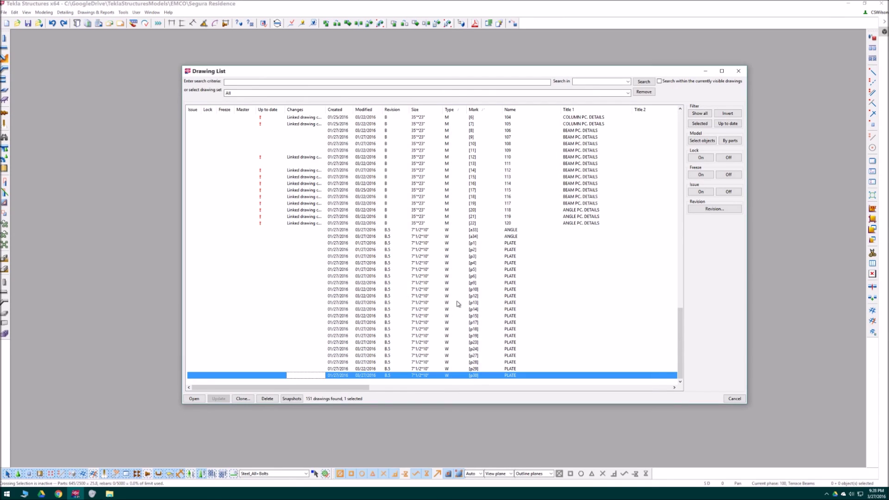
Open the outdated COLUMN PC. DETAILS sheet 104 and check the detail sheets through BEAM PC. DETAILS 106, closing each after review.
scroll(364, 265, "up", 3)
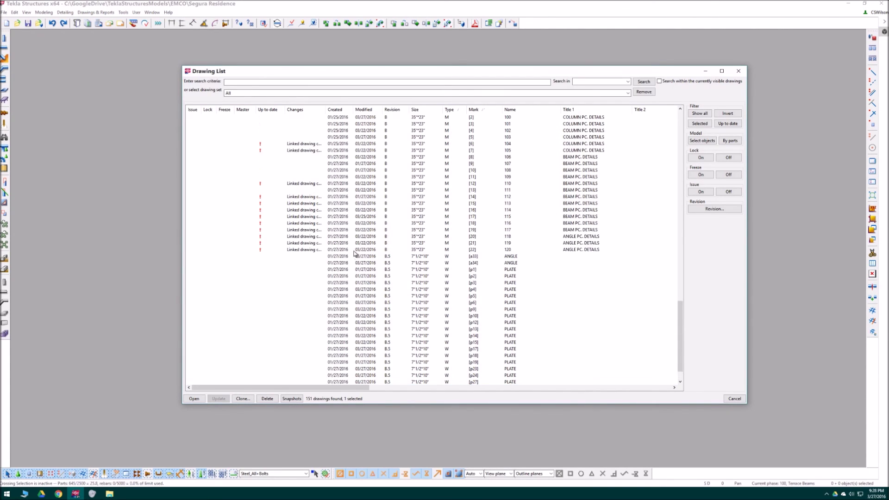
double_click(315, 165)
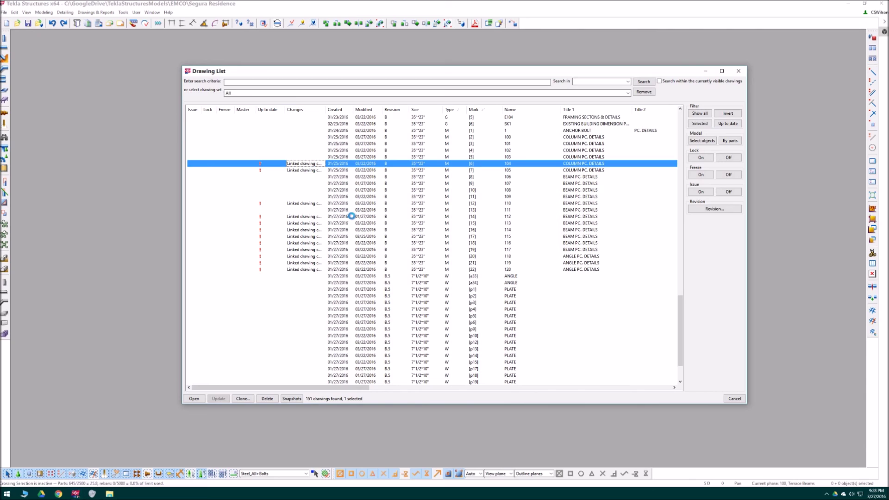
scroll(471, 282, "up", 5)
scroll(456, 227, "down", 6)
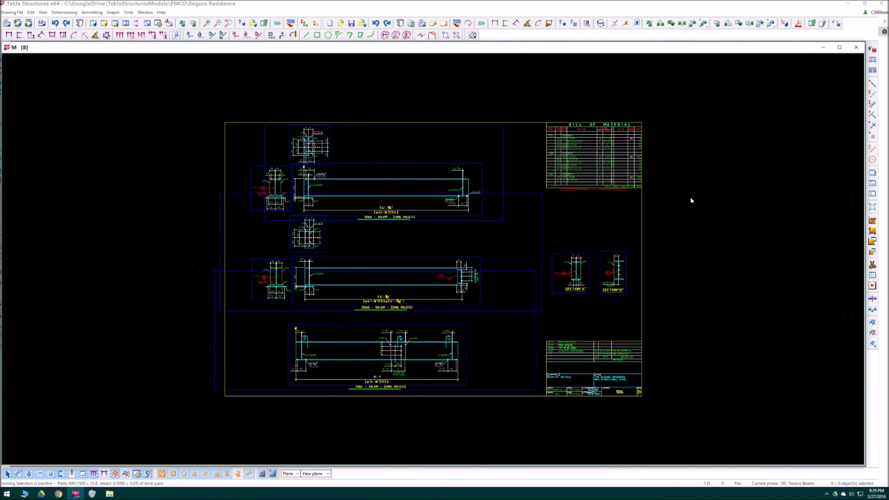
left_click(857, 47)
On BEAM PC. DETAILS sheet 110, move beam 110F's section view off beam 110D into the empty space below Sections A and B.
scroll(408, 260, "up", 3)
middle_click_drag(408, 258, 408, 269)
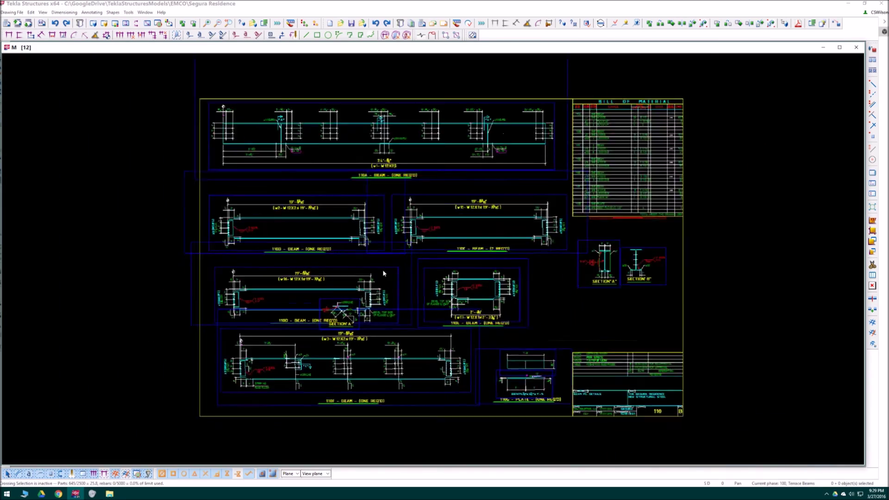
scroll(383, 270, "up", 2)
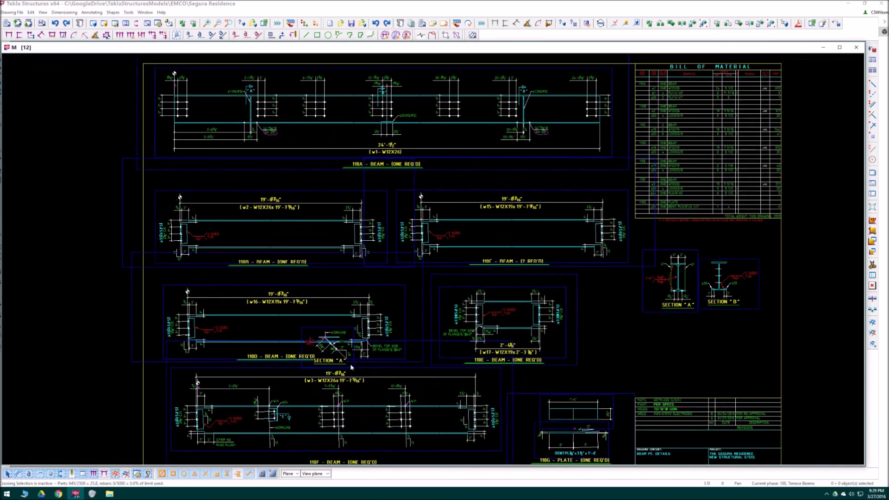
middle_click_drag(283, 413, 292, 370)
scroll(293, 370, "up", 2)
scroll(296, 370, "down", 2)
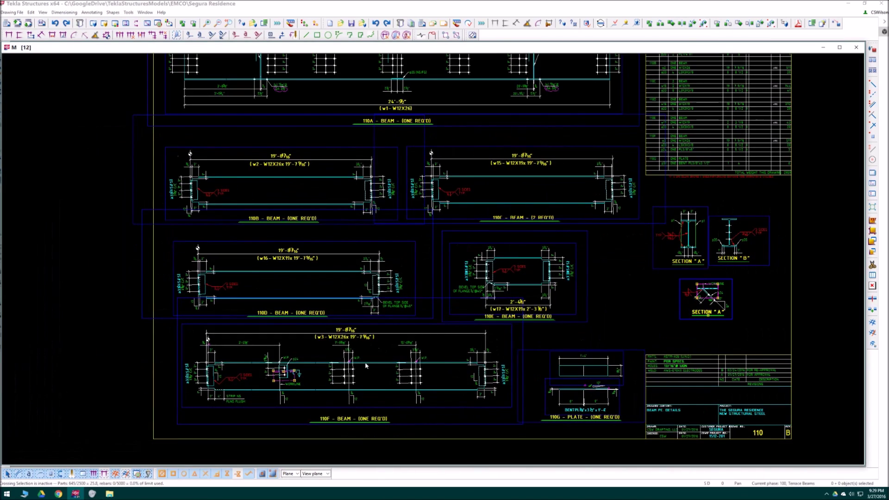
middle_click_drag(409, 347, 408, 364)
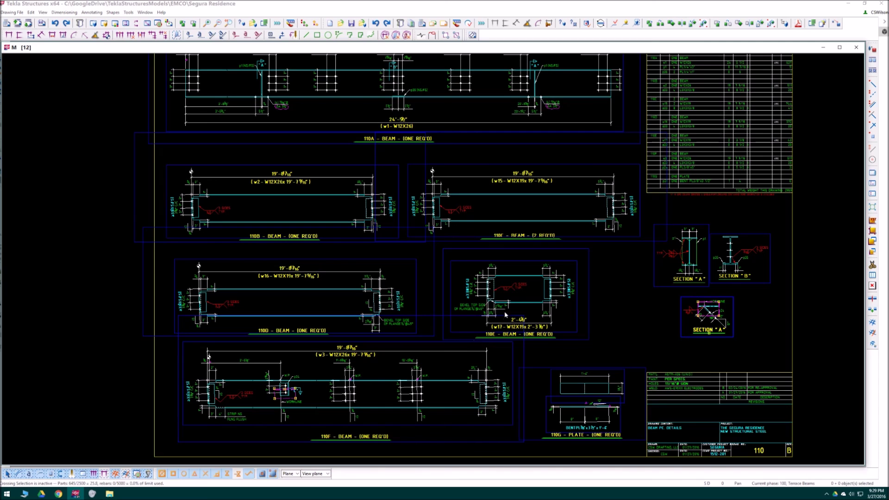
Compare the section mark on beam 110F with the label of its moved section view on sheet 110.
scroll(423, 259, "down", 2)
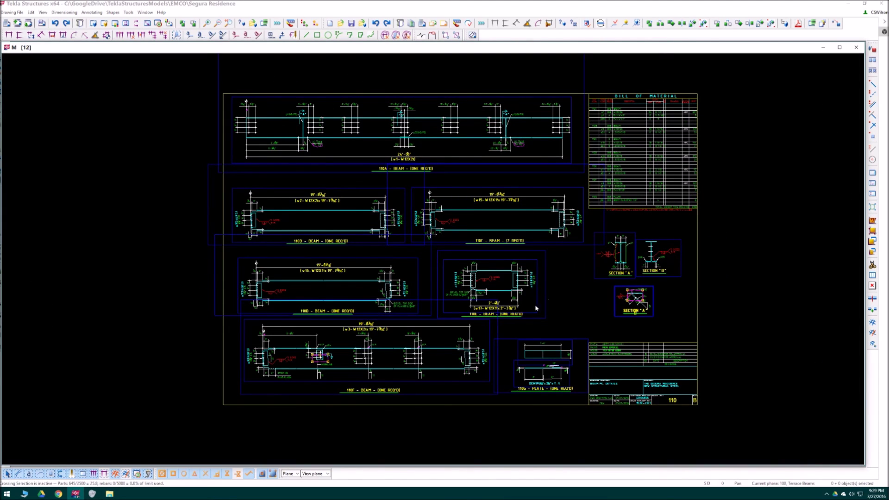
middle_click_drag(549, 301, 546, 290)
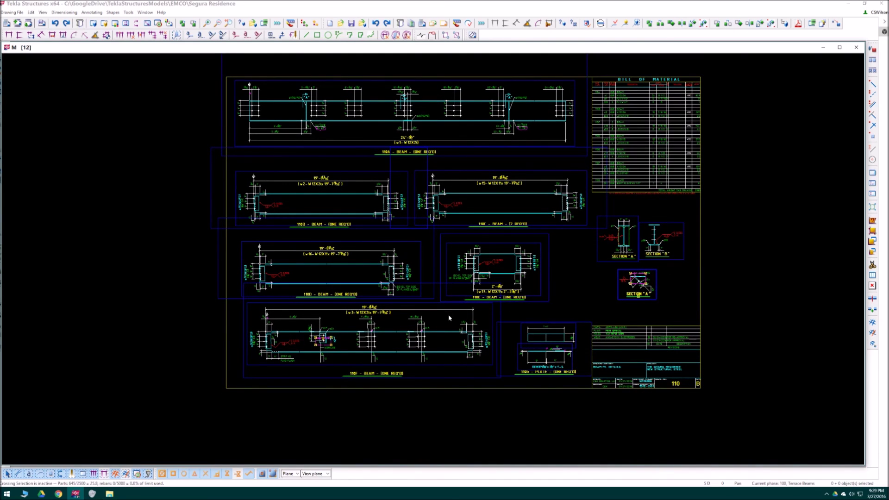
scroll(449, 315, "up", 2)
scroll(259, 354, "up", 3)
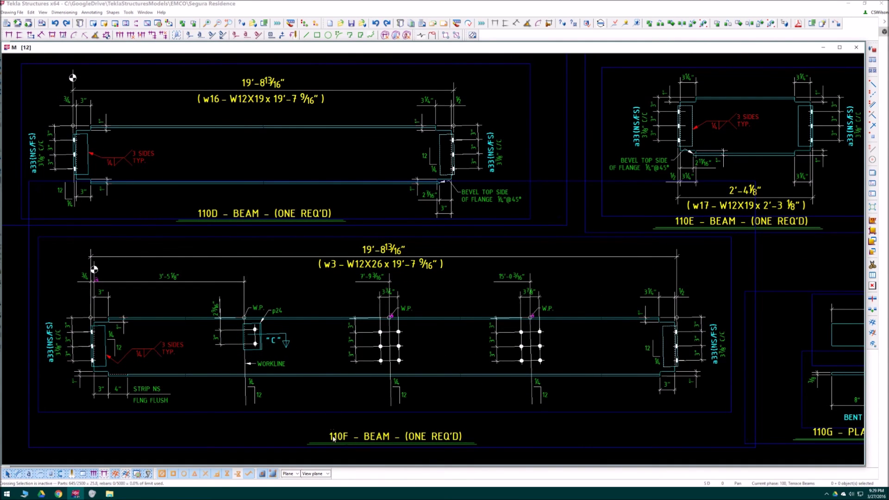
scroll(373, 297, "down", 3)
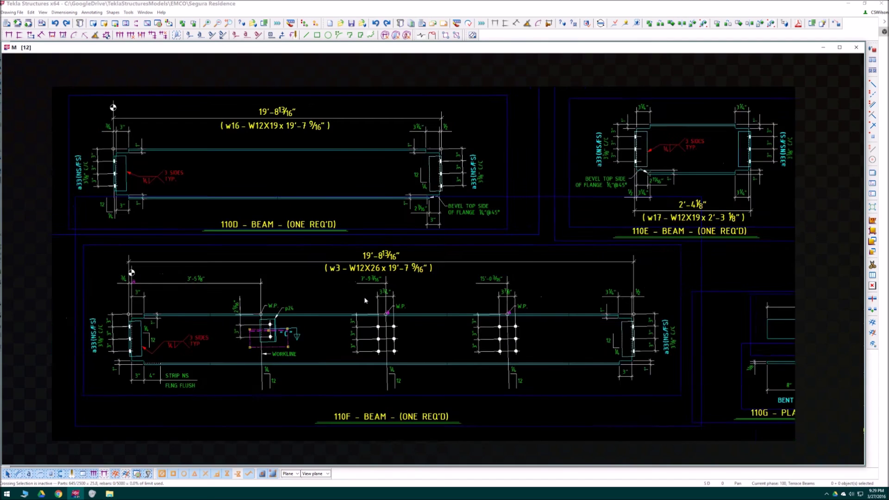
scroll(285, 341, "up", 3)
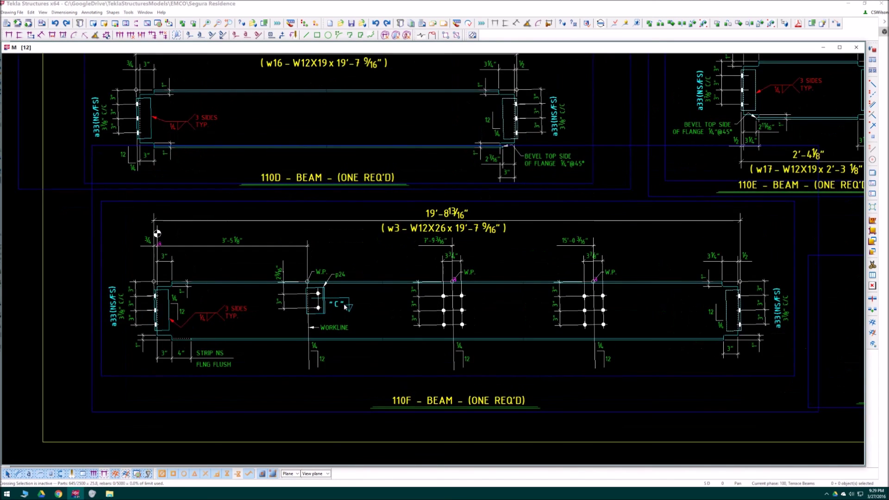
scroll(266, 300, "down", 3)
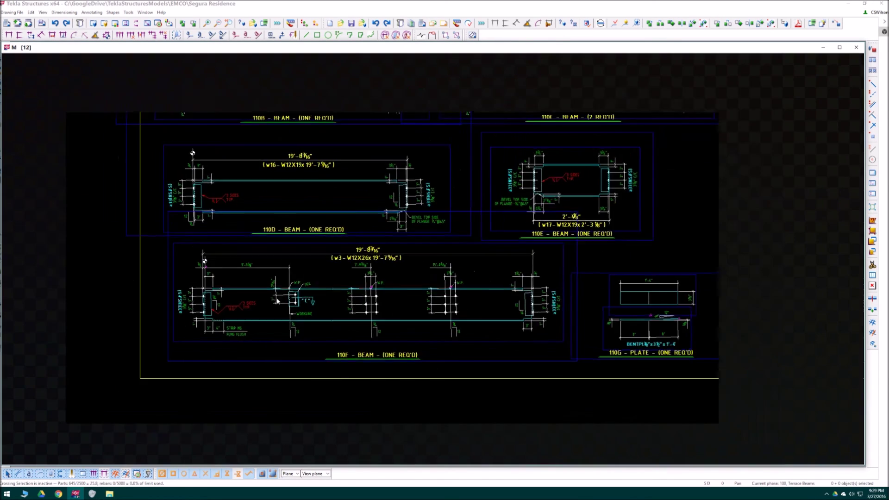
scroll(601, 296, "up", 4)
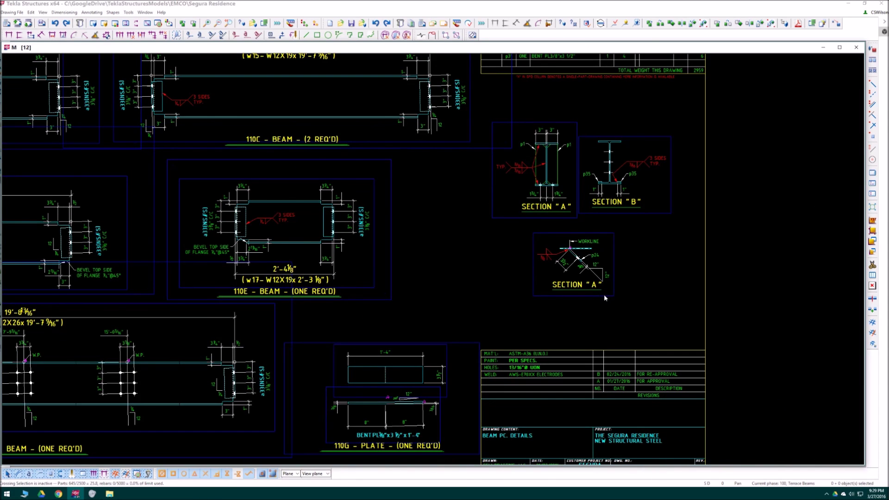
scroll(604, 295, "down", 2)
scroll(196, 353, "up", 2)
Relabel the moved section view on sheet 110 by renaming beam 110F's section symbol to X and then to C.
left_click(172, 350)
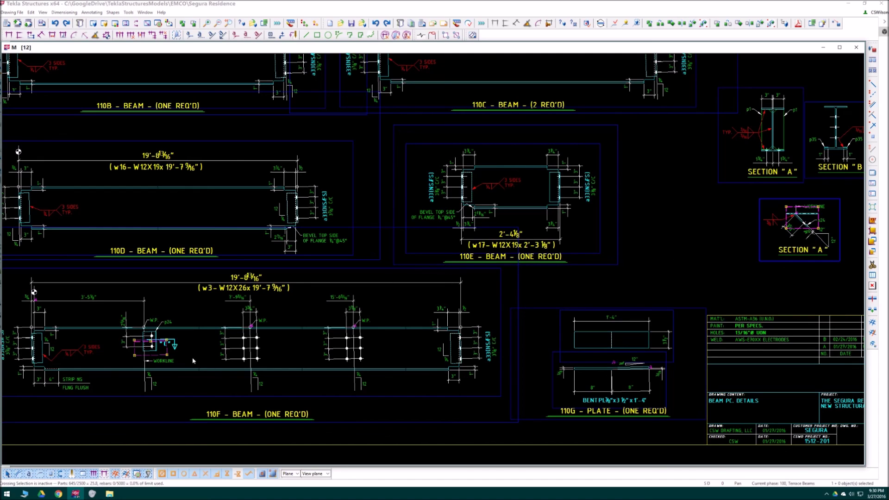
double_click(175, 350)
double_click(743, 100)
type("X")
left_click_drag(749, 81, 653, 83)
left_click(672, 285)
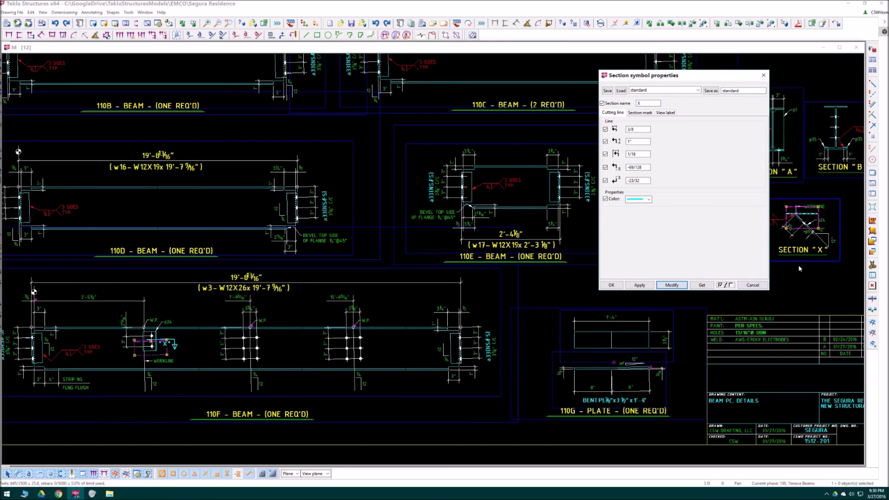
key("Escape")
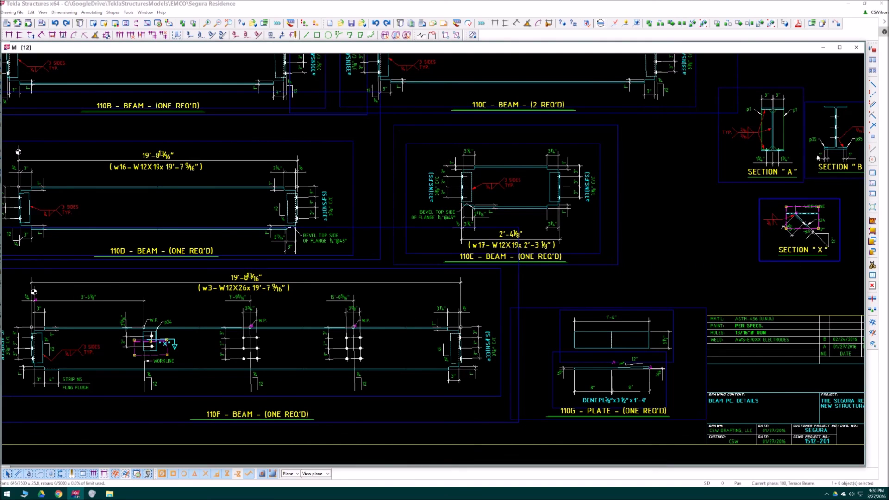
double_click(175, 350)
double_click(646, 104)
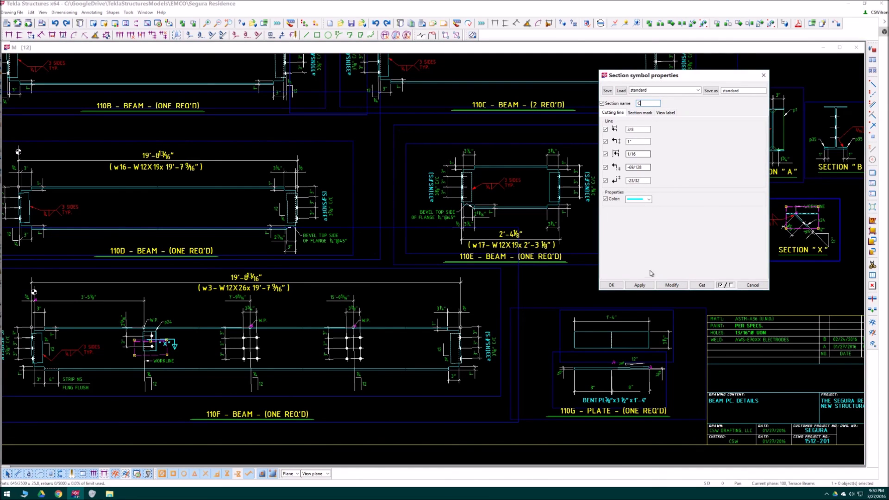
left_click(672, 284)
key("Escape")
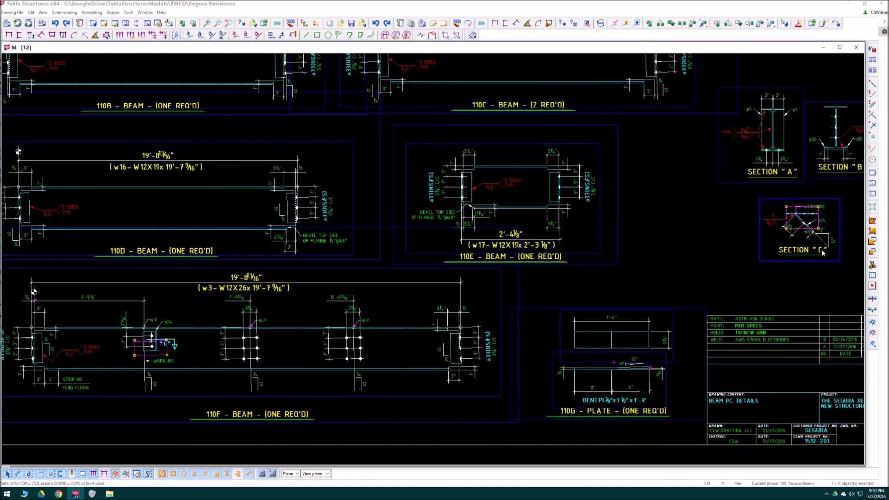
left_click(182, 353)
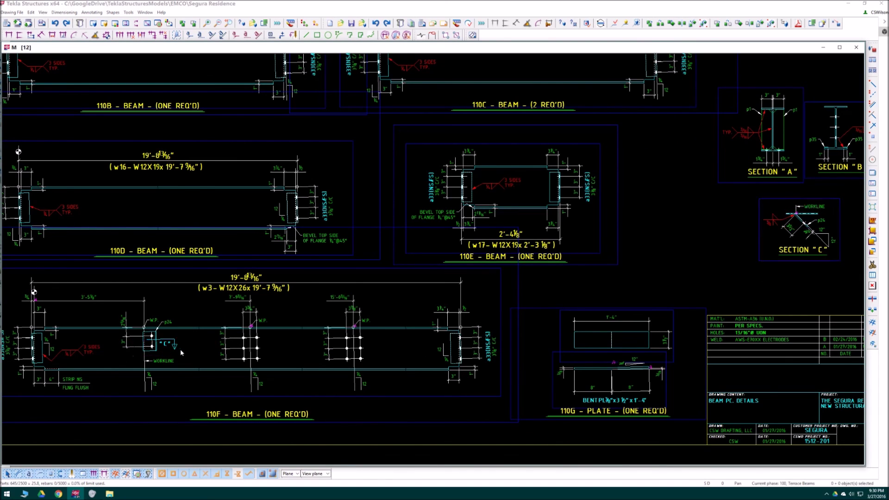
Check the relabelled Section C and the full sheet 110, and close it, keeping the changes and creating a snapshot.
scroll(167, 348, "up", 2)
scroll(590, 282, "down", 5)
scroll(694, 260, "up", 4)
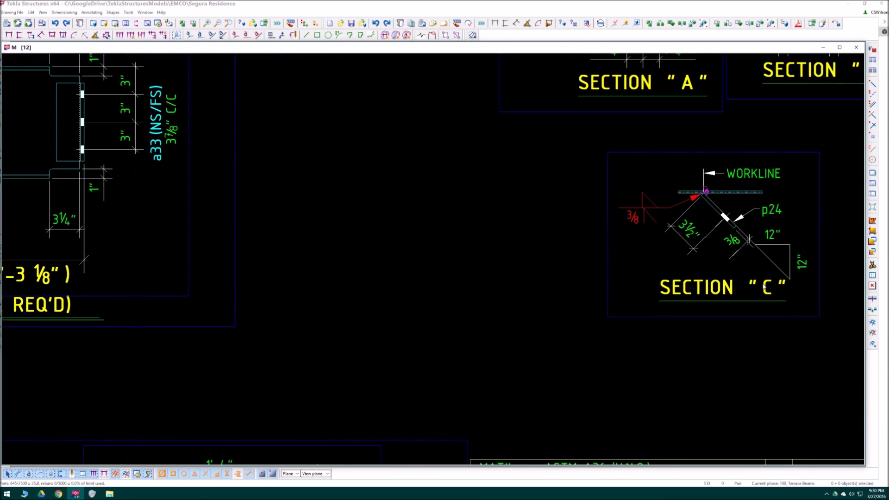
scroll(776, 282, "down", 4)
scroll(491, 295, "up", 1)
scroll(509, 325, "down", 3)
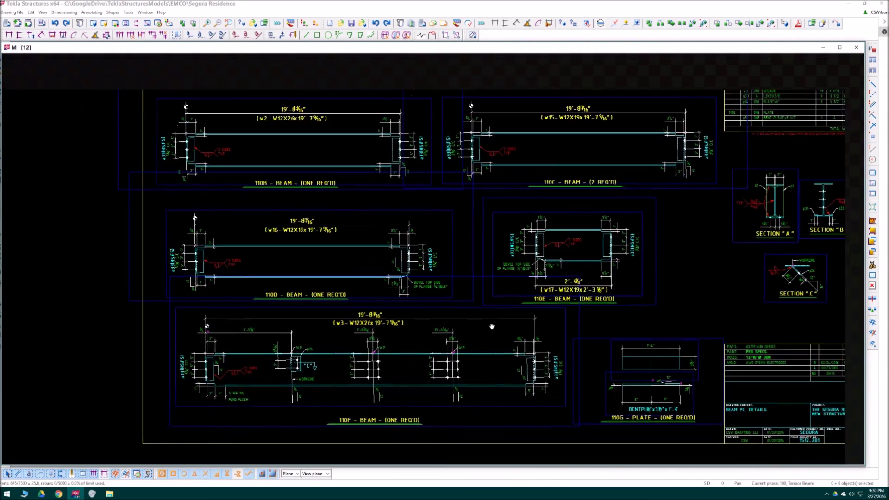
scroll(544, 291, "up", 2)
scroll(544, 291, "down", 3)
scroll(585, 259, "up", 1)
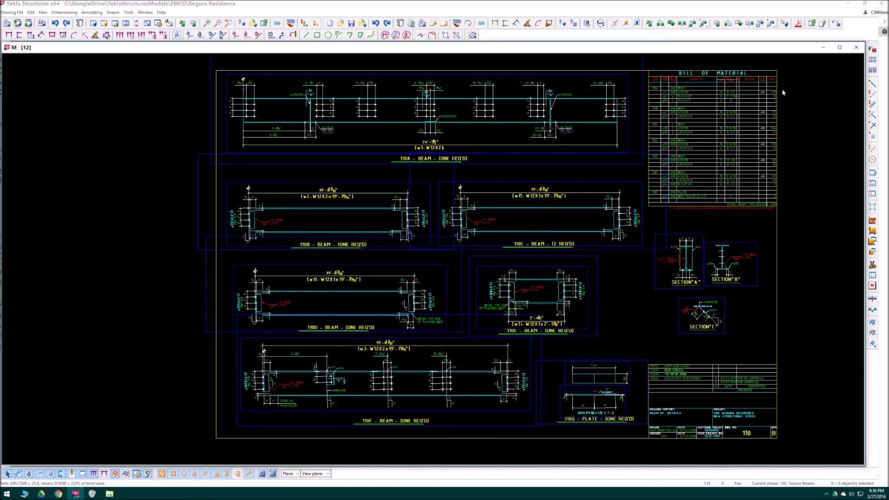
left_click(857, 47)
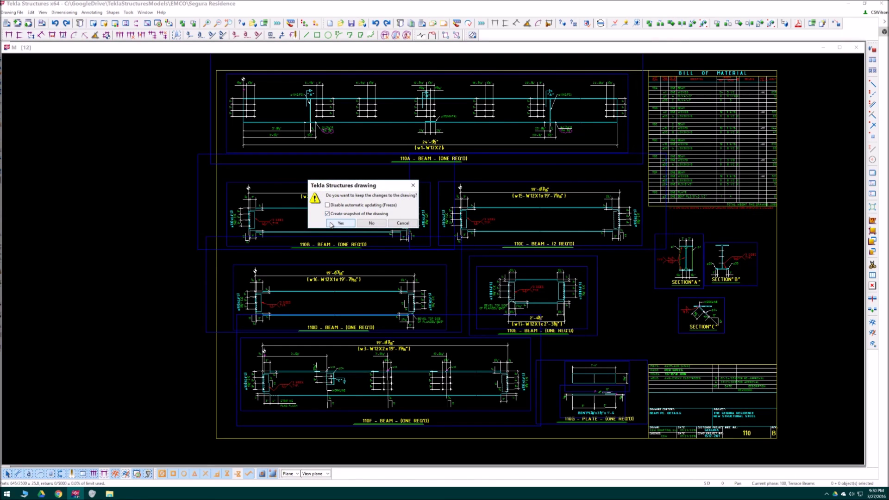
left_click(329, 223)
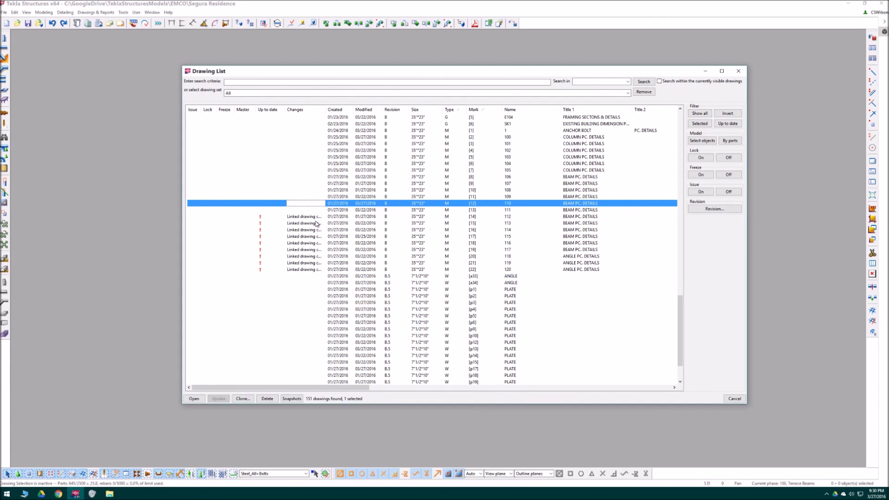
Open BEAM PC. DETAILS sheet 112 and move Sections A, B and C from above the sheet to below the bill of material.
left_click(315, 218)
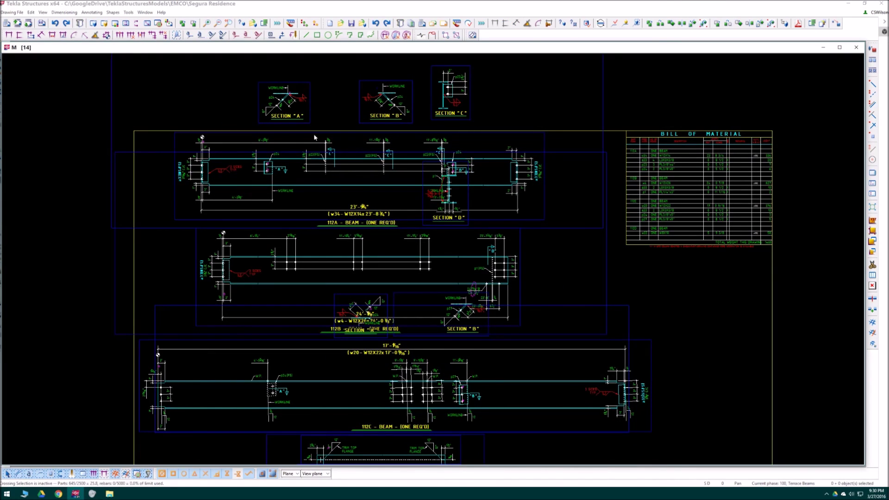
left_click(303, 123)
left_click(394, 123, "ctrl")
left_click(456, 120, "ctrl")
left_click_drag(457, 120, 749, 307)
left_click(777, 304)
left_click(801, 301, "ctrl")
left_click(761, 302)
Move beam 112C's Sections A and B off beam 112B into the space below the other section views.
middle_click_drag(478, 310, 470, 270)
scroll(471, 270, "up", 2)
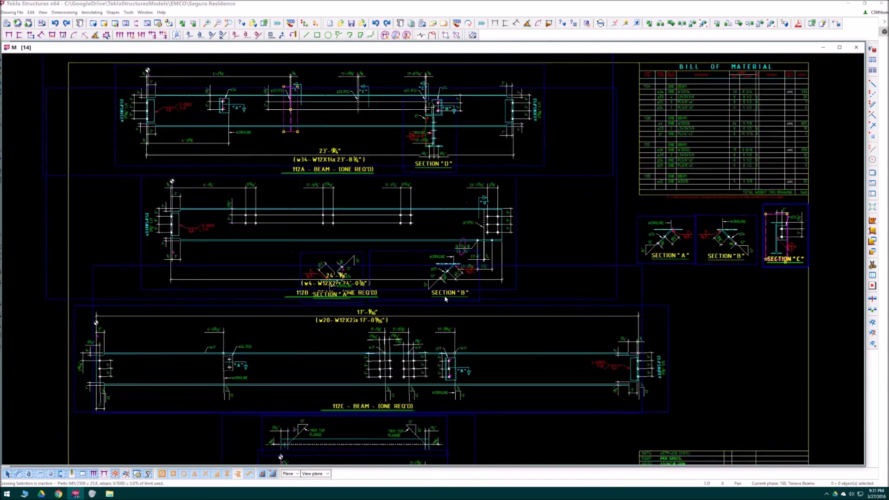
left_click(342, 243)
left_click(360, 244, "ctrl")
mouse_move(360, 245)
left_mouse_down()
mouse_move(475, 272)
mouse_move(663, 280)
left_mouse_up()
scroll(481, 276, "down", 4)
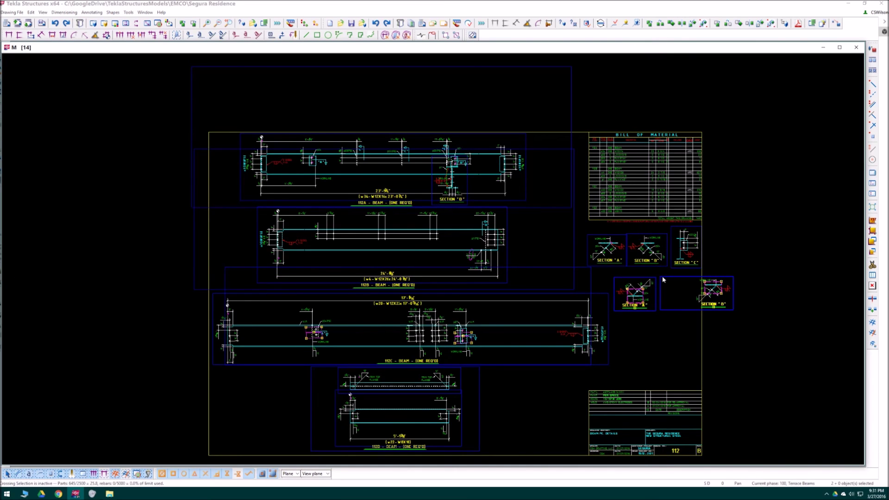
scroll(457, 328, "up", 4)
Rename beam 112C's duplicate section symbols A and B to E and F.
left_click(225, 350)
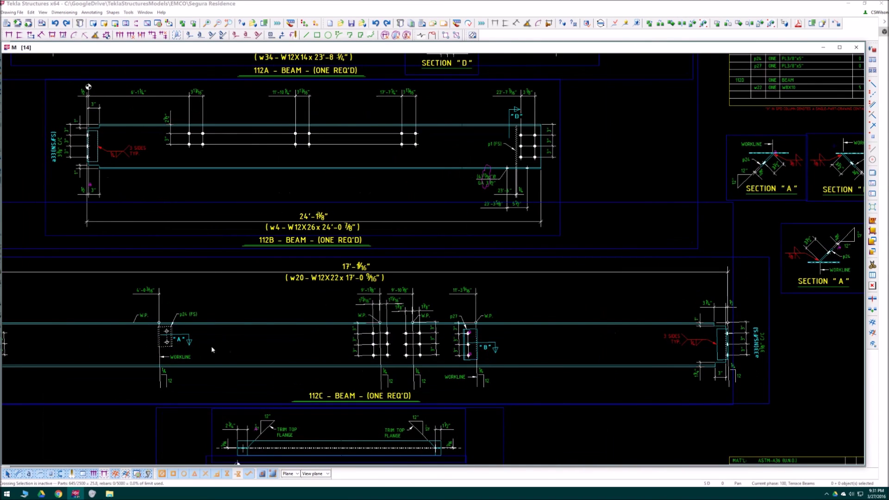
double_click(189, 341)
double_click(736, 100)
type("E")
left_click(768, 282)
double_click(496, 349)
double_click(736, 100)
type("F")
left_click(767, 282)
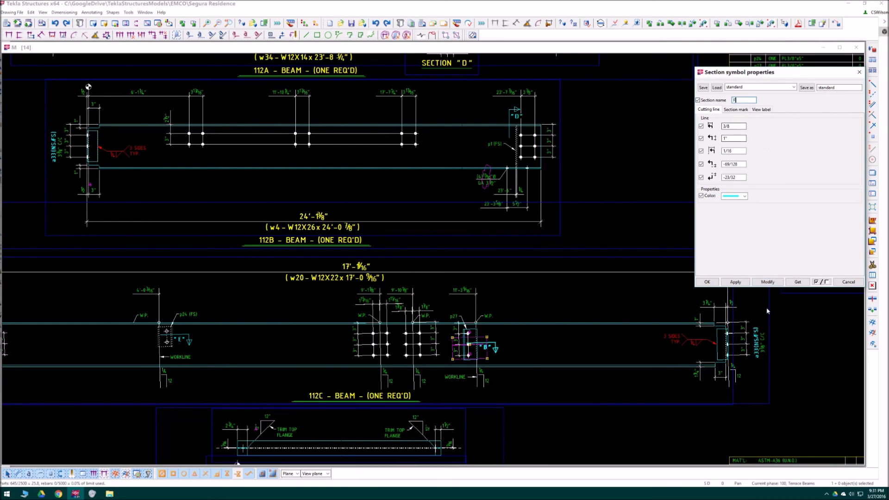
left_click(683, 320)
Move Sections E and F lower and bring Section D off beam 112A into the space beneath Section B.
middle_click_drag(619, 297, 526, 296)
scroll(525, 296, "down", 3)
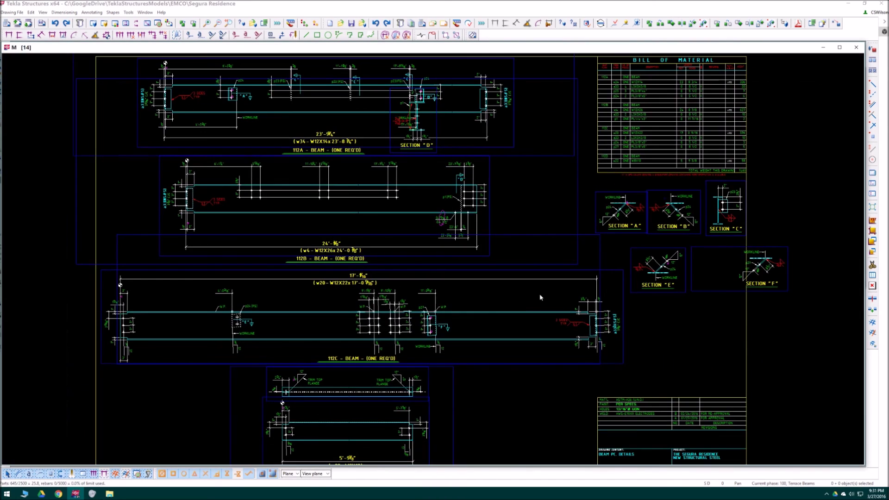
left_click(685, 292)
left_click(702, 291, "shift")
left_click_drag(702, 291, 705, 341)
left_click(437, 121)
left_click_drag(437, 121, 700, 263)
Move Section F back inside the sheet border beside Section E and check the layout of sheet 112.
left_click(716, 341)
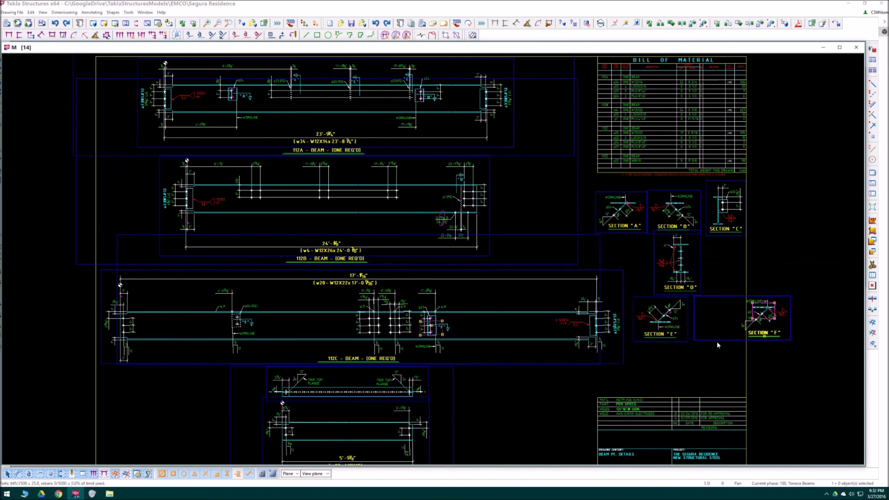
left_click_drag(717, 342, 671, 342)
left_click(672, 344)
scroll(672, 345, "down", 1)
middle_click_drag(660, 361, 664, 345)
scroll(388, 343, "up", 2)
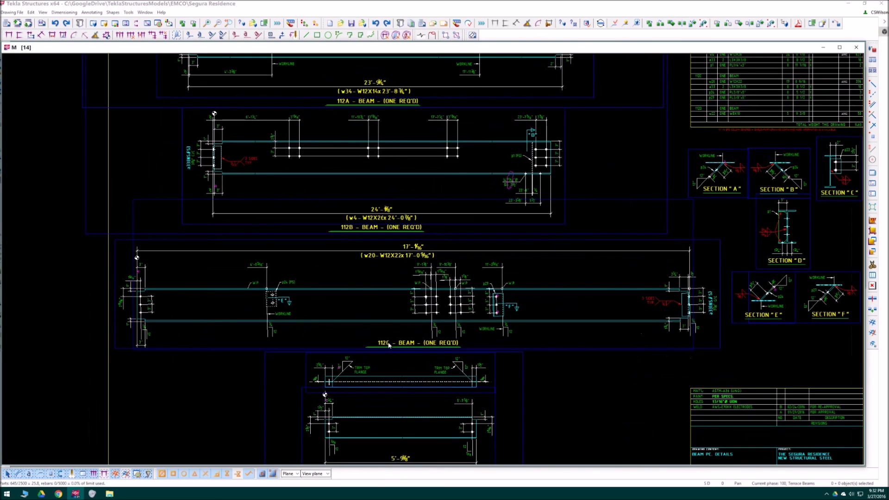
Open sheet 113 and move Sections A to C and Sections D to F into the empty space below the bill of material.
key("ctrl+Page_Down")
left_click_drag(434, 99, 679, 249)
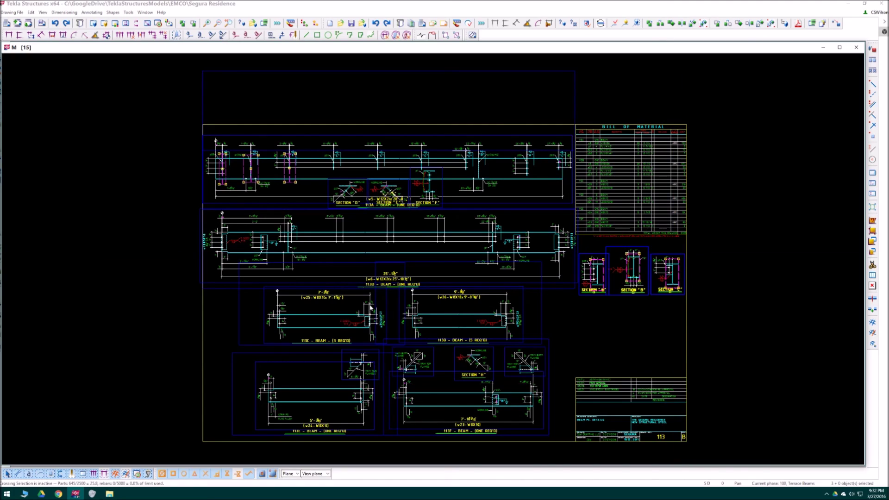
scroll(329, 186, "up", 1)
left_click(326, 179)
scroll(436, 175, "up", 1)
left_click(436, 174, "shift")
left_click(462, 184, "shift")
scroll(500, 189, "down", 2)
mouse_move(499, 186)
left_mouse_down()
mouse_move(713, 319)
mouse_move(731, 324)
mouse_move(741, 315)
left_mouse_up()
Move beam 113F's Section H beside the other section views and rename its section symbol to G.
scroll(578, 401, "up", 2)
left_click(476, 347)
left_click_drag(476, 345, 711, 332)
middle_click_drag(520, 364, 443, 320)
scroll(442, 320, "up", 2)
scroll(393, 356, "down", 1)
scroll(392, 358, "up", 3)
double_click(468, 364)
type("G")
left_click(768, 282)
left_click(708, 282)
Check the sheet 113 layout and close it, keeping the changes and creating a snapshot.
scroll(593, 304, "down", 3)
middle_click_drag(593, 304, 597, 345)
scroll(598, 345, "down", 1)
left_click(857, 47)
left_click(341, 222)
On sheet 114, move Sections A and B below the bill of material and Sections C, D and E beneath them.
left_click(347, 105)
left_click(279, 105, "shift")
left_click_drag(279, 104, 548, 216)
left_click(348, 309)
left_click(320, 309, "shift")
left_click(367, 301, "shift")
left_click_drag(367, 301, 587, 287)
left_click(530, 320)
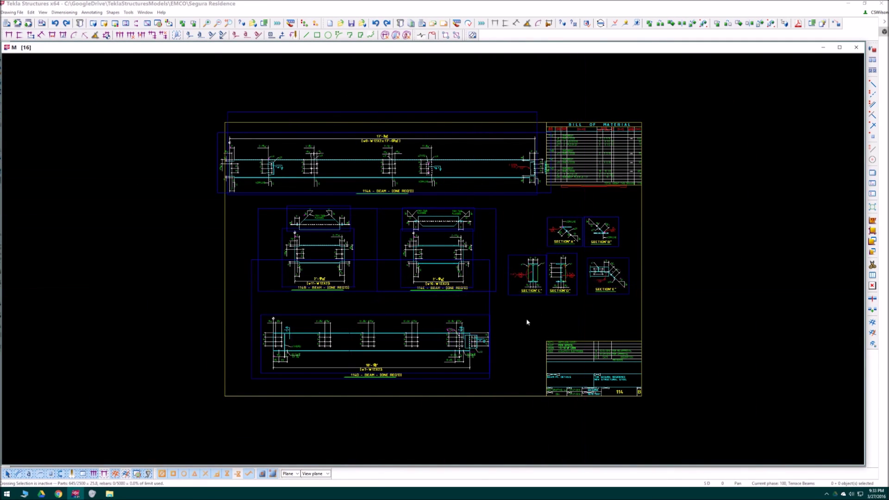
scroll(530, 322, "up", 2)
Set the minimum cut part length in beam 114A's view properties to 2'-0" so the view clears the bill of material.
left_click(856, 47)
left_click(403, 223)
mouse_move(181, 129)
middle_mouse_down()
mouse_move(185, 188)
mouse_move(219, 201)
middle_mouse_up()
double_click(598, 204)
left_click(555, 108)
double_click(579, 153)
left_click(671, 350)
mouse_move(625, 83)
left_mouse_down()
mouse_move(596, 228)
mouse_move(683, 207)
mouse_move(667, 233)
left_mouse_up()
left_click(801, 204)
double_click(593, 113)
left_click_drag(653, 238, 682, 218)
left_click(654, 474)
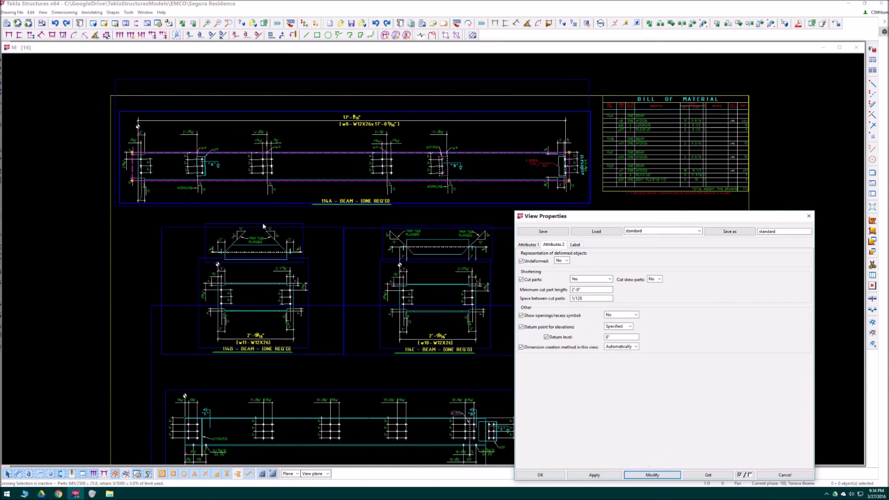
left_click(268, 227)
scroll(527, 401, "down", 1)
middle_click_drag(526, 400, 521, 343)
double_click(566, 94)
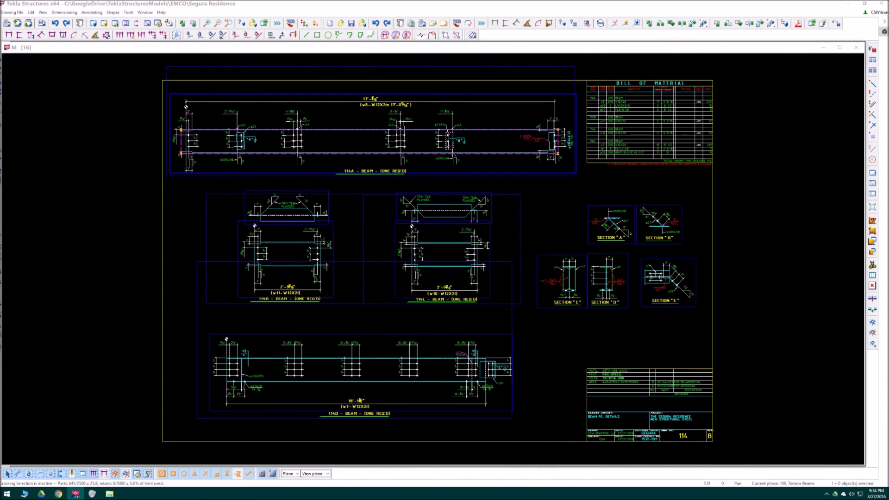
Open sheet 115, move Sections A to D below the bill of material, and keep the changes with a snapshot.
key("ctrl+Page_Down")
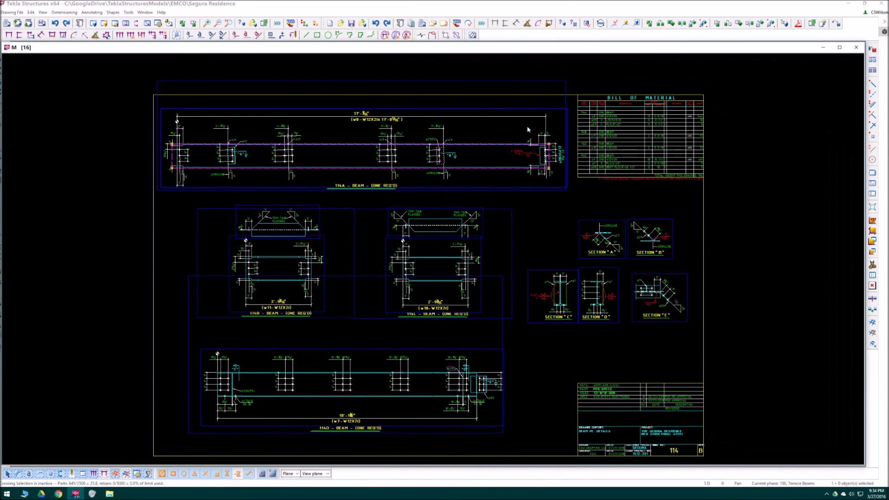
left_click(332, 91, "ctrl")
left_click(373, 81, "ctrl")
left_click_drag(372, 81, 606, 231)
scroll(381, 286, "up", 2)
middle_click_drag(380, 286, 354, 261)
left_click(354, 263)
left_click_drag(354, 262, 604, 276)
key("ctrl+Page_Down")
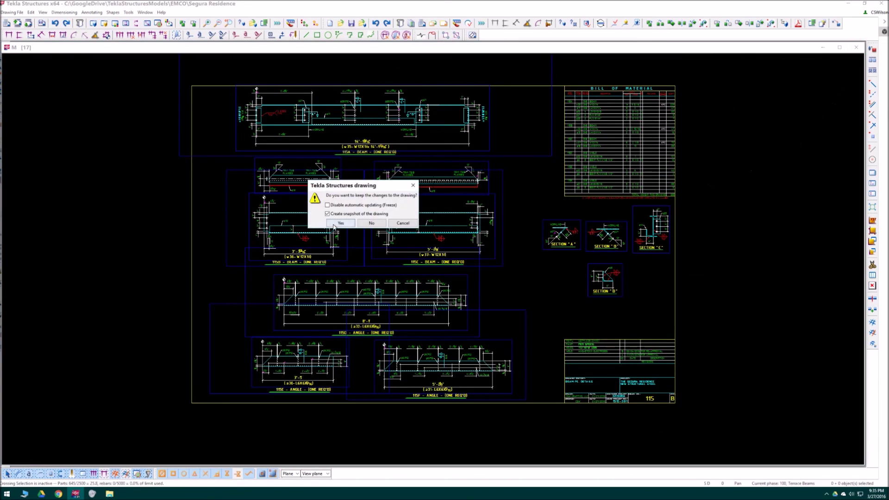
left_click(337, 222)
On sheet 116, move Section A below the bill of material and Sections B, C and D in a row beneath it.
scroll(373, 125, "up", 2)
left_click_drag(434, 153, 770, 236)
middle_click_drag(592, 322, 531, 287)
left_click(227, 355)
left_click(289, 356, "ctrl")
left_click(390, 349, "ctrl")
mouse_move(391, 349)
left_mouse_down()
mouse_move(737, 296)
mouse_move(726, 298)
left_mouse_up()
scroll(538, 348, "down", 3)
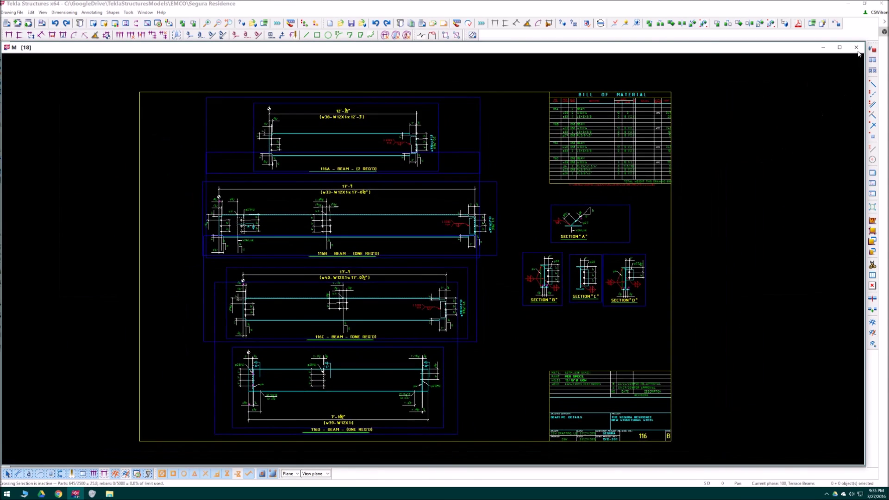
Open sheet 117 and move Sections A, B and C from beam 117A to the empty space below the bill of material.
key("ctrl+Page_Down")
left_click(392, 93, "ctrl")
mouse_move(392, 94)
left_mouse_down()
mouse_move(560, 215)
mouse_move(587, 220)
left_mouse_up()
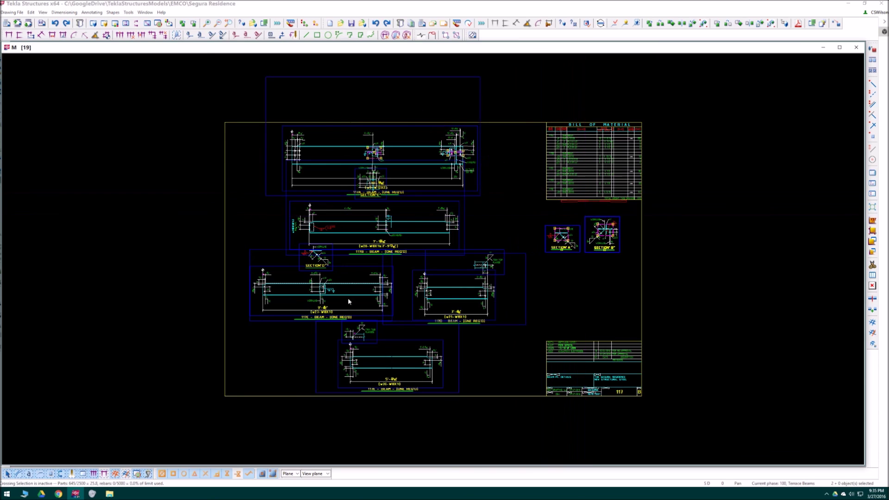
scroll(337, 272, "up", 2)
left_click(363, 135)
mouse_move(363, 135)
left_mouse_down()
mouse_move(558, 227)
mouse_move(651, 253)
left_mouse_up()
Move beam 117C's Section D beneath the other section views on sheet 117 and adjust their spacing.
left_click(286, 270)
left_click_drag(286, 270, 649, 339)
left_click(614, 332)
left_click_drag(650, 283, 618, 289)
left_click_drag(696, 320, 716, 282)
scroll(540, 242, "down", 1)
Step through ANGLE PC. DETAILS sheets 118, 119 and 120, check them, and close the last one to return to the drawing list.
key("ctrl+Page_Down")
scroll(422, 351, "up", 3)
middle_click_drag(421, 350, 429, 383)
key("ctrl+Page_Down")
key("ctrl+Page_Down")
scroll(438, 283, "up", 1)
left_click(856, 47)
scroll(550, 222, "down", 1)
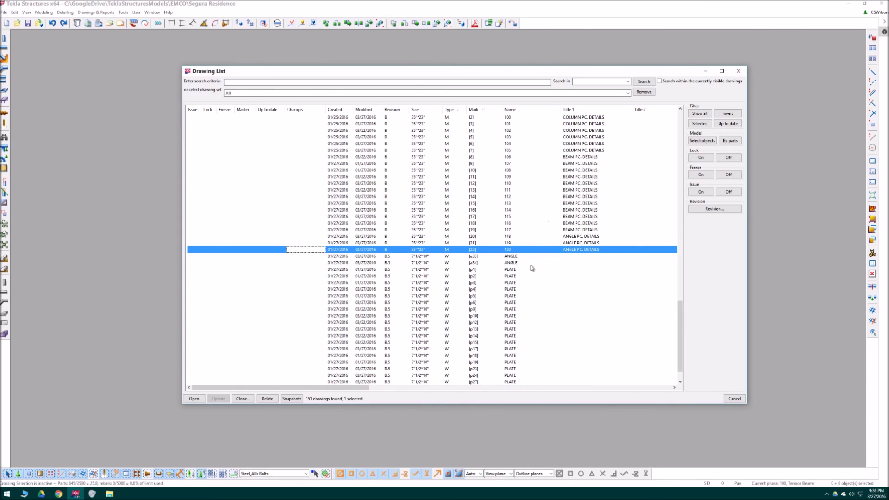
Open the anchor bolt/column layout E100 from the drawing list, look it over and close it.
mouse_move(681, 319)
left_mouse_down()
mouse_move(680, 130)
mouse_move(674, 338)
mouse_move(680, 274)
left_mouse_up()
scroll(471, 273, "down", 1)
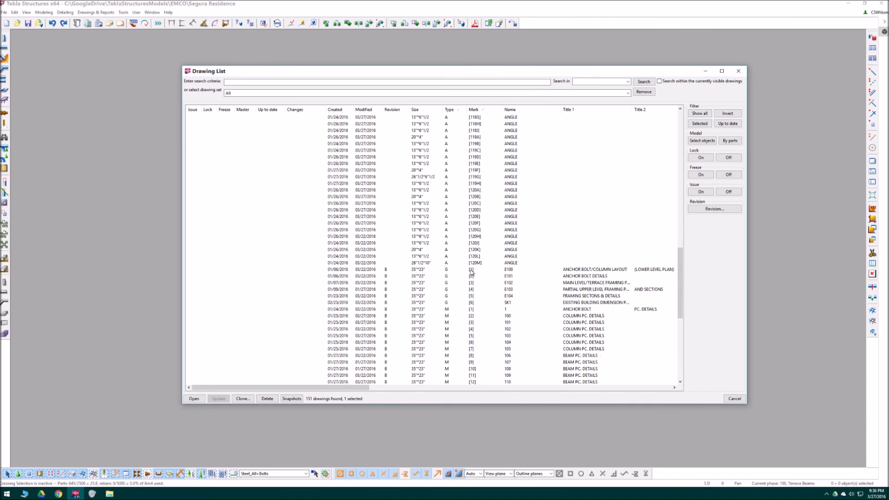
double_click(508, 270)
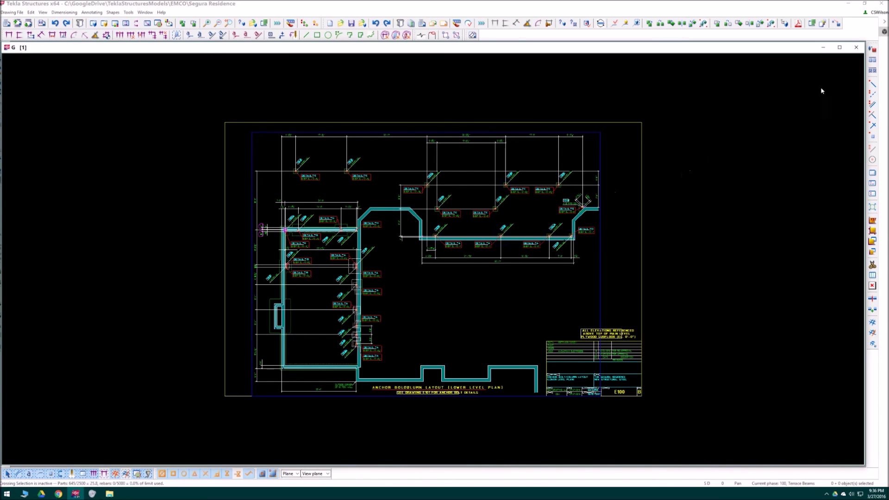
left_click(857, 48)
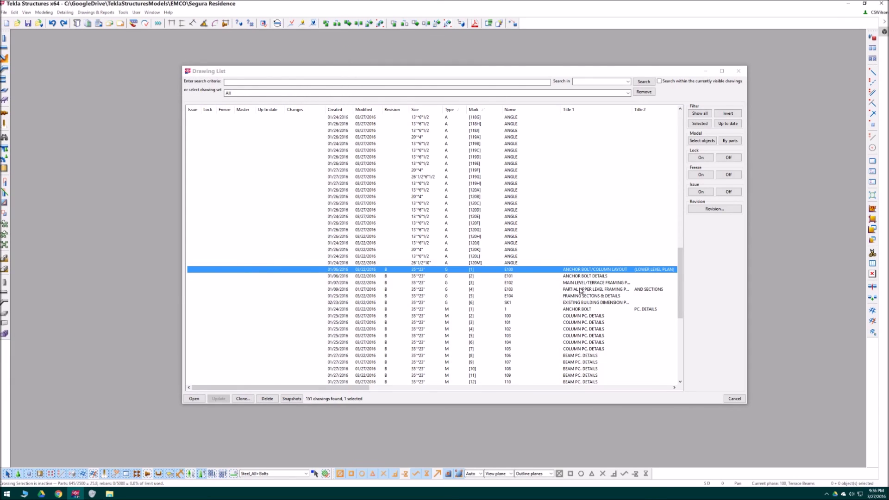
Open the main level/terrace framing plan E102 and examine the clouded beam marks and top-of-steel elevations from 112A to 117B.
double_click(510, 283)
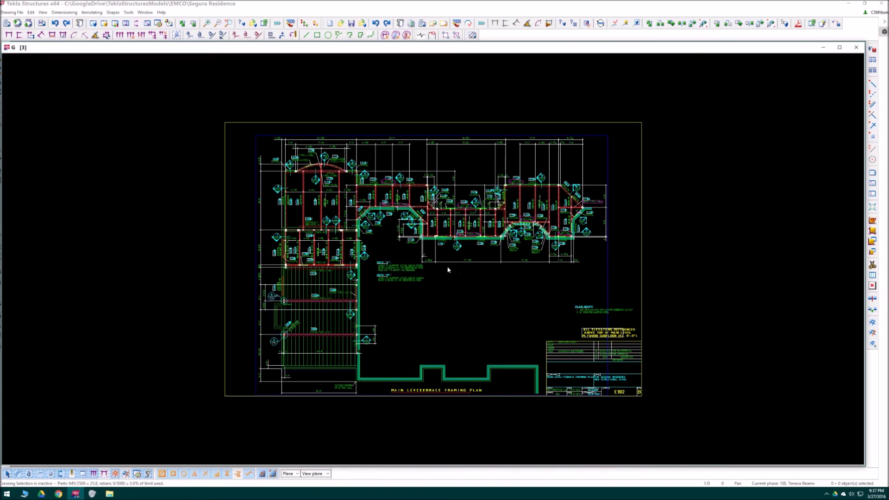
scroll(362, 205, "up", 6)
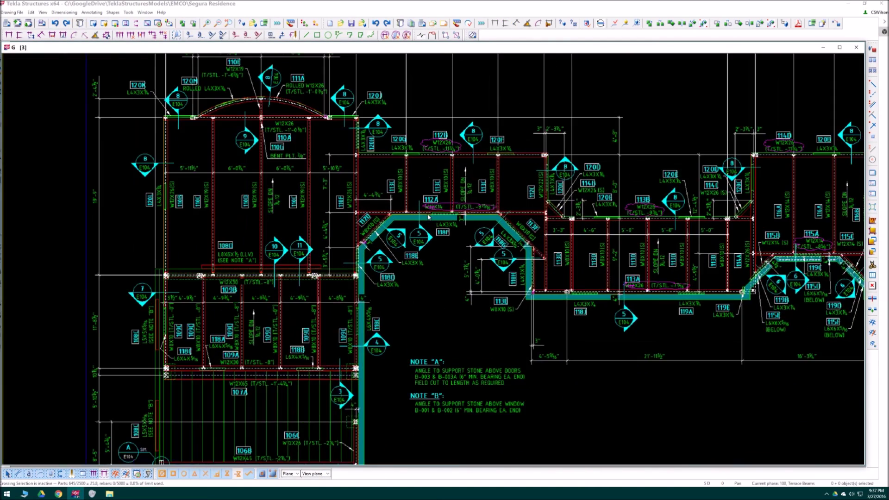
middle_click_drag(499, 220, 438, 223)
middle_click_drag(480, 275, 416, 284)
scroll(517, 334, "down", 3)
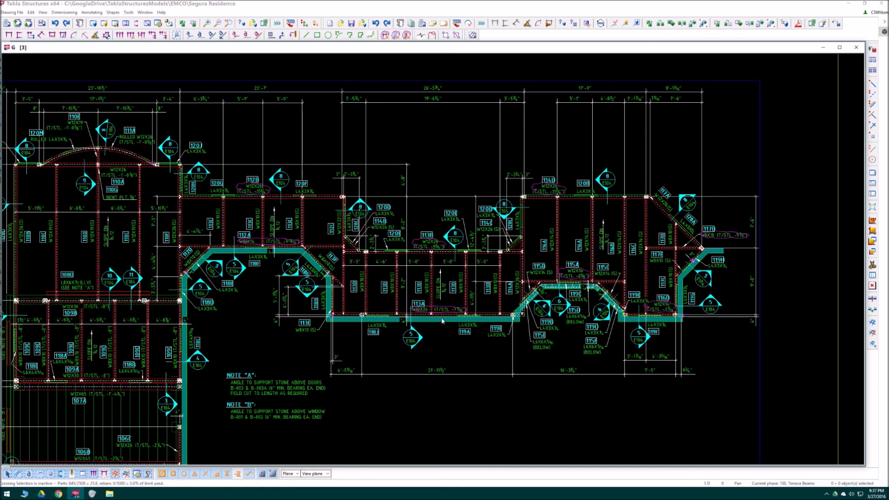
middle_click_drag(306, 343, 387, 309)
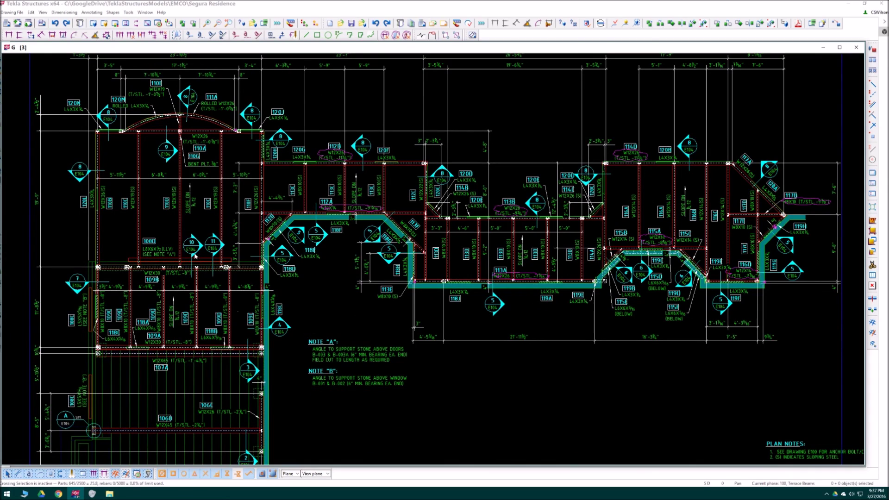
scroll(171, 264, "up", 2)
middle_click_drag(218, 110, 215, 144)
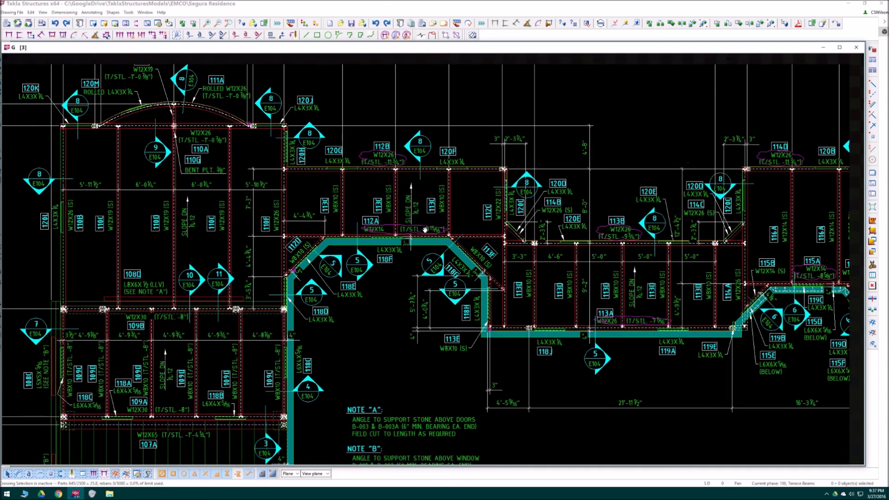
scroll(441, 223, "up", 2)
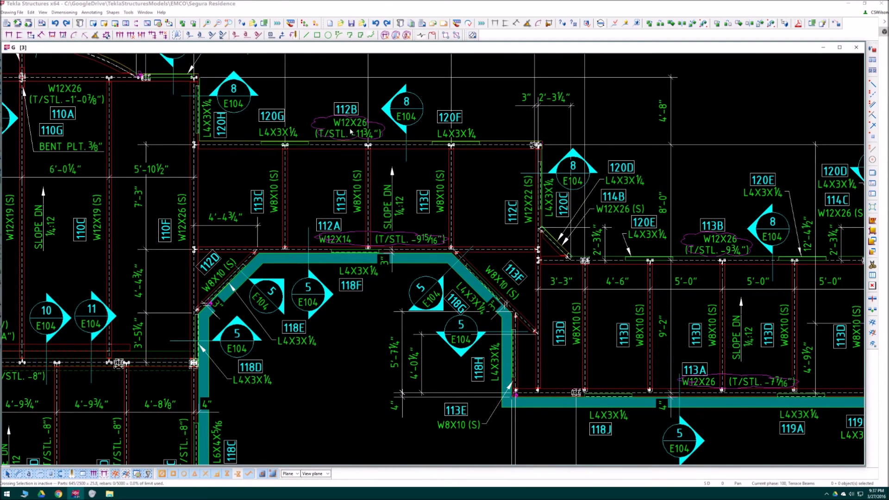
middle_click_drag(691, 245, 514, 197)
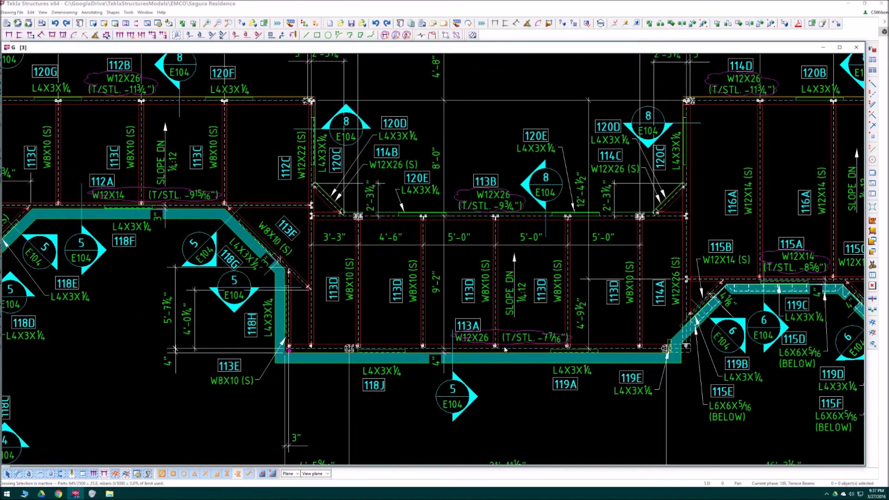
middle_click_drag(685, 291, 434, 287)
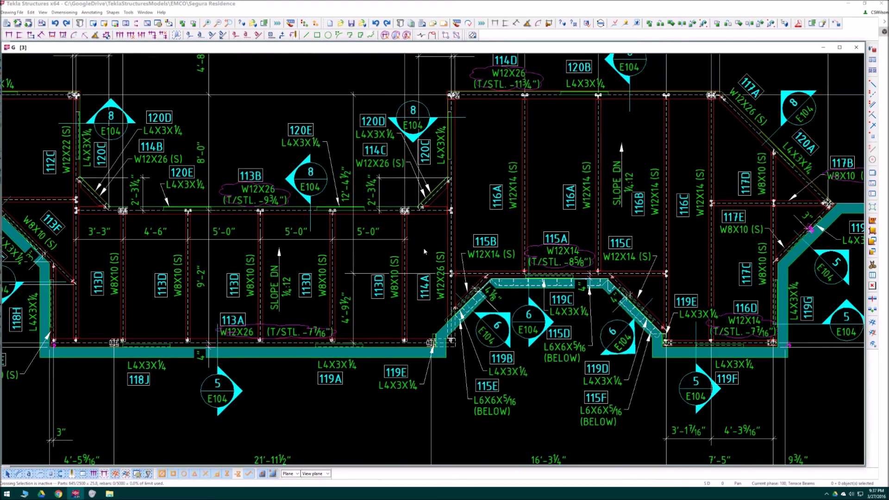
scroll(430, 320, "down", 1)
middle_click_drag(522, 358, 494, 285)
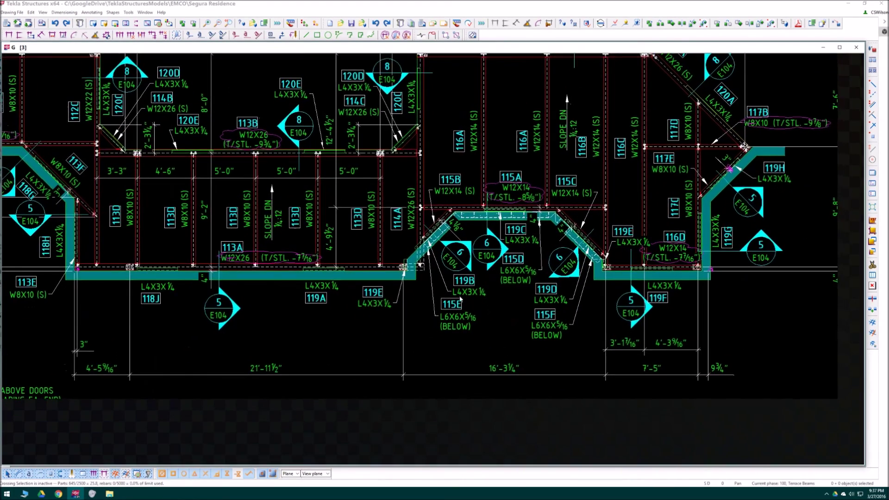
middle_click_drag(713, 260, 696, 316)
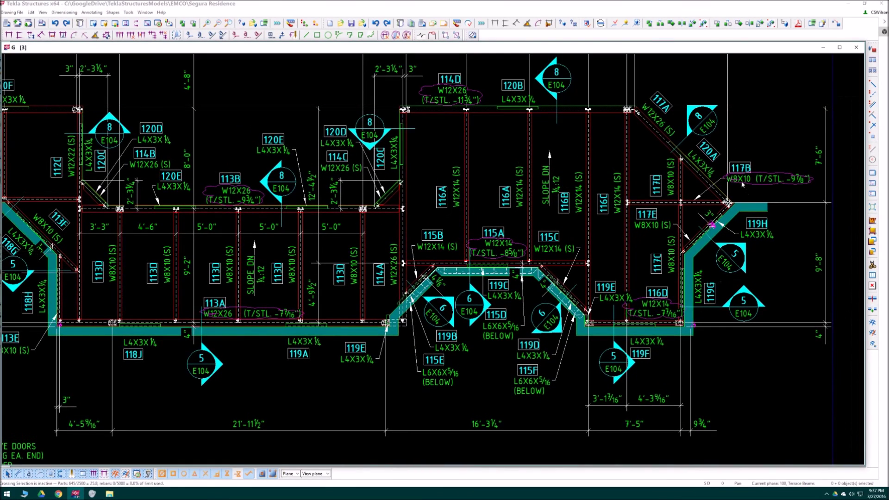
Remove the change clouds around the beam marks on framing plan E102, check the whole sheet and close the drawing.
middle_click_drag(593, 166, 606, 199)
scroll(352, 207, "down", 1)
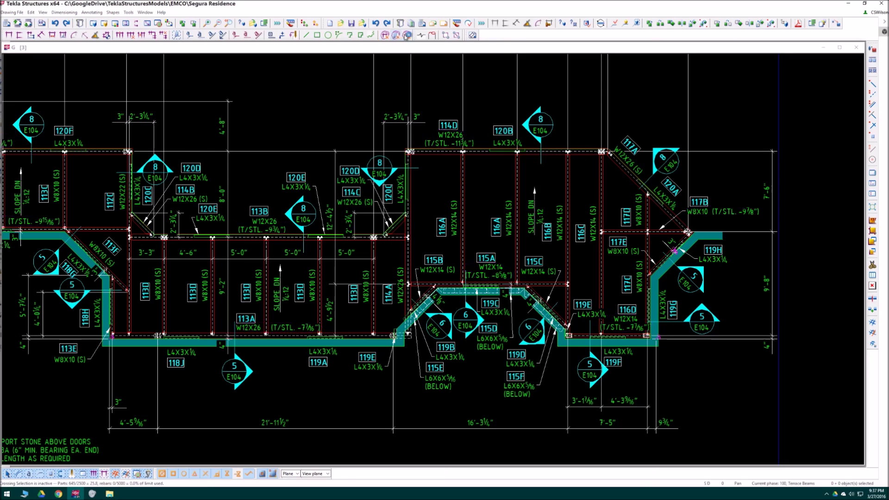
scroll(488, 195, "down", 2)
middle_click_drag(502, 268, 549, 258)
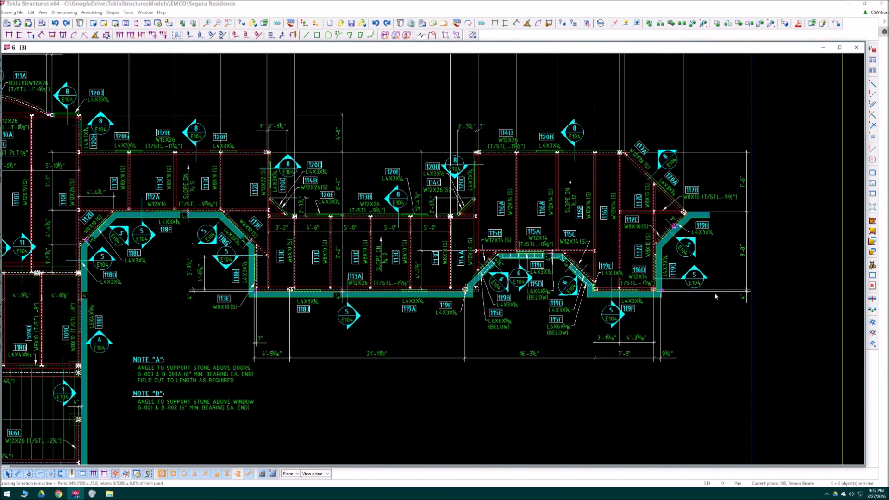
middle_click_drag(210, 337, 350, 312)
scroll(351, 321, "down", 2)
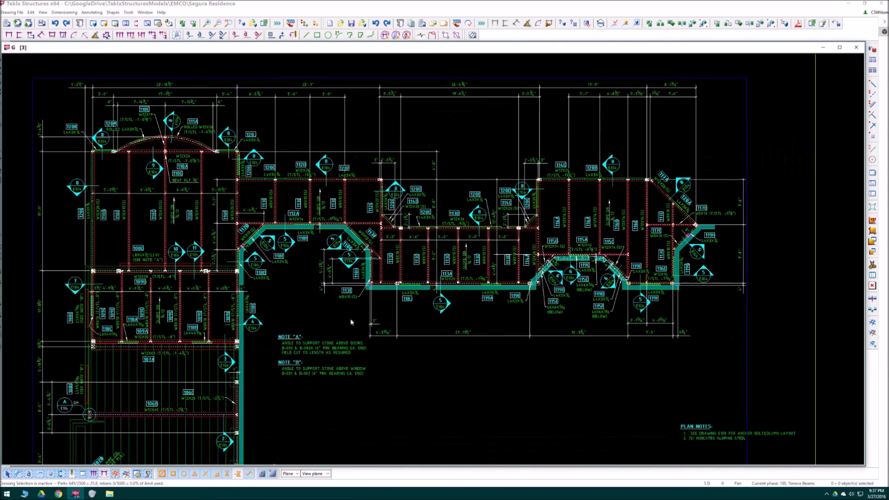
scroll(395, 328, "down", 1)
middle_click_drag(402, 346, 427, 289)
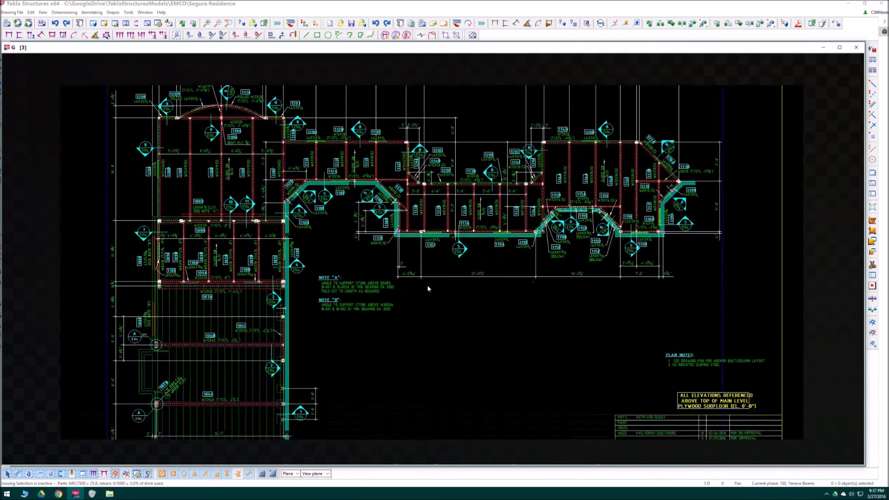
scroll(426, 289, "down", 1)
scroll(507, 331, "down", 1)
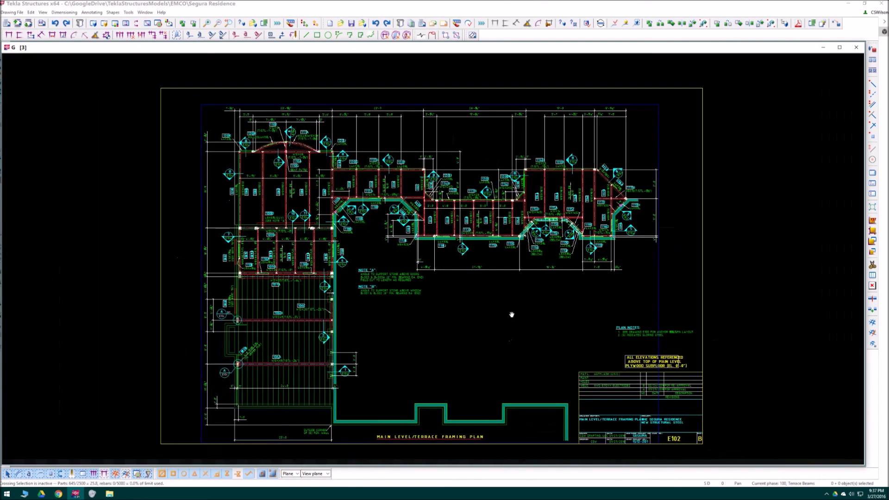
left_click(857, 47)
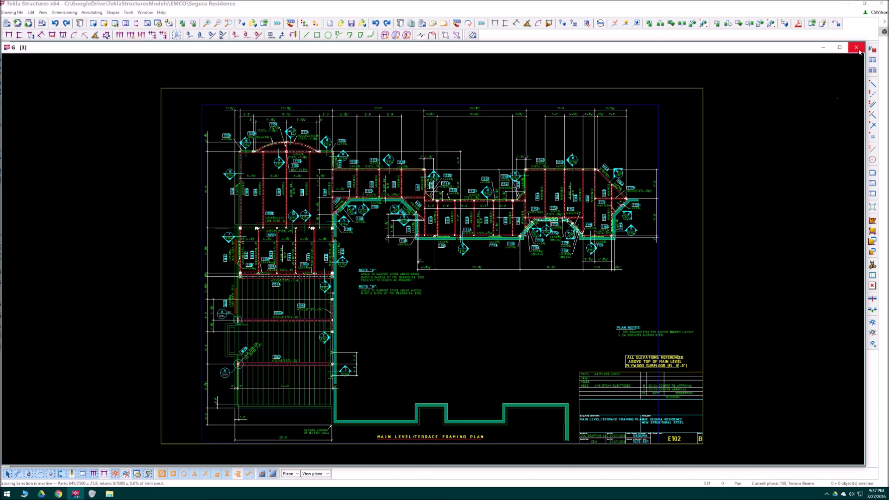
Bring up the 3D model view, enlarge its window over the drawing list and show the whole run of terrace framing.
left_click(350, 226)
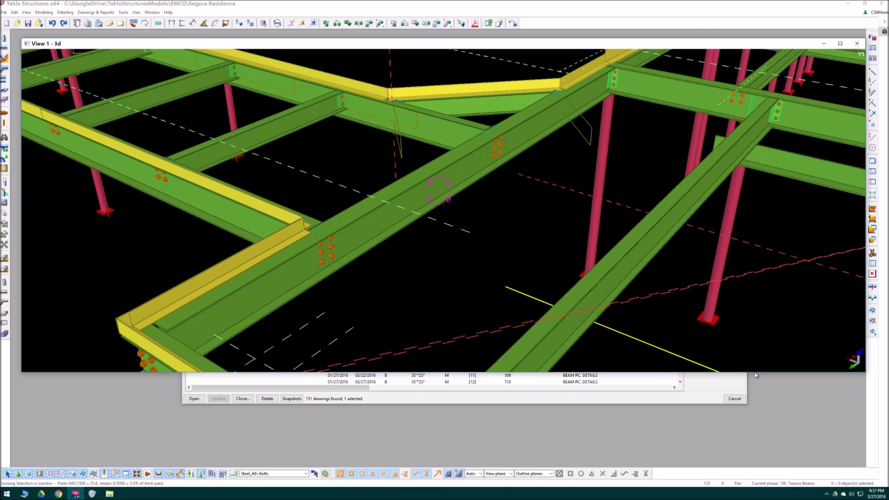
left_click_drag(764, 372, 764, 463)
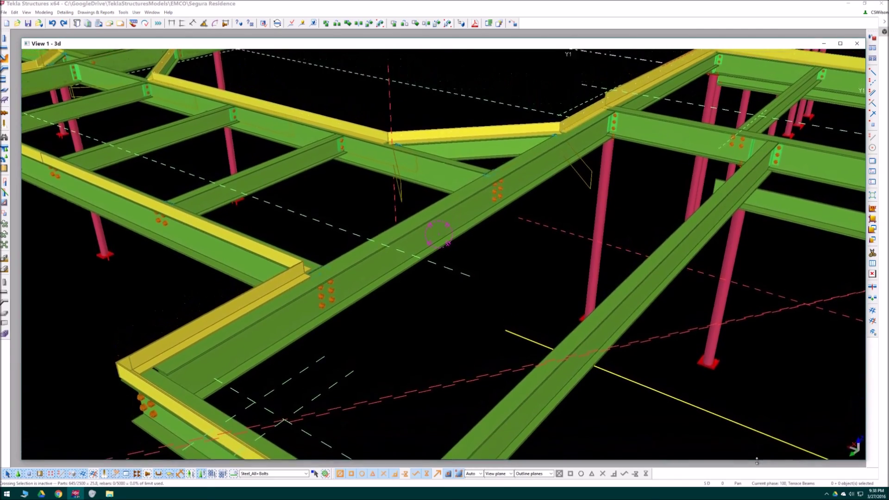
scroll(492, 272, "down", 1)
scroll(492, 272, "down", 10)
middle_click_drag(479, 269, 464, 236, "ctrl")
scroll(379, 273, "up", 3)
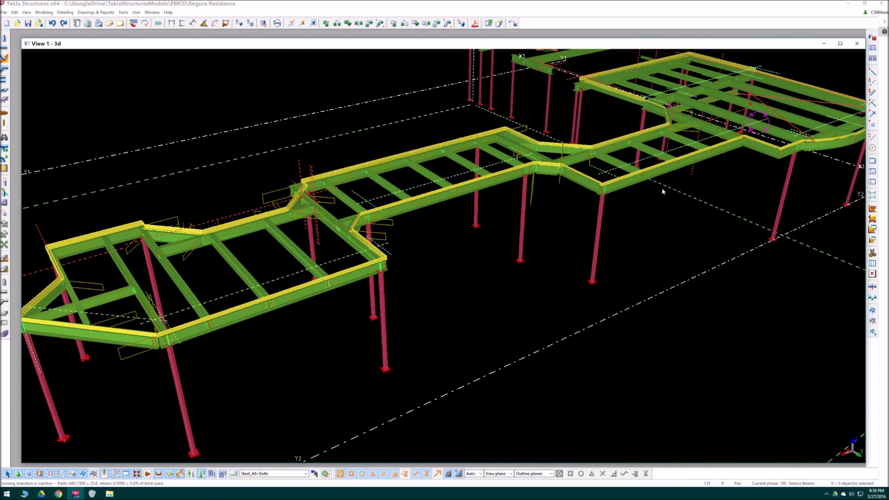
Examine the bolted beam connections in the 3D model where the narrow terrace bay meets the larger curved-front framing.
middle_click_drag(746, 135, 731, 155)
scroll(733, 156, "up", 5)
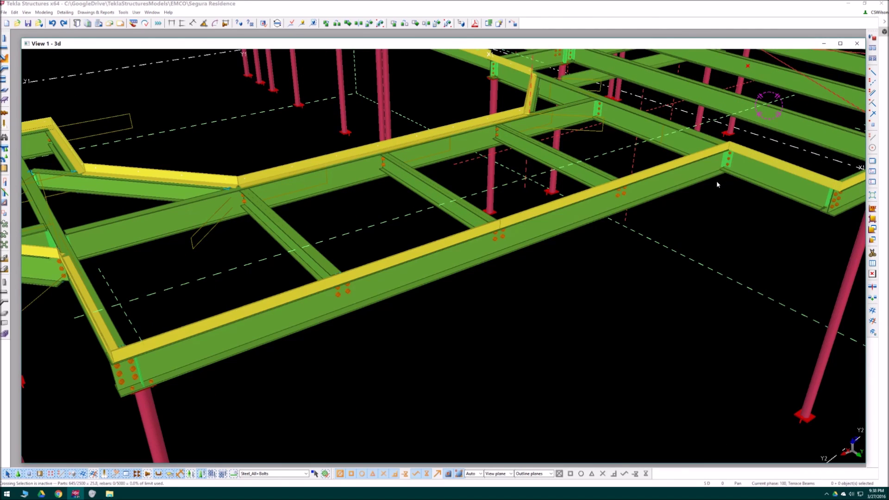
middle_click_drag(716, 179, 613, 273)
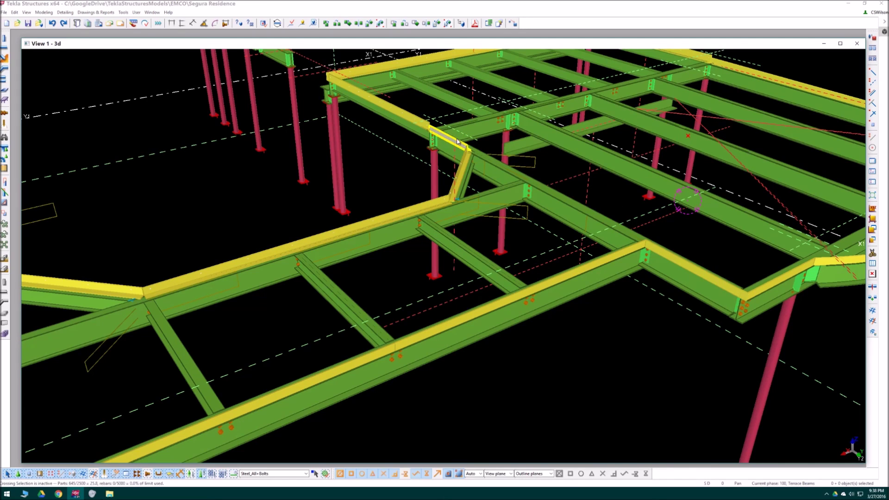
middle_click_drag(579, 215, 533, 205)
scroll(533, 214, "up", 2)
scroll(533, 204, "down", 3)
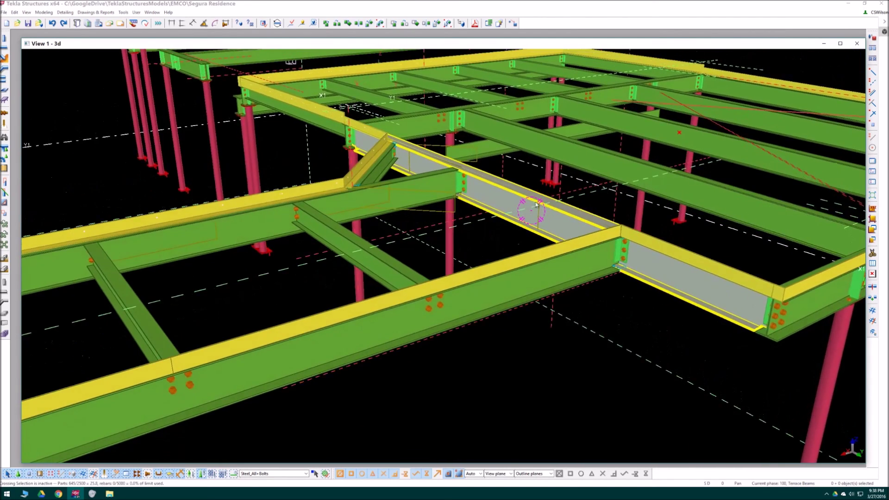
scroll(465, 196, "up", 3)
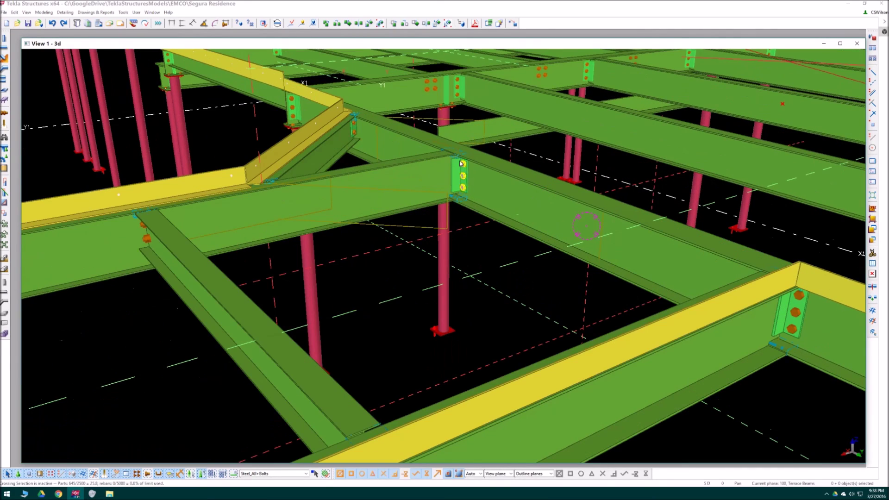
scroll(428, 195, "up", 2)
middle_click_drag(816, 344, 661, 284)
scroll(660, 284, "down", 3)
scroll(655, 284, "down", 2)
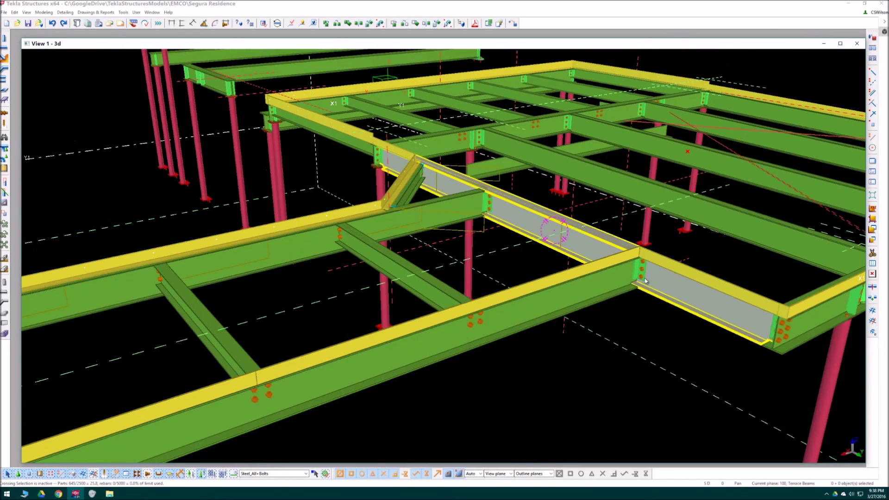
scroll(581, 263, "up", 4)
scroll(580, 263, "down", 5)
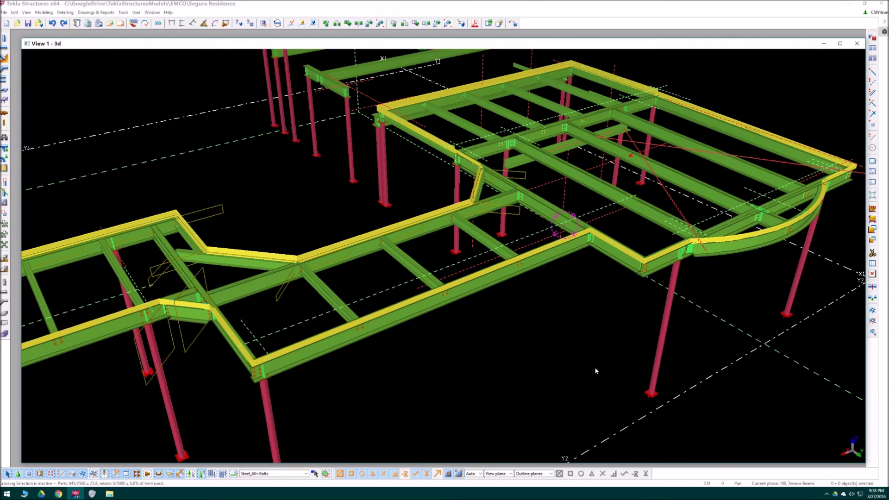
Inspect the remaining terrace bays in the 3D model, from the angled end bay back to the overall steel frame.
middle_click_drag(578, 331, 647, 276)
scroll(647, 276, "down", 3)
middle_click_drag(488, 354, 635, 272)
middle_click_drag(444, 339, 515, 279)
scroll(516, 279, "down", 2)
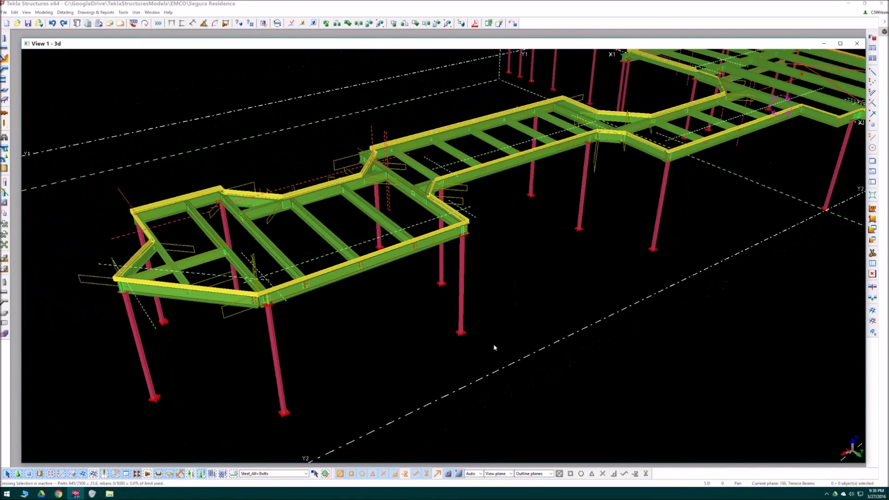
scroll(285, 325, "up", 3)
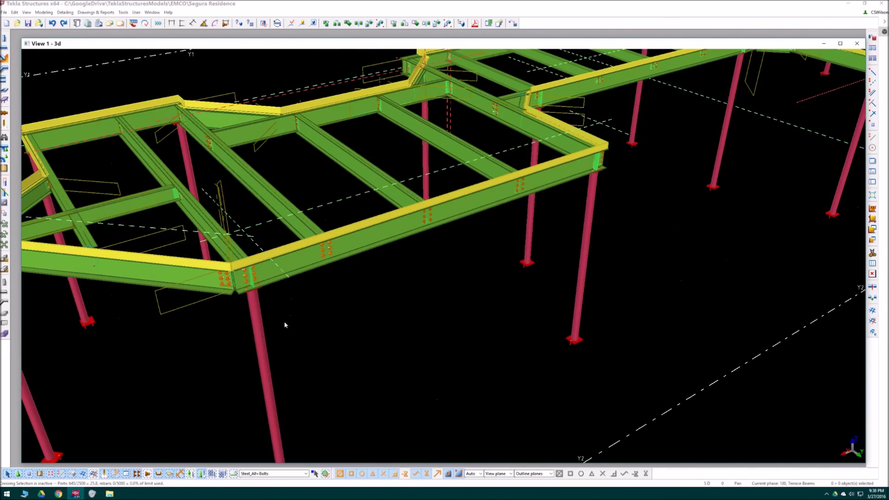
scroll(340, 327, "down", 2)
scroll(351, 333, "down", 3)
scroll(385, 340, "down", 1)
middle_click_drag(393, 320, 371, 364)
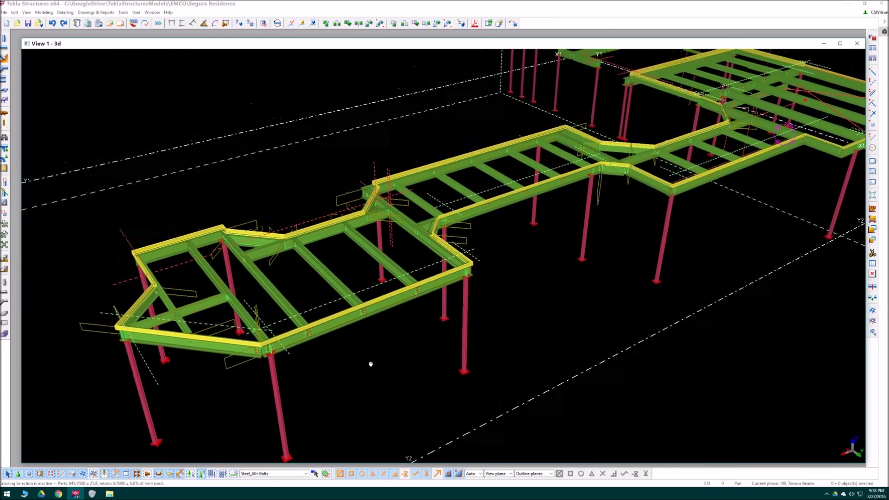
scroll(444, 373, "up", 1)
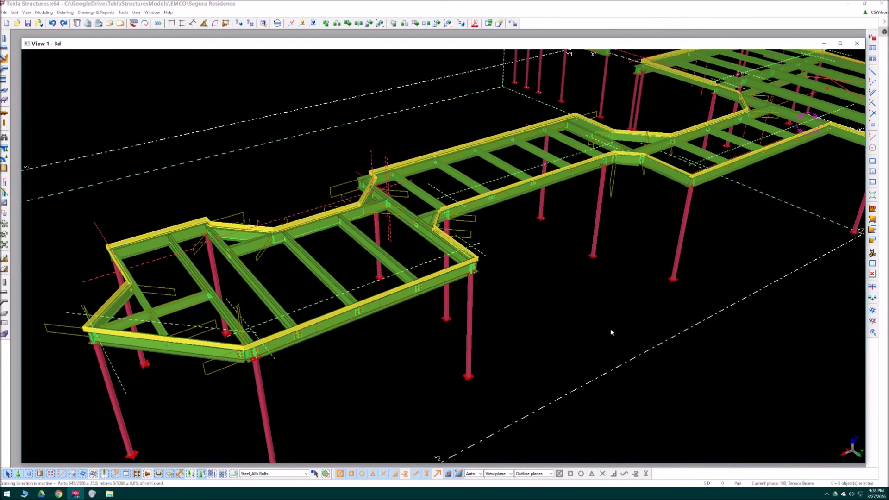
middle_click_drag(586, 306, 535, 337)
scroll(535, 336, "down", 2)
scroll(533, 335, "down", 2)
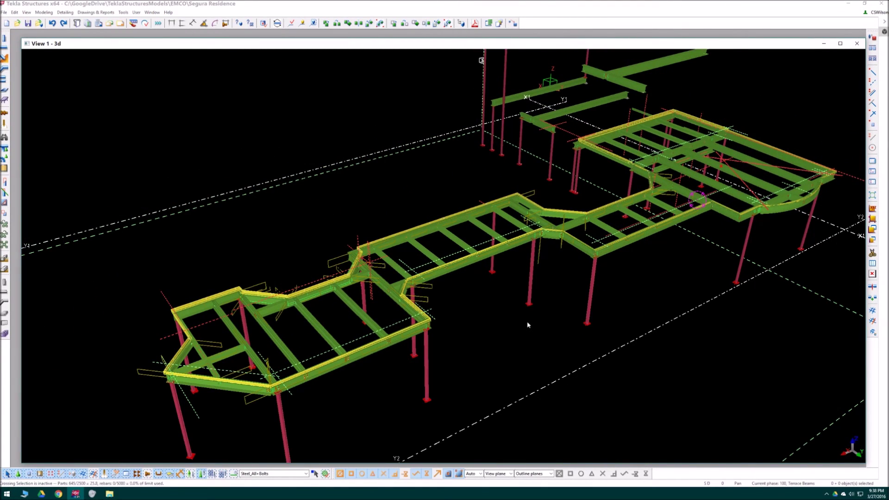
mouse_move(508, 324)
middle_mouse_down("ctrl")
mouse_move(491, 303)
mouse_move(493, 271)
mouse_move(516, 330)
middle_mouse_up("ctrl")
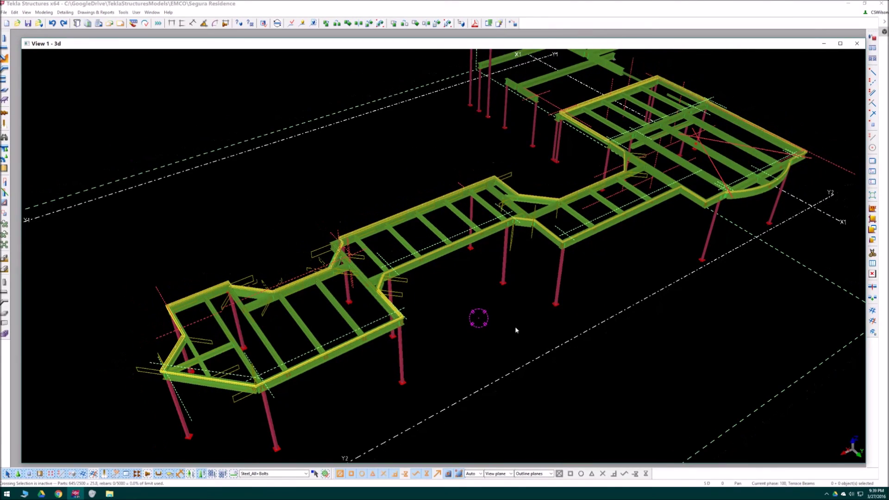